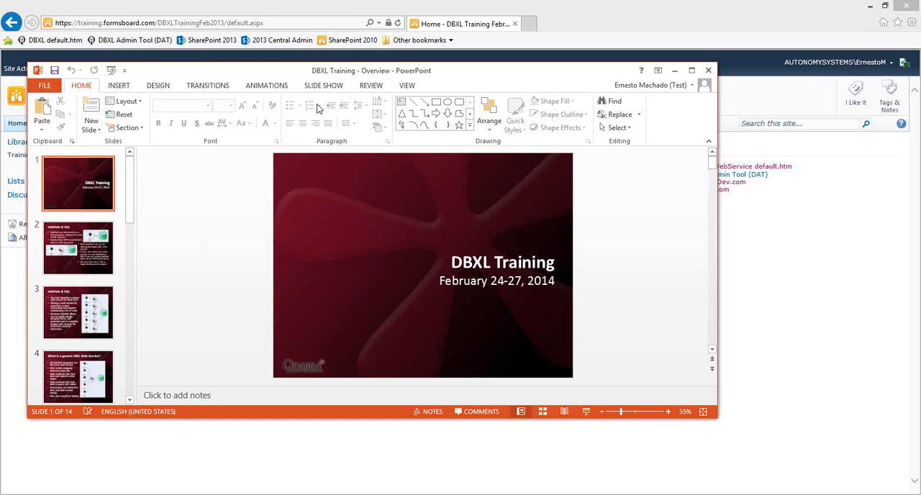
Step: Browse the training deck to the "DBXL's Integrated Scenario" slide, view it in a maximized window, and close the presentation
click(63, 316)
scroll(66, 321, down, 4)
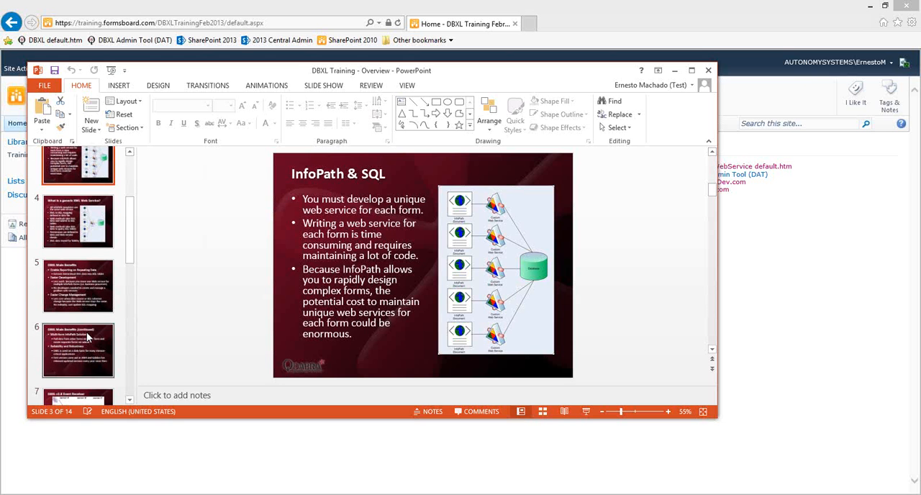
click(90, 371)
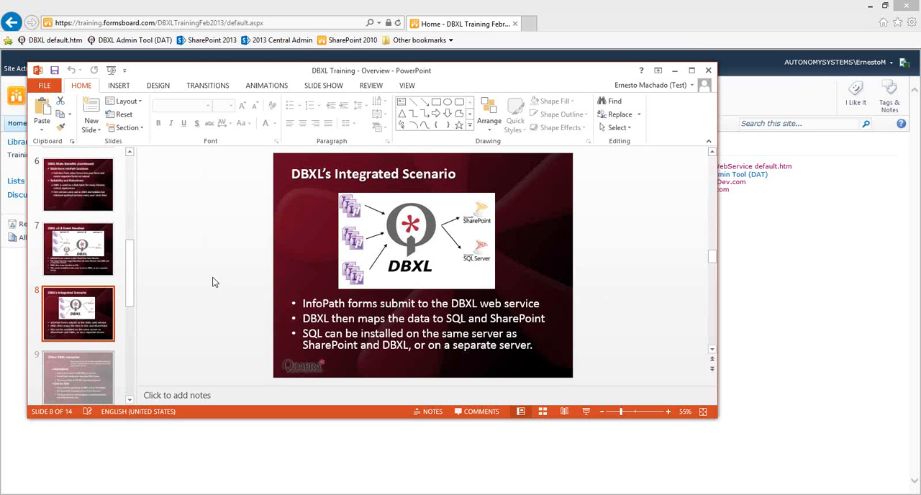
double_click(338, 70)
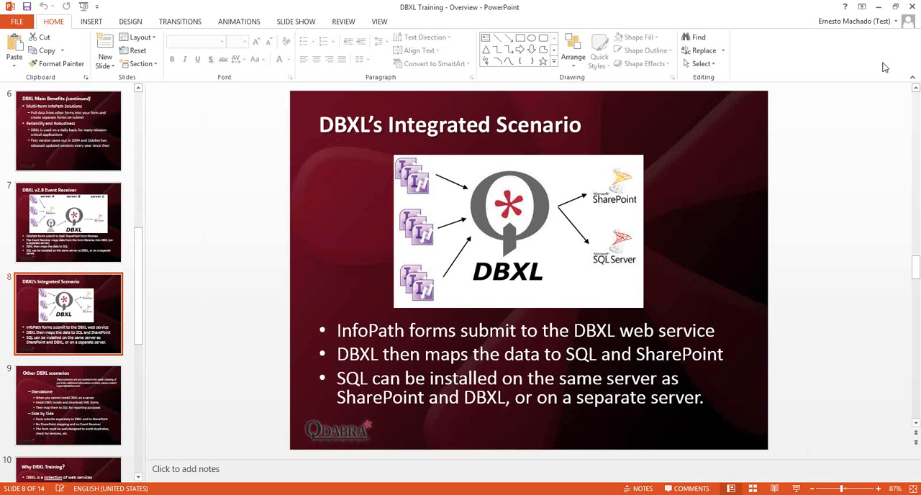
click(911, 7)
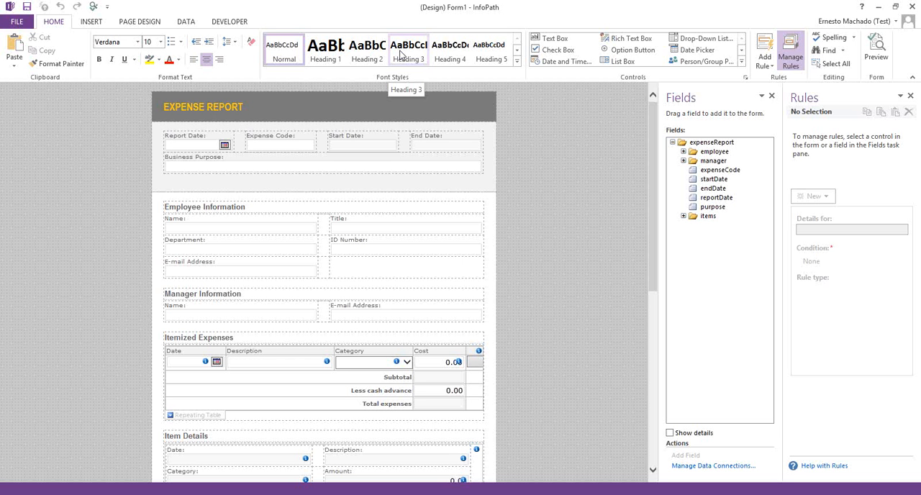
Step: Remove the "Main submit" data connection from the expense report form template in InfoPath
click(184, 23)
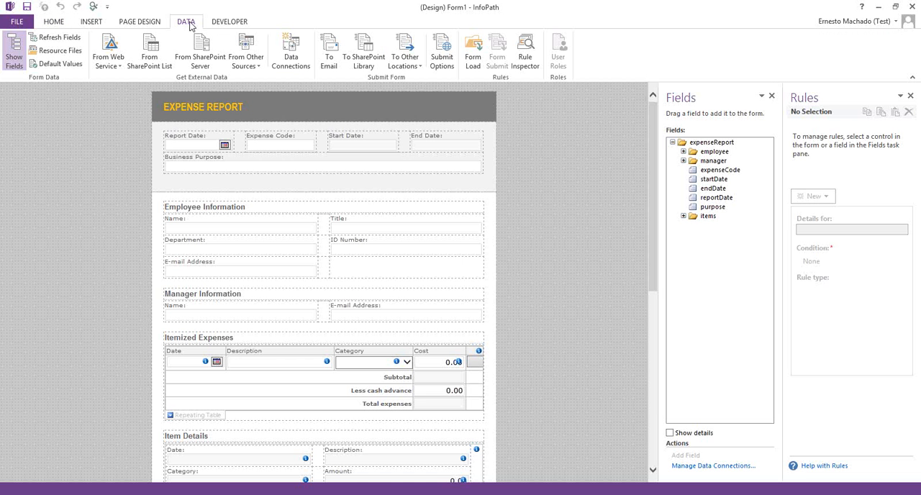
click(299, 58)
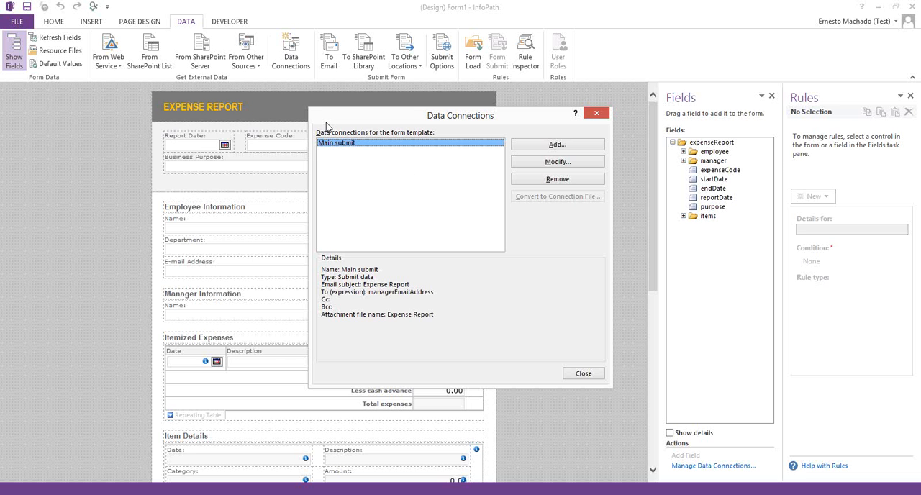
drag(326, 123, 167, 132)
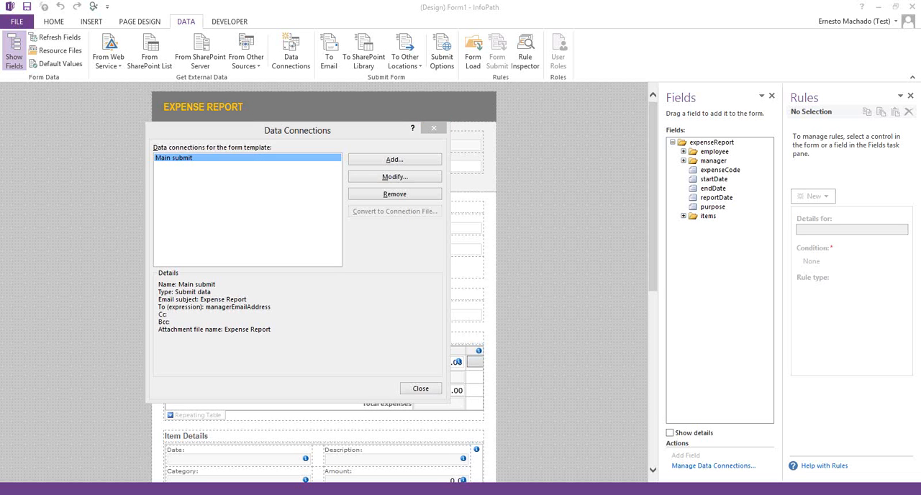
click(326, 131)
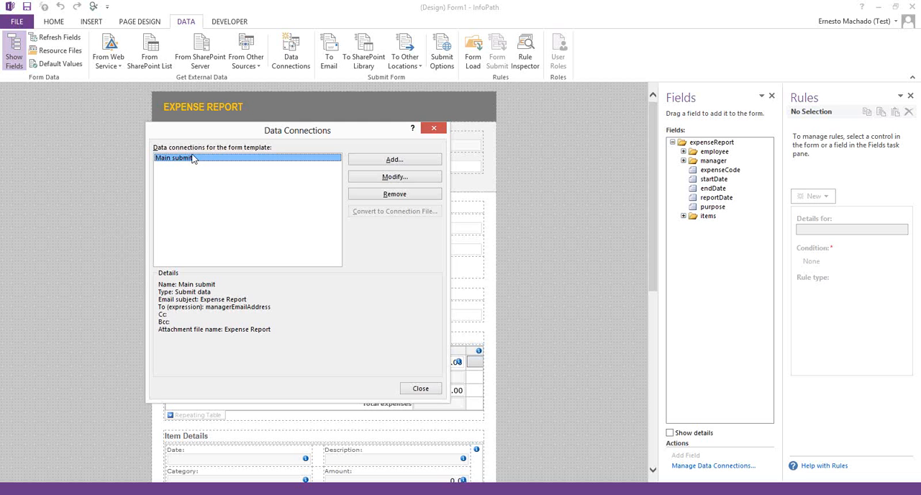
click(395, 194)
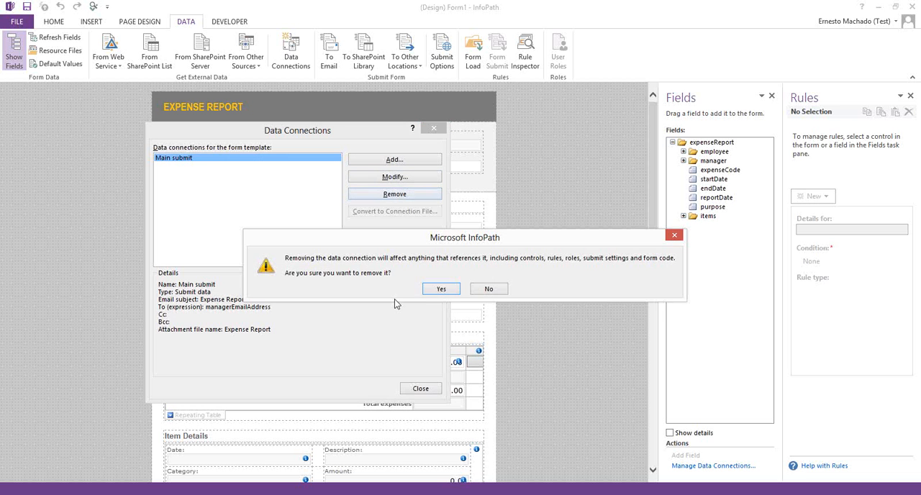
click(430, 292)
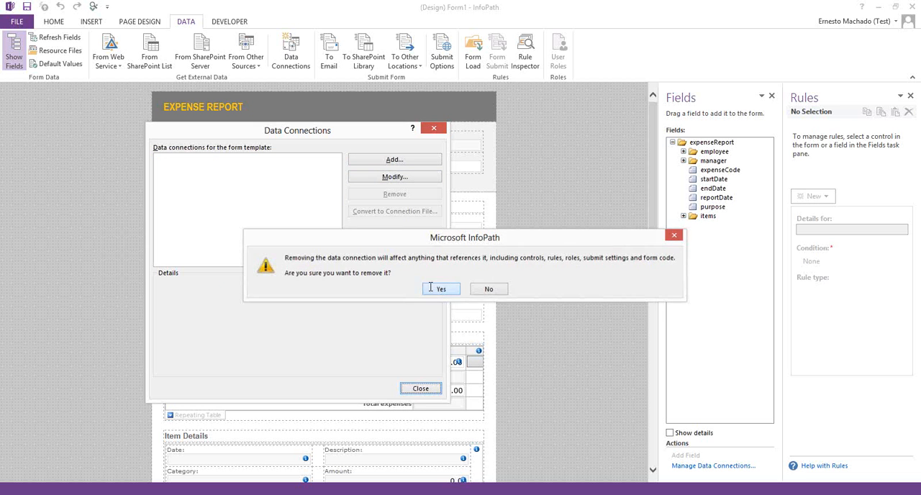
click(420, 389)
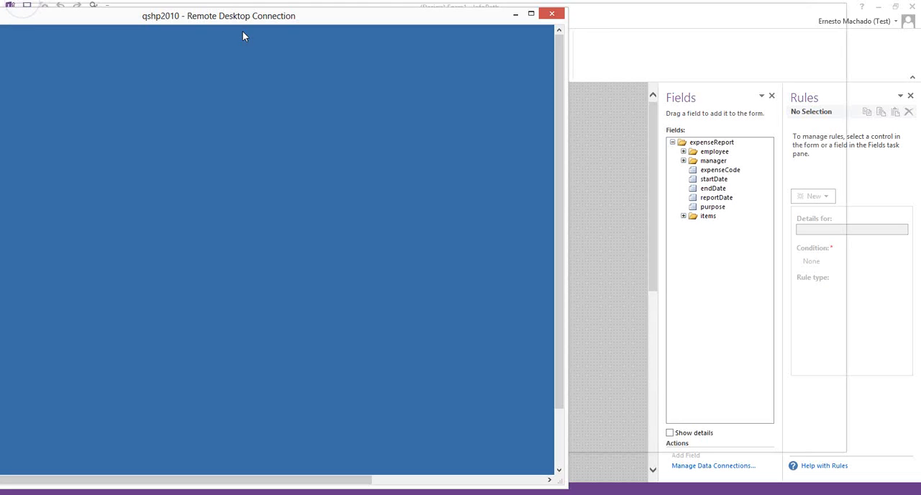
Step: On the qshp2010 remote server, list the local groups in Computer Management and widen the Name column to show full group names
drag(243, 36, 396, 37)
double_click(400, 27)
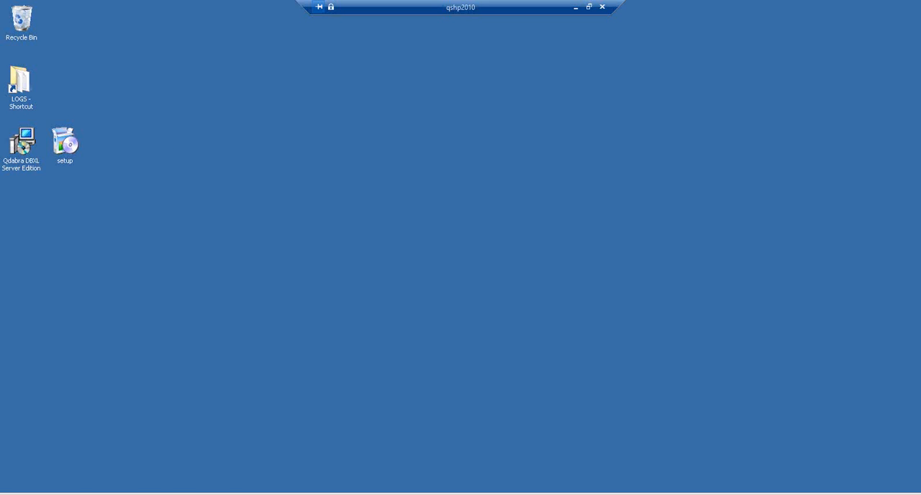
key(super)
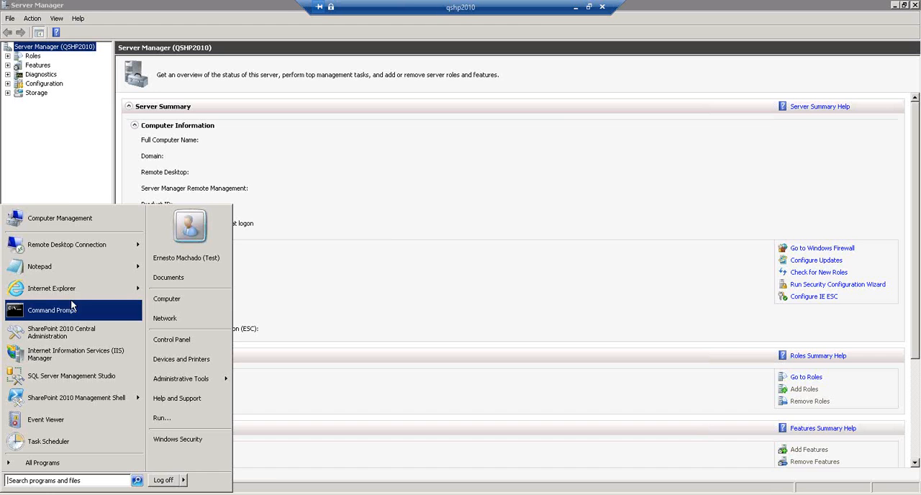
click(64, 217)
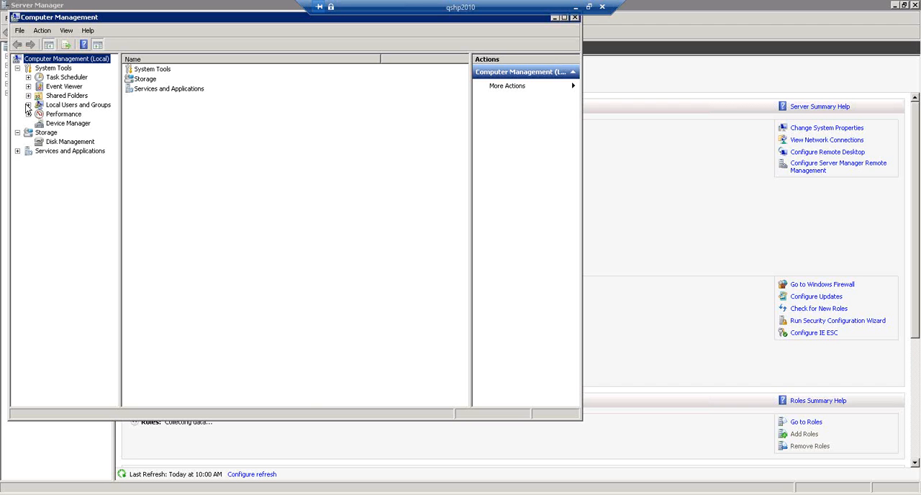
click(28, 105)
click(61, 124)
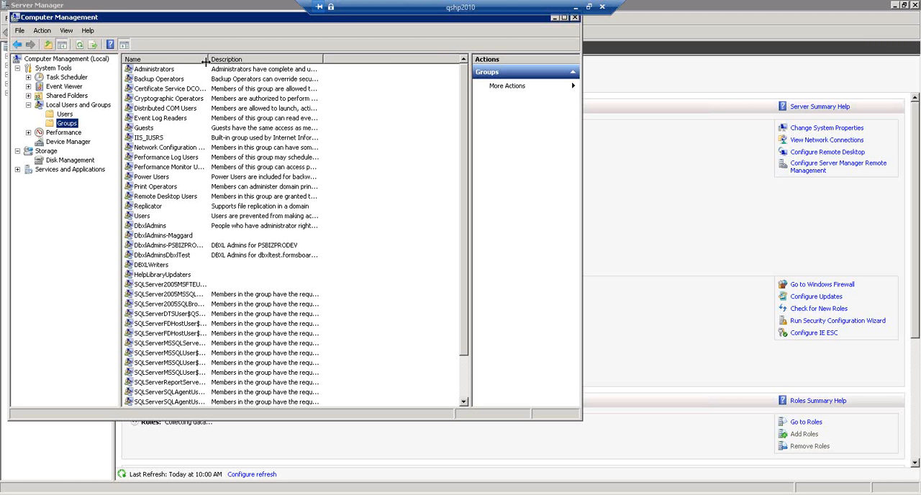
drag(207, 62, 278, 66)
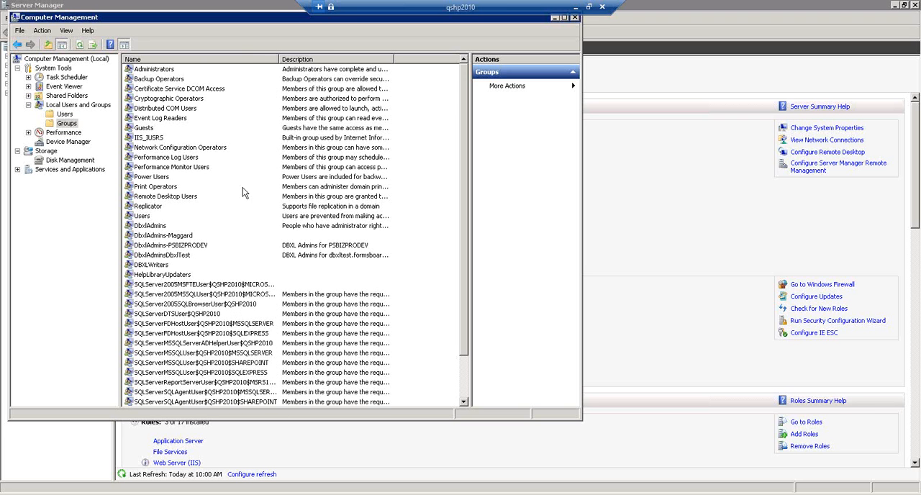
Step: Open the DbxlAdmins group's properties and examine its full member list, including the user accounts and the QDABRA\Training20140224 entry
double_click(151, 226)
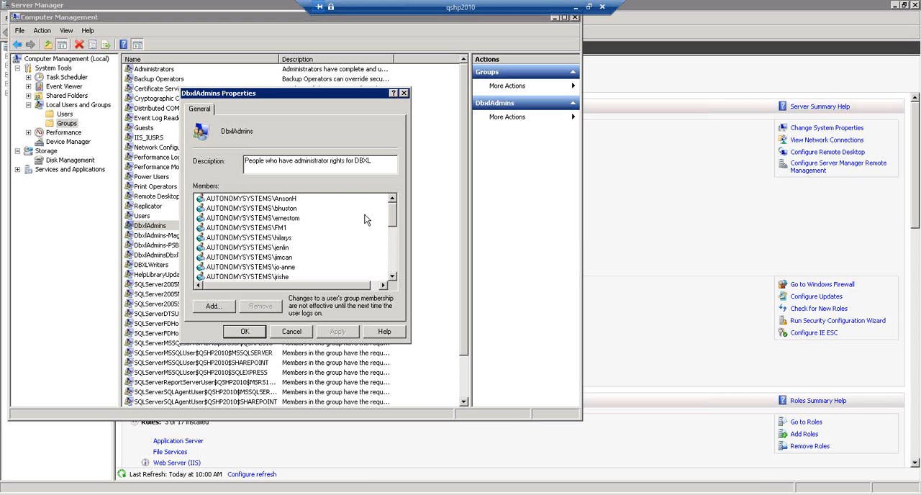
drag(394, 220, 392, 216)
click(269, 218)
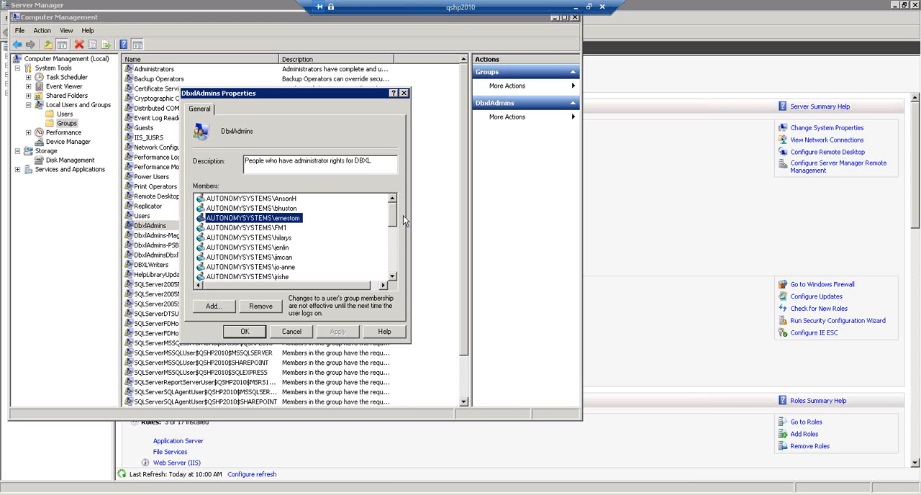
drag(394, 220, 392, 256)
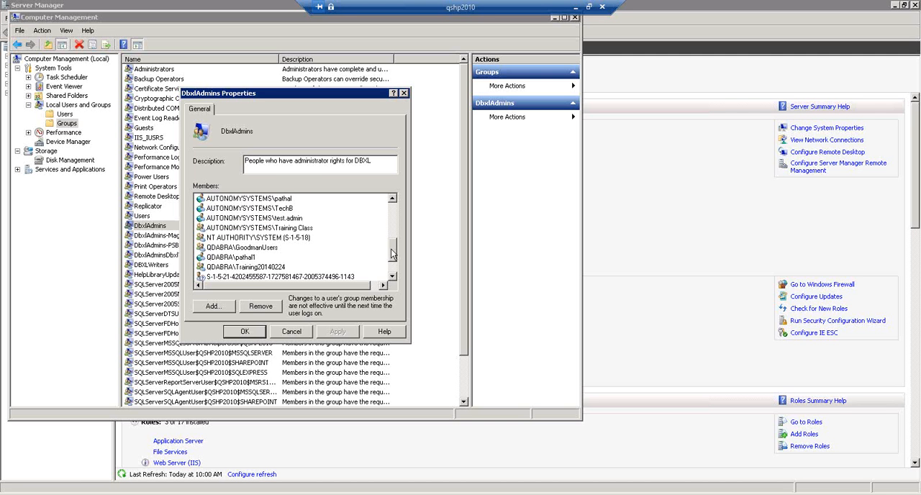
click(243, 267)
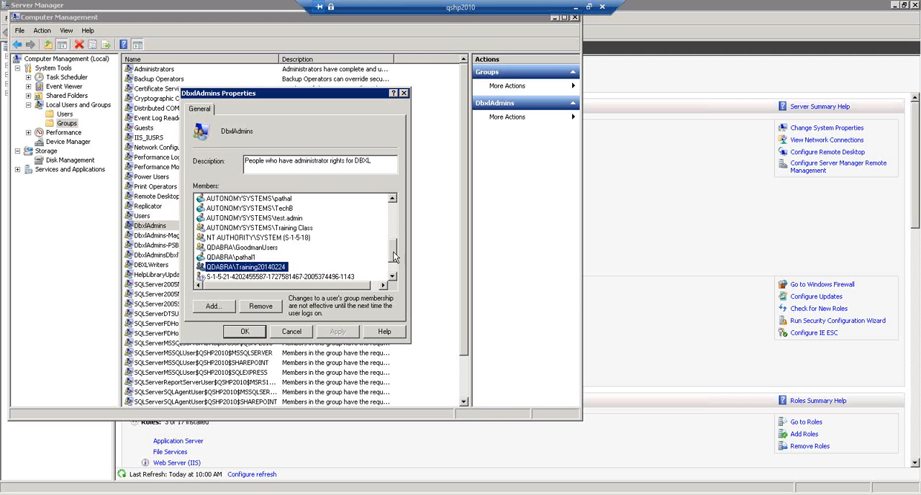
scroll(394, 259, down, 1)
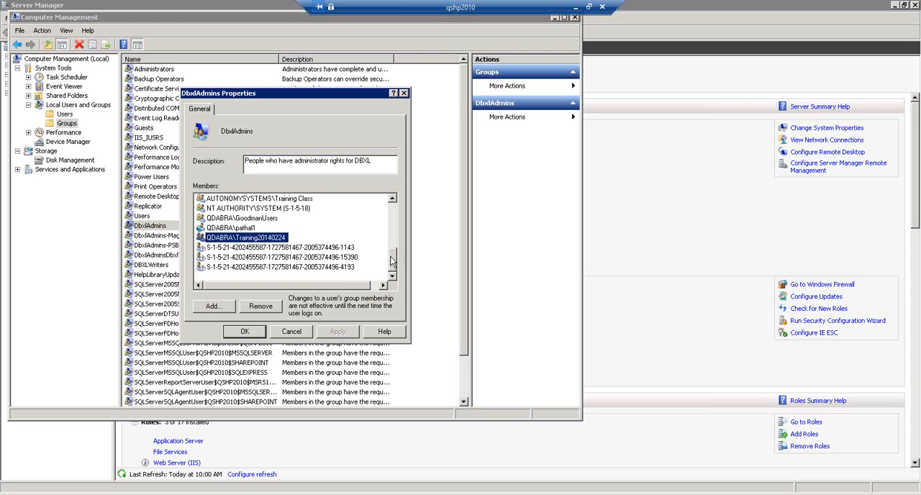
scroll(392, 256, up, 2)
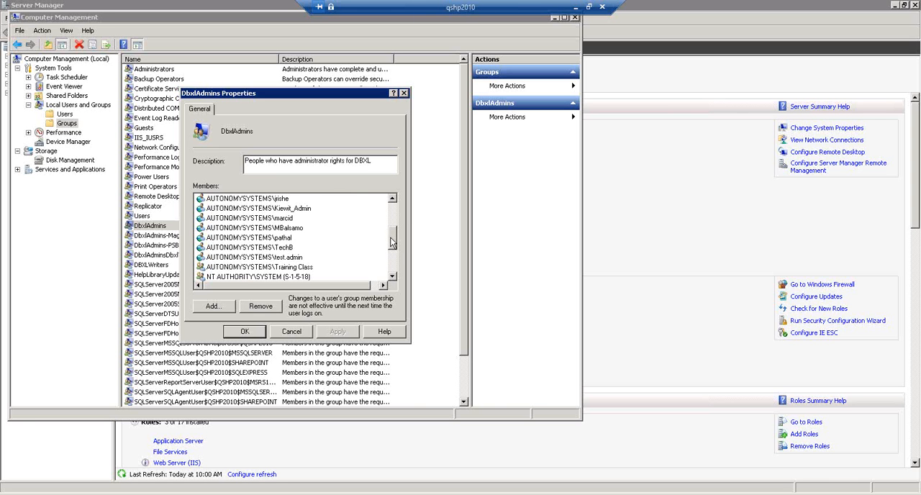
scroll(392, 243, up, 1)
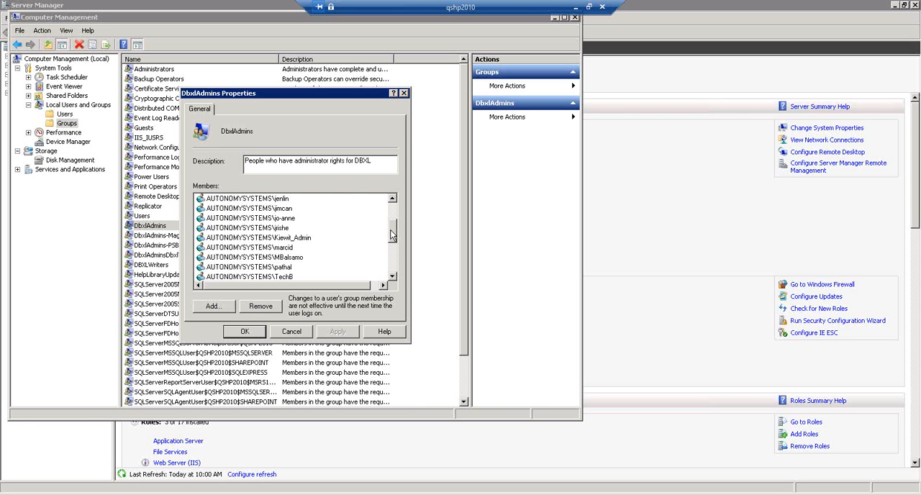
scroll(392, 233, up, 2)
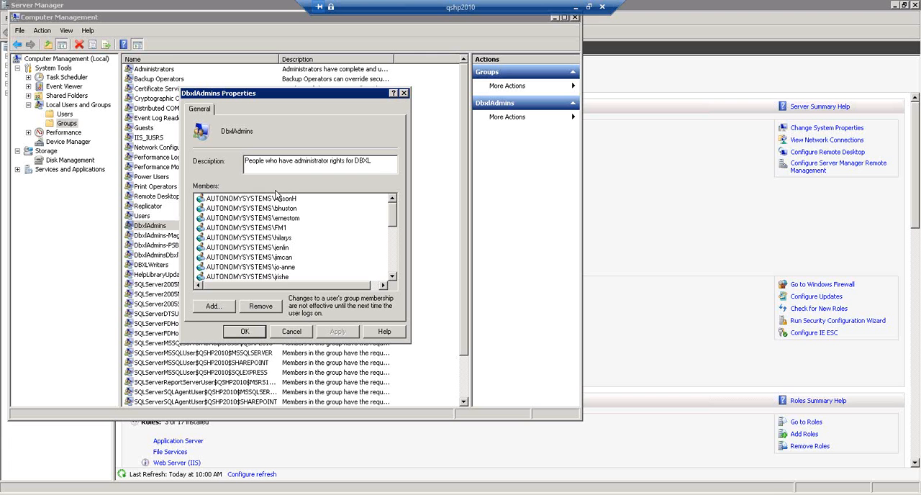
Step: Remove the first member from the DbxlAdmins group, followed by the seventh user account in the remaining list
click(256, 201)
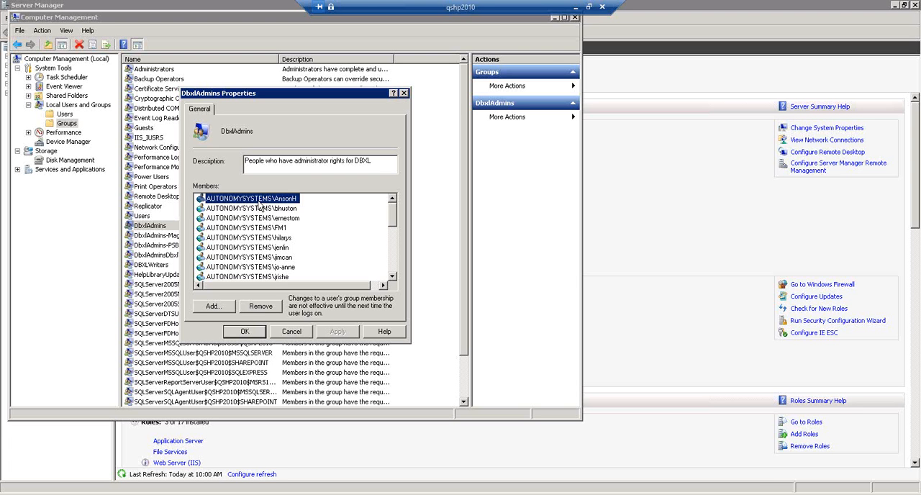
click(265, 308)
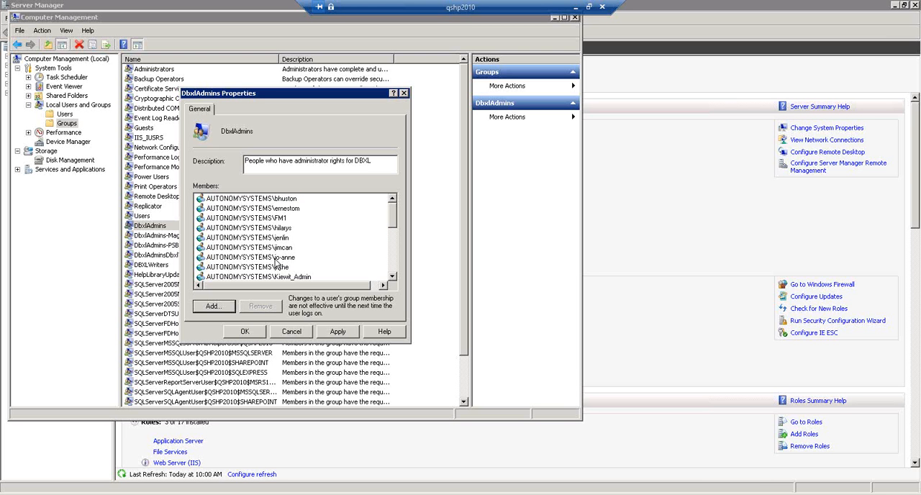
click(278, 258)
click(252, 309)
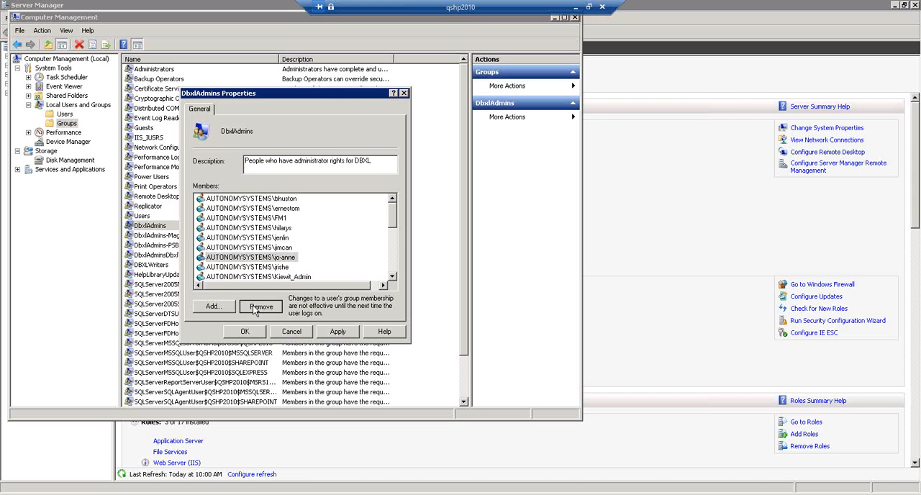
Step: Add the AutonomySystems "Core" group to DbxlAdmins, save the membership changes, and close Computer Management
click(213, 306)
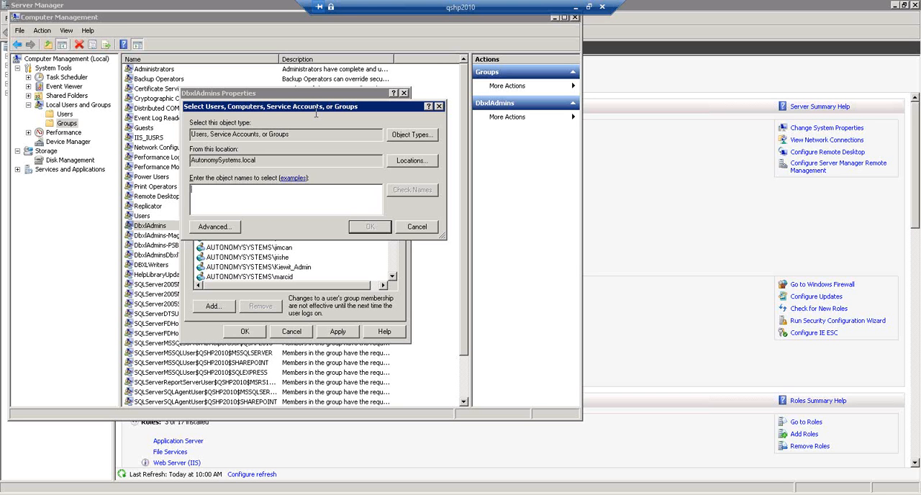
drag(309, 106, 296, 71)
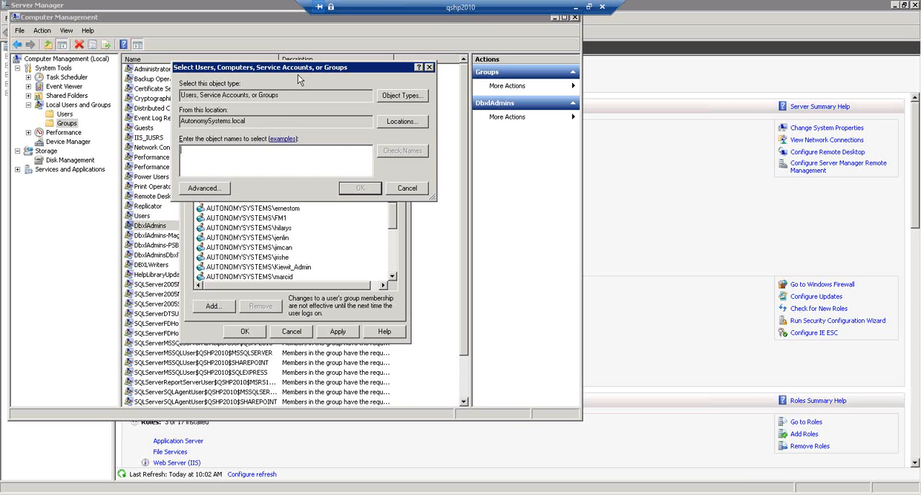
text(core)
click(415, 154)
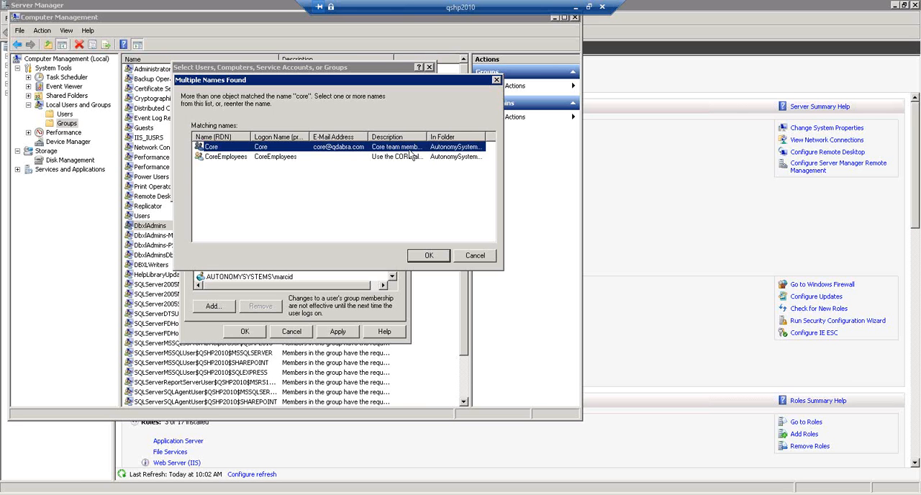
click(426, 257)
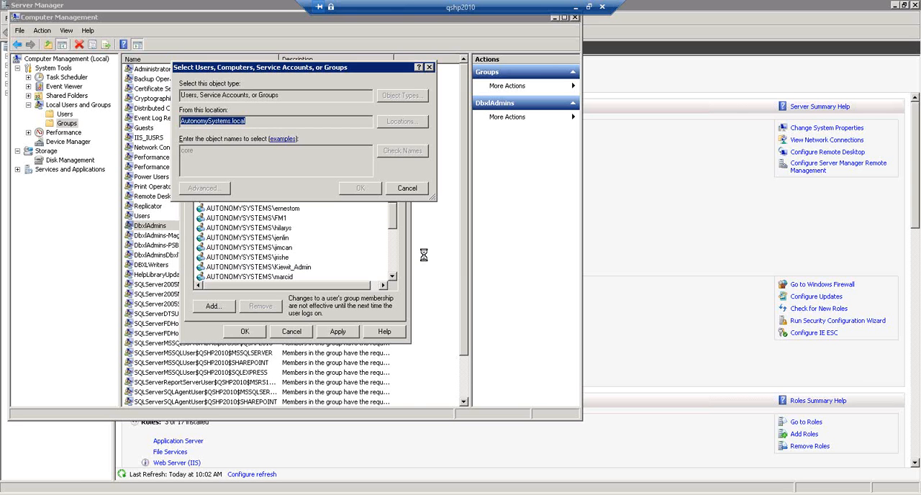
click(358, 188)
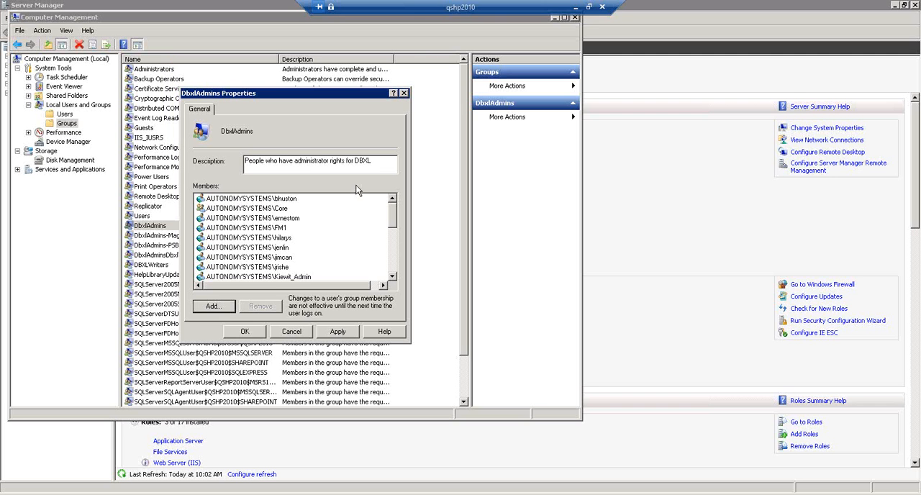
click(246, 208)
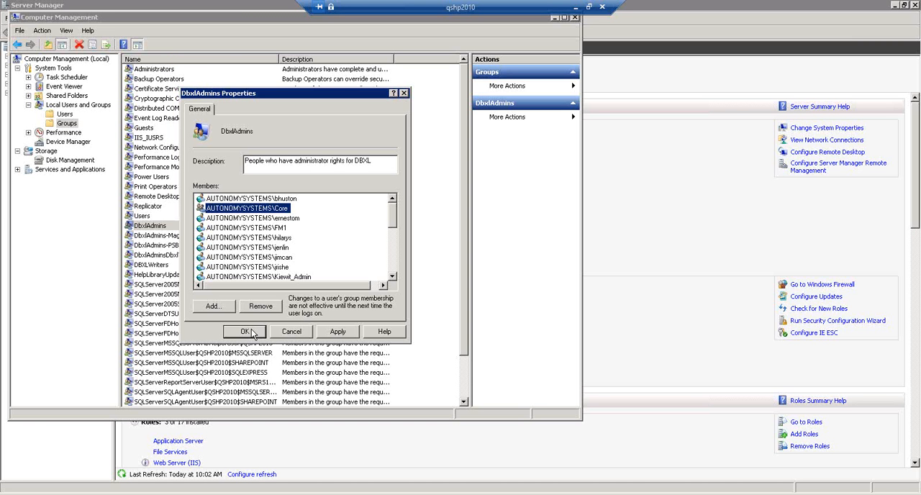
click(251, 333)
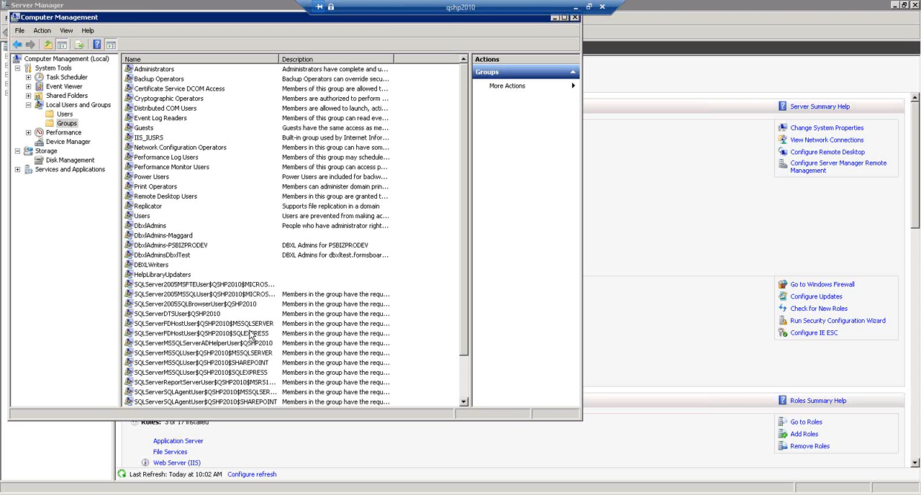
double_click(15, 20)
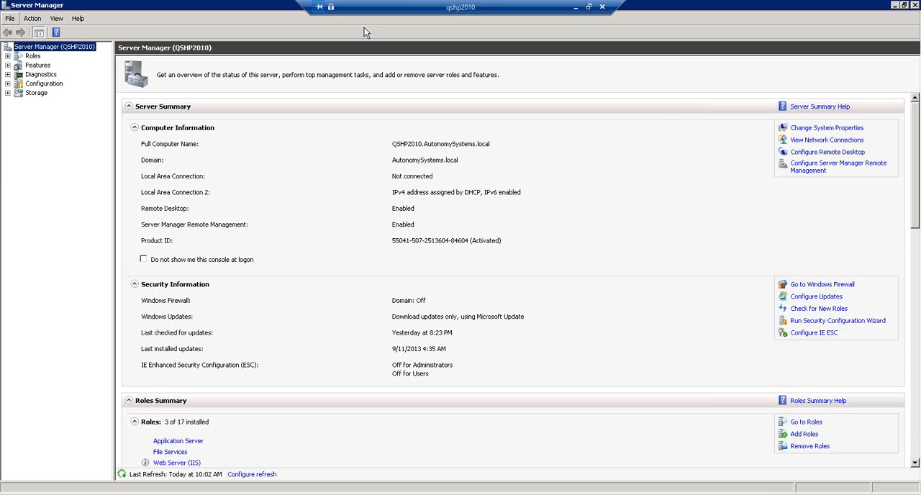
Step: Leave the remote server session and open the browser's list of websites included in the Local intranet security zone
click(575, 7)
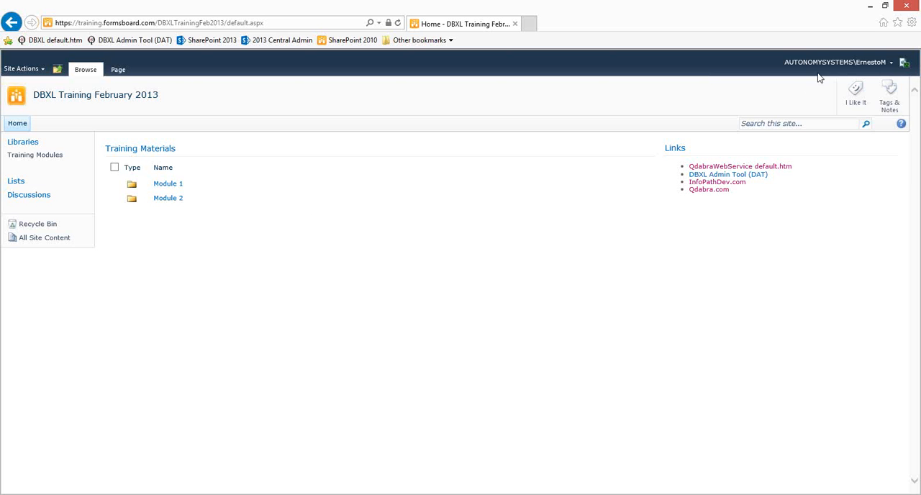
click(911, 22)
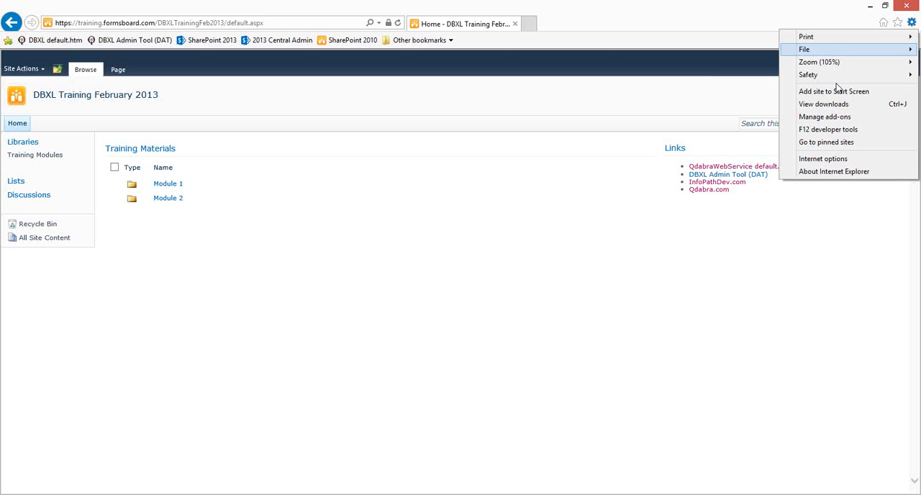
click(823, 158)
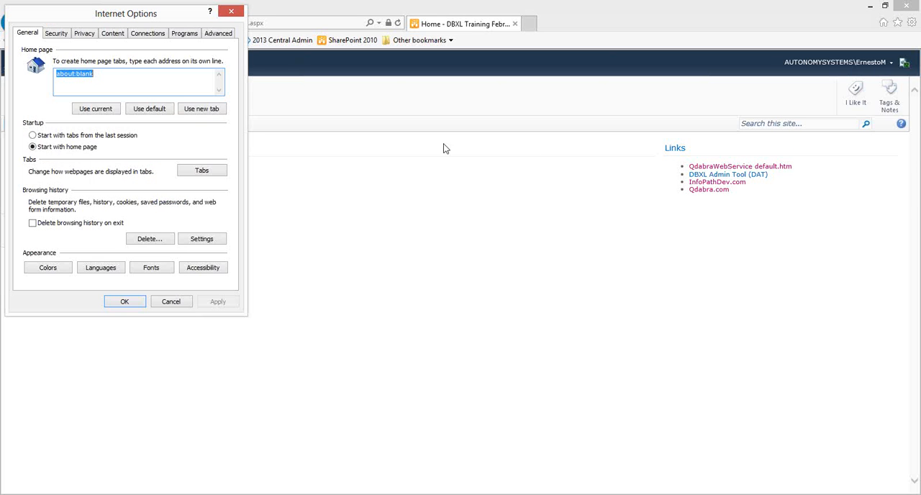
click(58, 34)
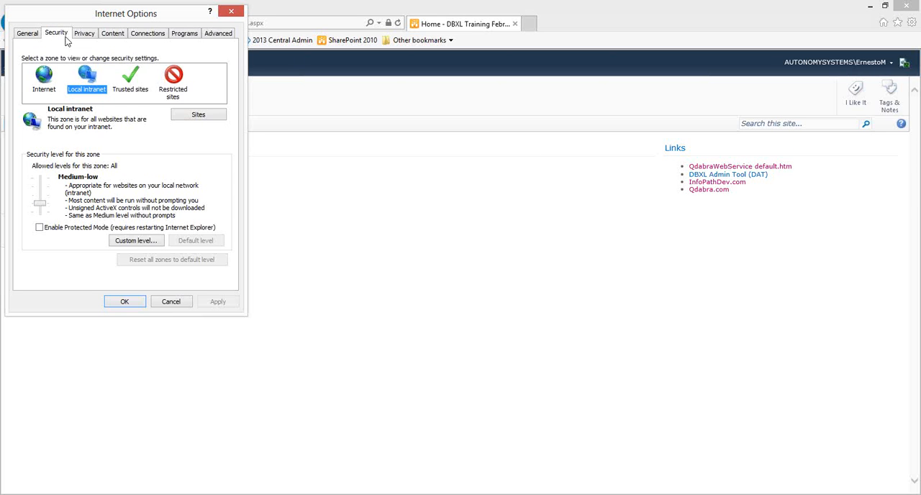
click(208, 118)
click(121, 141)
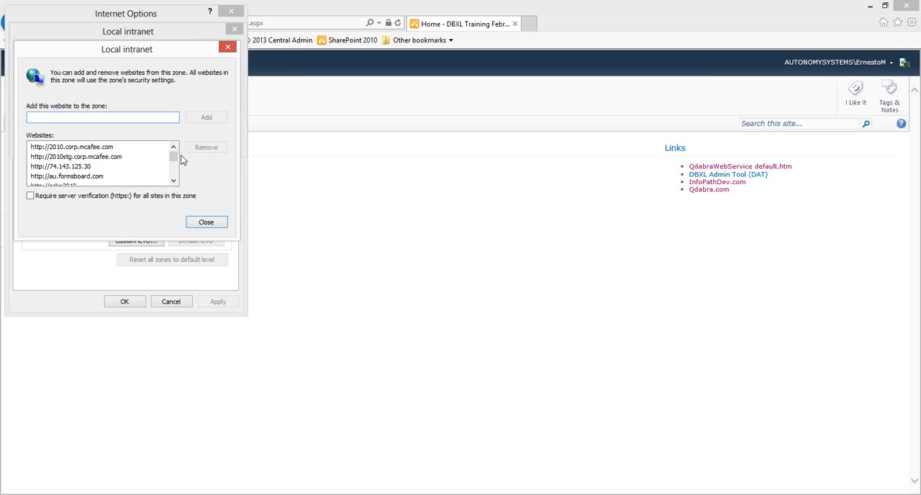
drag(172, 159, 173, 179)
click(108, 166)
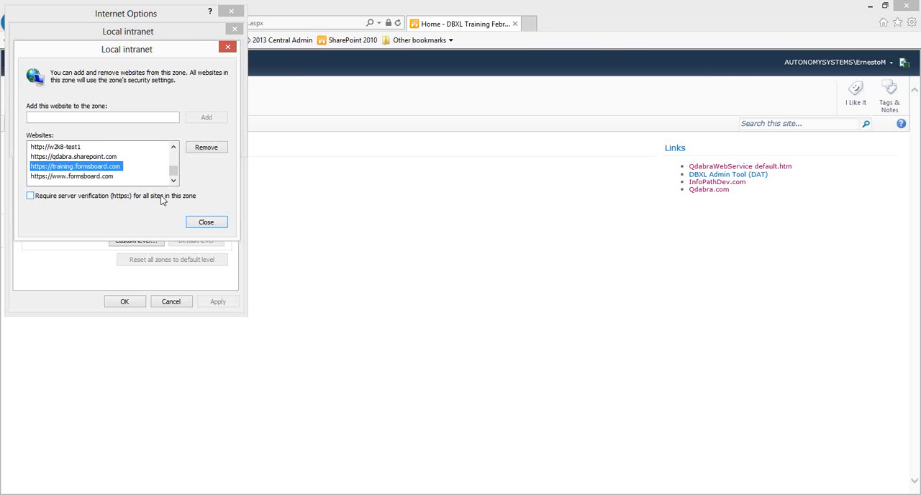
double_click(173, 148)
triple_click(173, 148)
double_click(173, 148)
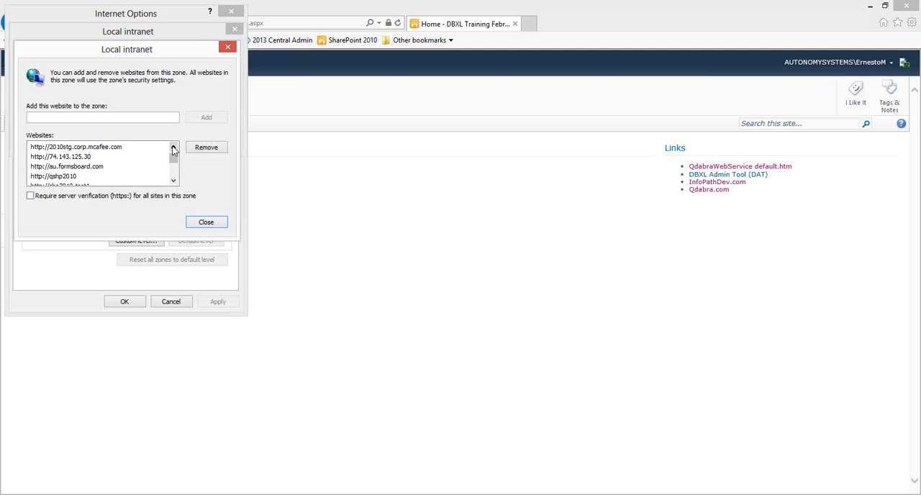
click(173, 147)
click(216, 224)
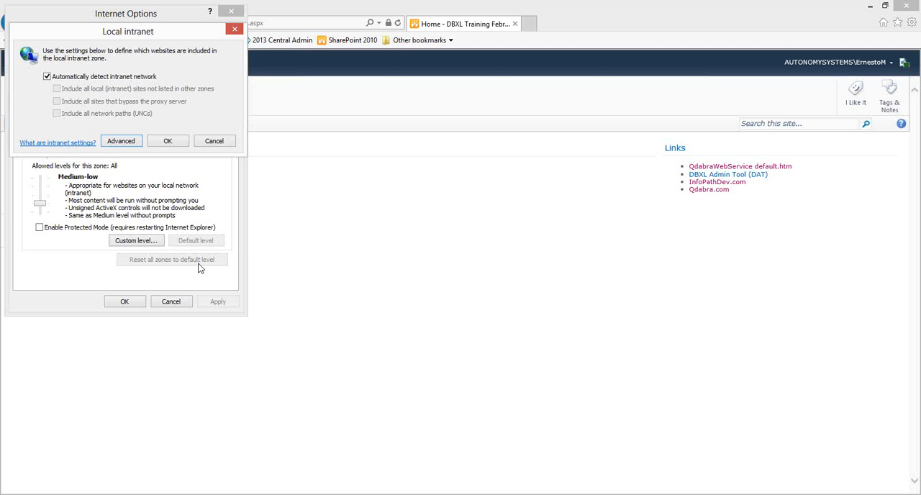
click(209, 144)
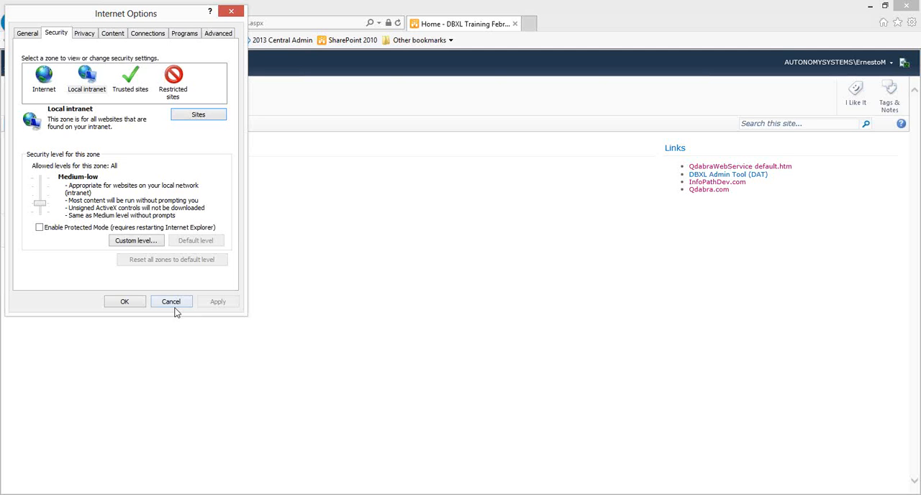
click(174, 305)
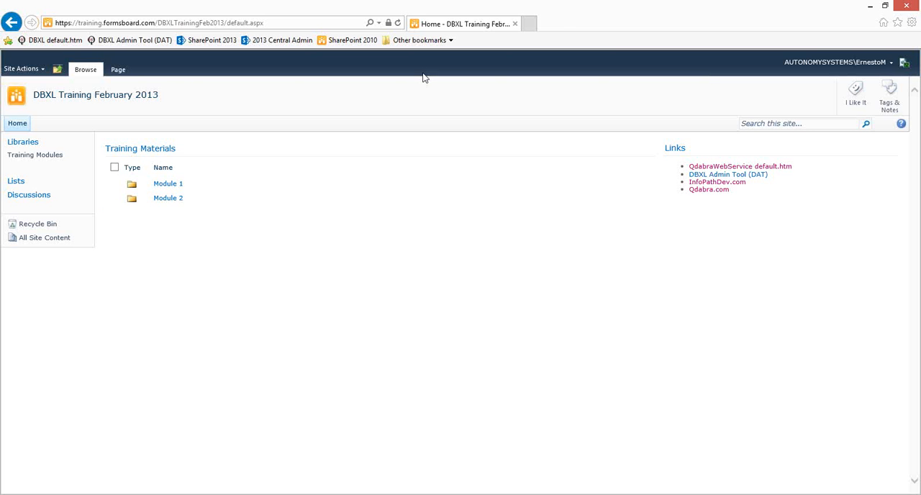
Step: Open the DBXL Admin Tool (DAT) template.xsn from the training site in InfoPath and display its license configuration
click(104, 44)
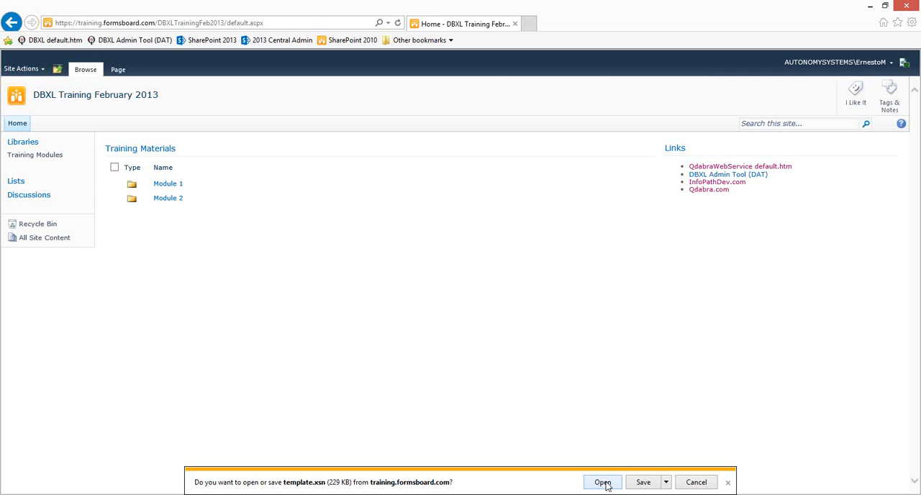
click(604, 484)
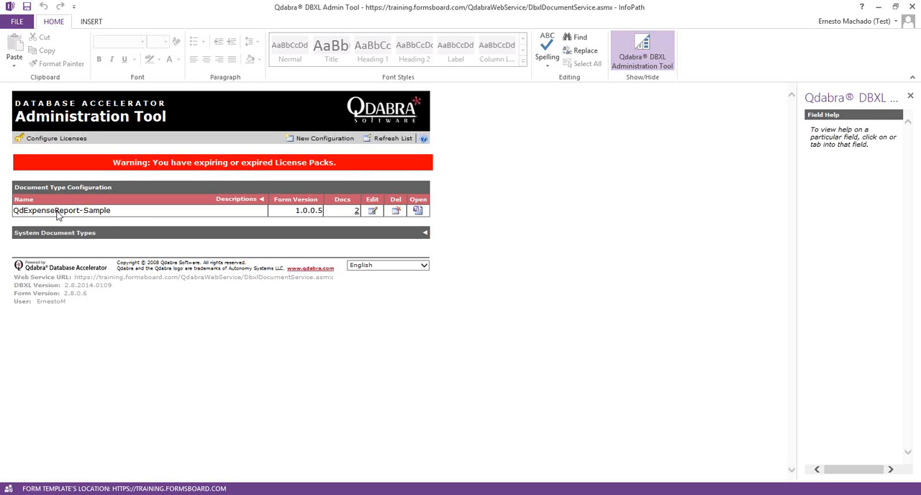
click(62, 146)
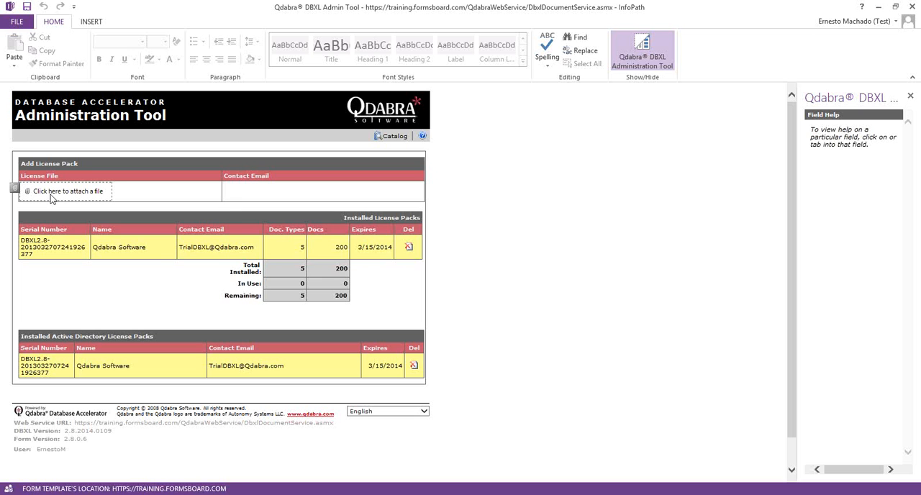
Step: Attach the license file QdabraS-DBXL--2.8.lic from the Desktop as the new license pack
click(14, 188)
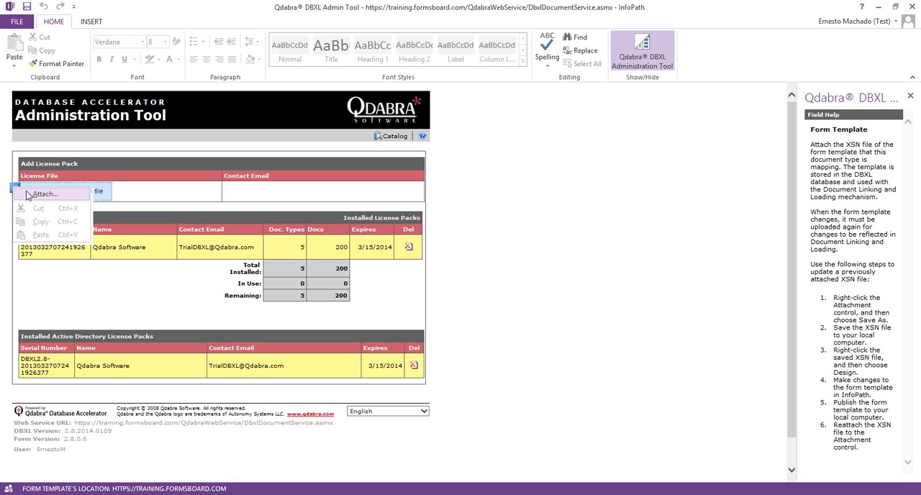
click(43, 195)
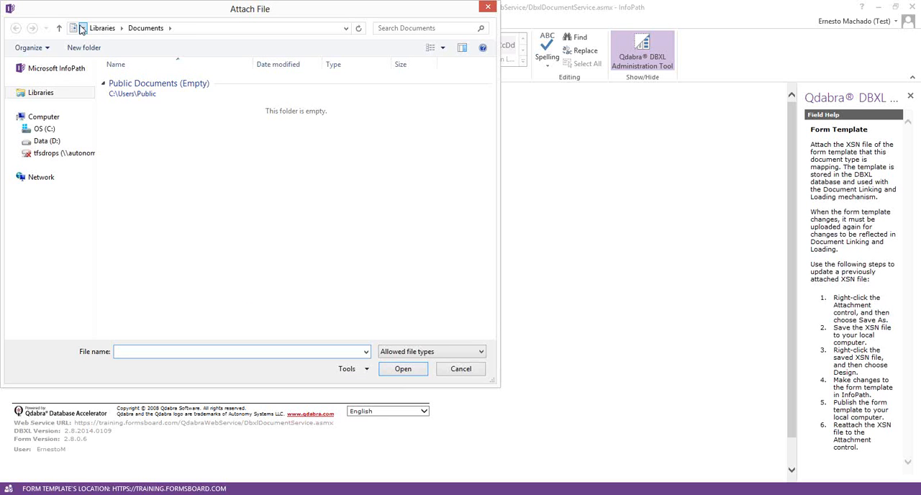
click(82, 28)
click(98, 39)
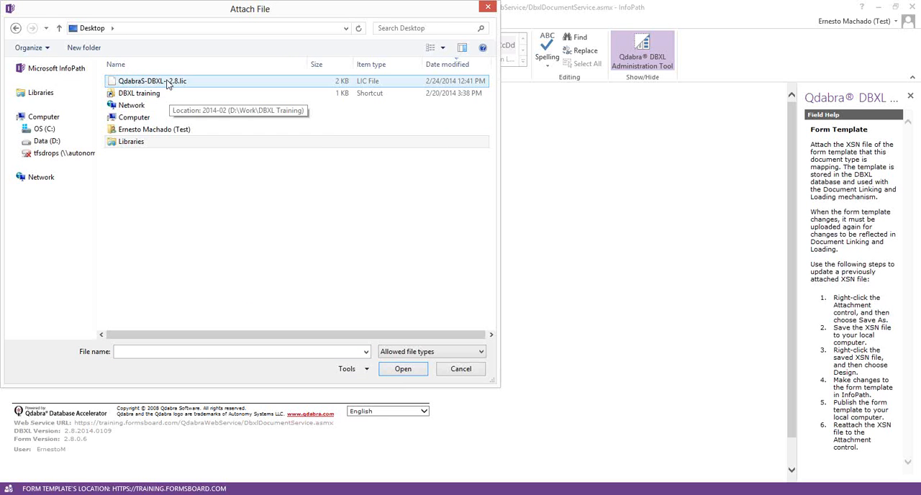
click(167, 82)
click(188, 352)
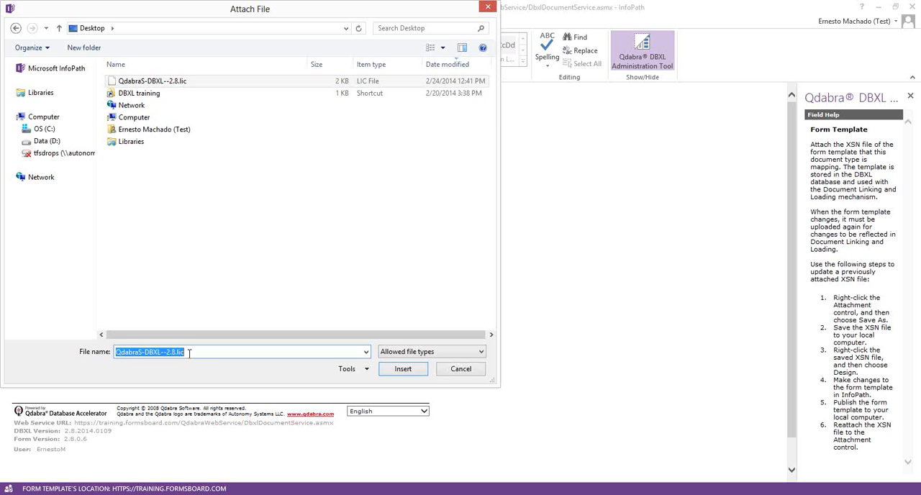
click(404, 369)
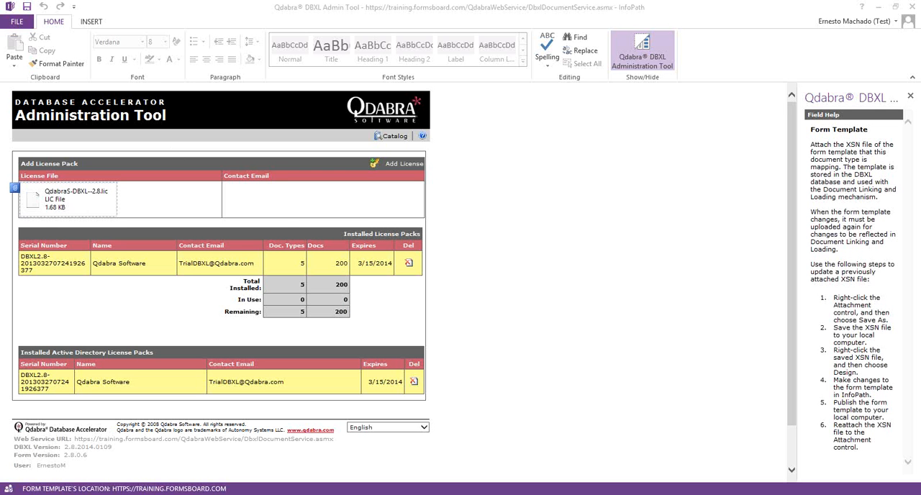
Step: Paste the contact email for the license pack and try to add the license
click(286, 187)
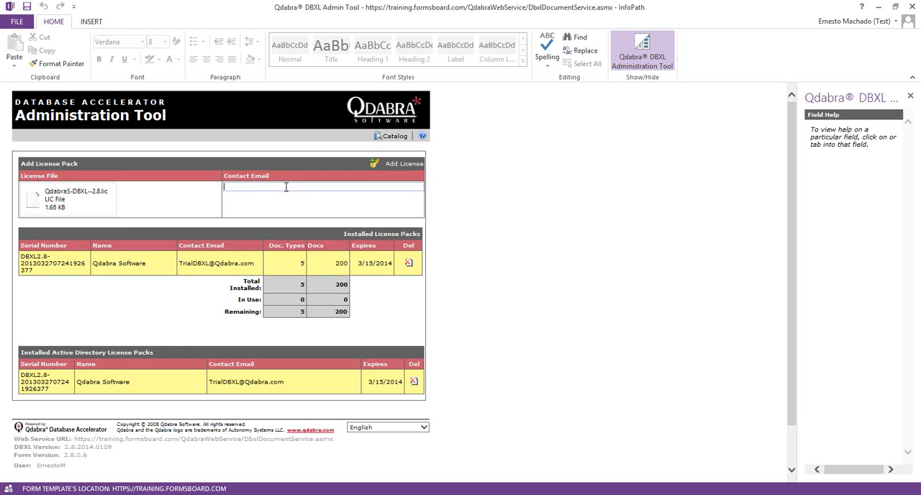
key(ctrl+v)
click(449, 200)
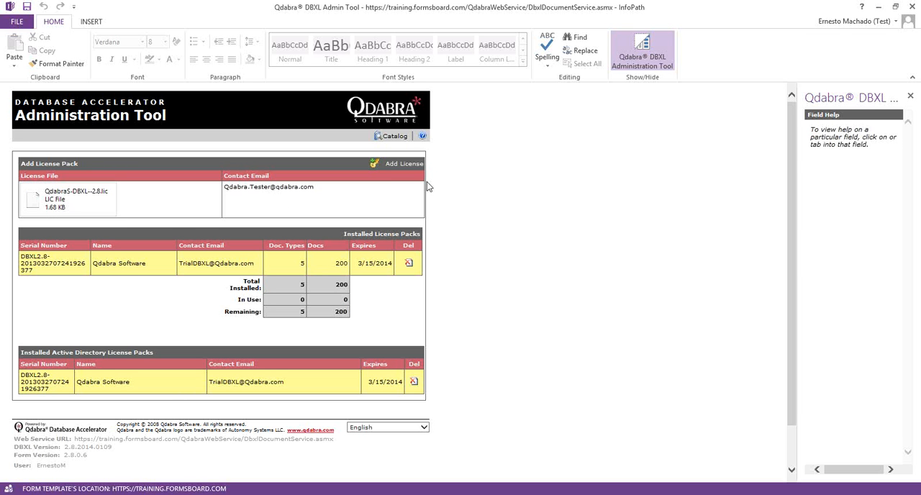
click(391, 164)
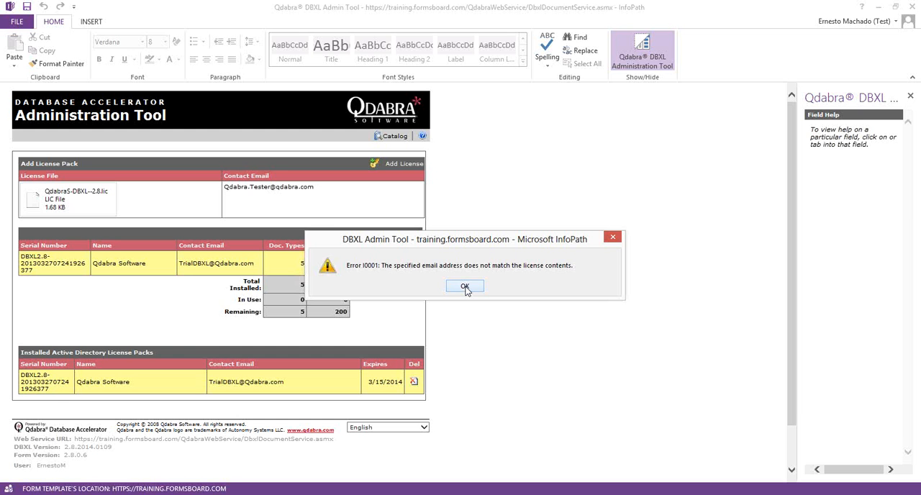
click(464, 286)
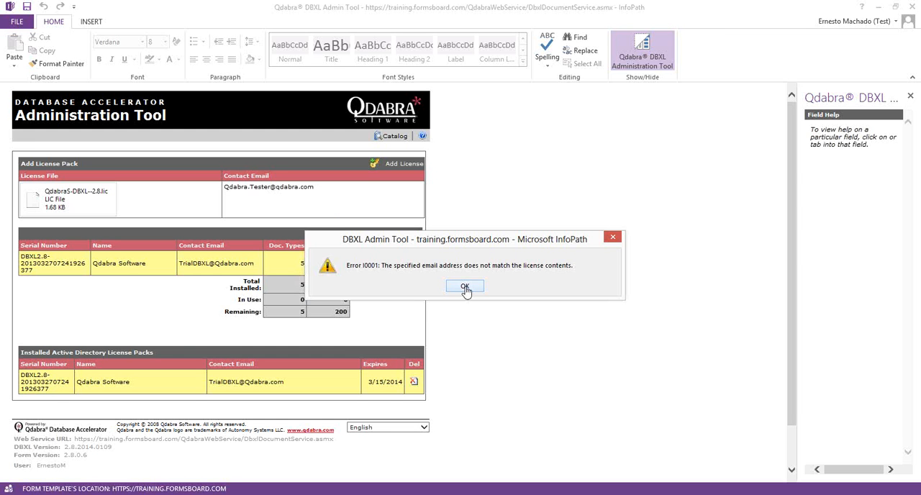
Step: Remove the two letters before the @ in the contact email and retry adding the license pack
click(271, 186)
key(BackSpace)
key(BackSpace)
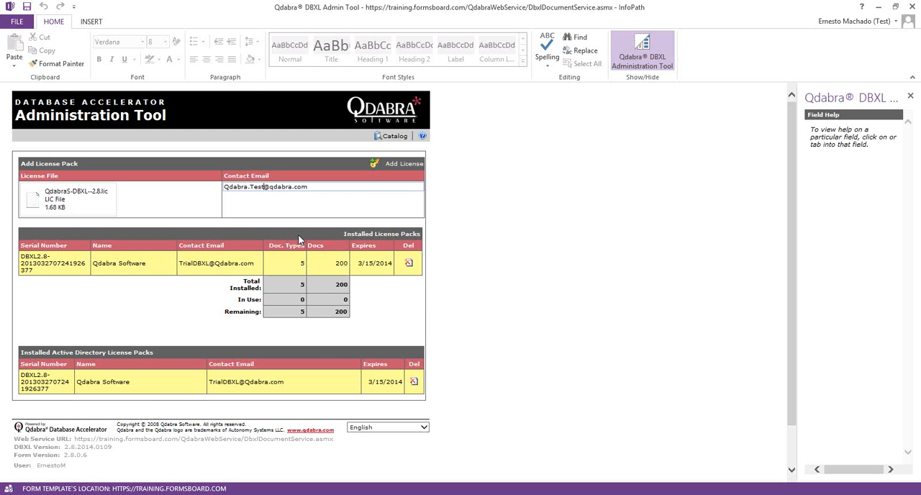
click(376, 165)
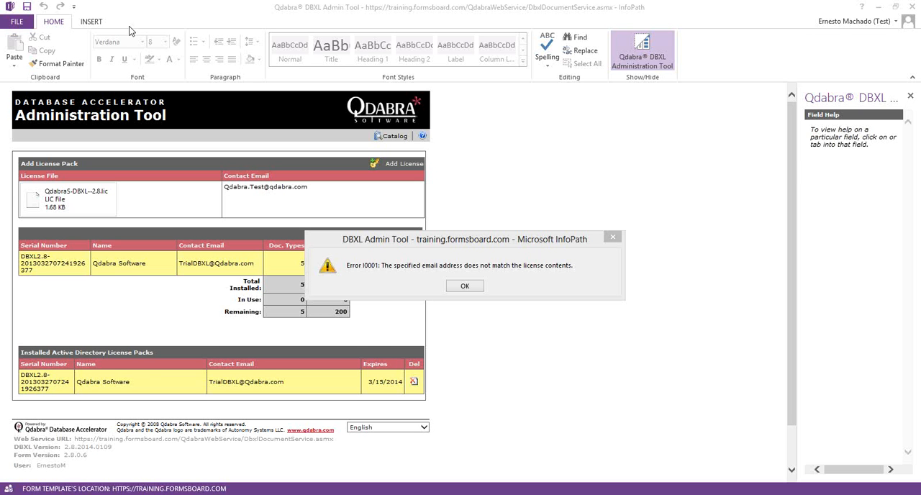
click(470, 289)
click(466, 287)
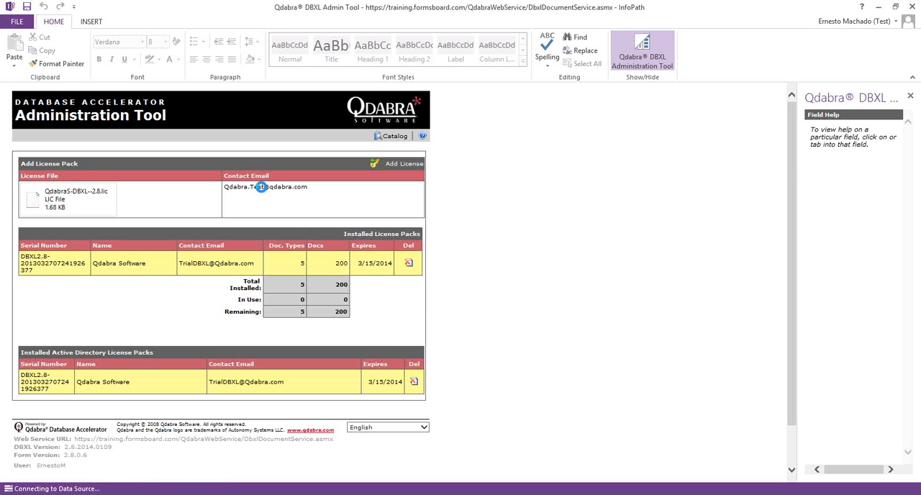
click(325, 187)
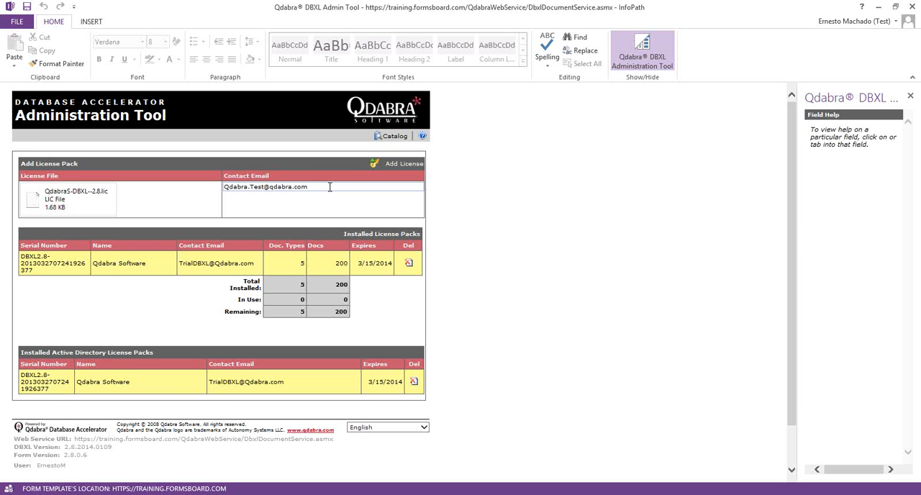
click(387, 164)
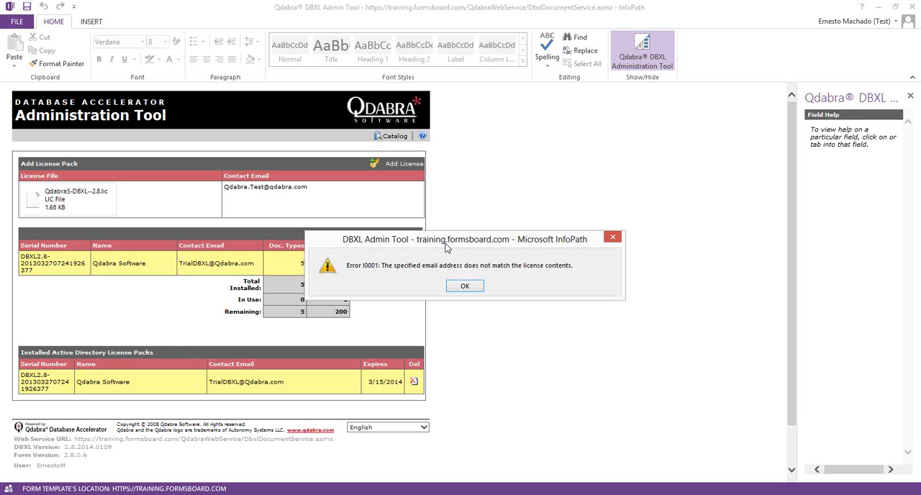
click(466, 287)
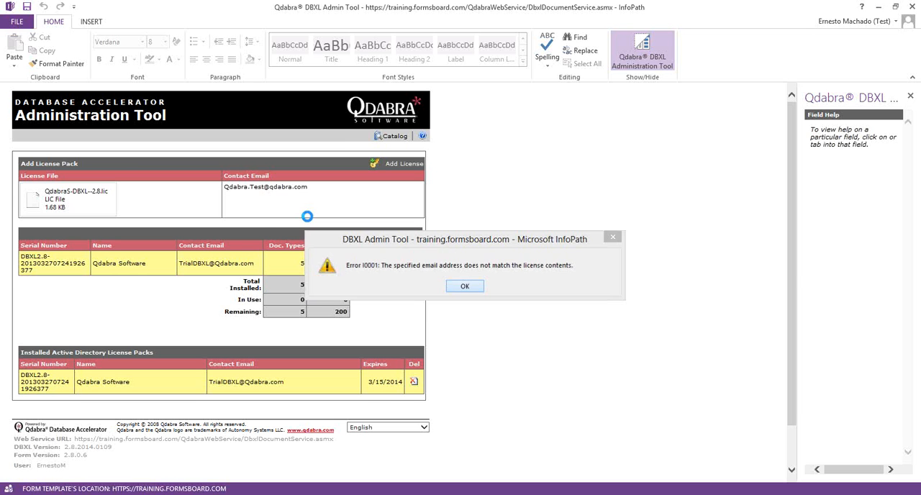
Step: Restore the letters "er" before the @ in the contact email and add the license pack
click(266, 186)
text(er)
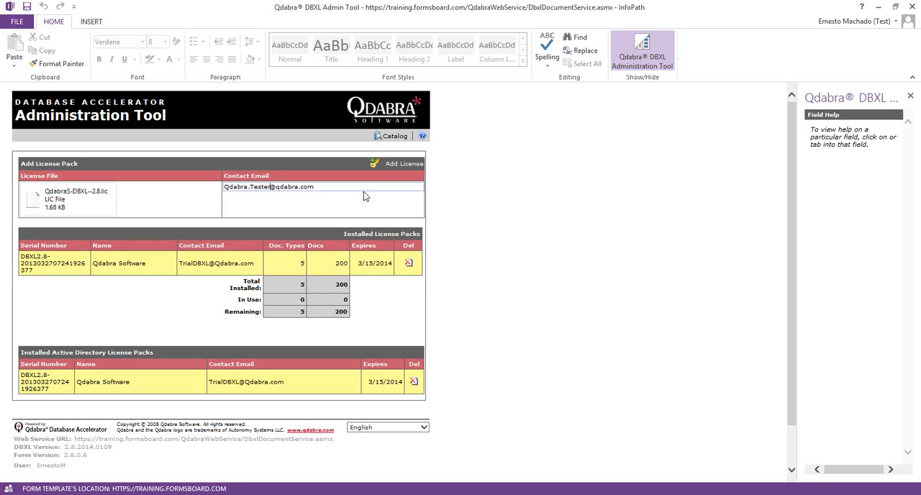
click(409, 165)
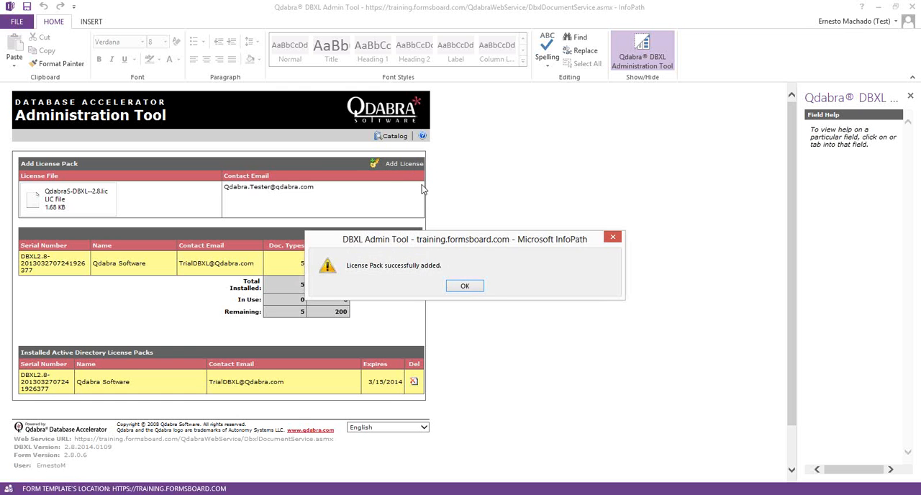
click(465, 286)
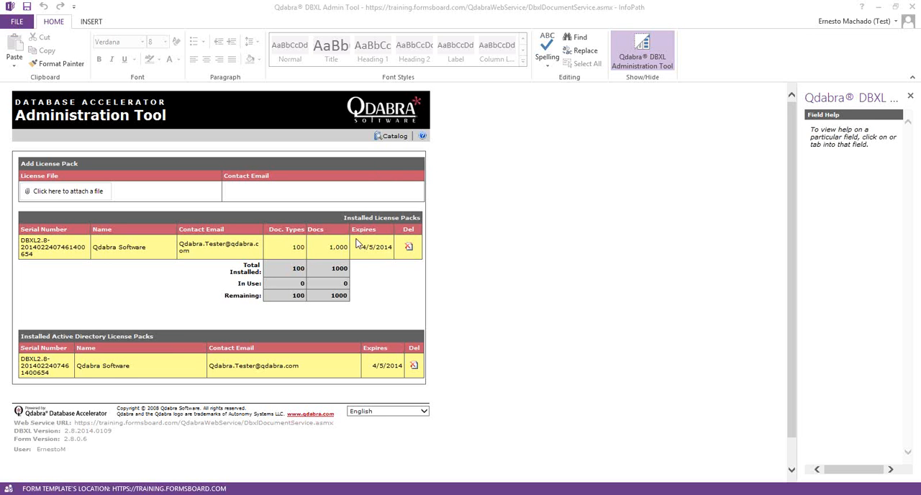
Step: Return to the document type catalog in the DBXL Admin Tool and refresh the list
click(395, 136)
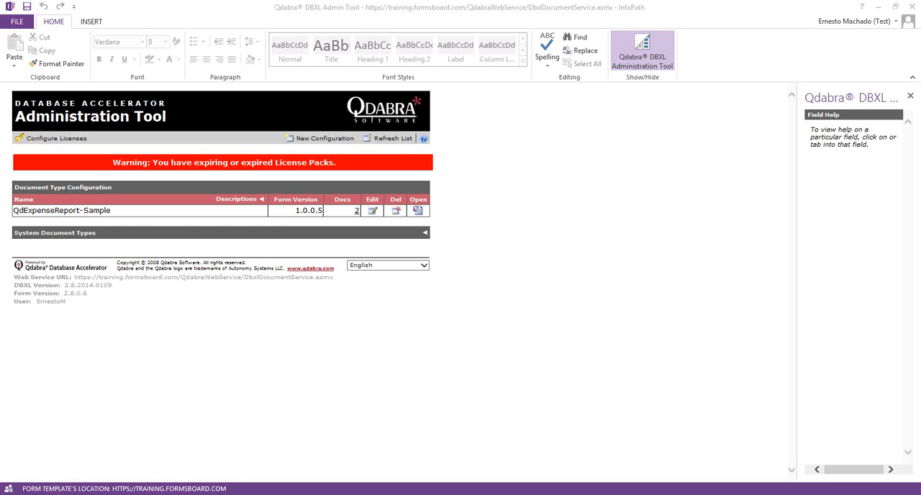
click(393, 140)
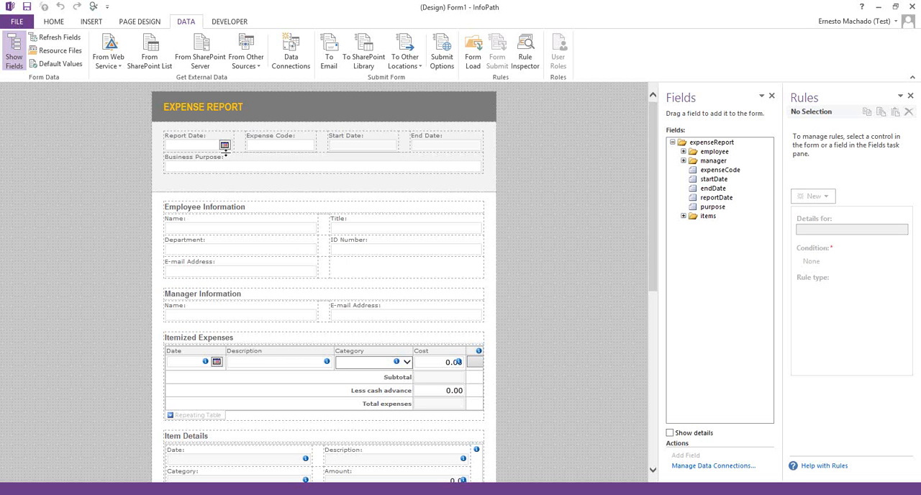
Step: Start a new data connection for the form that submits data to a Web service
click(295, 48)
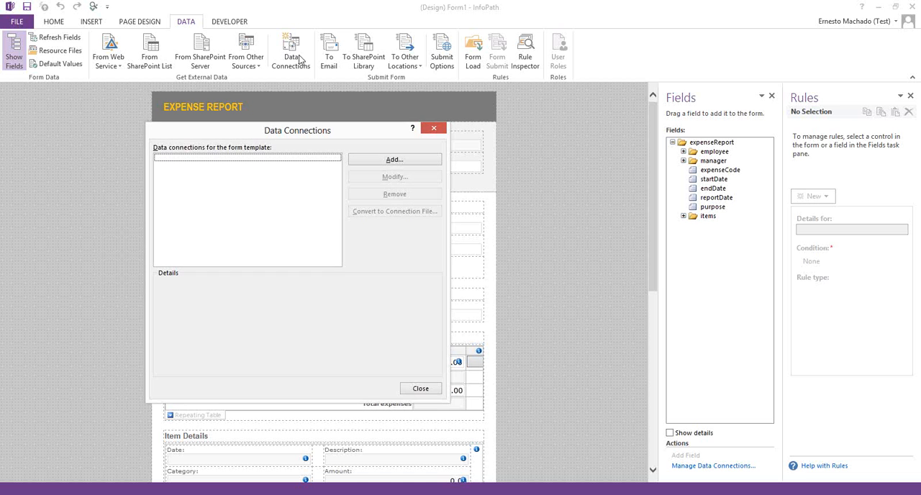
click(392, 161)
click(241, 202)
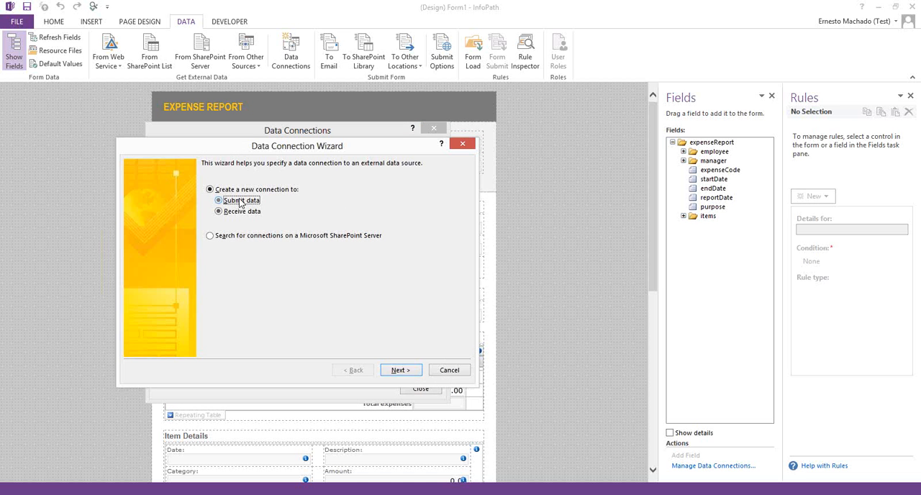
click(400, 369)
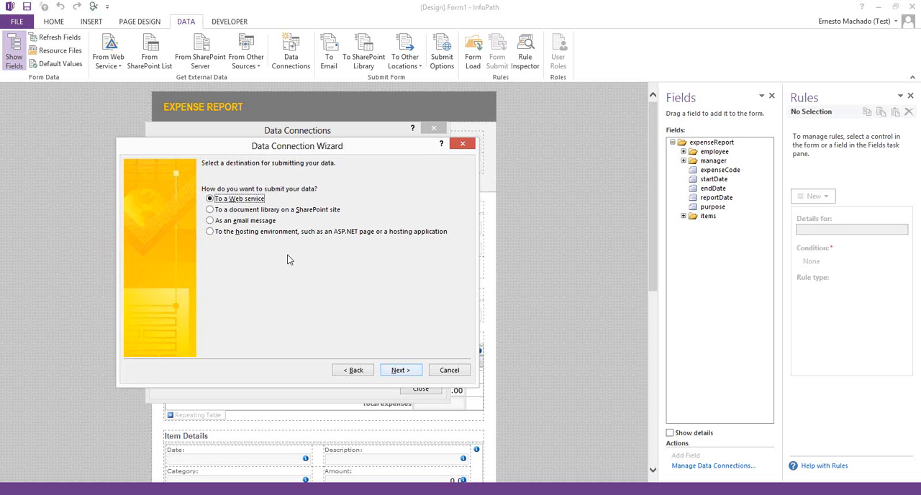
click(400, 369)
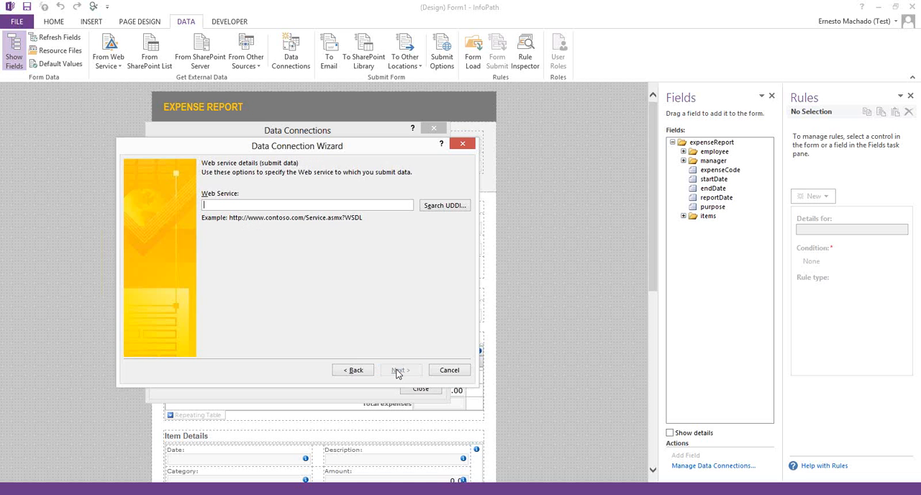
text(http;??)
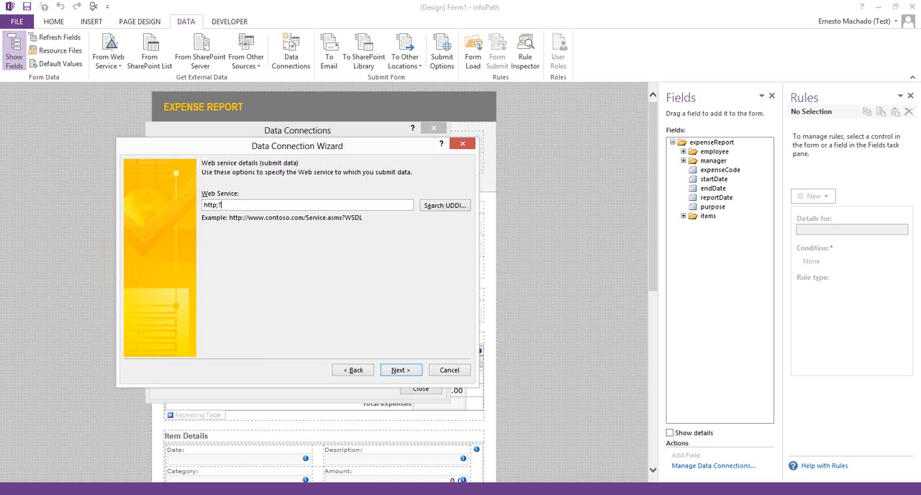
key(BackSpace)
key(BackSpace)
key(BackSpace)
key(BackSpace)
key(BackSpace)
key(BackSpace)
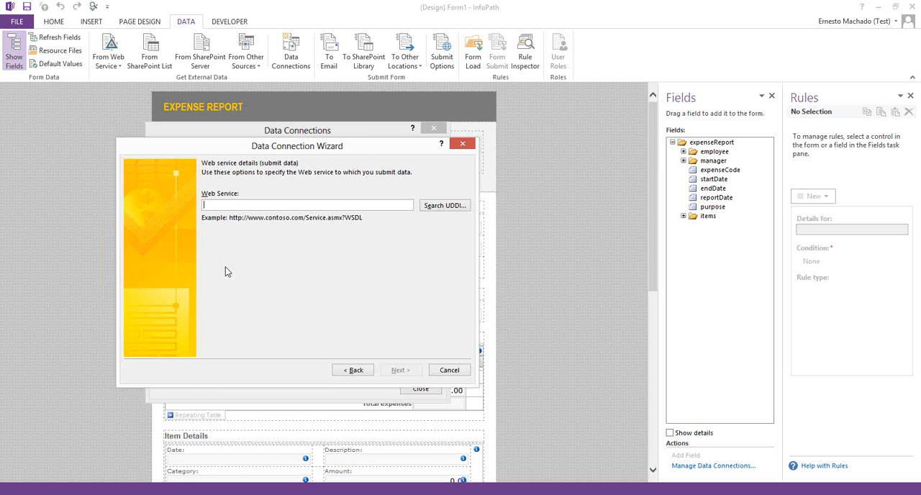
Step: Switch to the browser and open the DBXL default.htm page in a new tab
key(alt+Tab)
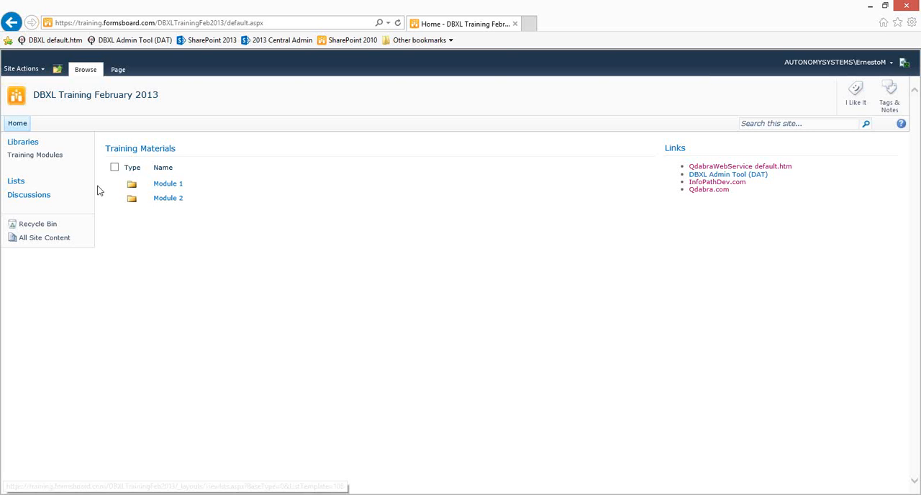
middle_click(41, 41)
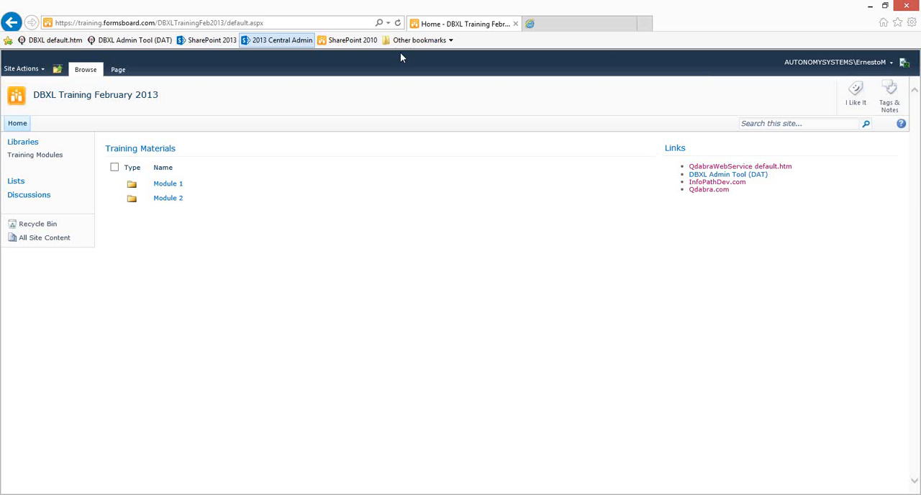
click(546, 25)
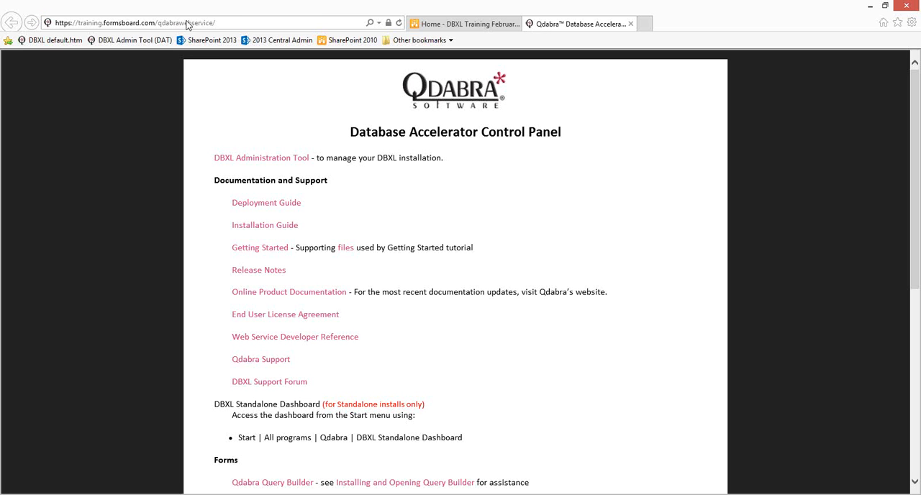
click(185, 23)
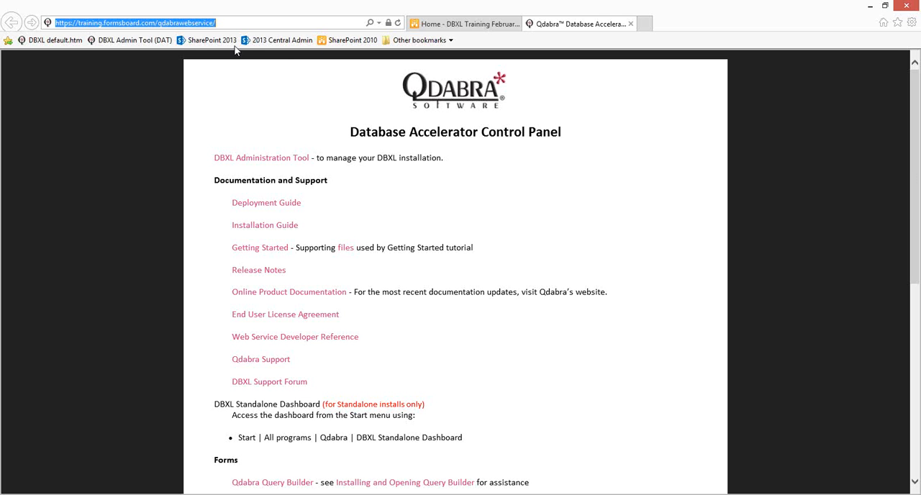
Step: Copy the link address of the Document Service from the Web Service Descriptions section
drag(916, 167, 917, 394)
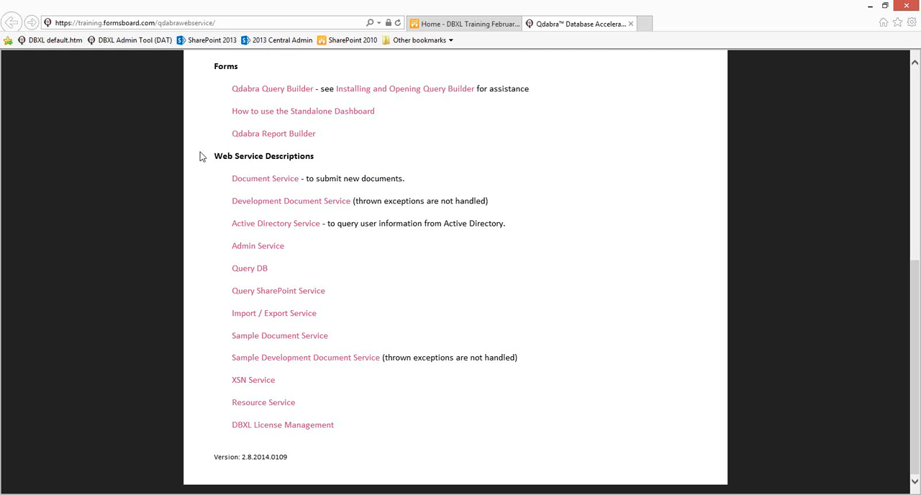
drag(214, 156, 228, 457)
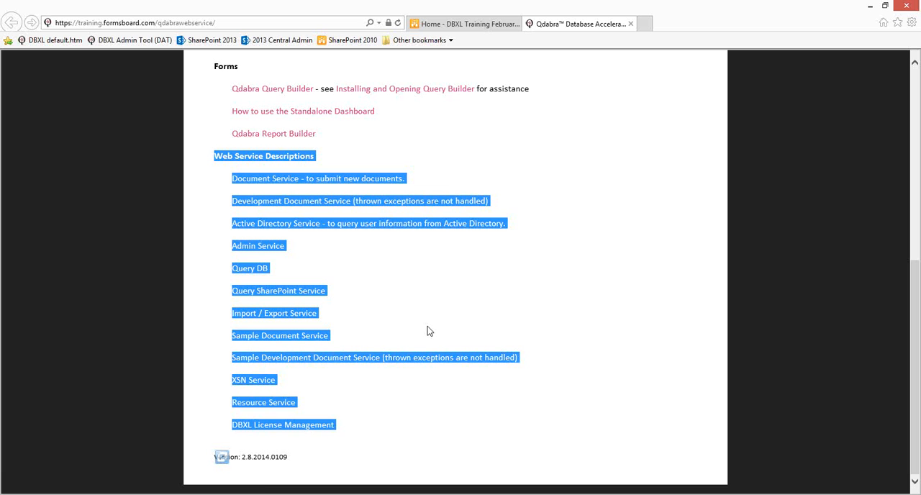
click(439, 320)
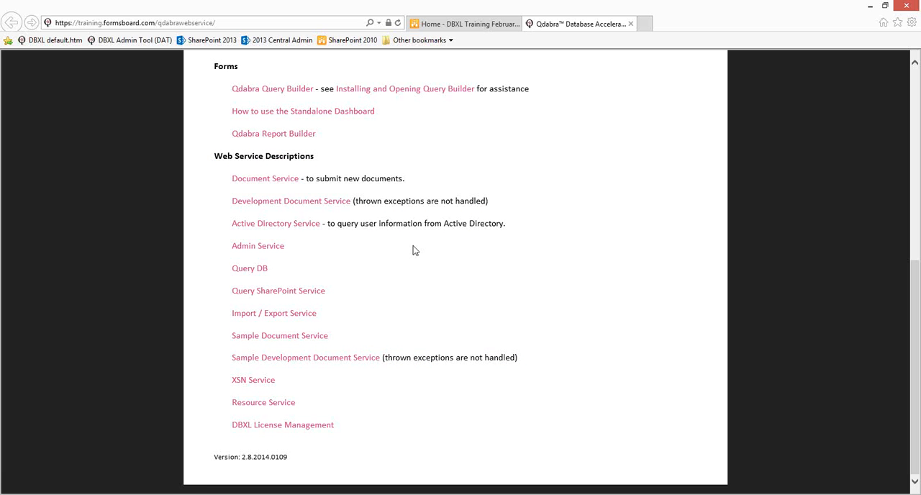
right_click(257, 180)
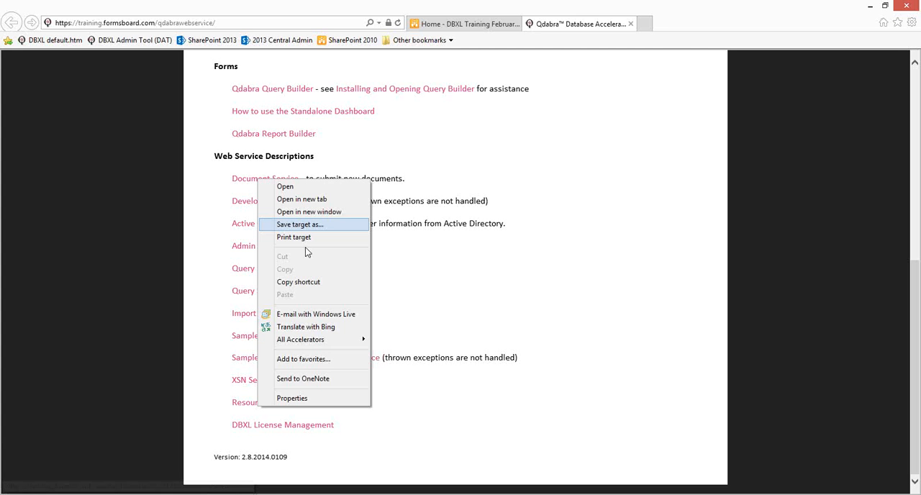
click(308, 282)
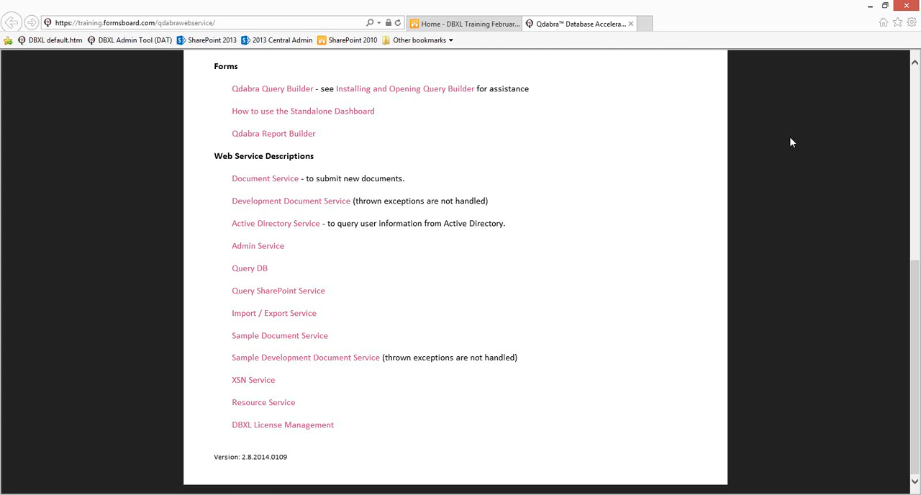
Step: Return to InfoPath, paste the copied DbxlDocumentService.asmx address as the Web service, and continue to the operations
click(869, 6)
click(304, 205)
key(ctrl+v)
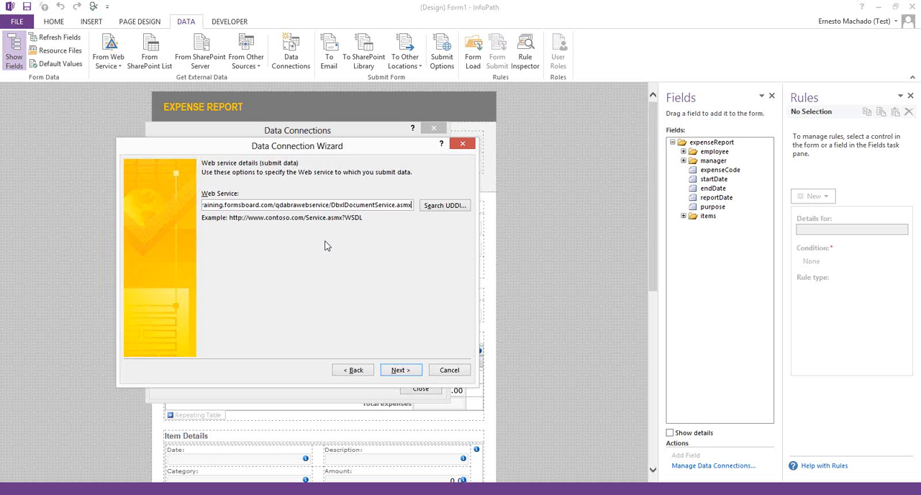
mouse_move(331, 205)
mouse_down()
mouse_move(394, 205)
mouse_move(330, 205)
mouse_up()
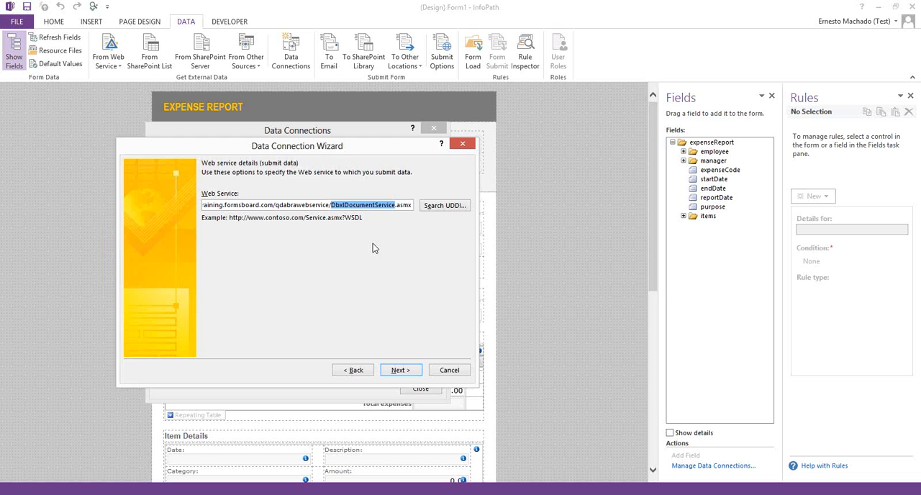
click(410, 372)
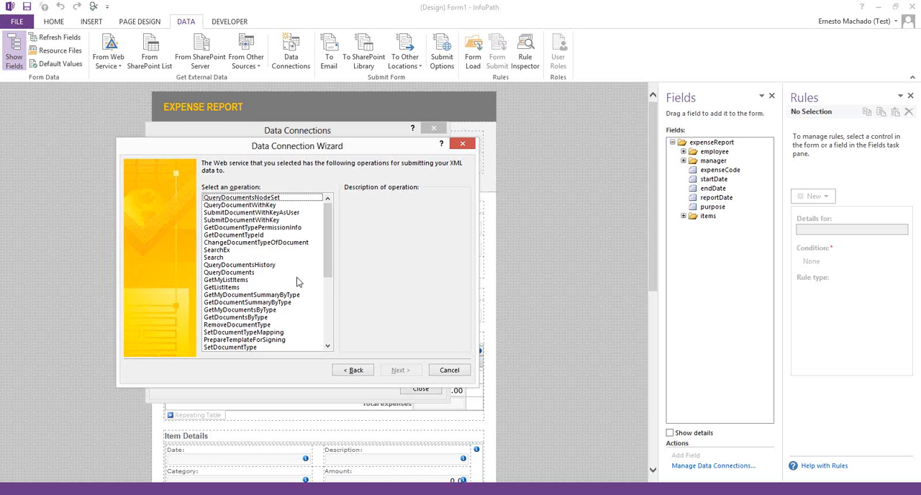
Step: Choose SubmitDocument as the Web service operation and continue to its parameters
drag(332, 248, 329, 209)
drag(327, 228, 319, 319)
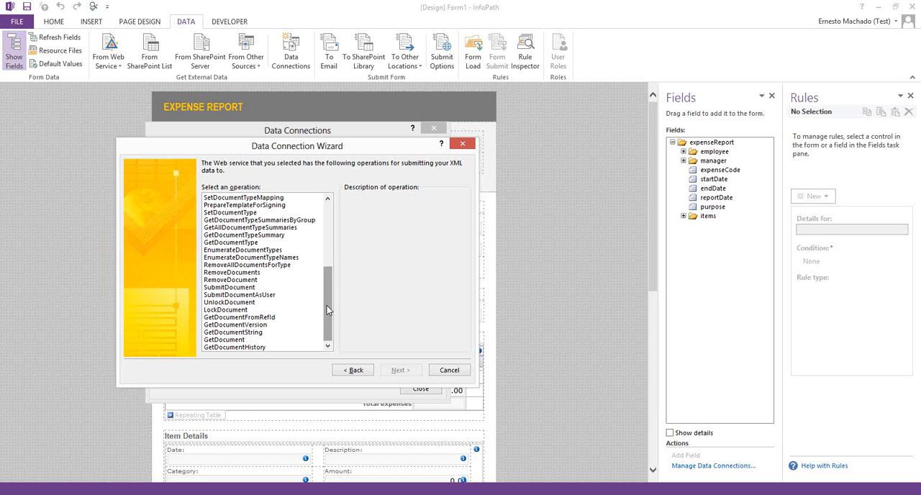
click(243, 289)
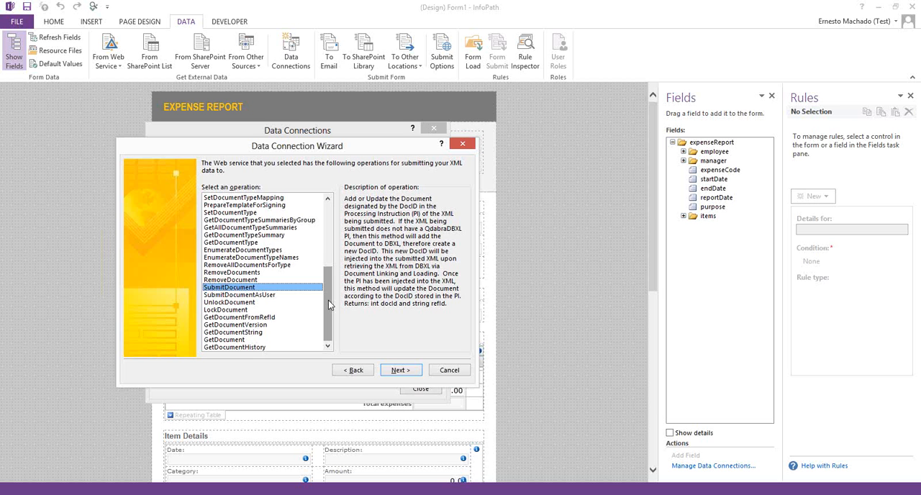
mouse_move(328, 304)
mouse_down()
mouse_move(324, 225)
mouse_move(326, 302)
mouse_up()
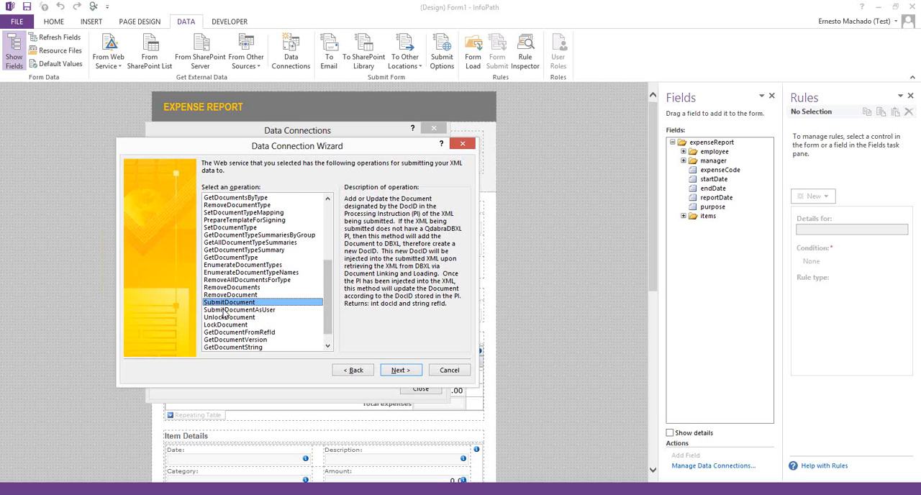
click(224, 310)
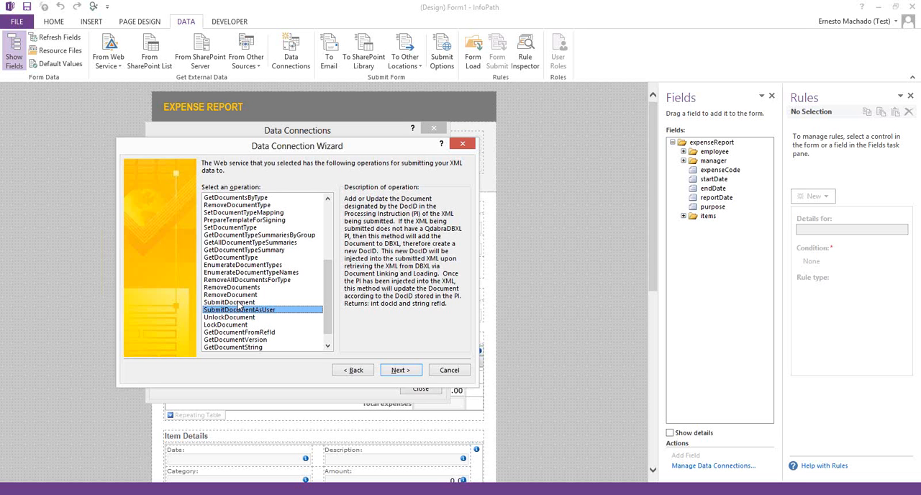
click(237, 302)
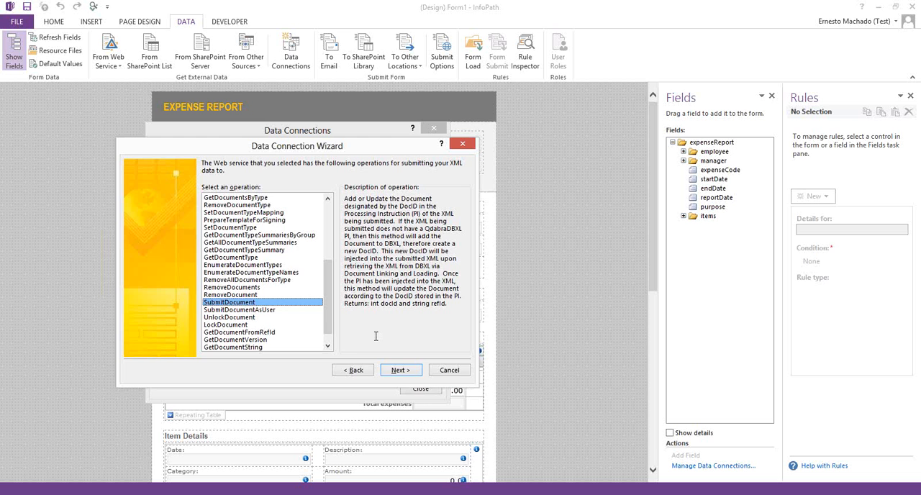
click(404, 374)
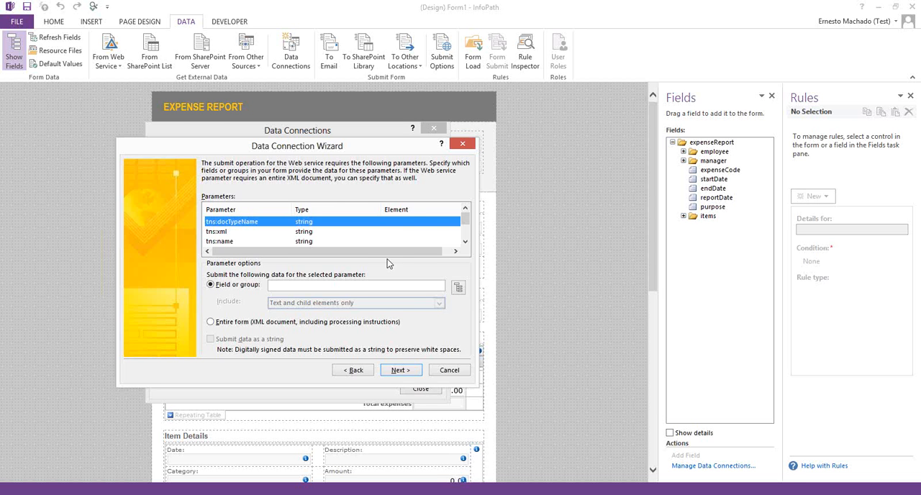
Step: Set the tns:xml parameter to submit the entire form, including processing instructions, as a string
click(260, 232)
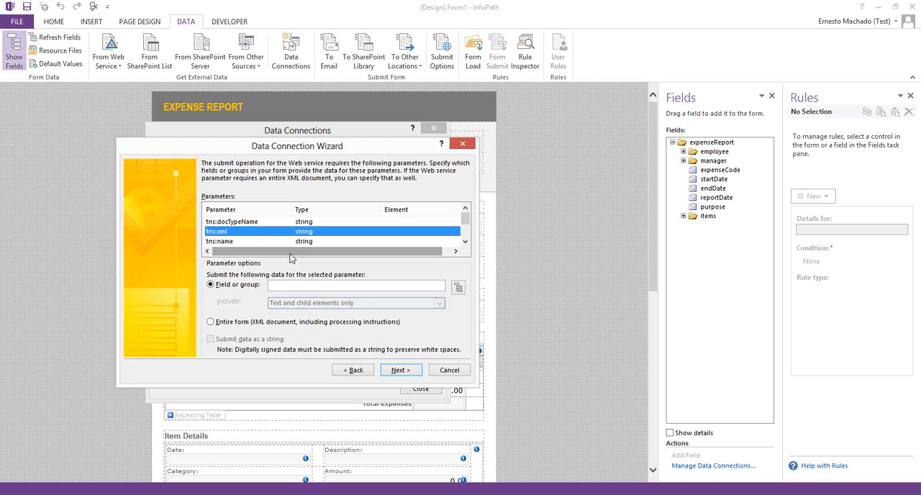
click(210, 322)
click(211, 339)
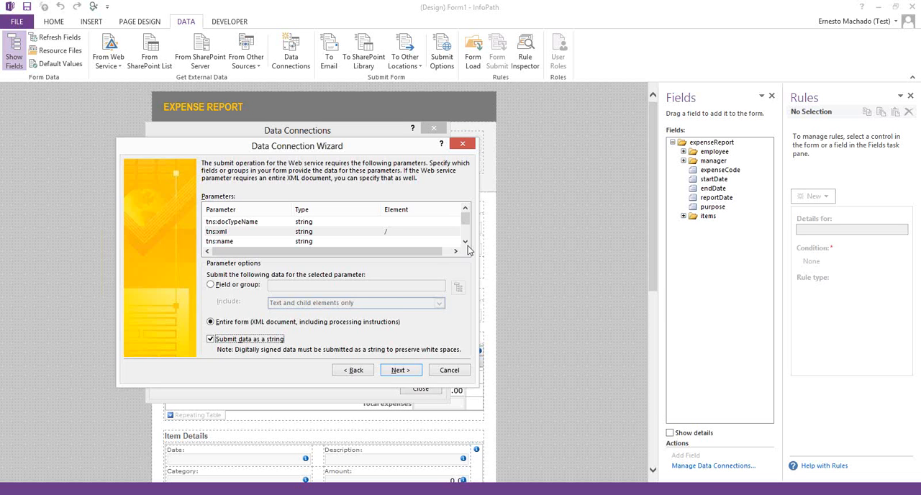
Step: Map the tns:name parameter to the expenseCode field and submit its data as a string
drag(466, 228, 464, 216)
click(289, 222)
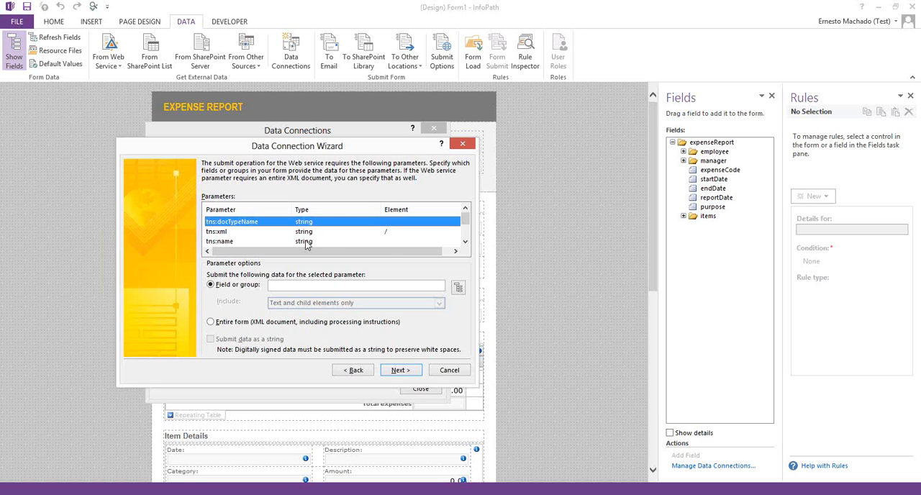
click(305, 240)
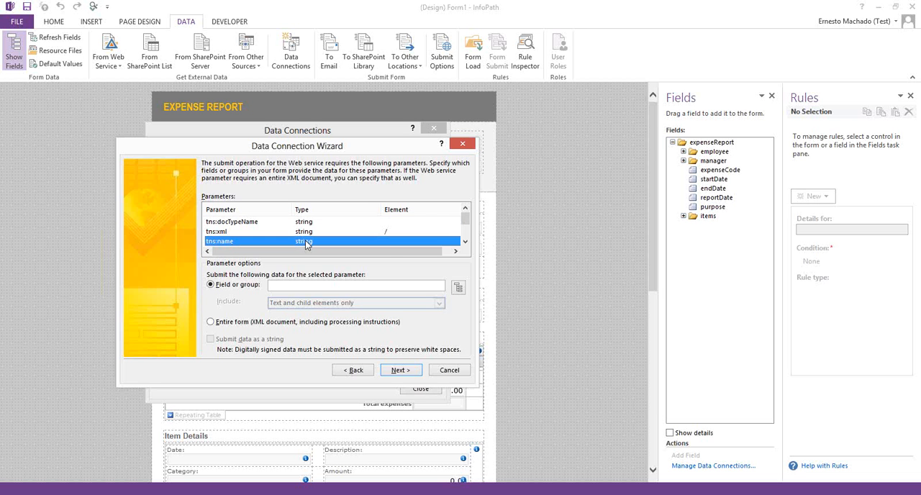
click(465, 242)
click(465, 241)
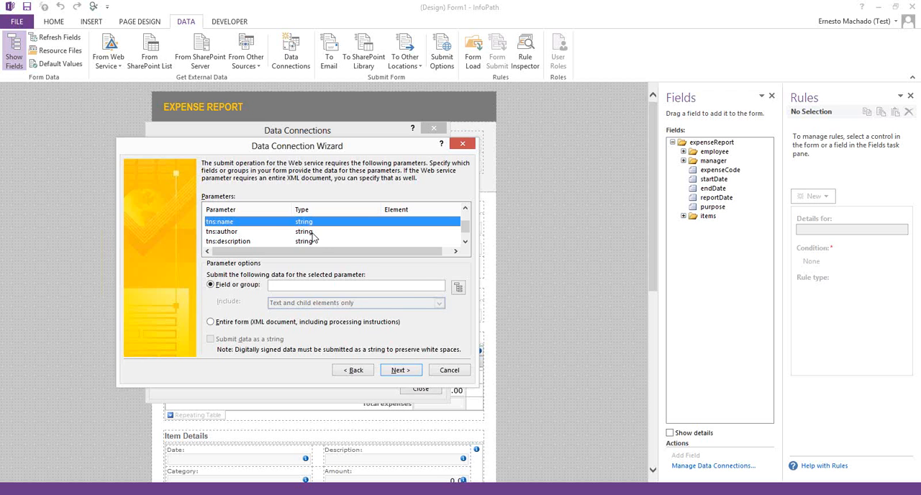
click(458, 287)
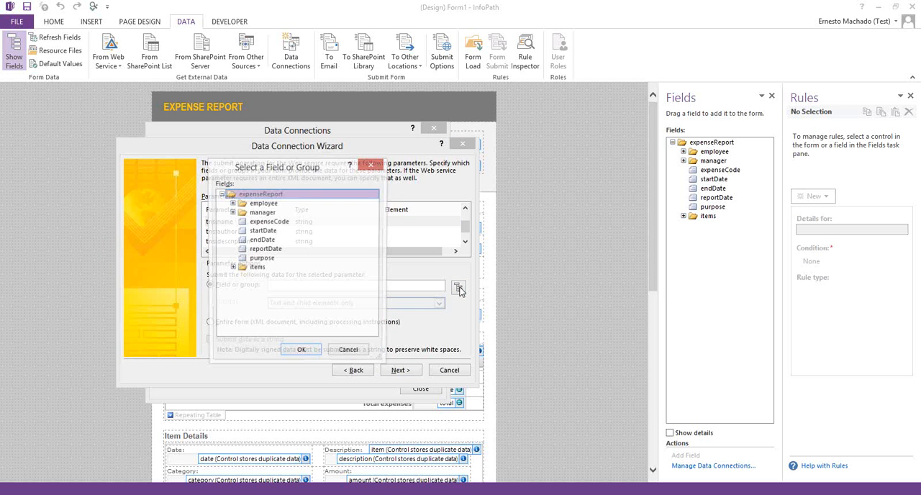
click(281, 222)
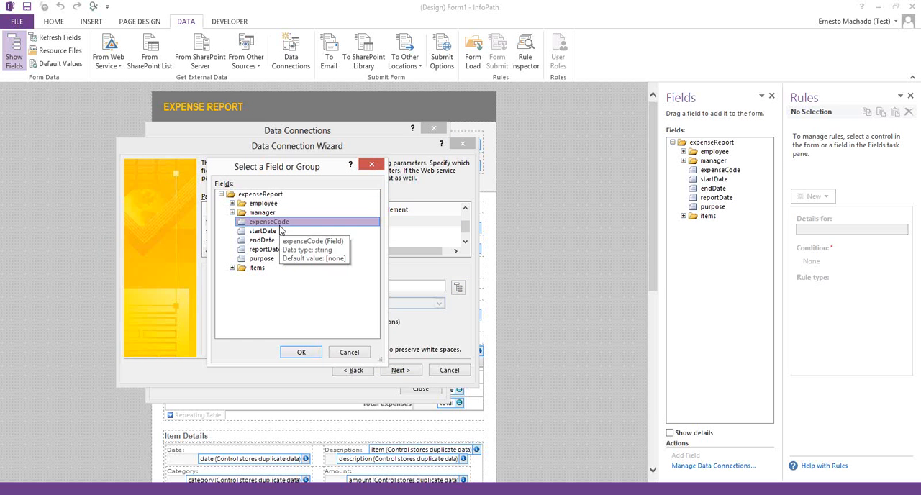
click(301, 353)
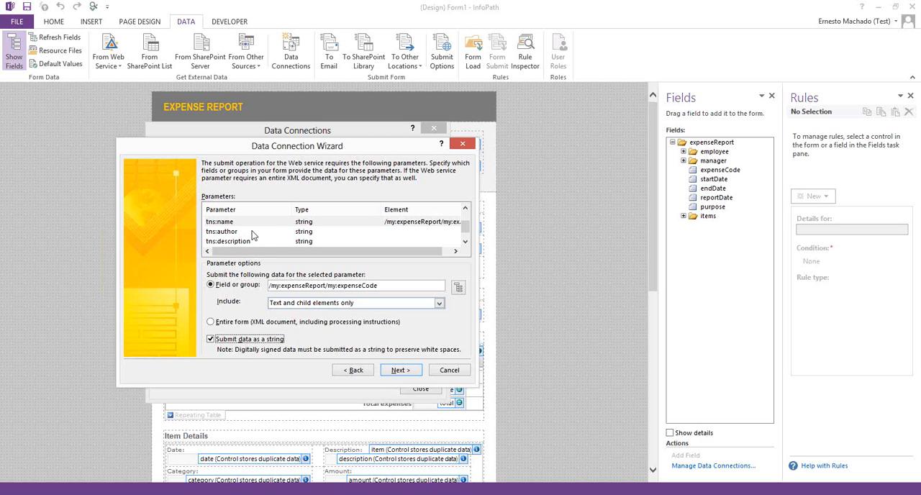
click(253, 335)
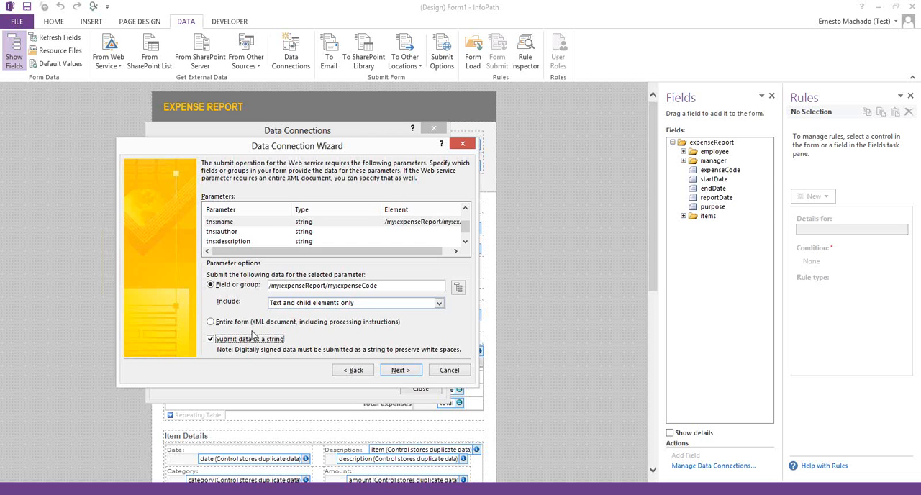
Step: Map the tns:author parameter to the name field in the employee group and submit its data as a string
click(235, 231)
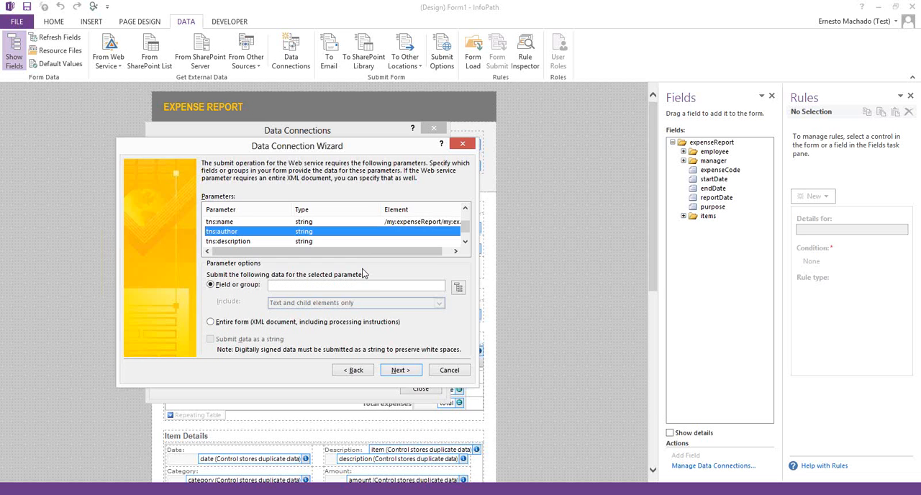
click(457, 287)
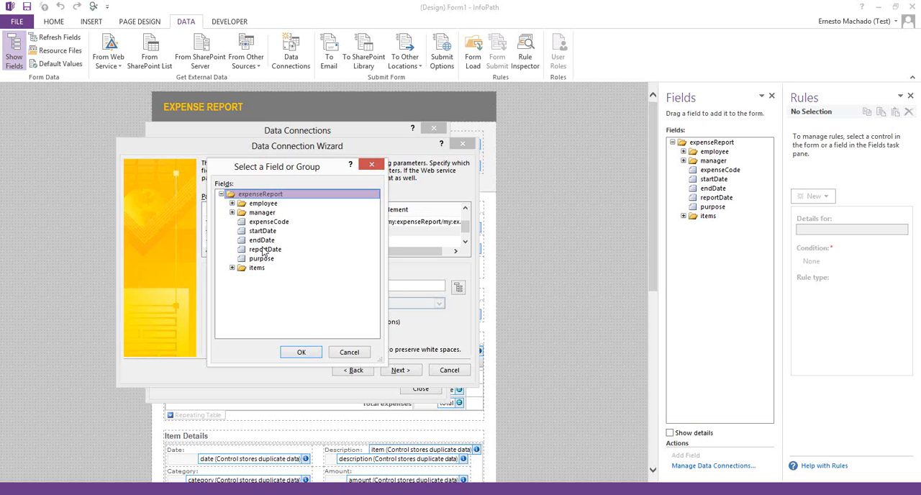
click(231, 203)
click(262, 215)
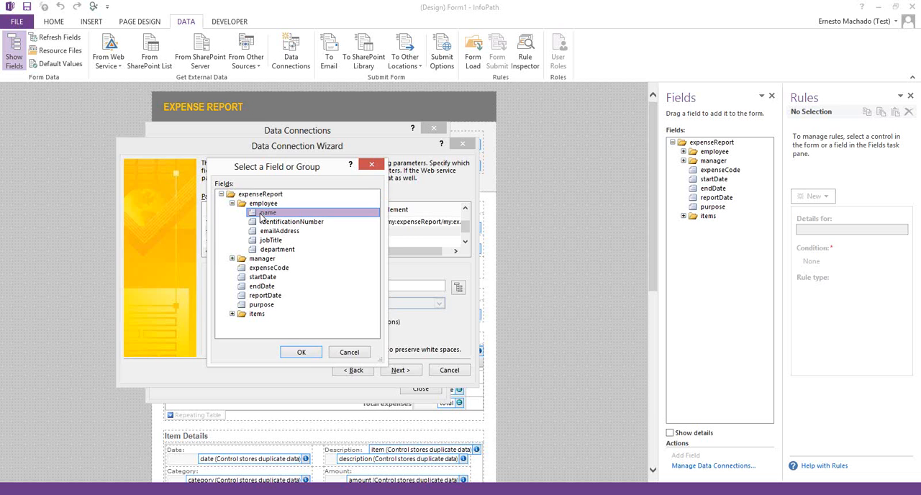
click(311, 353)
click(246, 339)
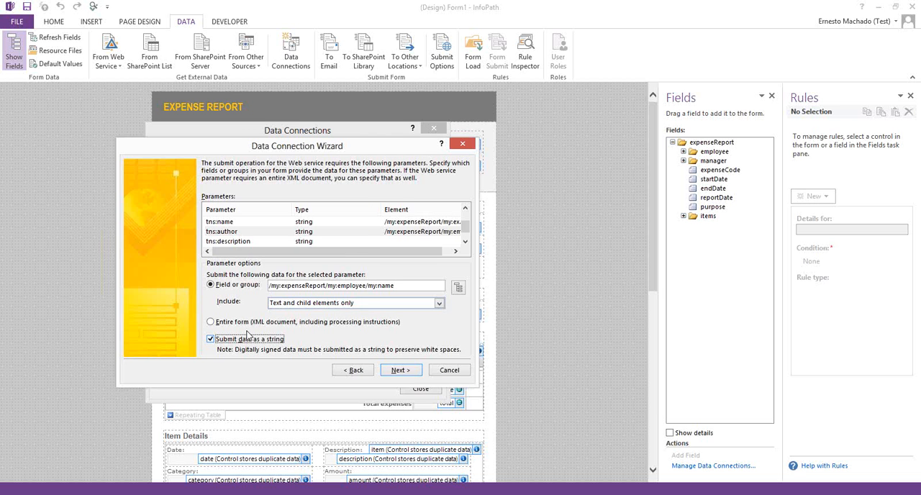
Step: Map the tns:description parameter to the purpose field and submit its data as a string
click(241, 242)
click(458, 287)
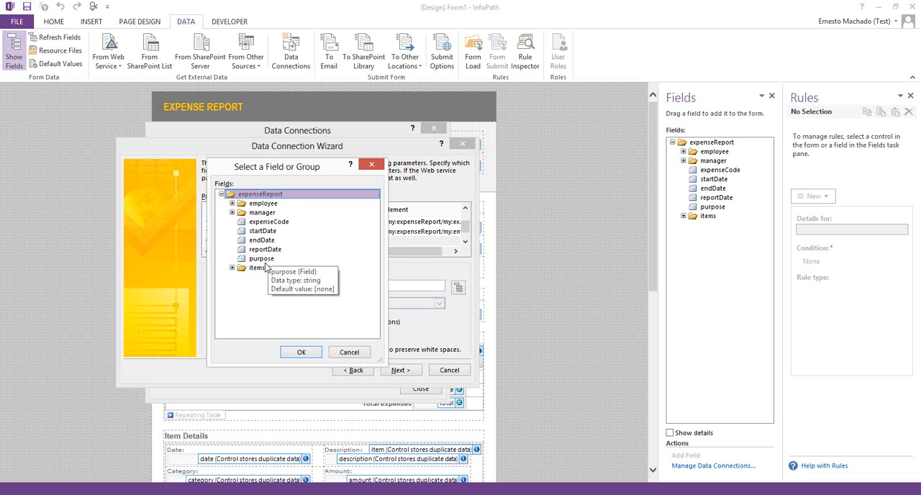
click(277, 267)
click(264, 258)
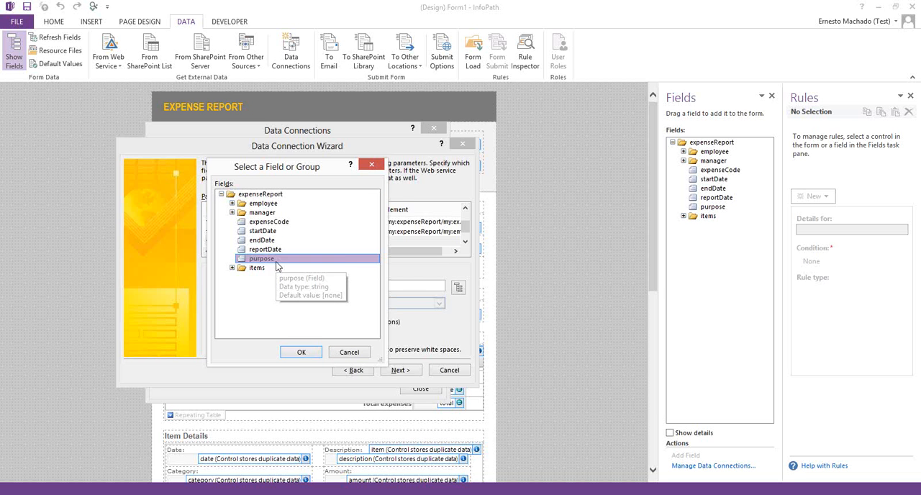
click(302, 351)
click(249, 339)
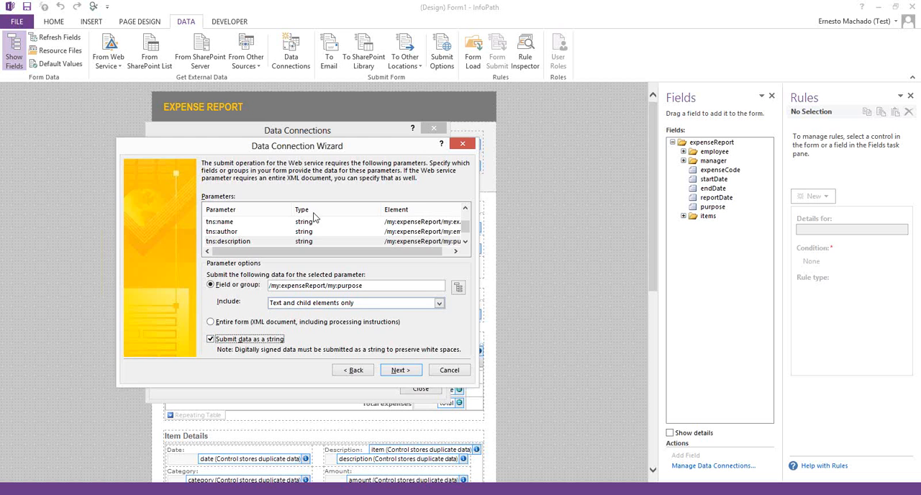
Step: Resize the parameter list's columns to show the full element paths, and continue with tns:allowOverwrite left unmapped
drag(286, 207, 269, 209)
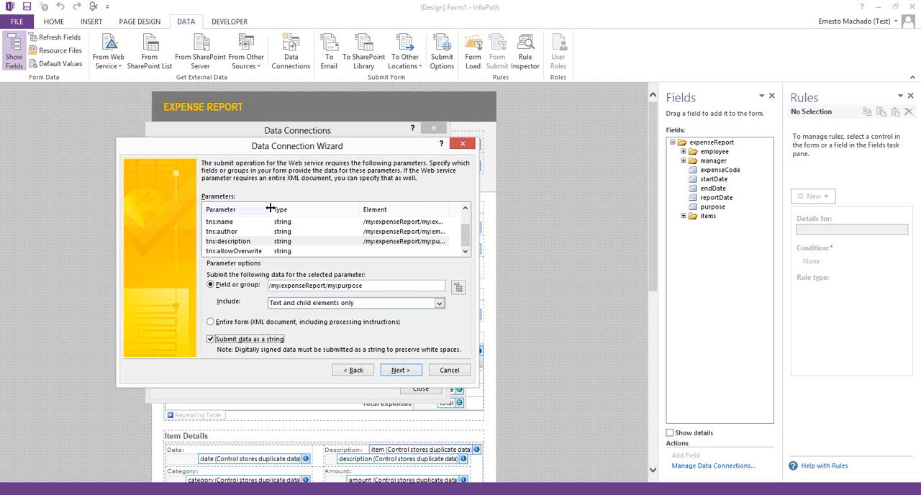
drag(361, 209, 306, 208)
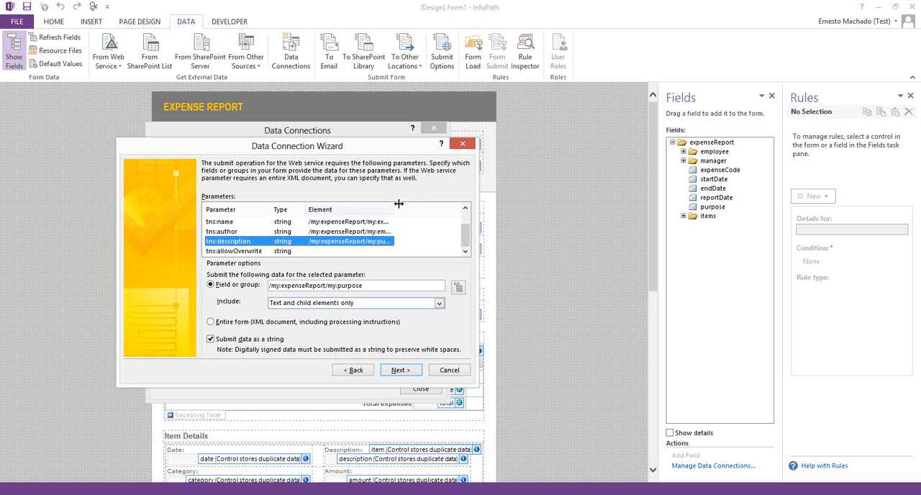
drag(399, 202, 453, 205)
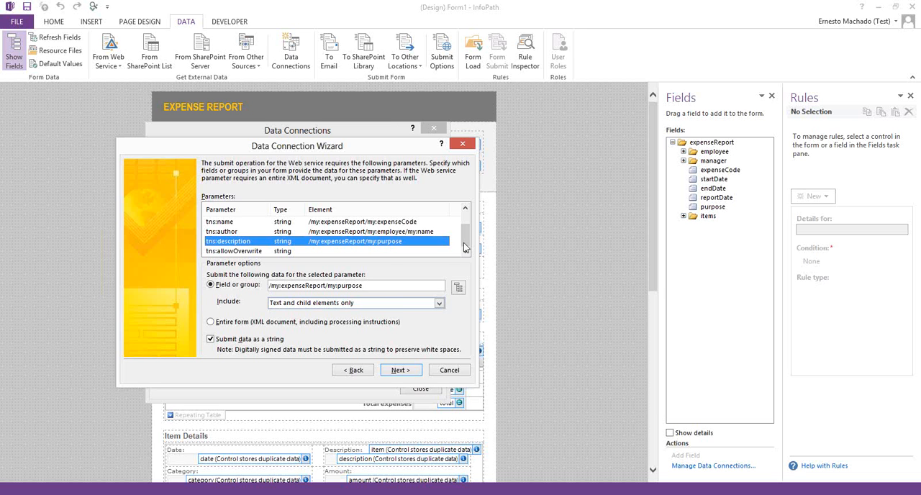
click(252, 251)
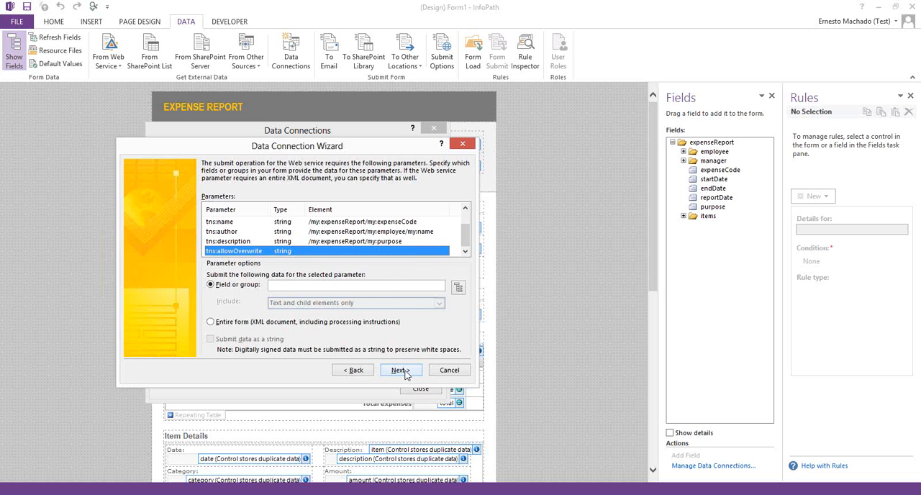
click(401, 371)
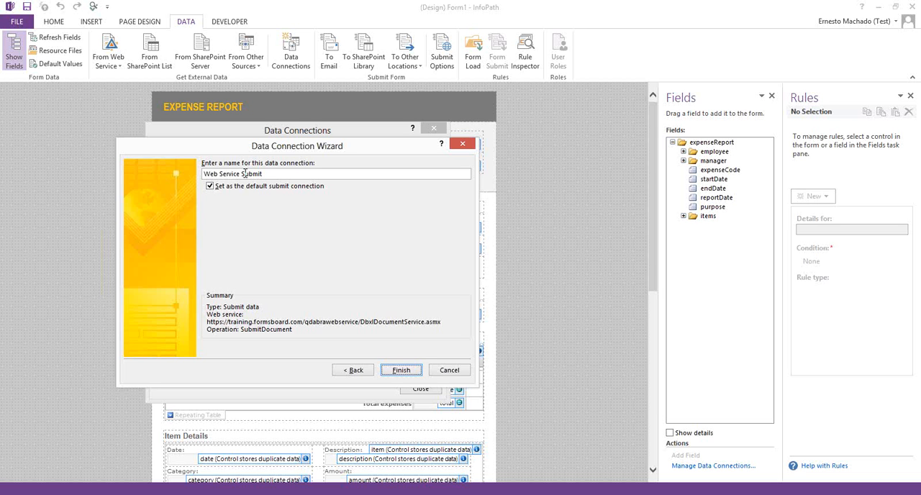
Step: Name the data connection DBXL Submit, finish creating it as the default submit connection, and close the Data Connections dialog
drag(242, 173, 143, 169)
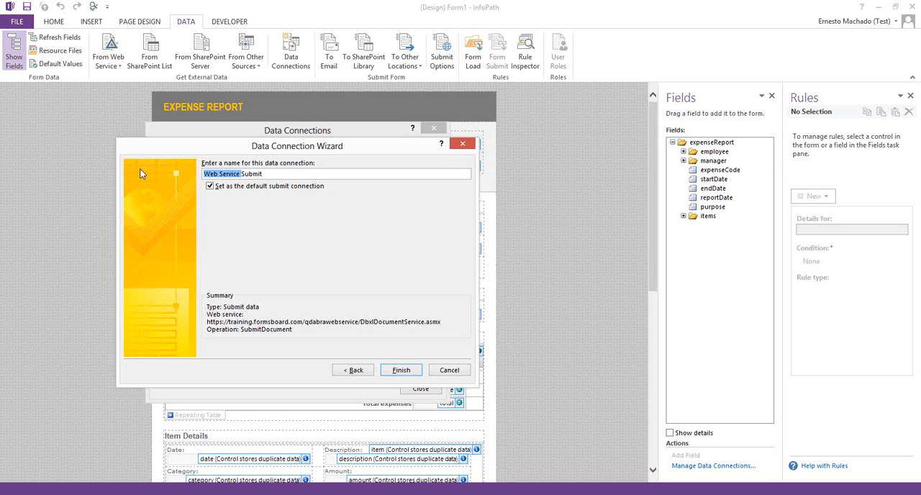
text(Dbxl)
key(BackSpace)
key(BackSpace)
key(BackSpace)
key(BackSpace)
text(DBXL)
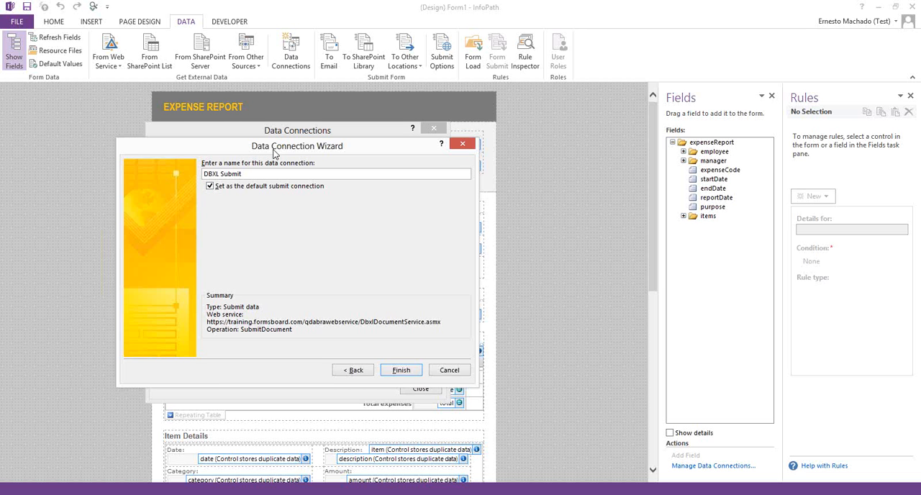
click(400, 370)
click(420, 389)
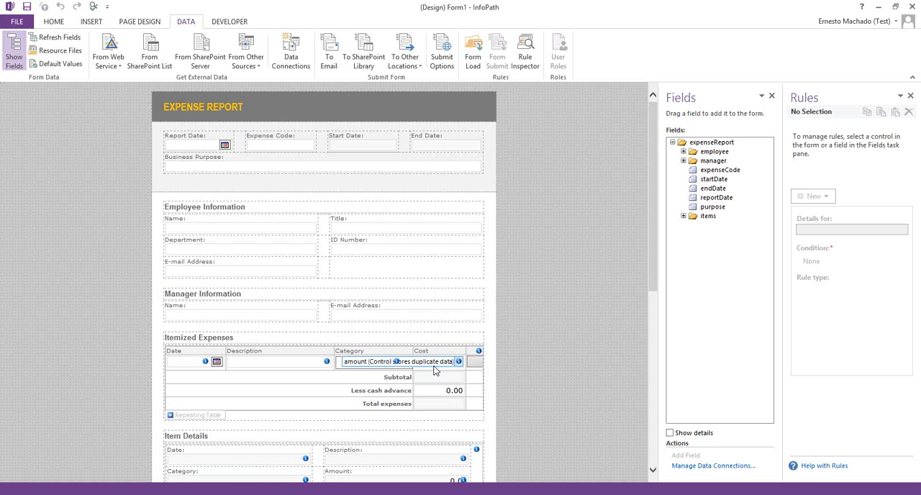
Step: Open the submit options from the properties of the Submit button at the end of the form
scroll(427, 345, down, 10)
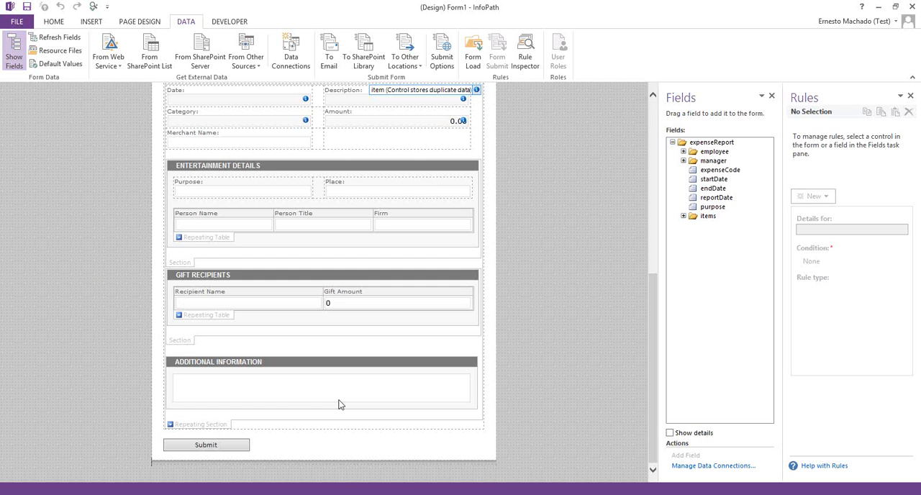
click(216, 446)
right_click(216, 448)
click(258, 437)
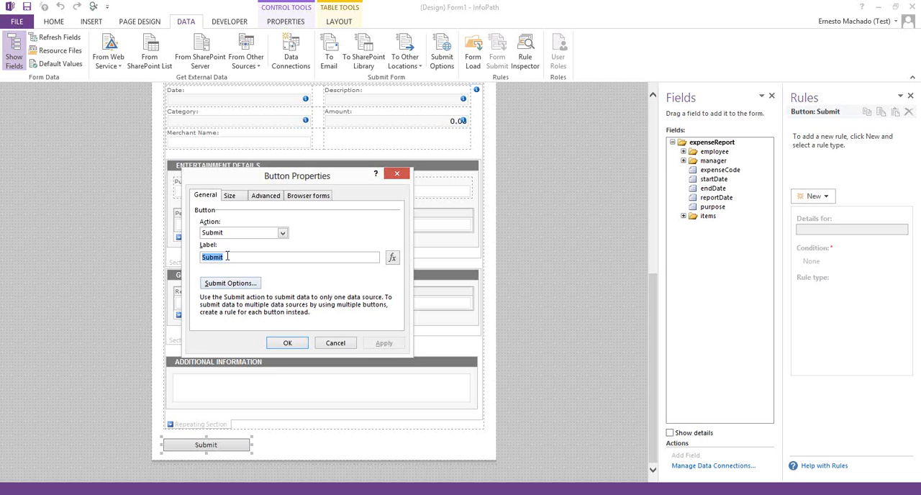
click(243, 288)
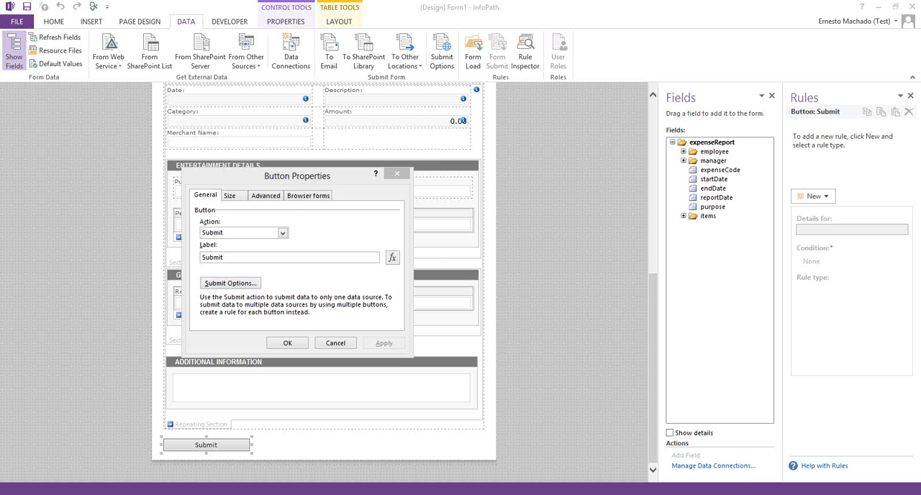
drag(410, 127, 455, 141)
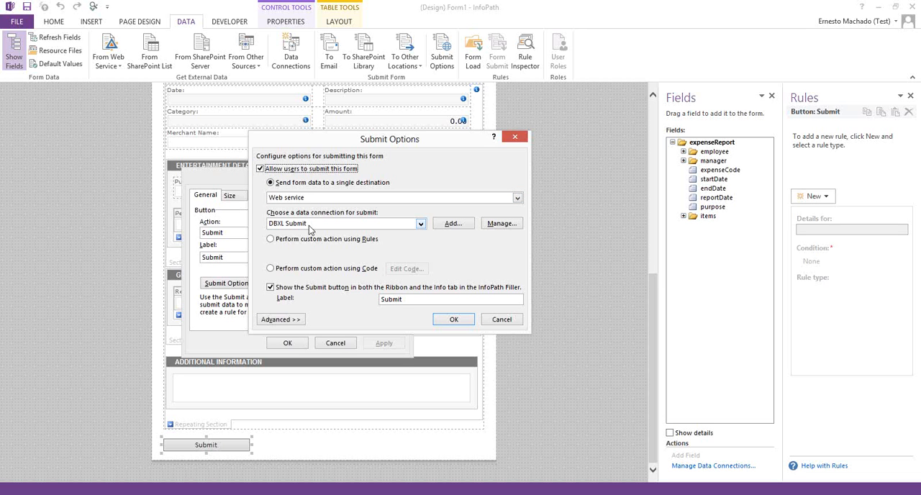
Step: Enable the message for successful form submission in the advanced submit options, and confirm the options and the button properties
click(265, 320)
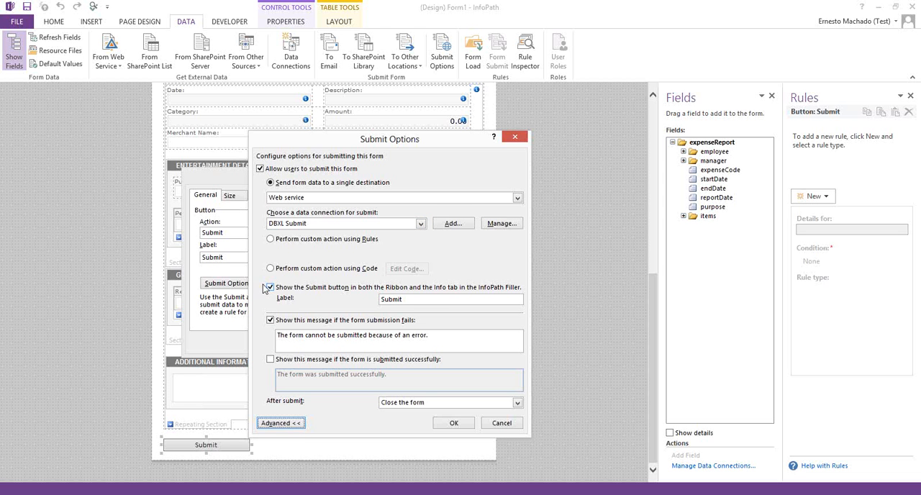
triple_click(300, 347)
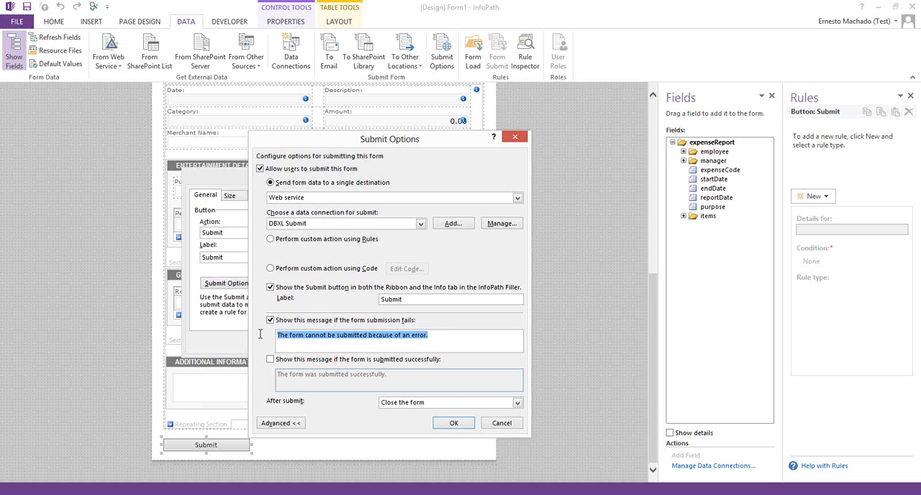
click(271, 360)
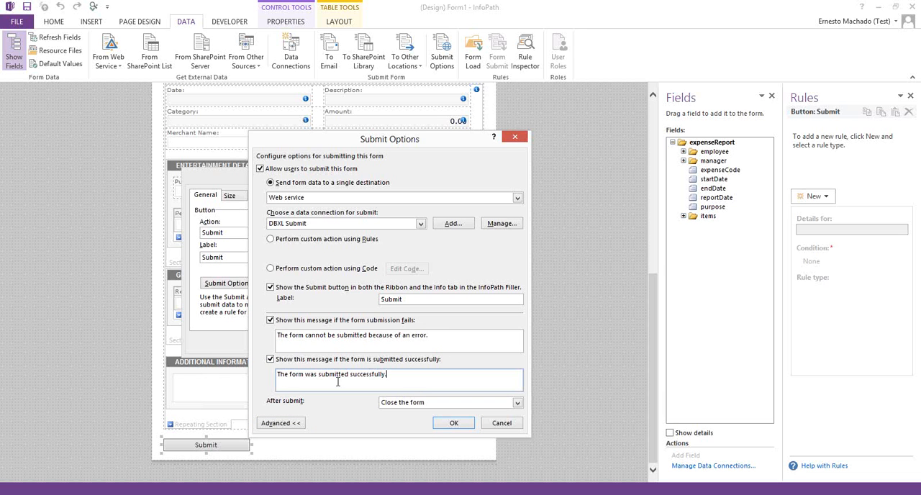
triple_click(273, 381)
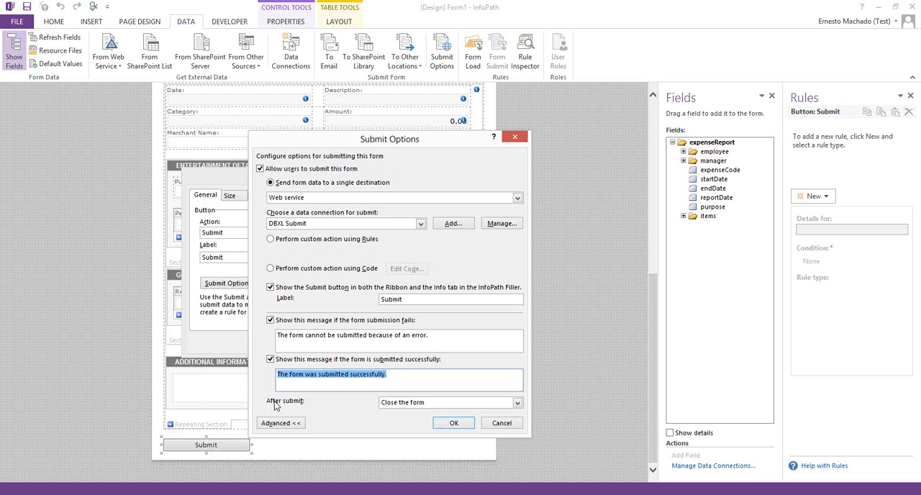
click(450, 423)
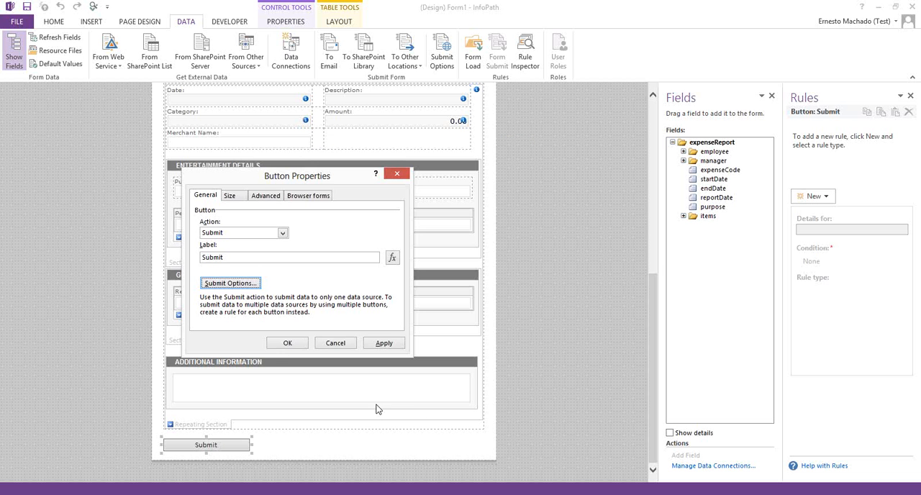
click(284, 340)
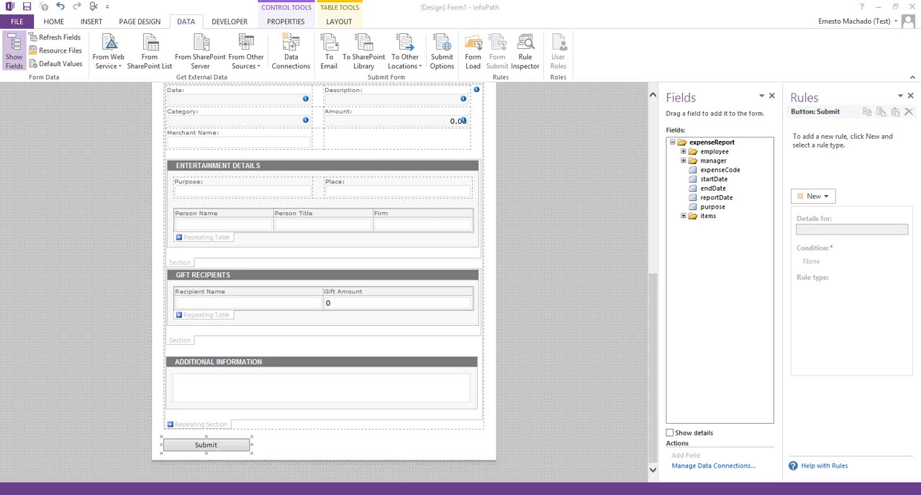
Step: Start saving the form template to the Desktop as an InfoPath 2010 Web Browser Form Template
click(16, 20)
click(31, 158)
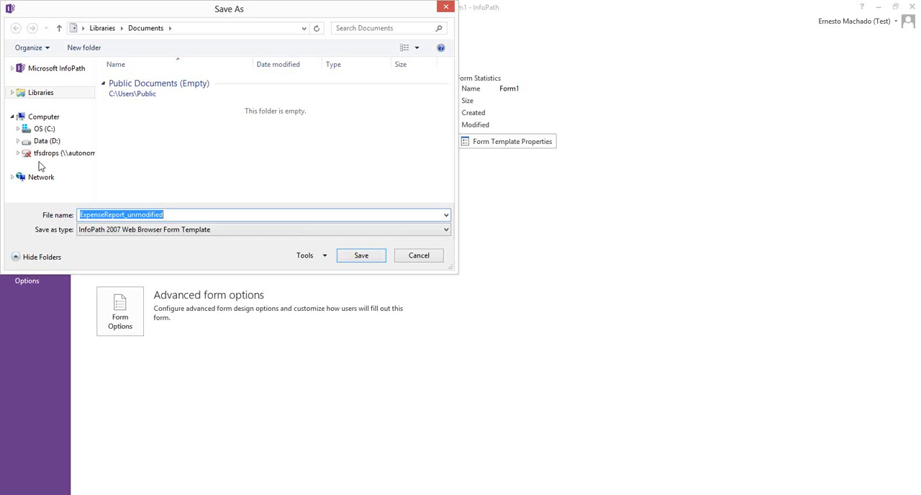
click(82, 28)
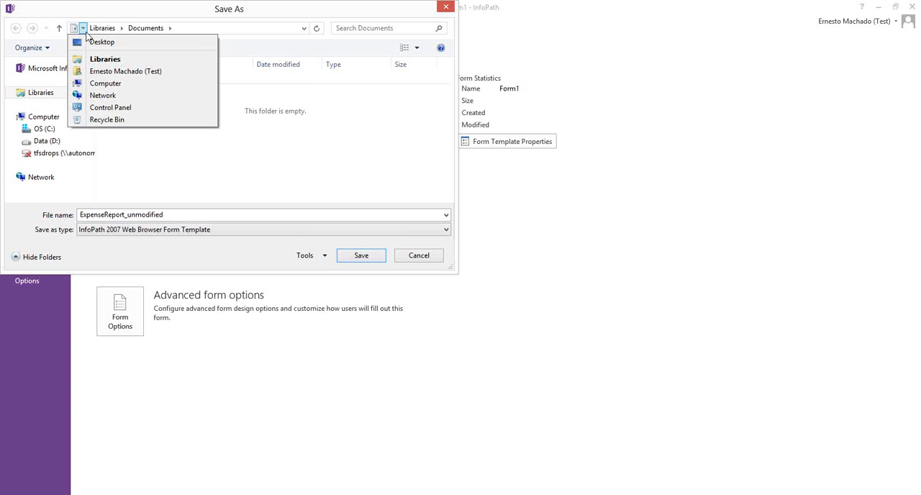
click(91, 42)
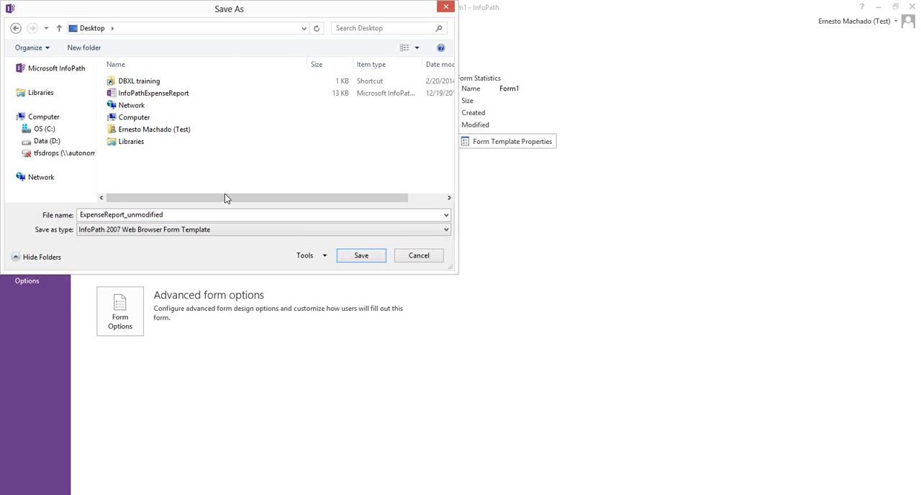
click(189, 230)
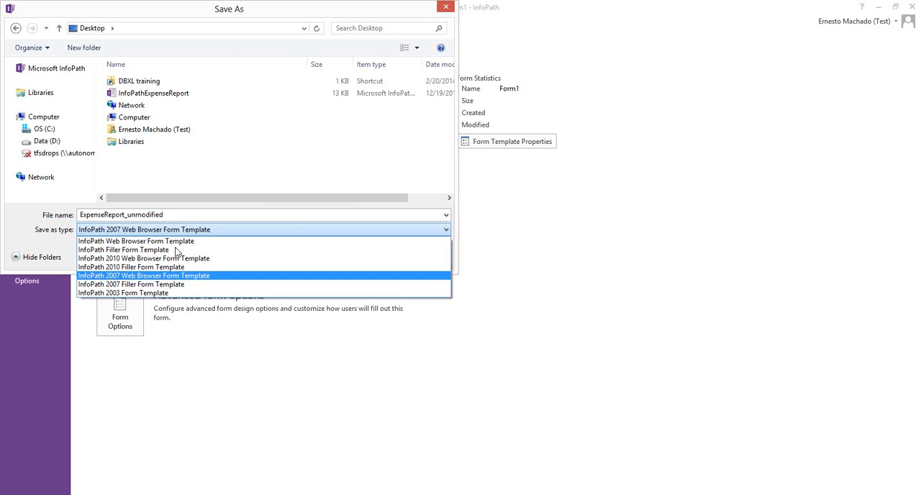
click(165, 261)
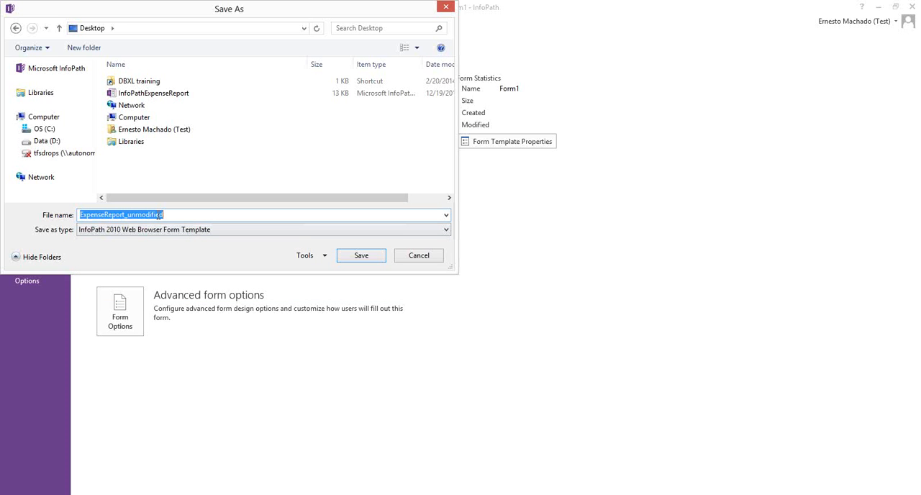
Step: Name the template file ExpenseReport2010Browser and save it
click(141, 216)
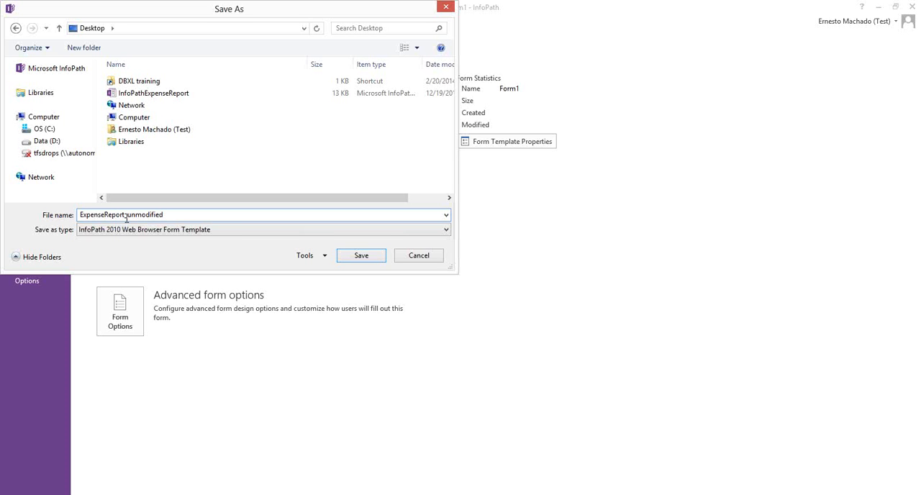
drag(127, 216, 234, 225)
text(2010Browser)
click(377, 258)
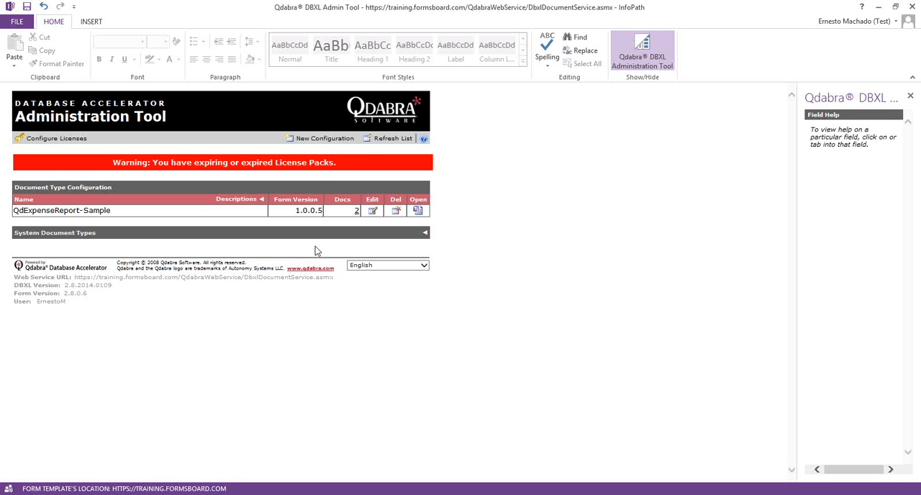
Step: In the Qdabra DBXL Administration Tool, create a new configuration and attach ExpenseReport2010Browser from the Desktop as its XSN file
click(306, 141)
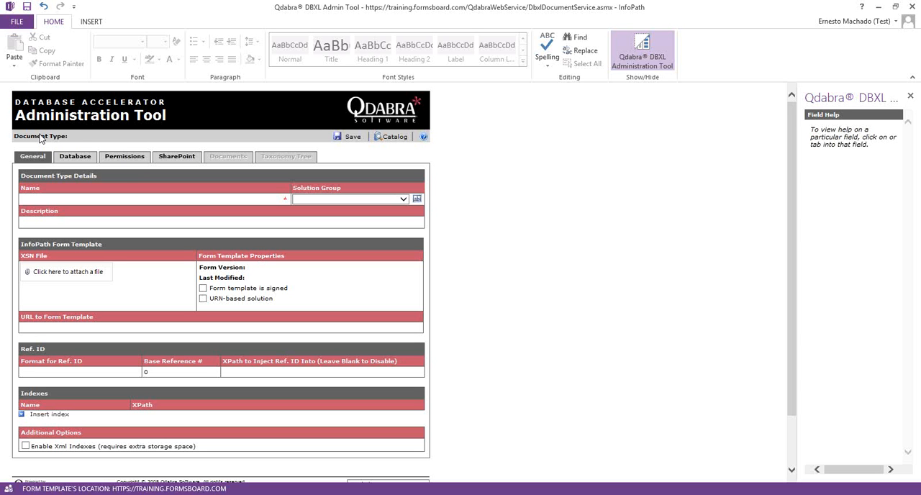
click(59, 271)
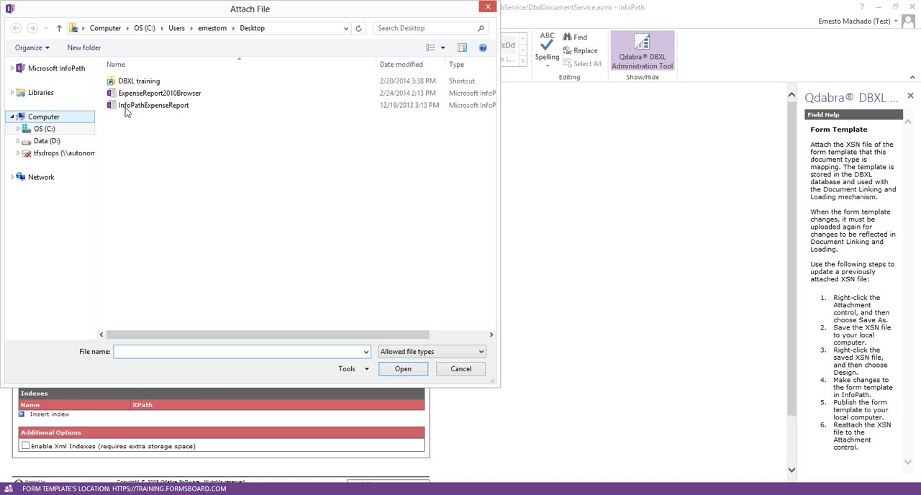
click(147, 94)
double_click(148, 95)
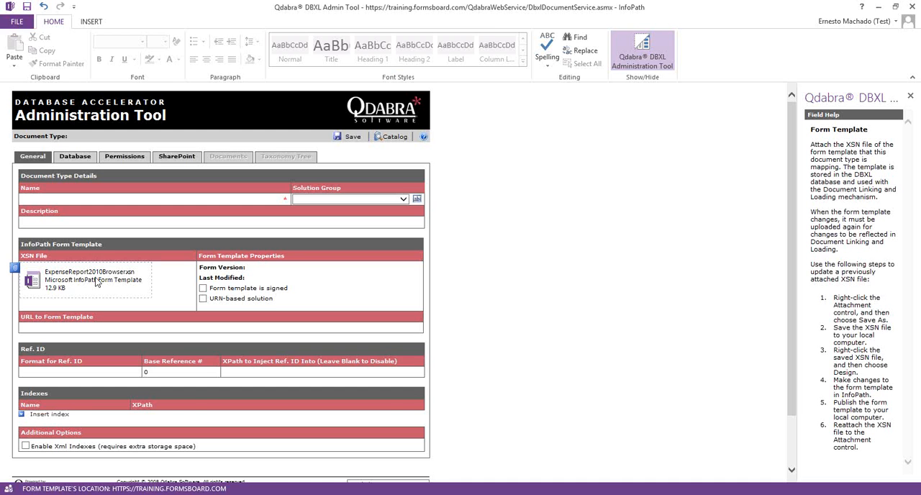
Step: Name the new document type ExpenseReport2010Browser
click(76, 201)
text(Exp)
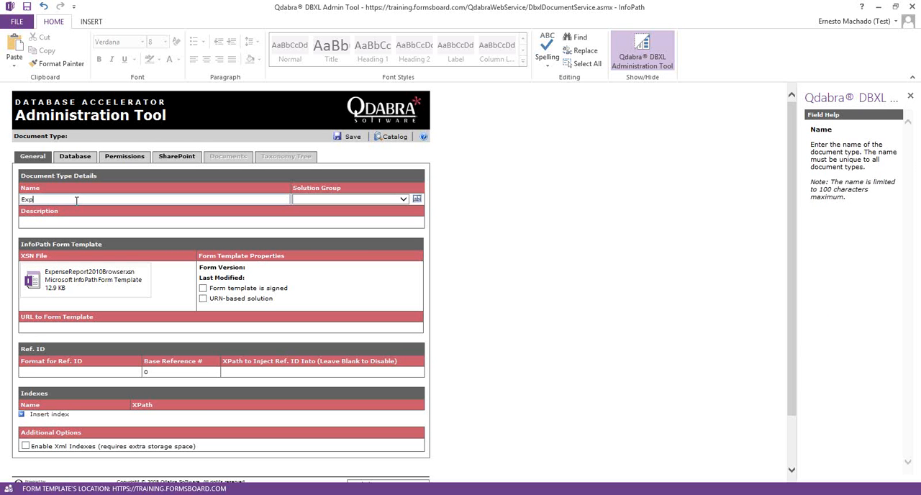
text(enseReport2010Browser)
Step: Enter "This is the form for module 1" as the document type's description
click(149, 223)
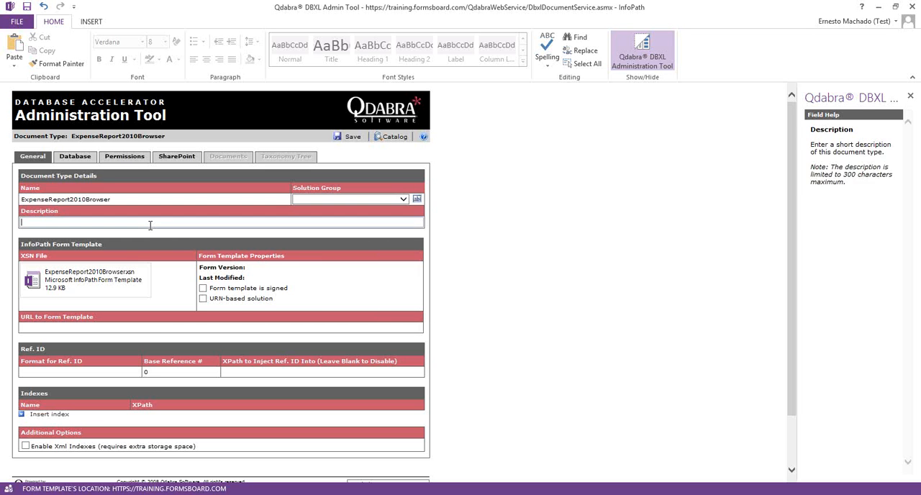
text(This is the form for module 1)
Step: Append an underscore and the author's first name to the document type name, and save the configuration
click(166, 201)
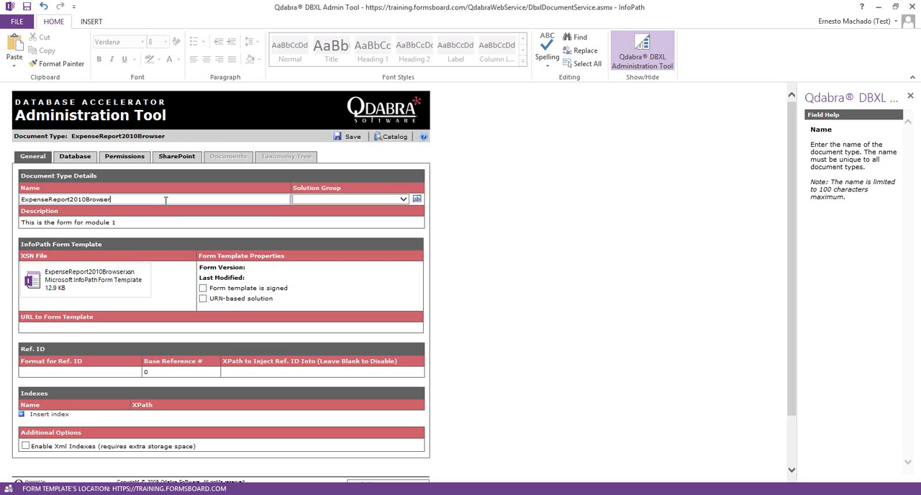
text(_Ernesto)
click(352, 139)
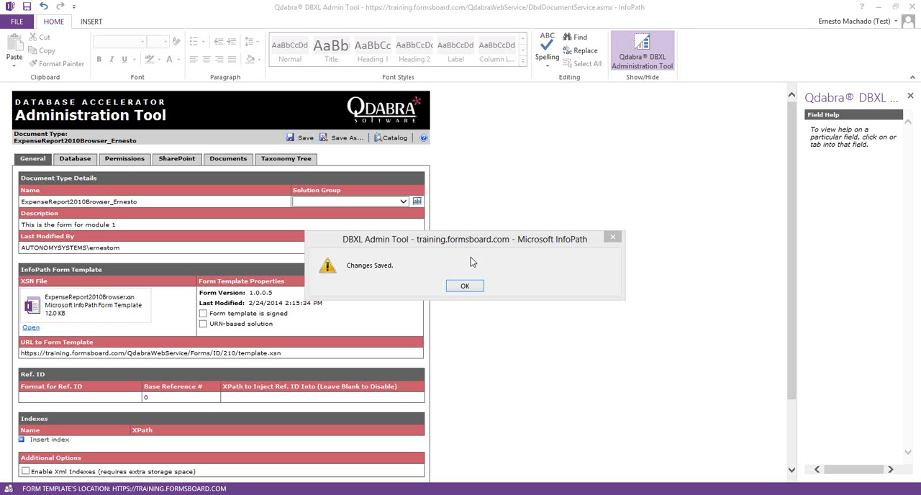
click(466, 286)
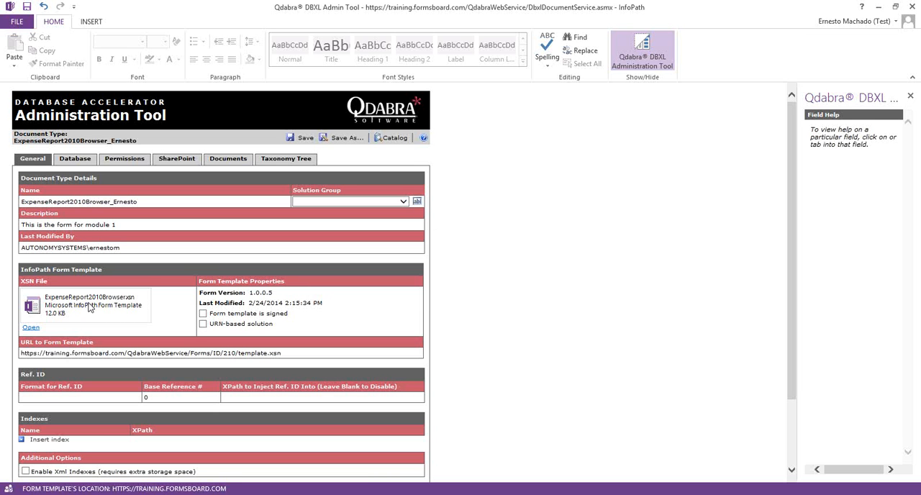
key(alt+Tab)
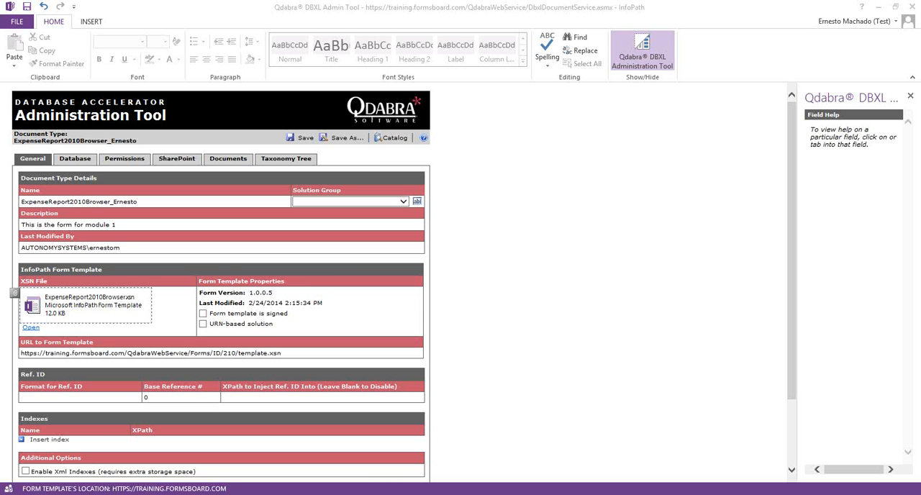
click(626, 239)
click(483, 236)
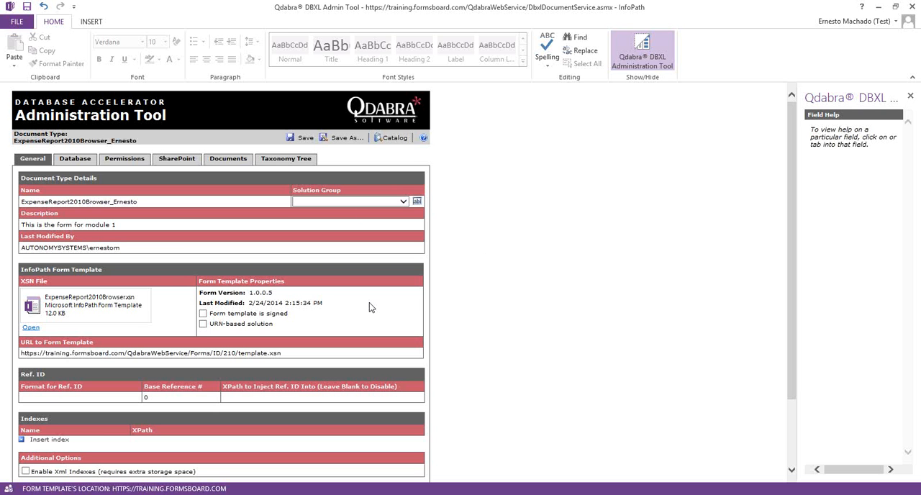
scroll(372, 306, down, 2)
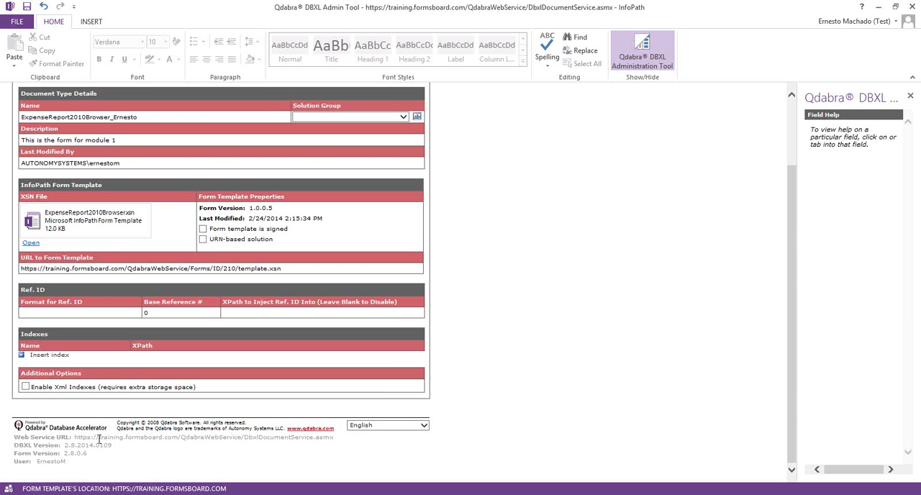
drag(99, 439, 334, 439)
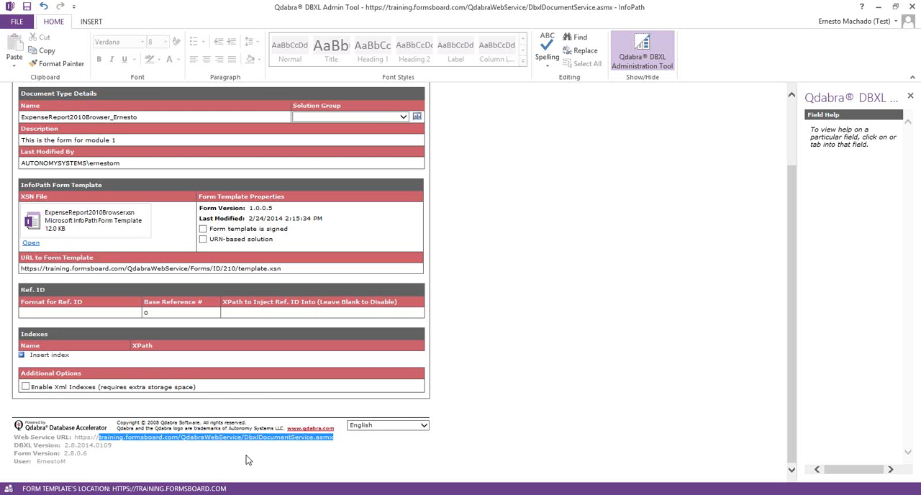
click(81, 448)
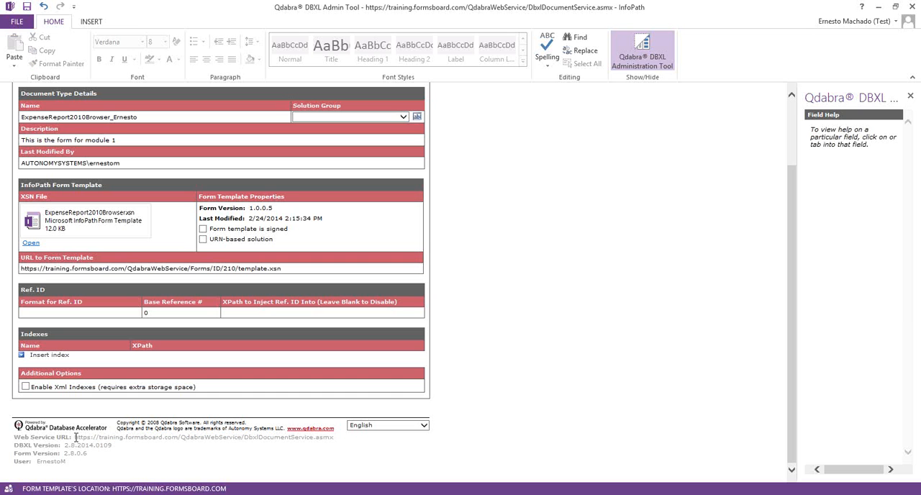
mouse_move(75, 437)
mouse_down()
mouse_move(173, 440)
mouse_move(74, 446)
mouse_up()
click(181, 439)
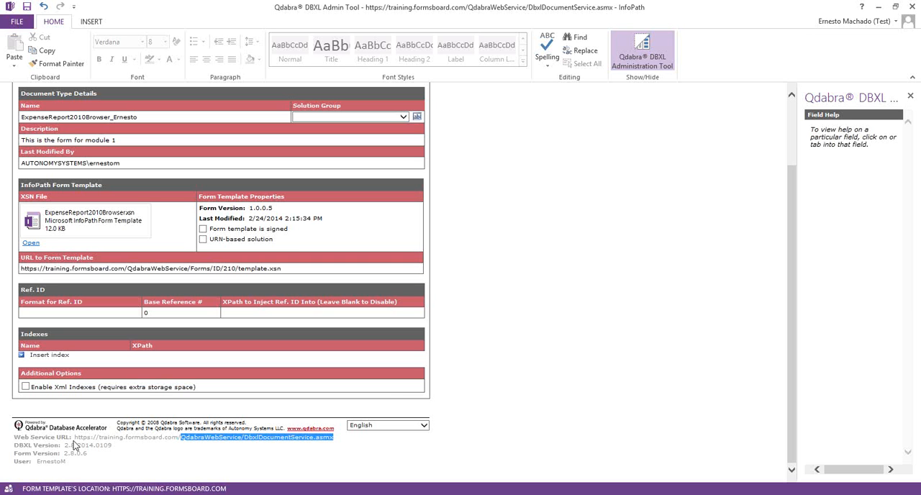
click(180, 438)
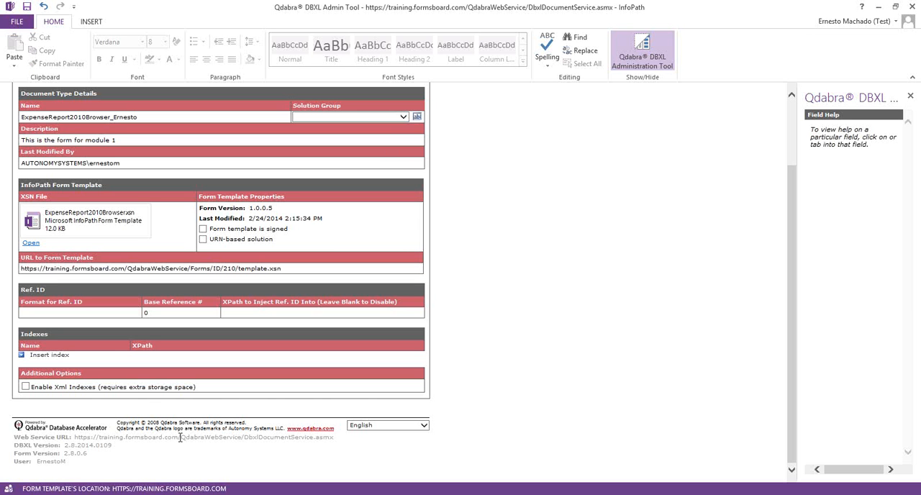
drag(180, 438, 85, 441)
right_click(85, 442)
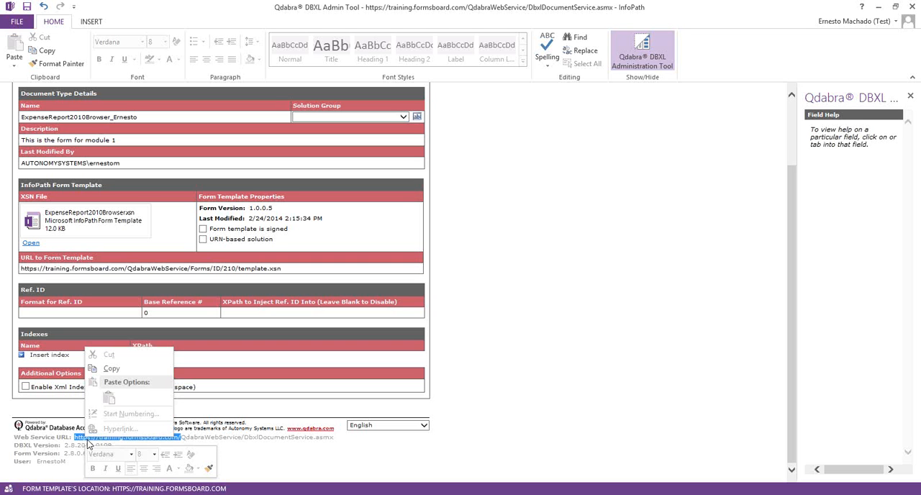
click(113, 369)
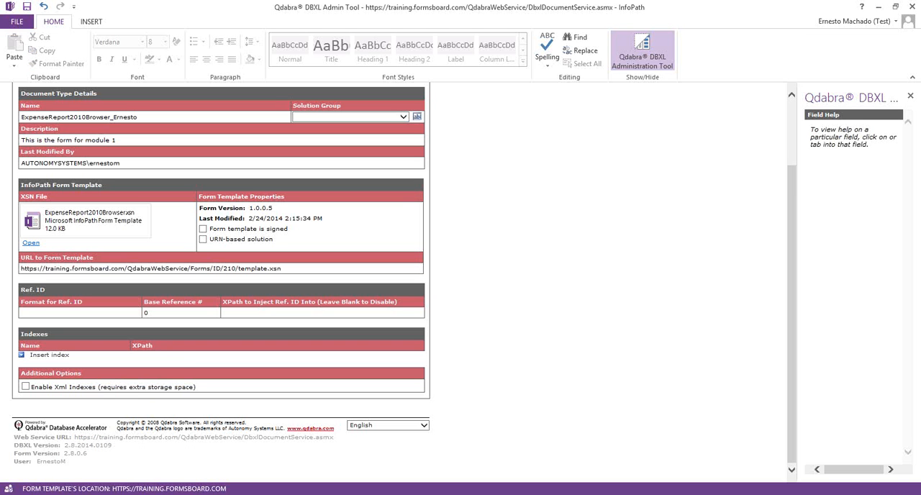
Step: Switch to Internet Explorer and compare the base addresses of the DBXL Training site and the Qdabra Database Accelerator page
key(alt+Tab)
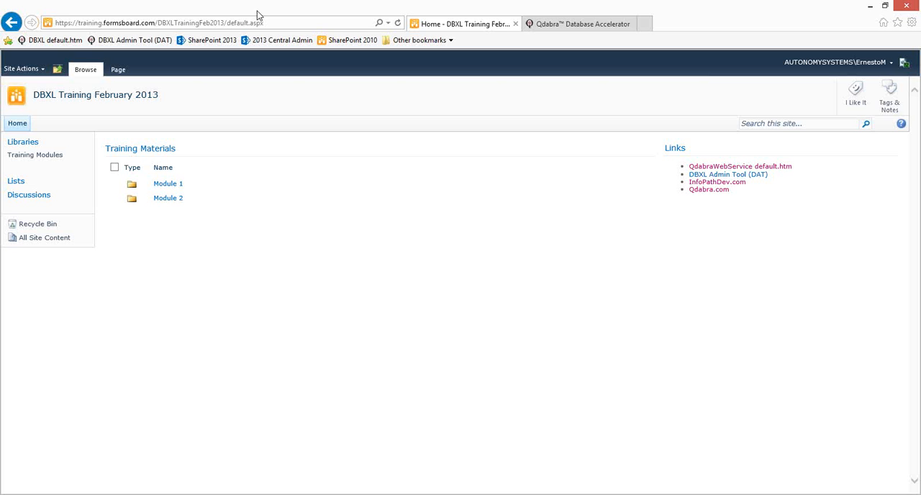
click(197, 21)
drag(158, 22, 40, 29)
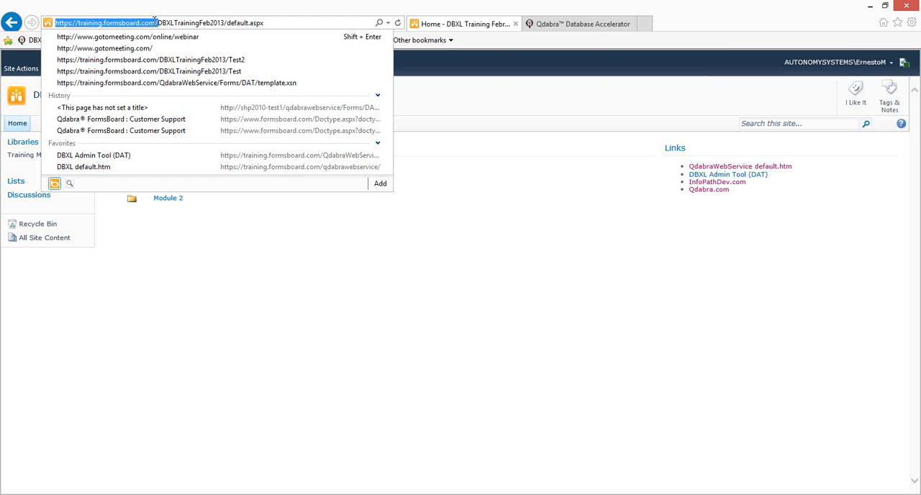
click(597, 27)
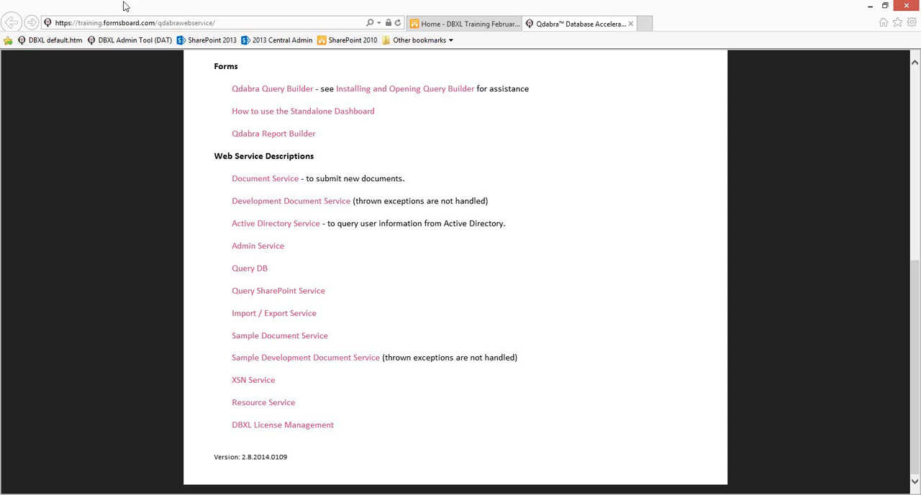
click(80, 26)
drag(158, 23, 30, 24)
click(133, 23)
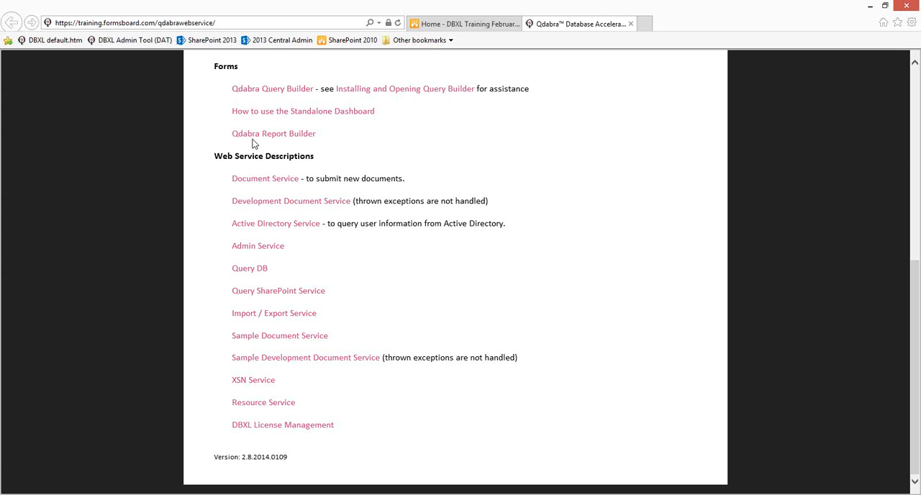
Step: Switch to the qshp2010 remote desktop, close Server Manager and open Internet Information Services (IIS) Manager
click(188, 494)
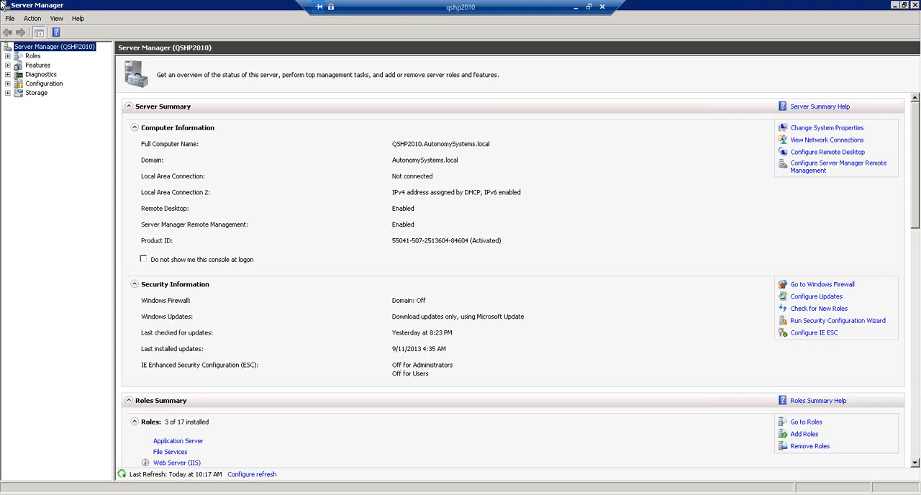
double_click(3, 5)
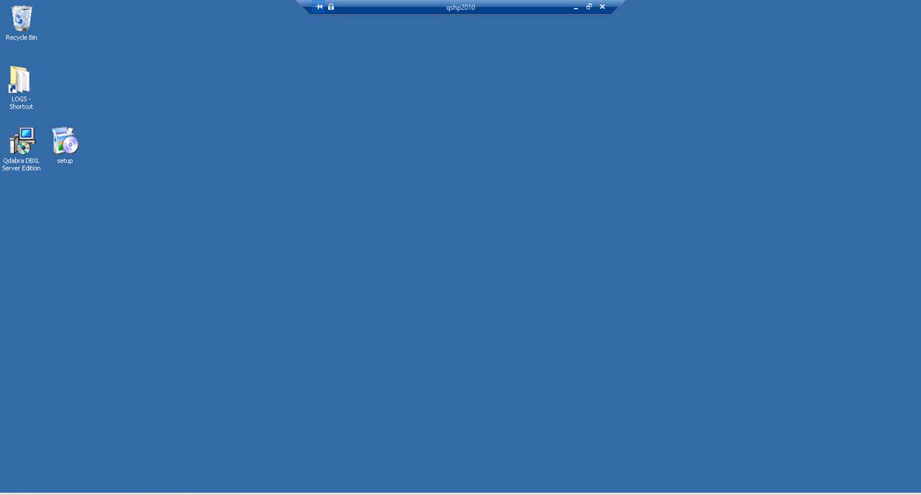
click(18, 493)
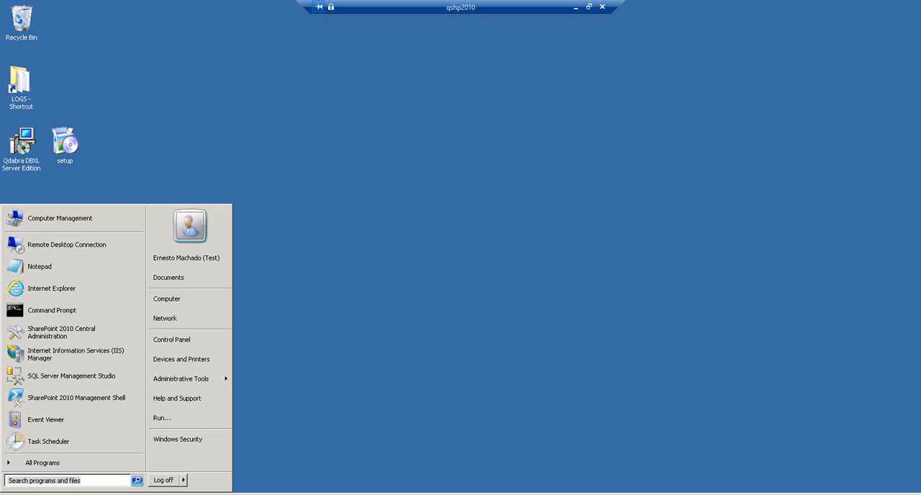
click(99, 354)
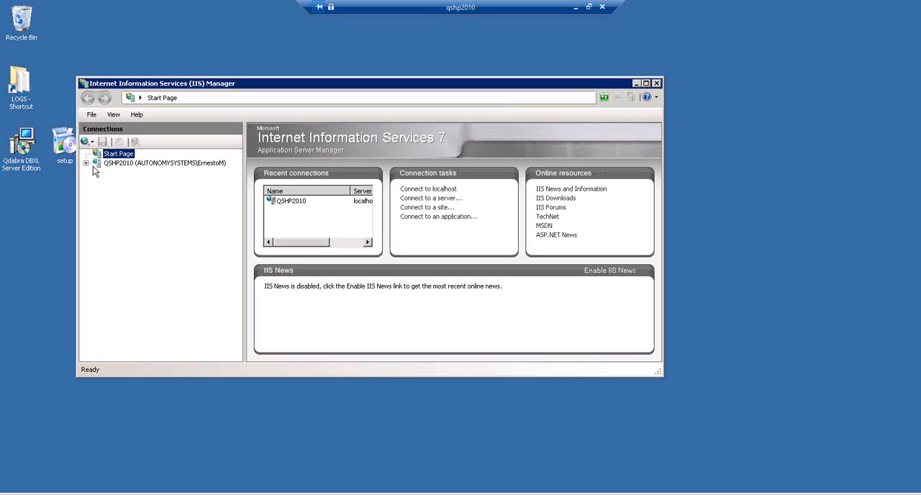
Step: Expand the QSHP2010 sites and the SharePoint - training.formsboard.com443 site, and select its QdabraWebService application
click(86, 164)
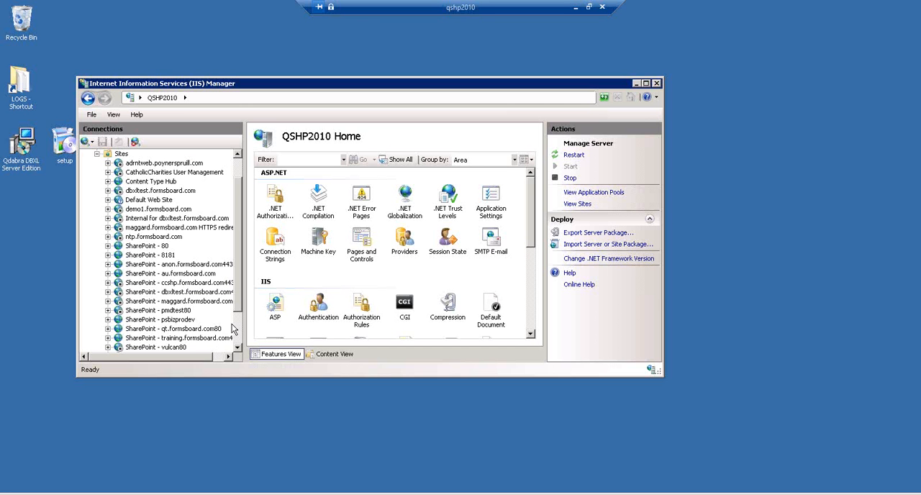
click(214, 339)
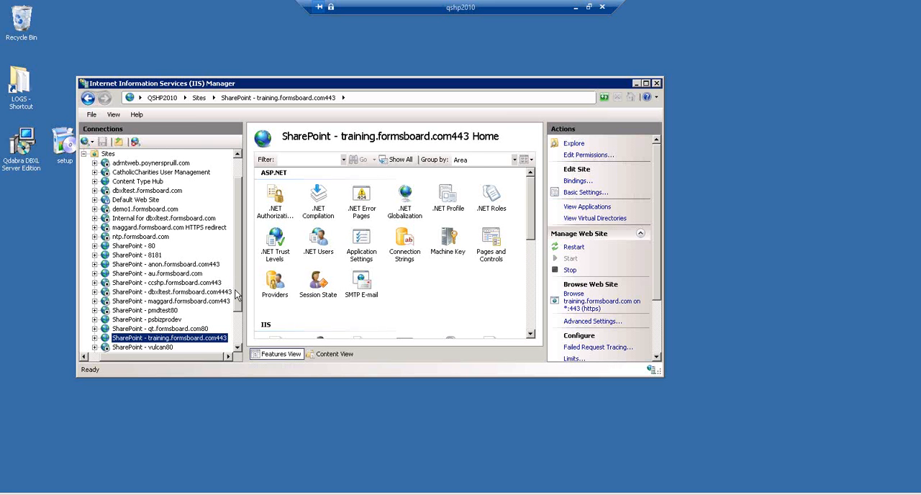
scroll(237, 295, down, 2)
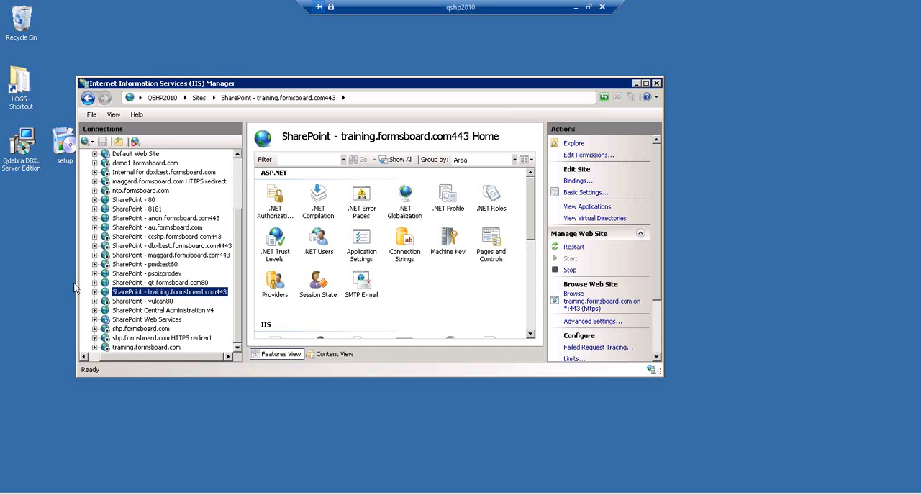
click(95, 292)
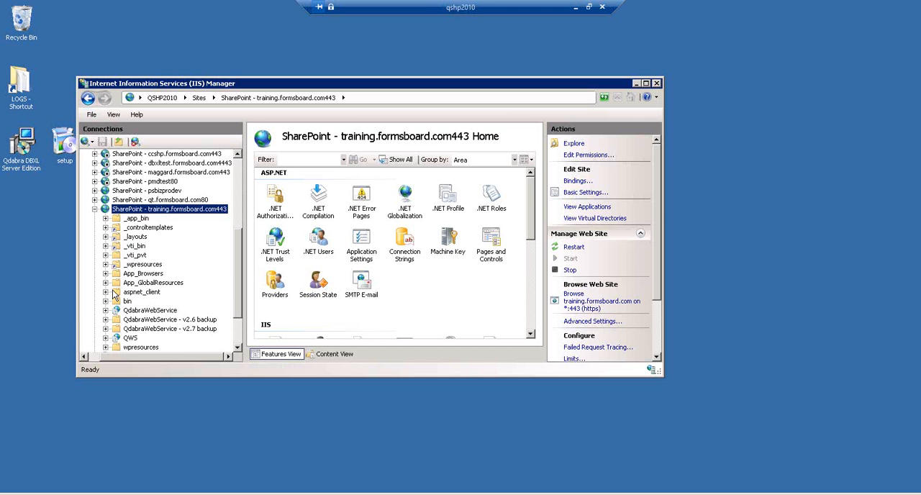
click(149, 310)
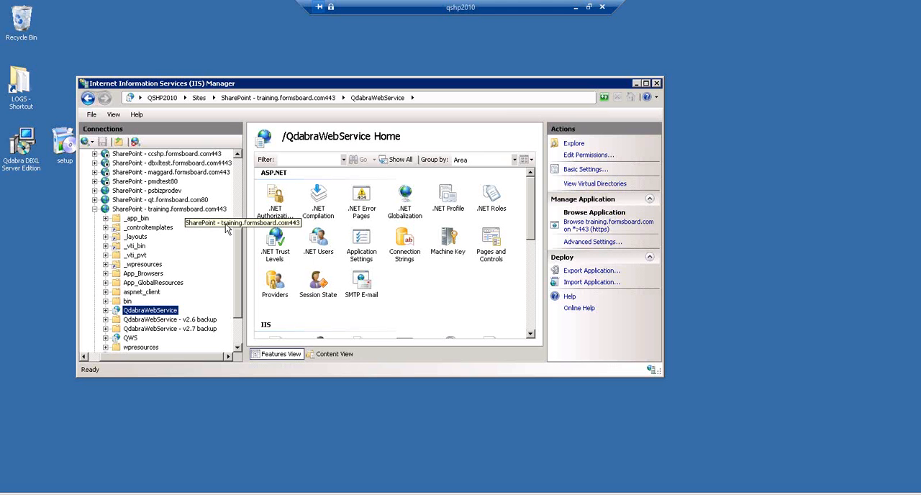
Step: View QSHP2010's application pools with a wider Name column and find the SharePoint - training.formsboard.com443 pool
drag(239, 259, 239, 155)
click(124, 174)
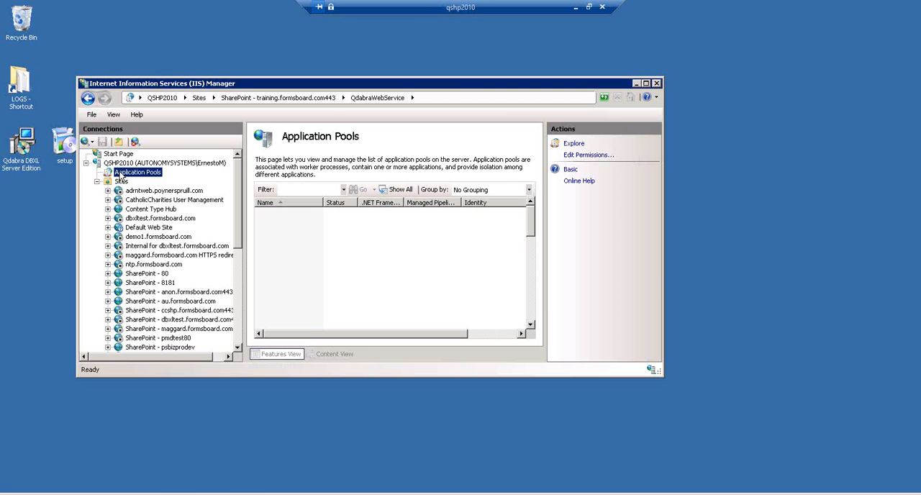
double_click(326, 87)
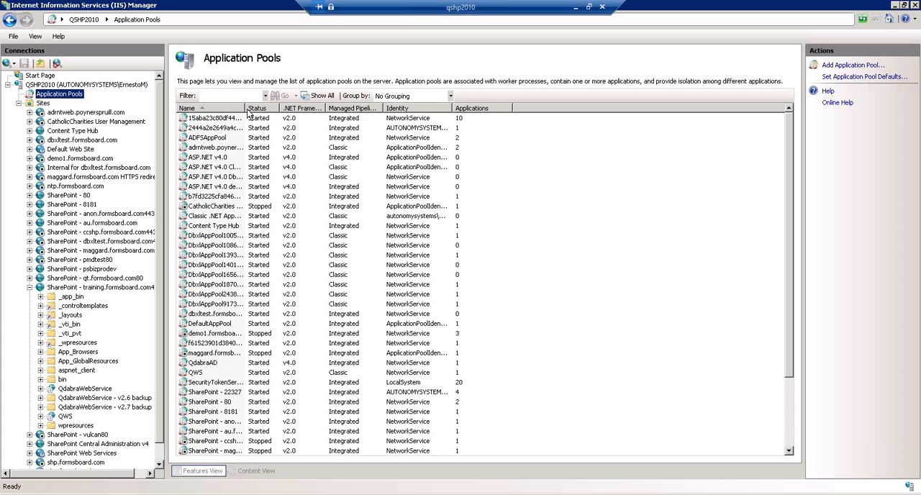
drag(245, 109, 368, 115)
scroll(328, 430, down, 3)
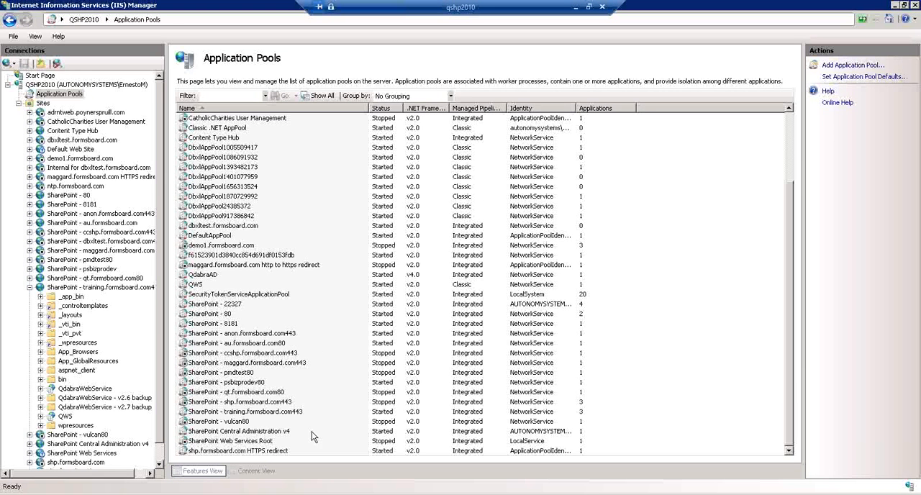
click(262, 411)
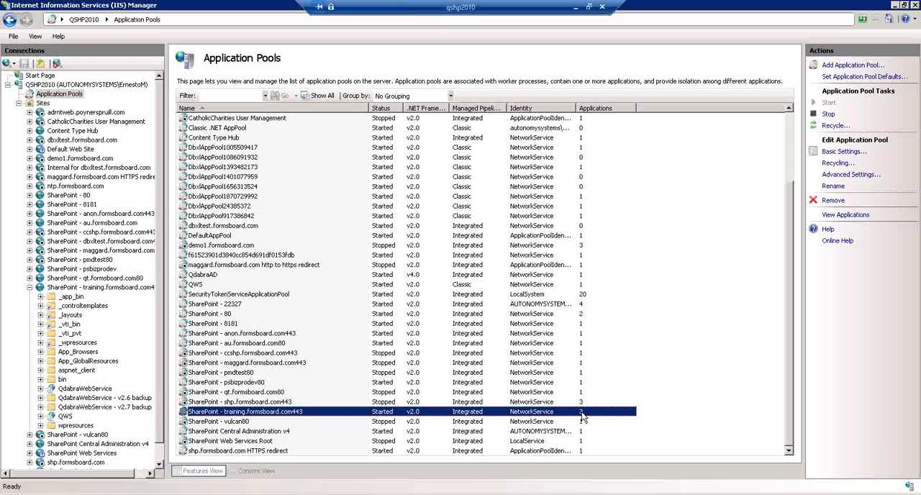
key(F2)
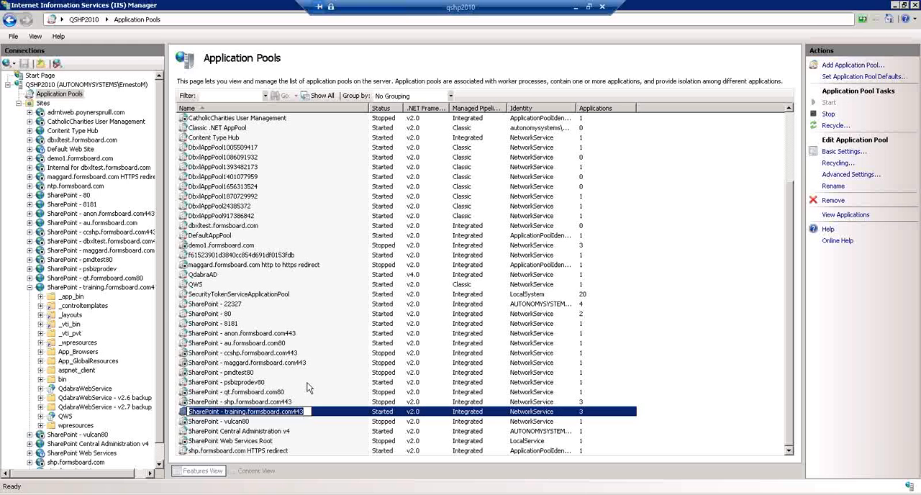
Step: Check the application pool in the SharePoint - training.formsboard.com443 site's basic settings, leaving the settings unmodified
click(83, 287)
right_click(83, 288)
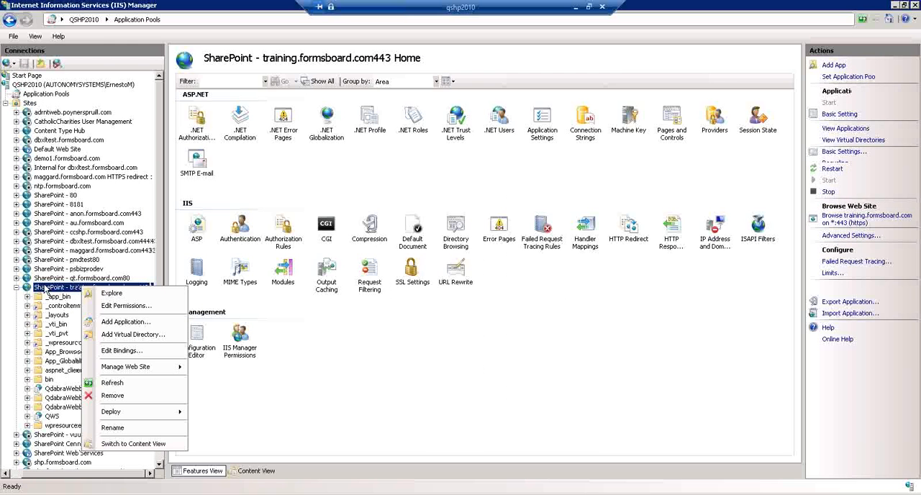
click(75, 287)
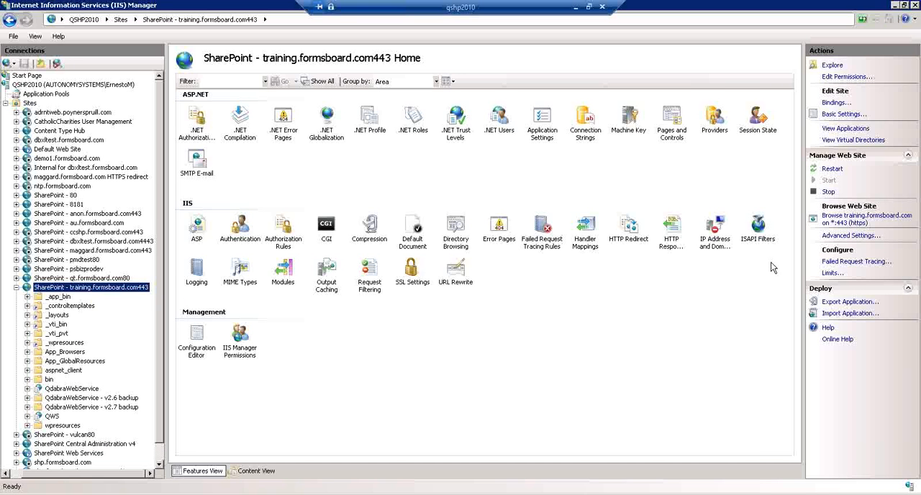
click(840, 114)
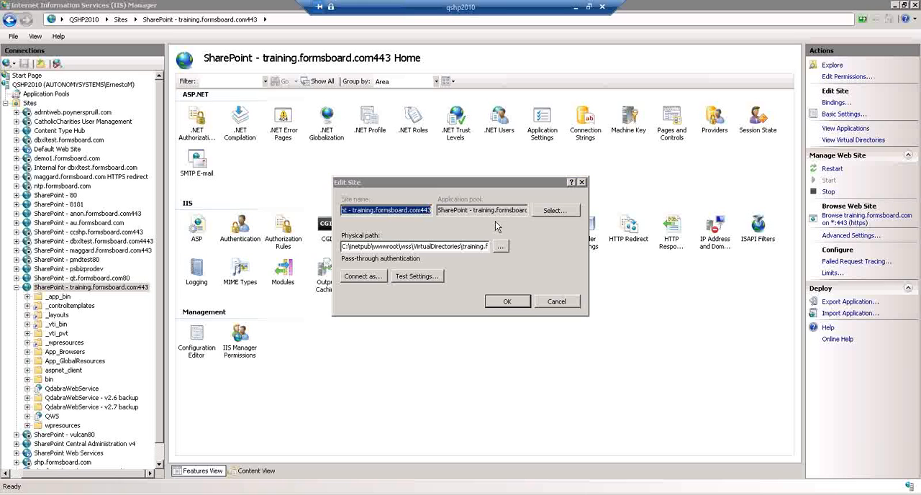
drag(466, 209, 602, 207)
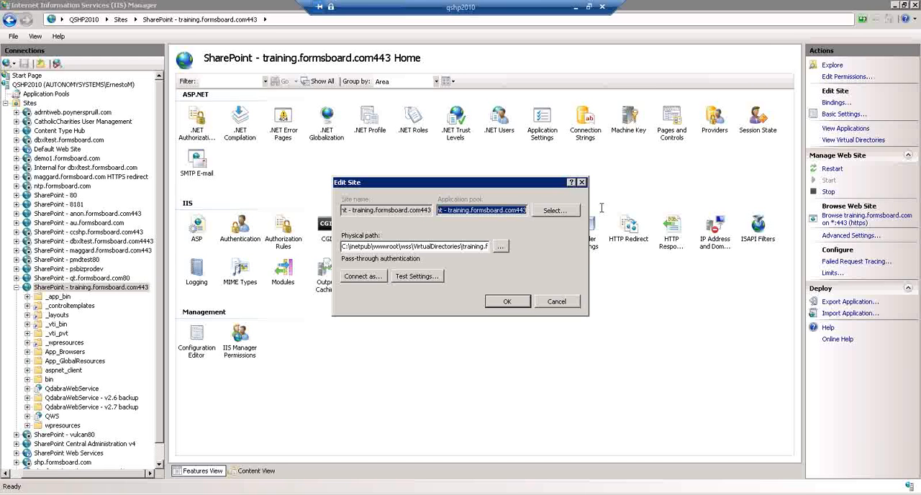
click(556, 302)
Step: Check the application pool in the QdabraWebService application's basic settings, leaving the settings unmodified
click(67, 390)
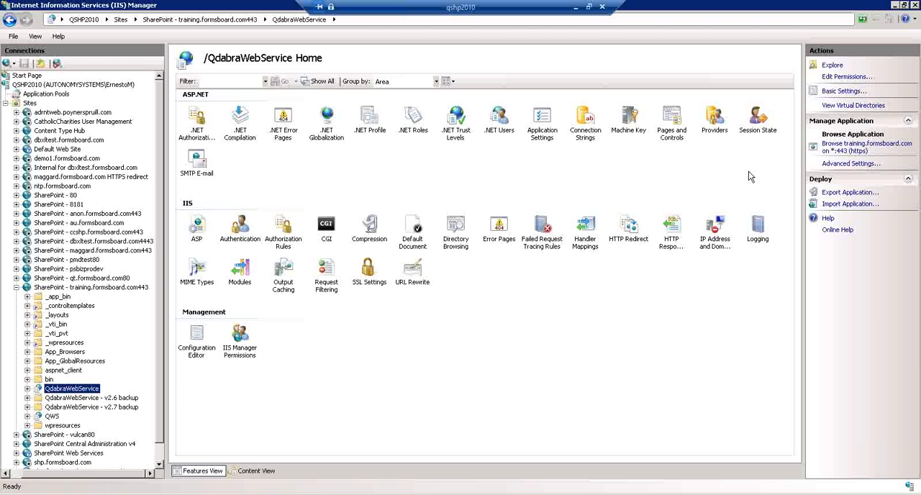
click(836, 91)
click(454, 229)
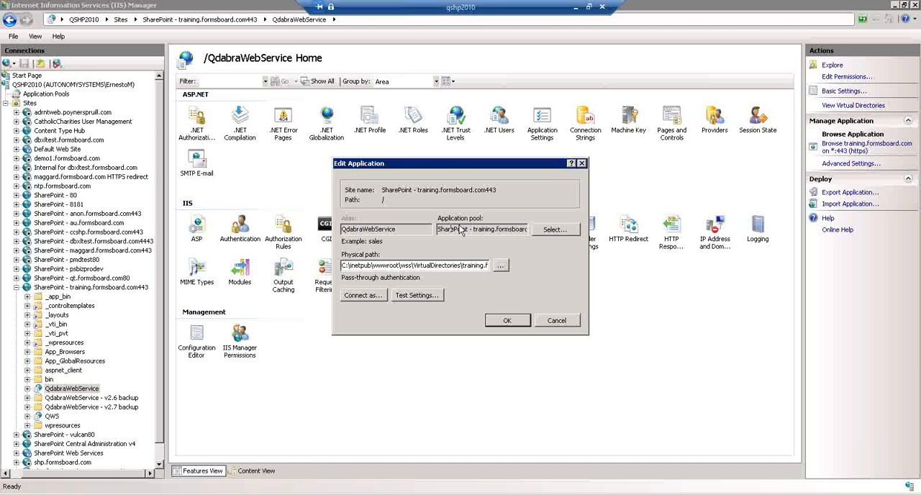
drag(452, 229, 531, 230)
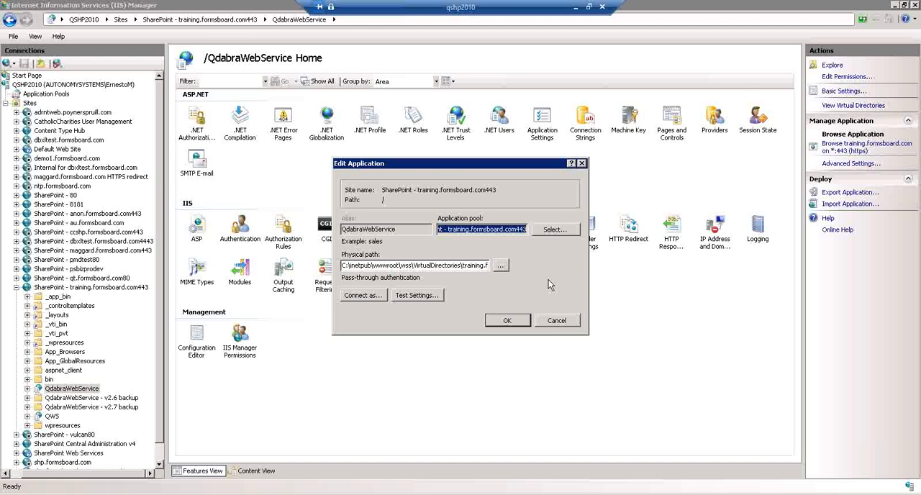
click(554, 321)
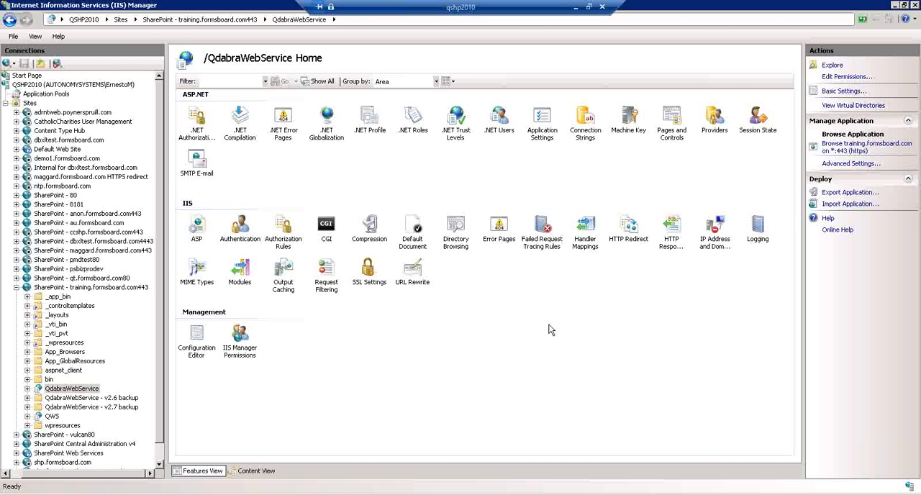
Step: Leave the remote desktop for Internet Explorer and copy the DBXL Training site's URL without default.aspx
click(576, 8)
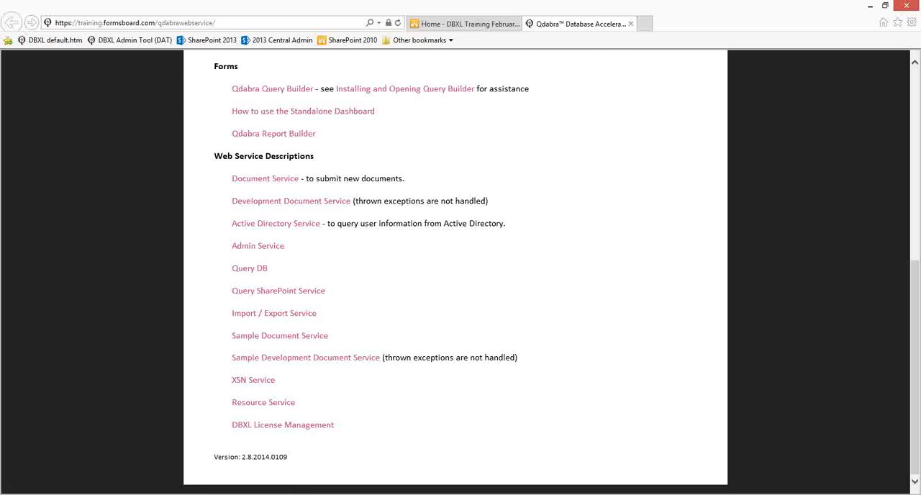
click(429, 25)
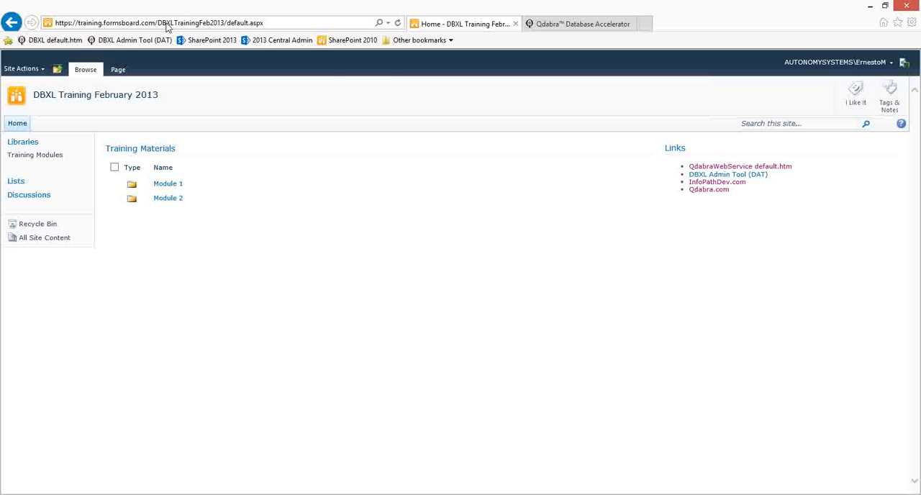
click(215, 24)
drag(228, 24, 54, 24)
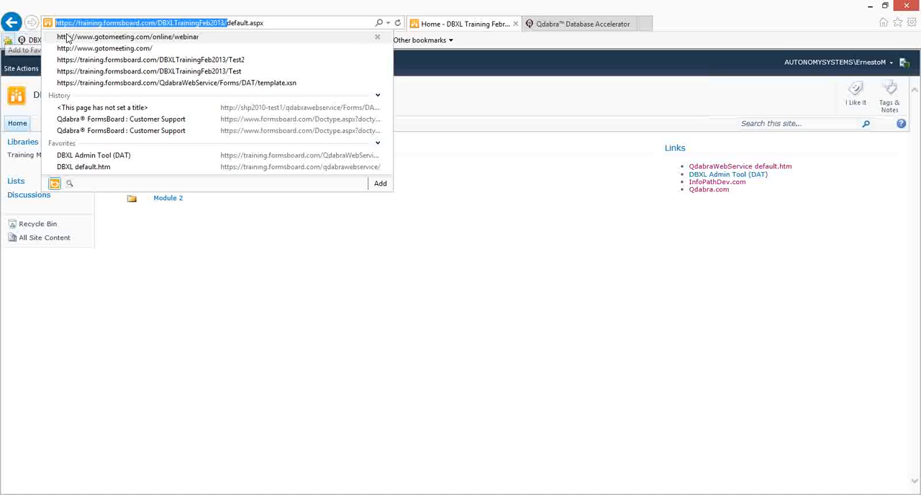
key(ctrl+c)
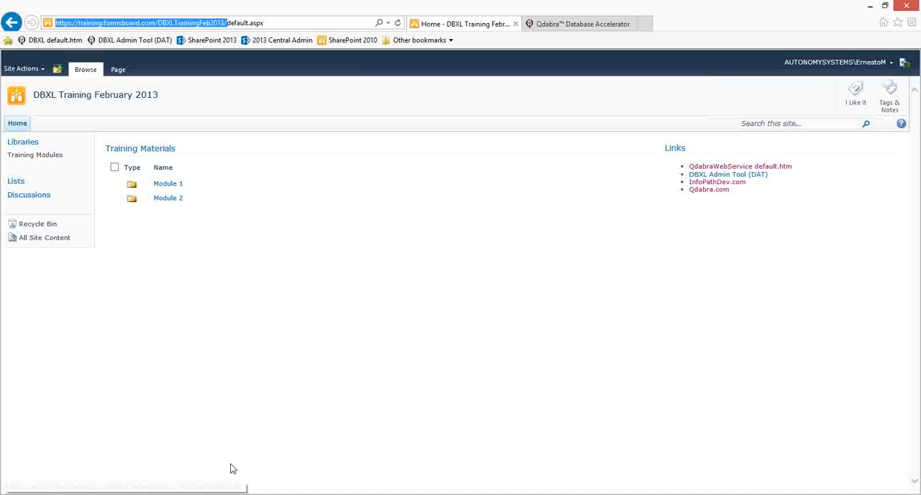
Step: Switch to the DBXL Admin Tool in InfoPath and insert a SharePoint mapping to the copied site URL plus ExpenseReport_ and the owner's first name
key(alt+Tab)
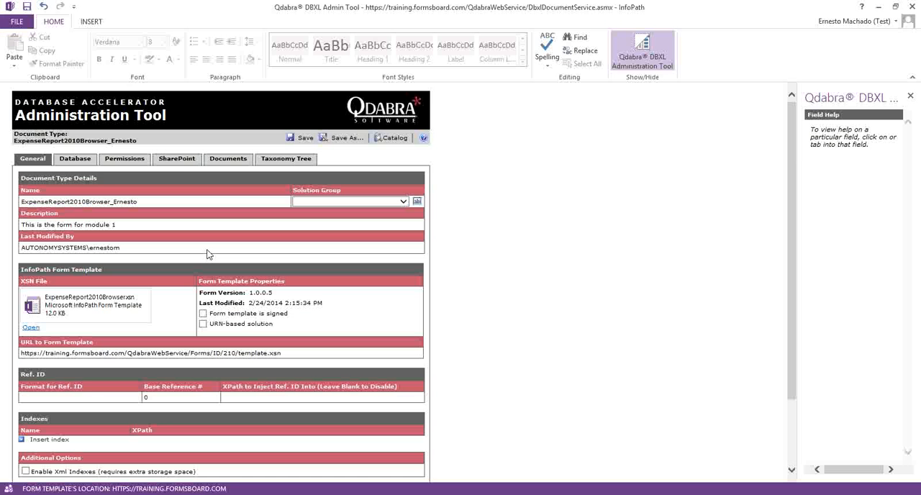
click(178, 159)
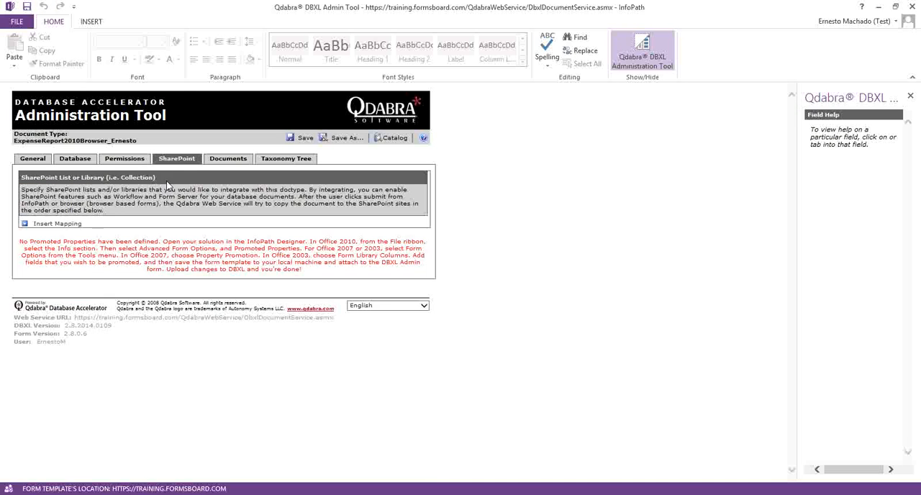
click(72, 224)
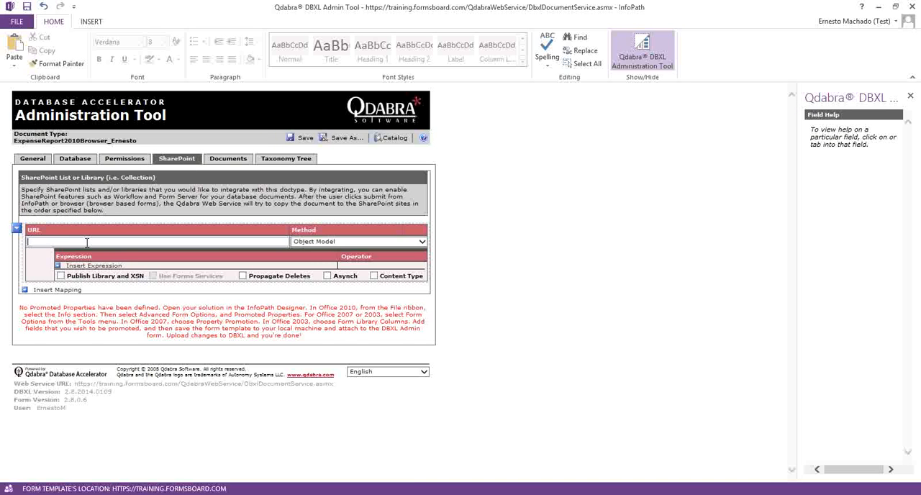
key(ctrl+v)
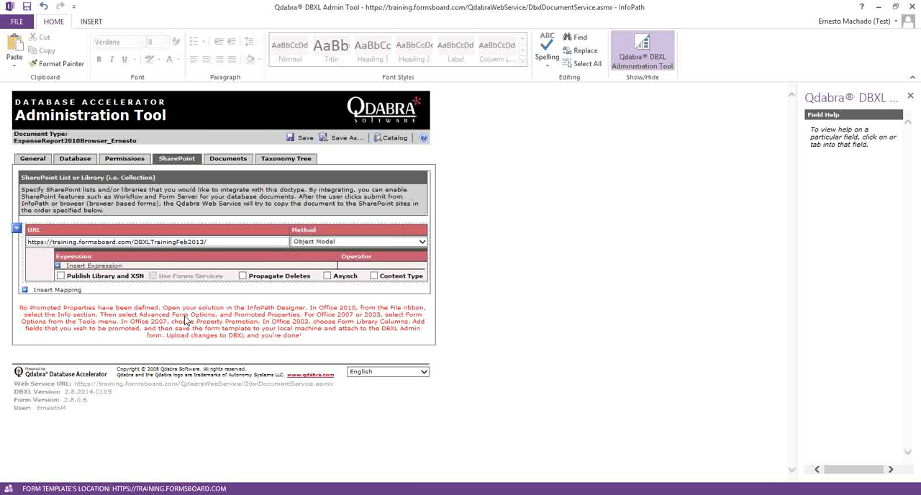
text(ExpenseReport_Ernesto)
Step: Enable Publish Library and XSN and Use Forms Services for the SharePoint mapping
click(60, 276)
click(152, 276)
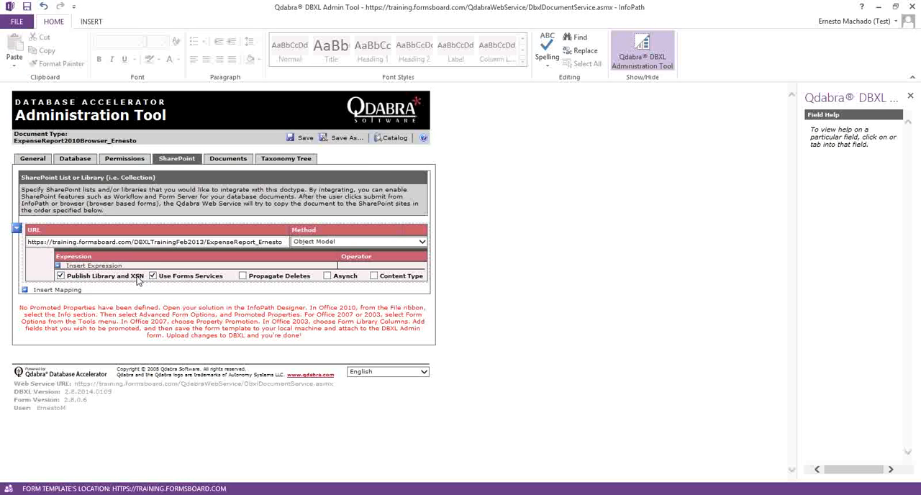
click(114, 242)
Step: View the training site's complete content list in Internet Explorer, and save the document type in the DBXL Admin Tool
click(76, 453)
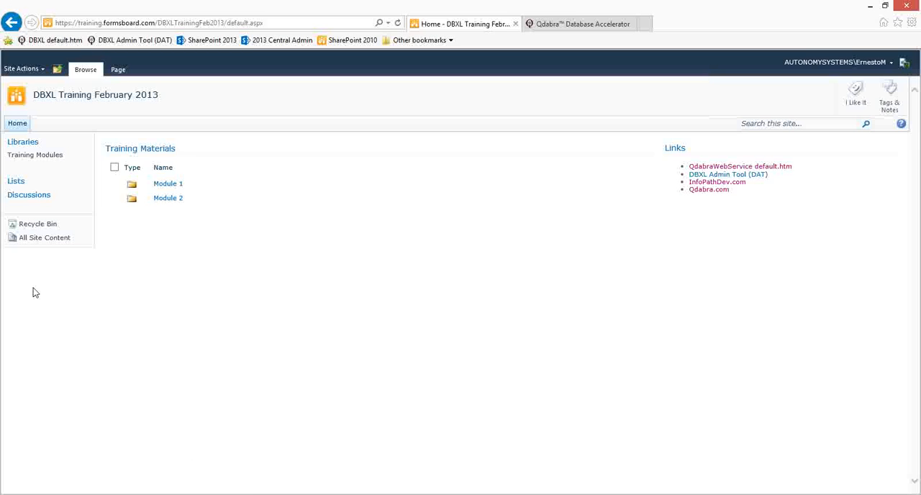
click(39, 239)
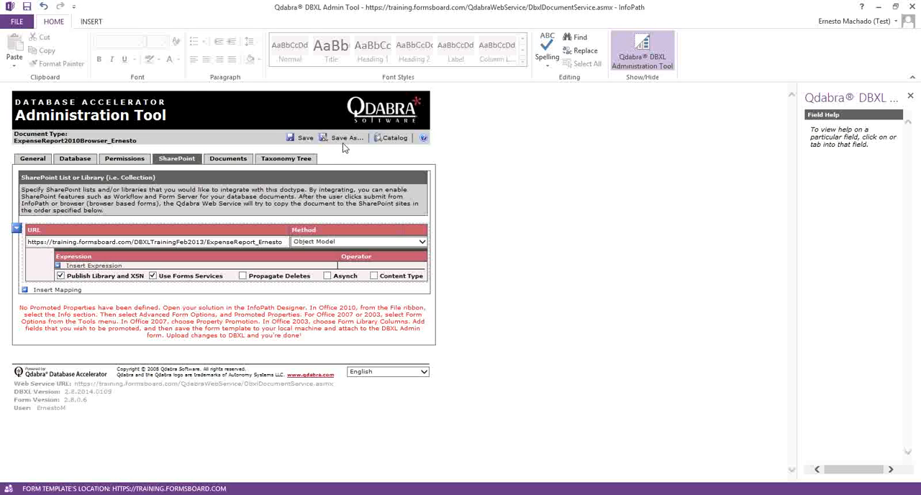
click(305, 139)
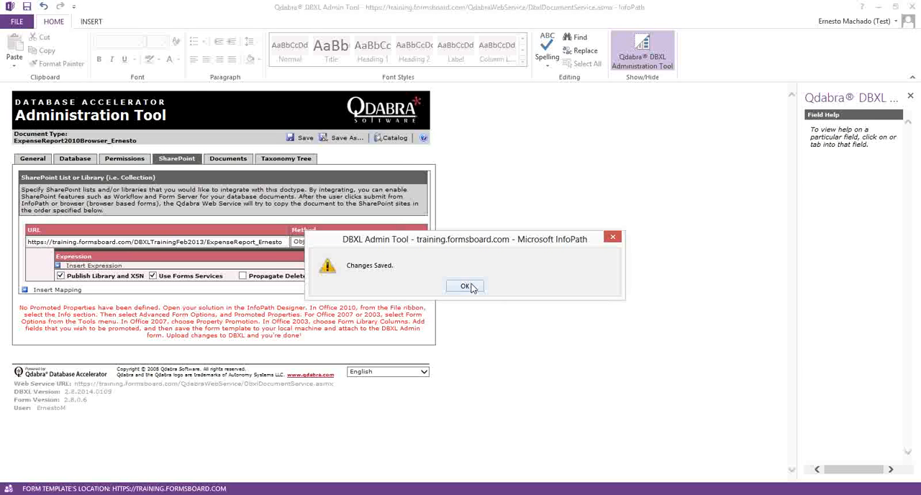
click(465, 286)
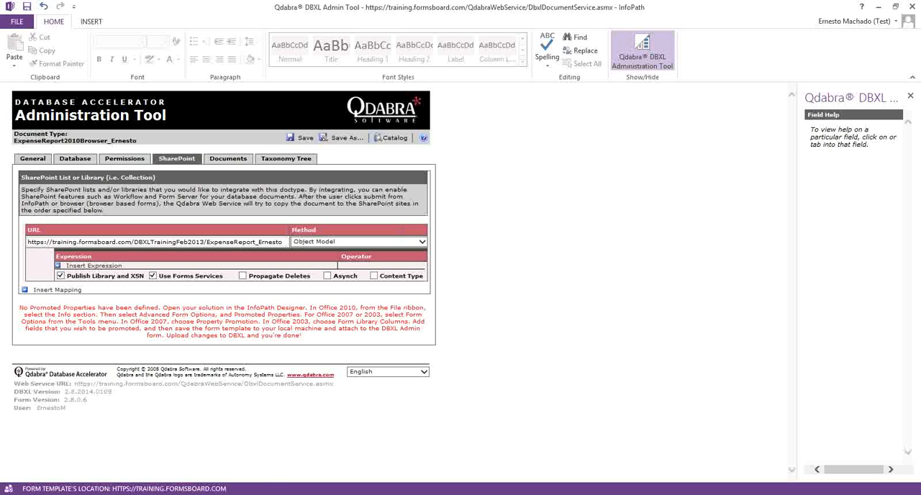
Step: Switch to Internet Explorer, refresh the All Site Content list and open the newly published expense report library
mouse_move(82, 490)
click(65, 454)
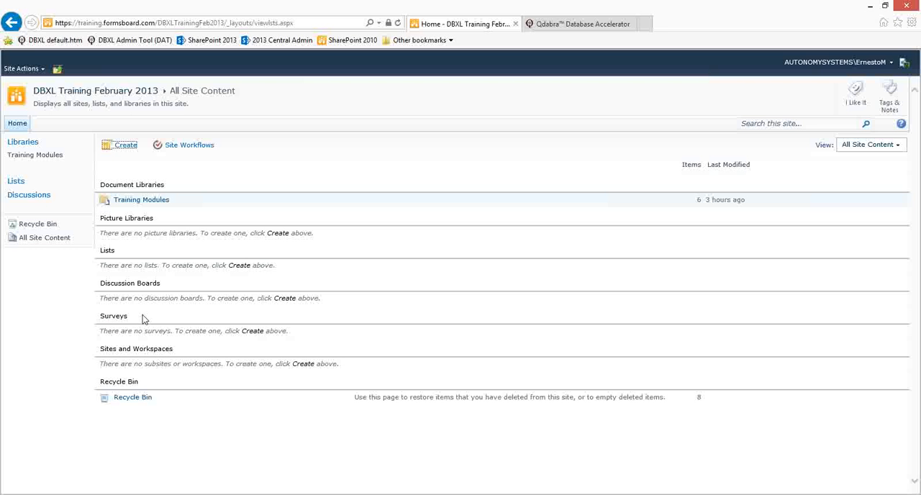
click(398, 24)
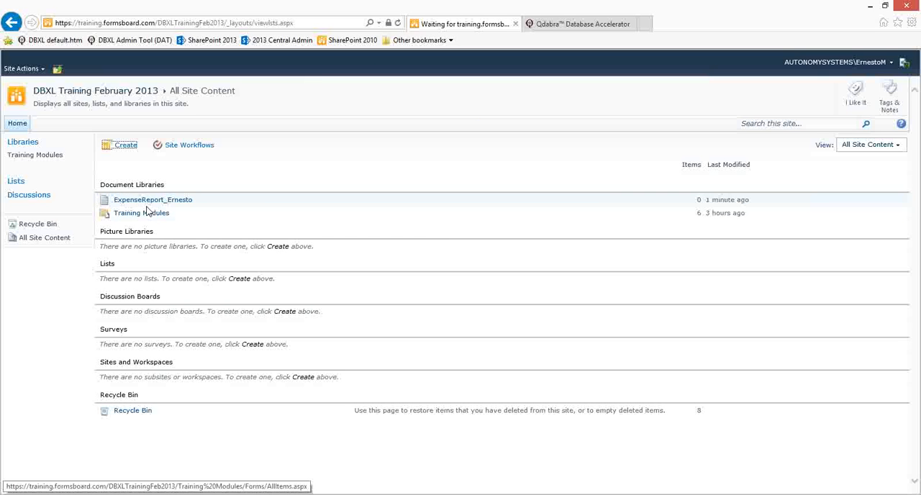
click(152, 201)
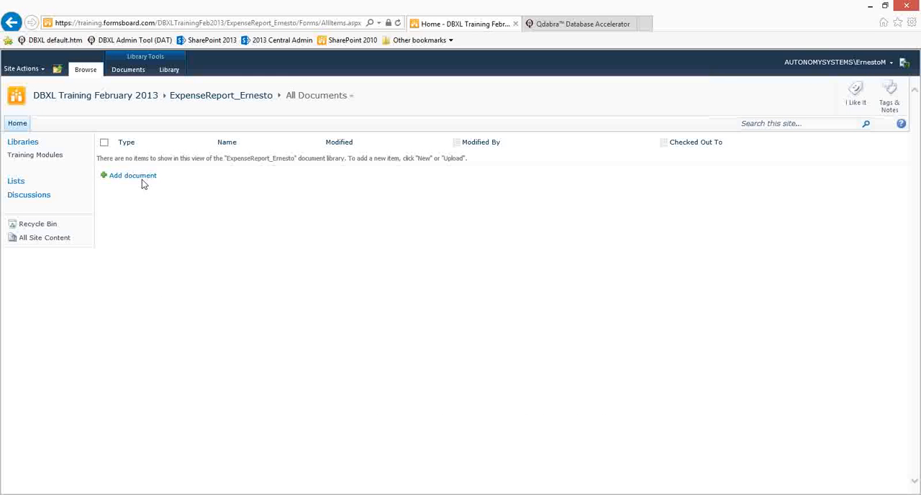
Step: Add a new expense report to the library with expense code 123456 and business purpose "this is a test"
click(142, 177)
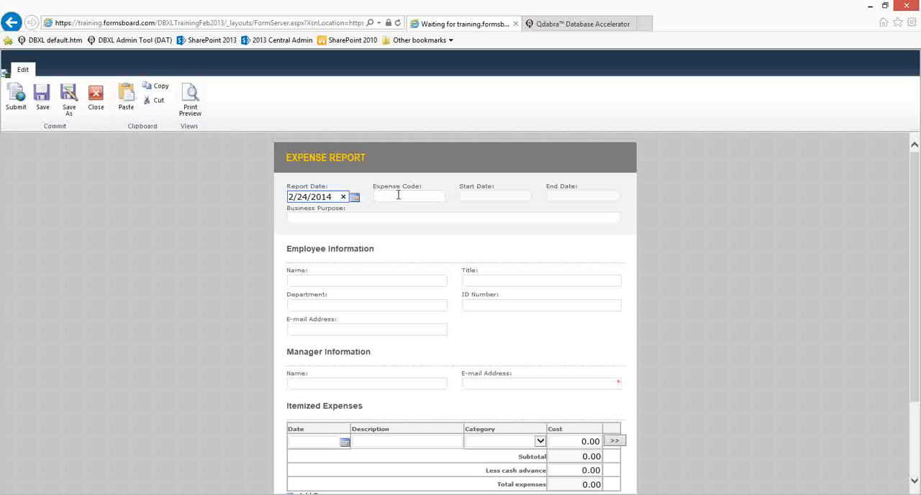
click(398, 195)
text(1233)
key(BackSpace)
text(456)
click(385, 218)
text(yhis is)
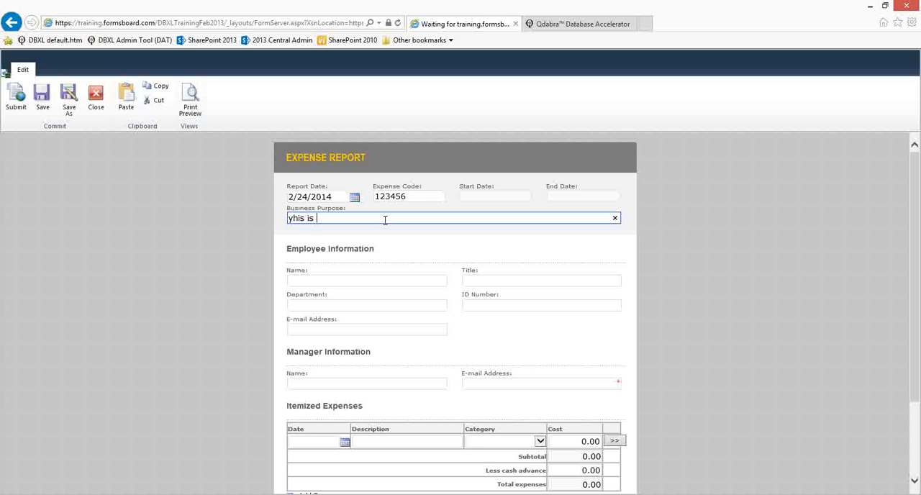
key(ctrl+a)
text(this is a test)
Step: Fill in the employee's full name and set the manager's e-mail address field to "test"
click(390, 280)
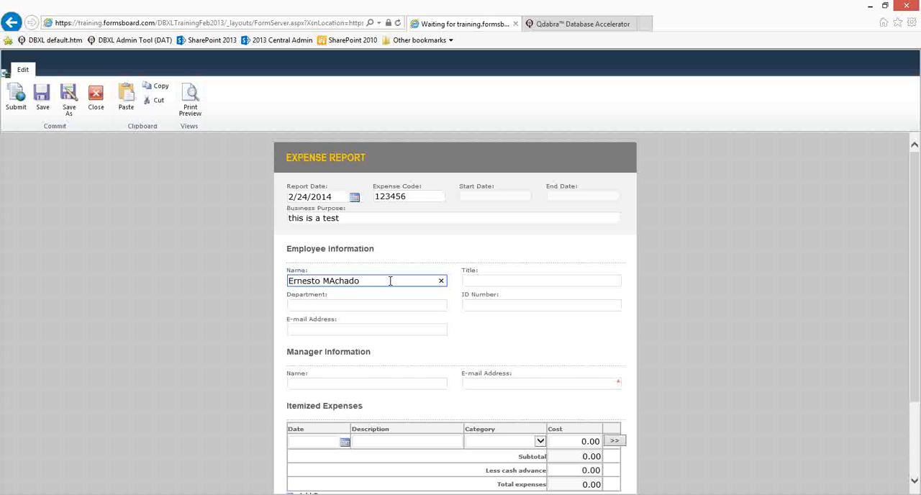
key(ctrl+shift+Left)
text(MAchado)
click(498, 386)
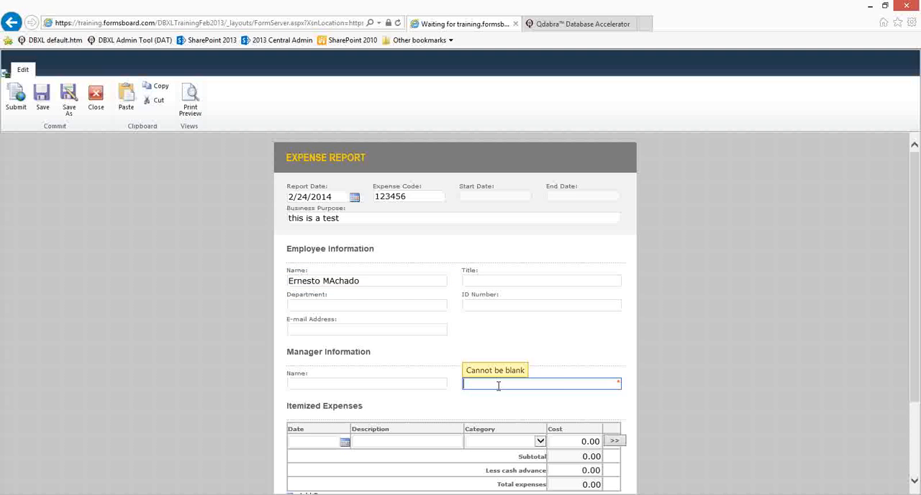
text(test)
key(Tab)
Step: Add a second itemized expense row and set the two rows' dates to 1/29/2014 and 2/8/2014
scroll(554, 382, down, 3)
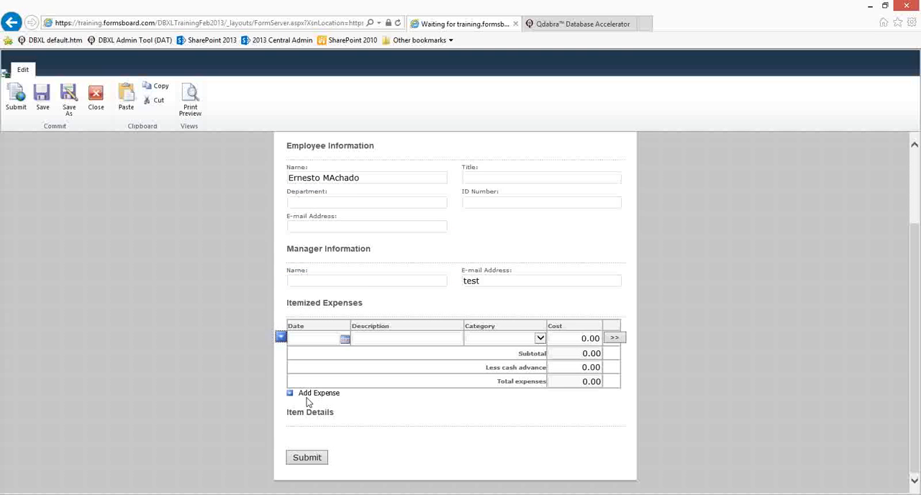
click(345, 338)
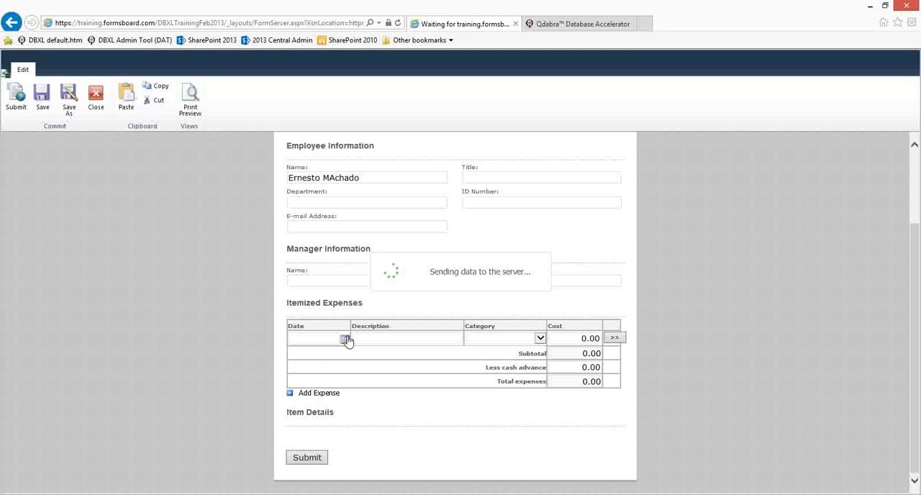
click(339, 338)
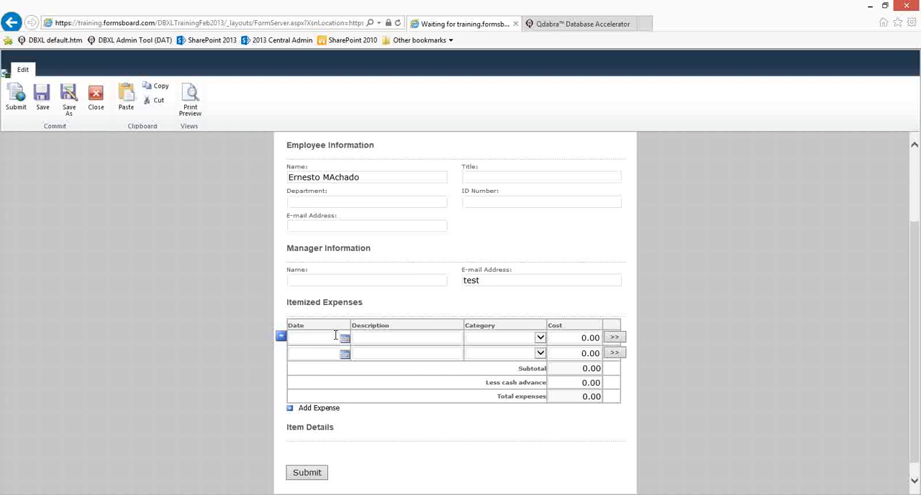
click(345, 337)
click(305, 377)
click(344, 354)
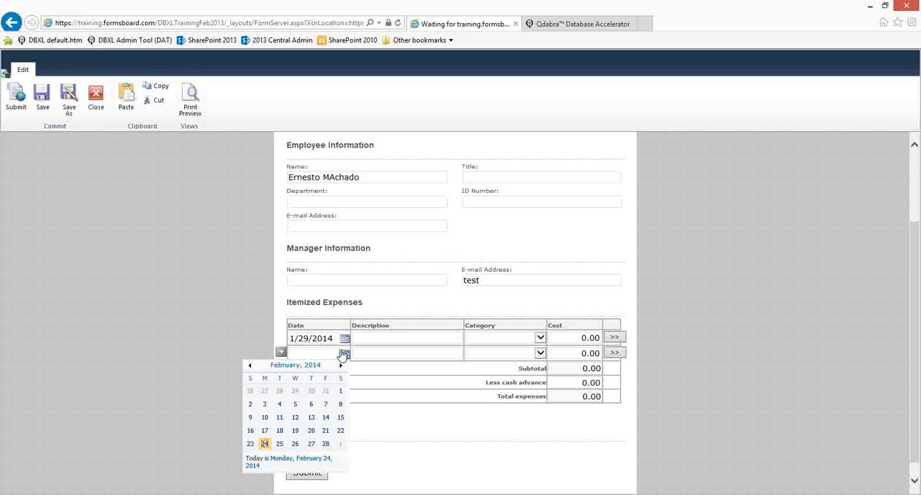
click(340, 404)
Step: Enter the descriptions "item 1" and "item 2" for the two itemized expense rows
click(387, 338)
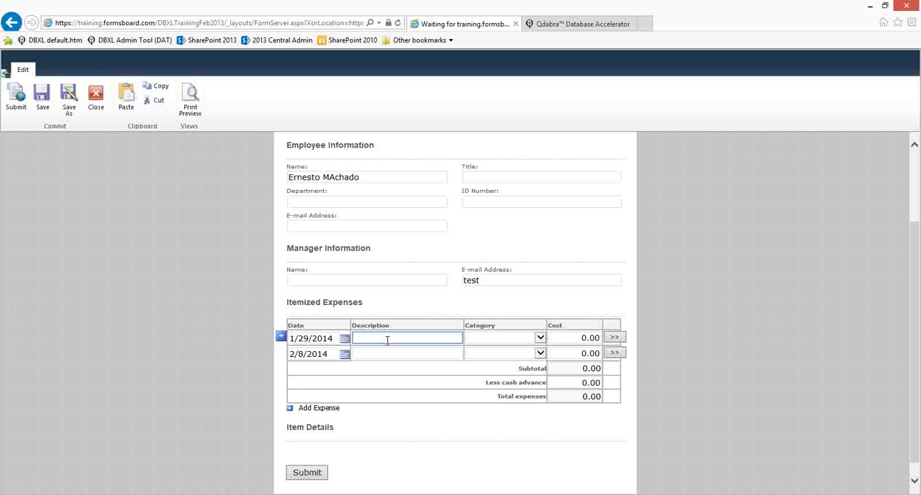
text(item 1)
click(384, 366)
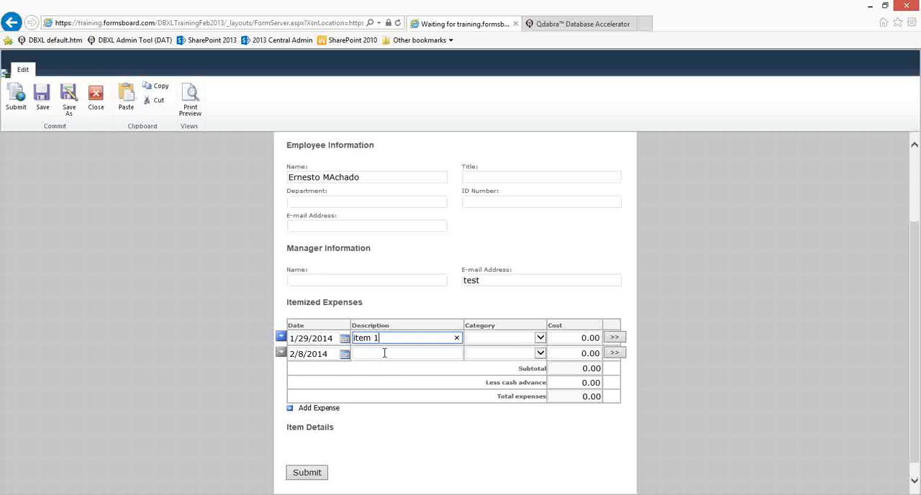
click(383, 353)
text(item 2)
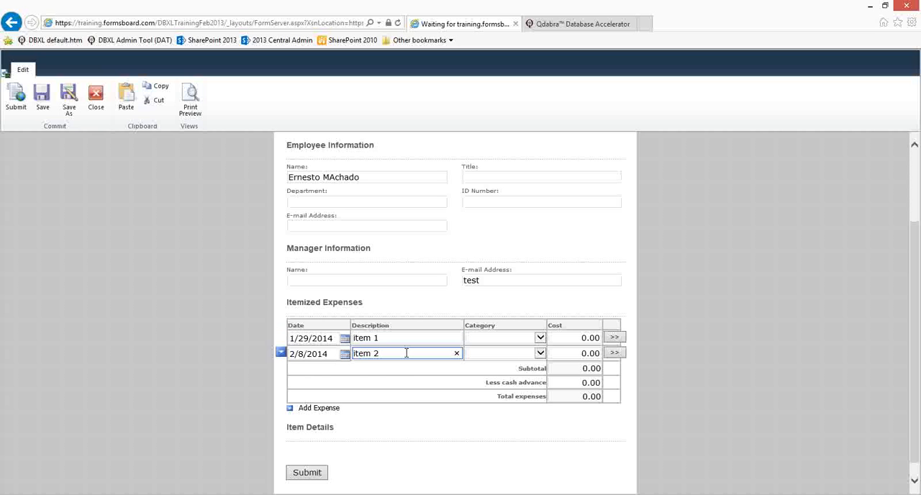
Step: Set the category of item 1 to Entertainment and of item 2 to Fees or dues
click(540, 339)
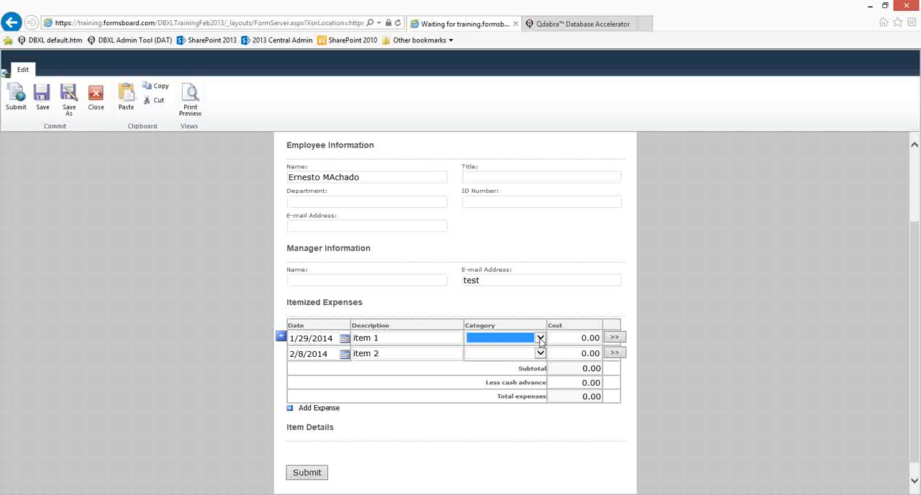
click(540, 338)
click(543, 349)
click(540, 353)
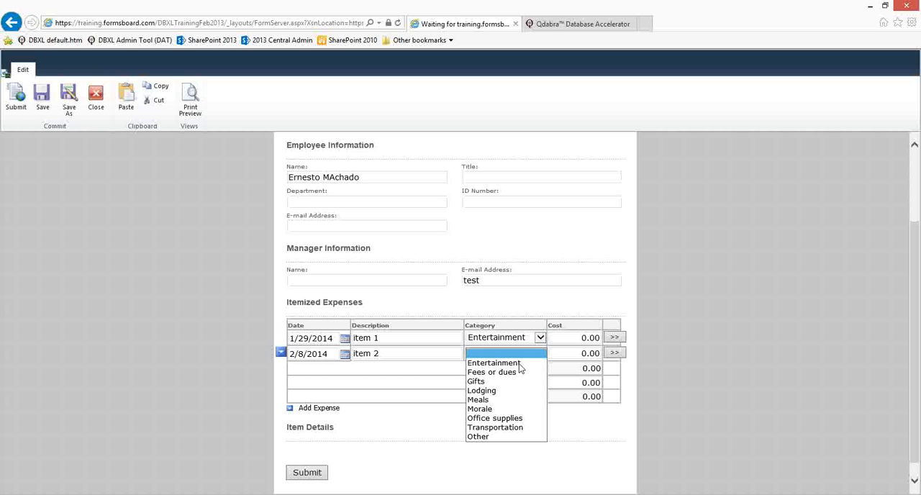
click(493, 367)
Step: Enter costs of 10.00 for item 1 and 20.00 for item 2, and submit the expense report form
click(571, 339)
text(1)
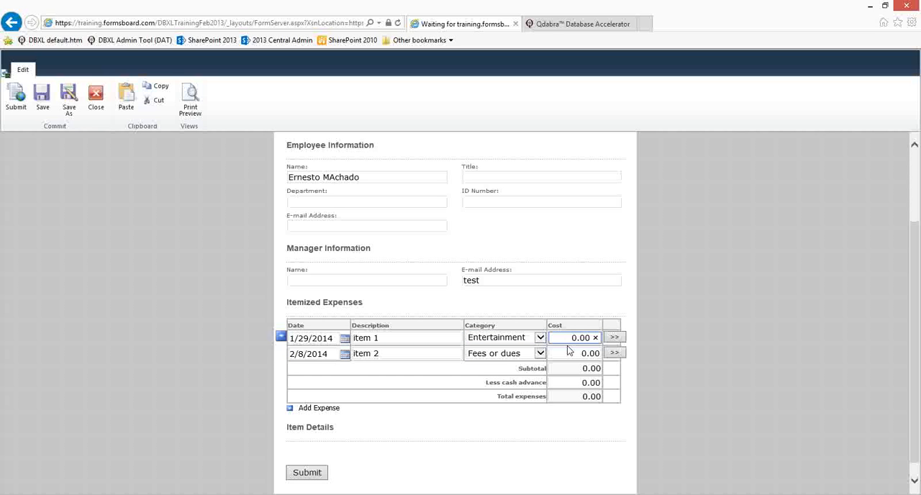
click(568, 353)
text(2)
key(Tab)
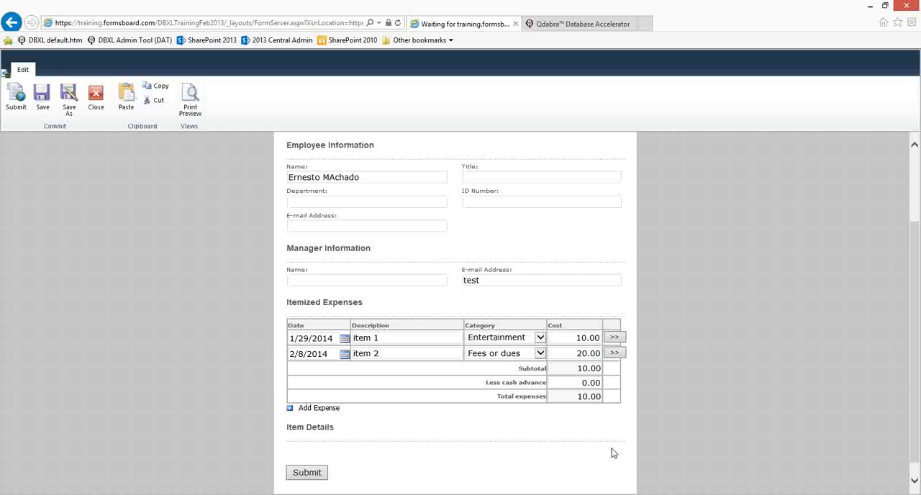
click(305, 474)
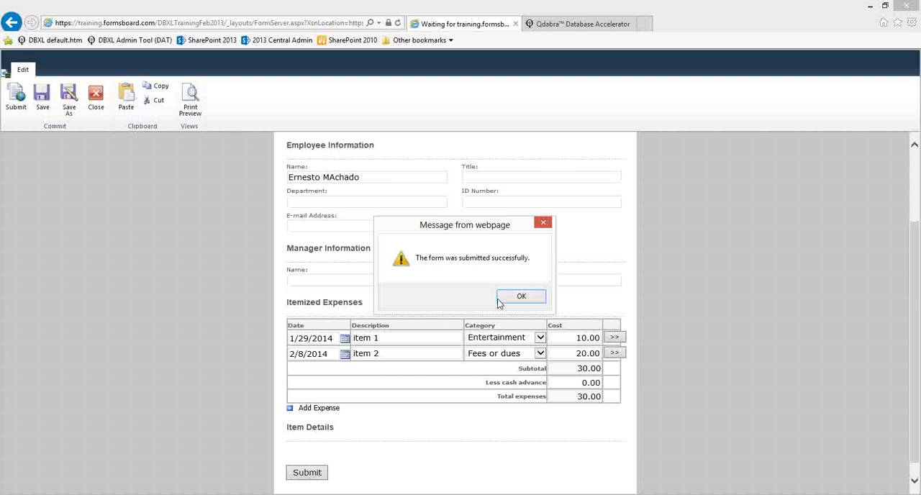
click(514, 300)
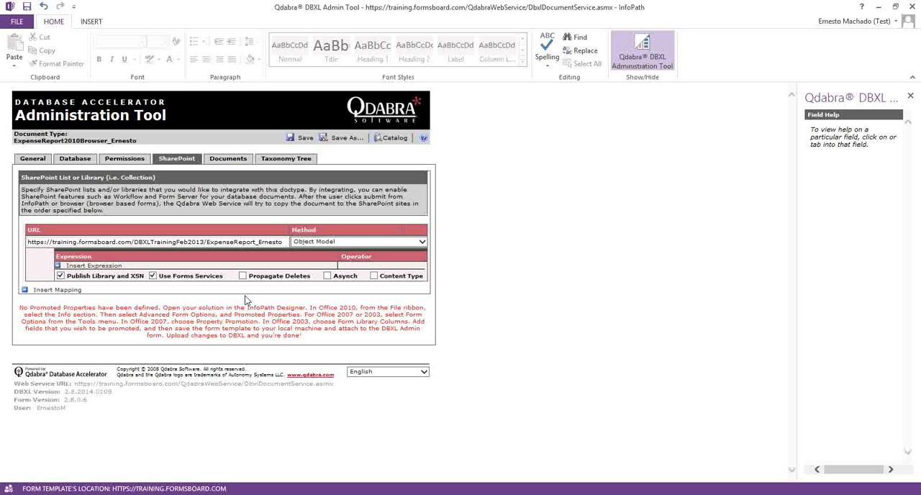
Step: Check the document type's stored documents in the DBXL Admin Tool, examining the submitted report's name, author and description
click(228, 160)
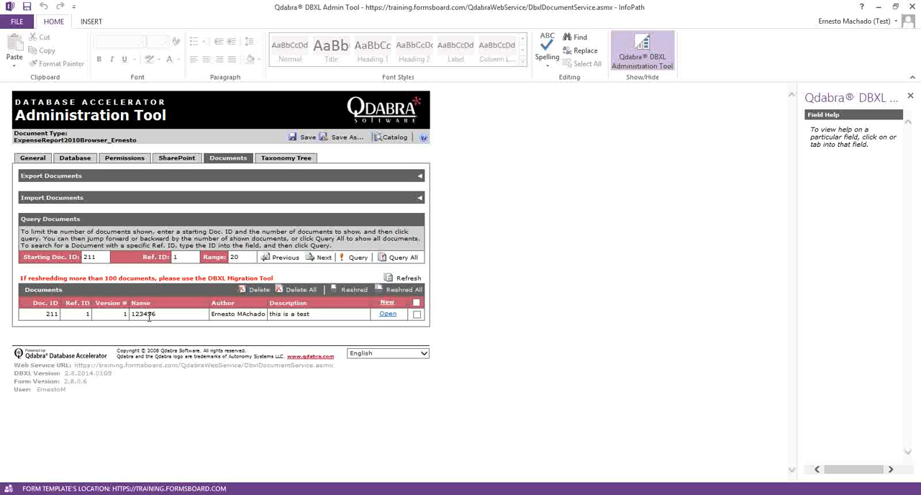
double_click(149, 314)
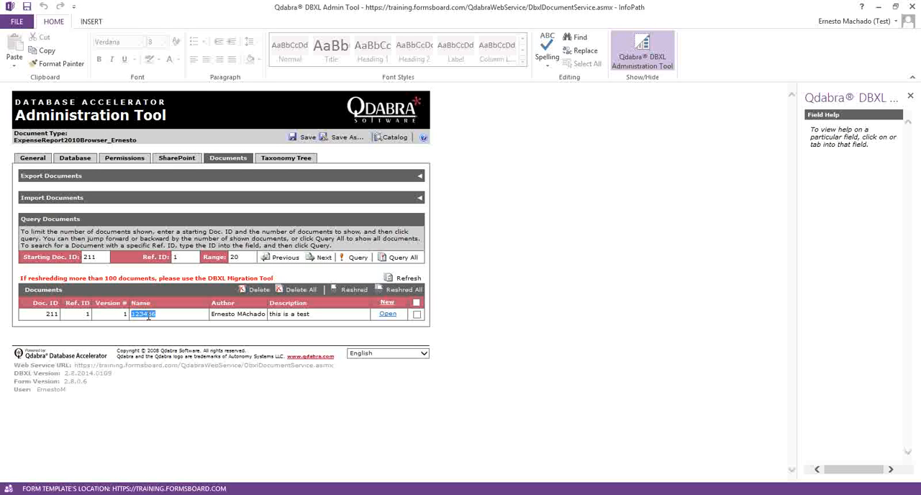
click(250, 314)
double_click(250, 315)
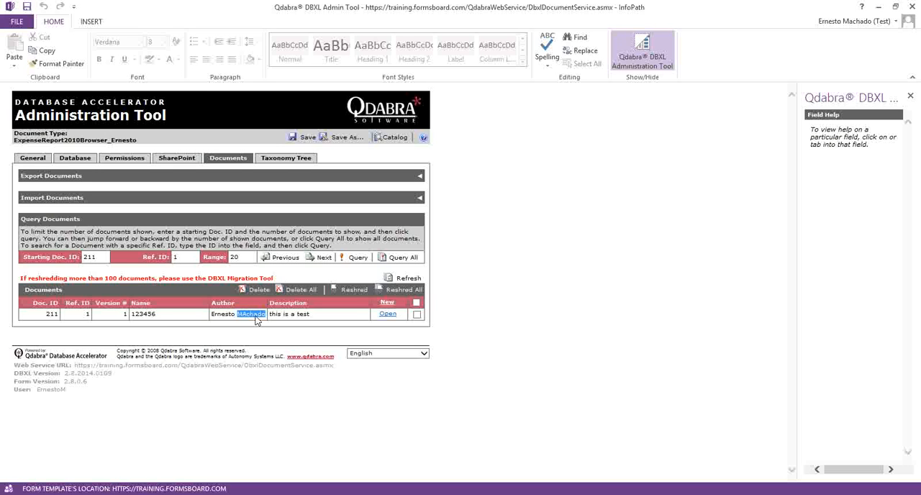
double_click(293, 314)
drag(307, 314, 258, 317)
click(257, 338)
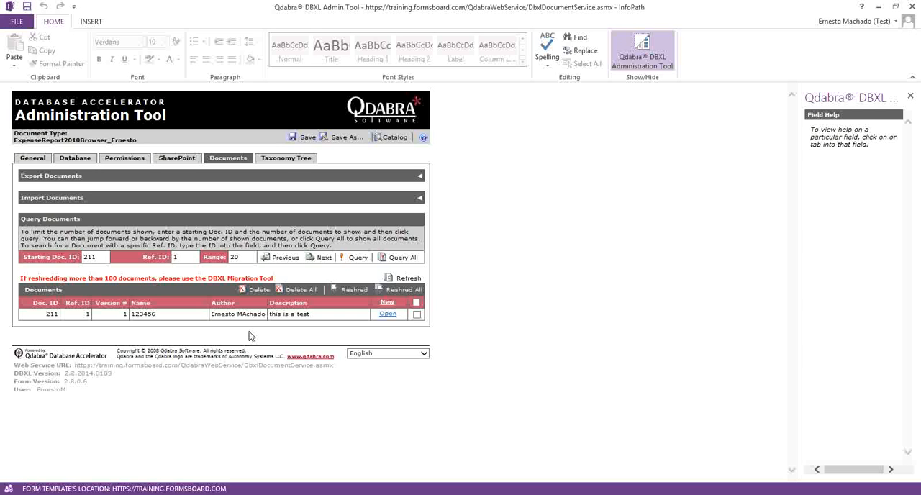
double_click(134, 315)
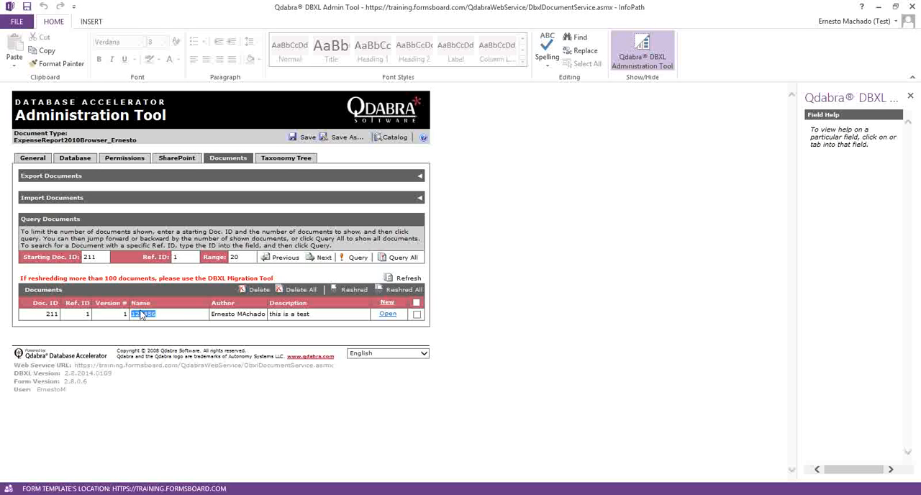
click(134, 315)
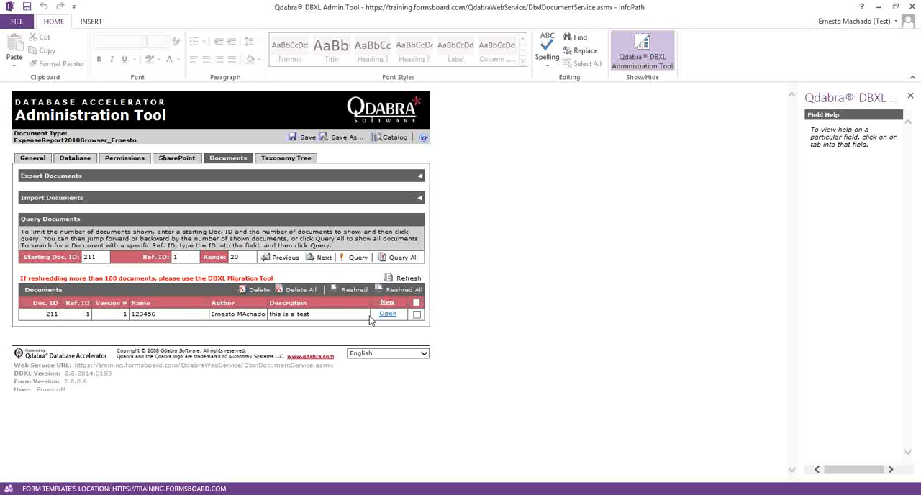
double_click(134, 314)
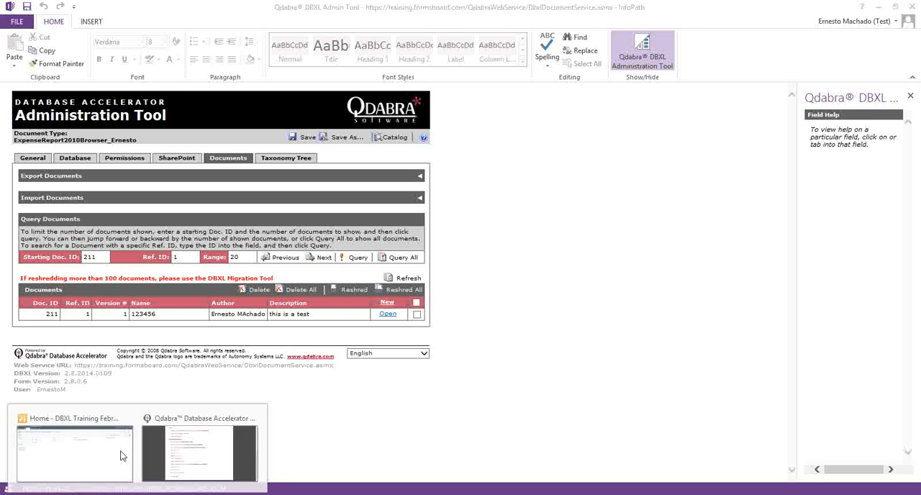
Step: Check the SharePoint expense report library in Internet Explorer for the submitted document, and compare its name with the DBXL Admin Tool record
click(124, 451)
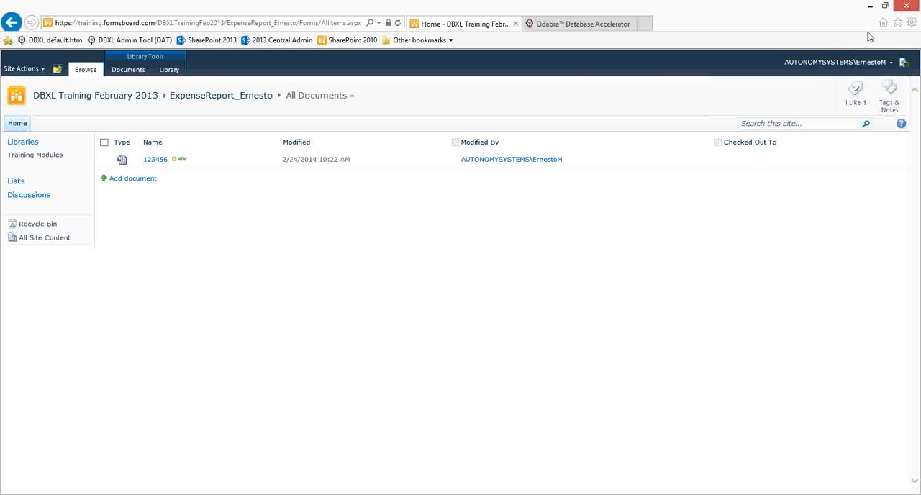
click(870, 6)
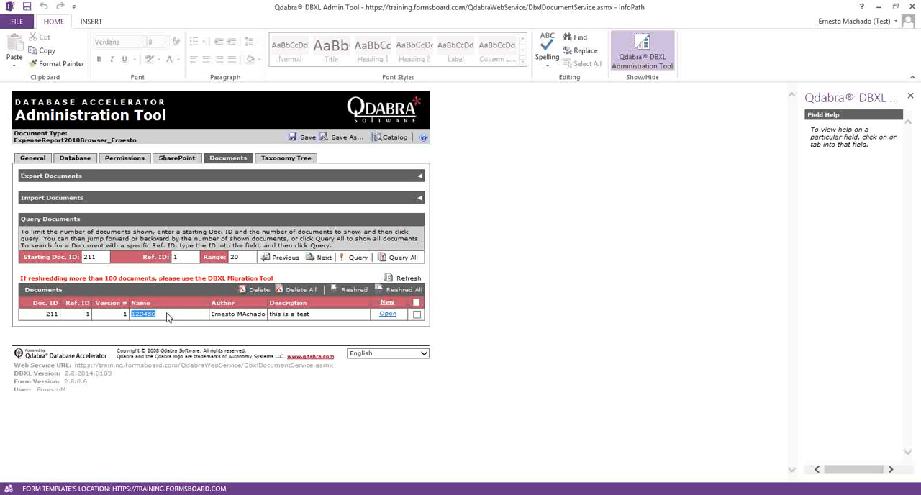
click(140, 314)
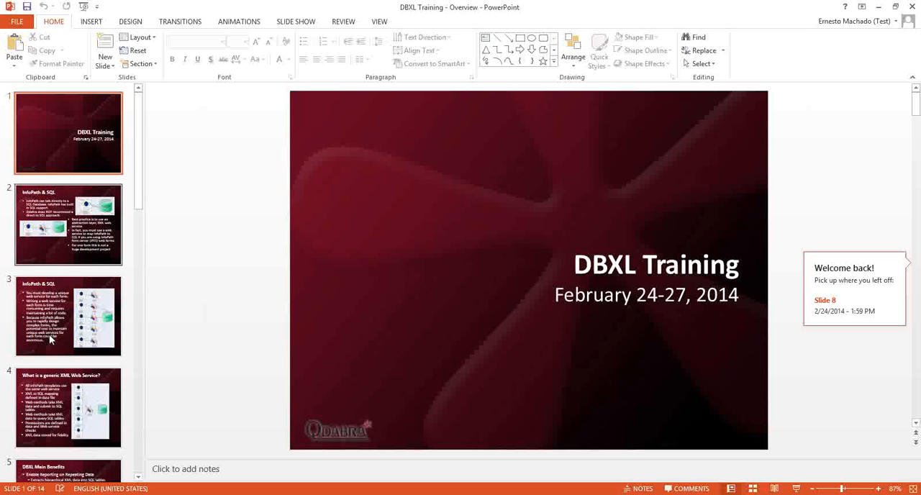
Step: Review the "DBXL's Integrated Scenario" slide in the PowerPoint training deck and return to the DBXL Admin Tool
scroll(139, 353, down, 5)
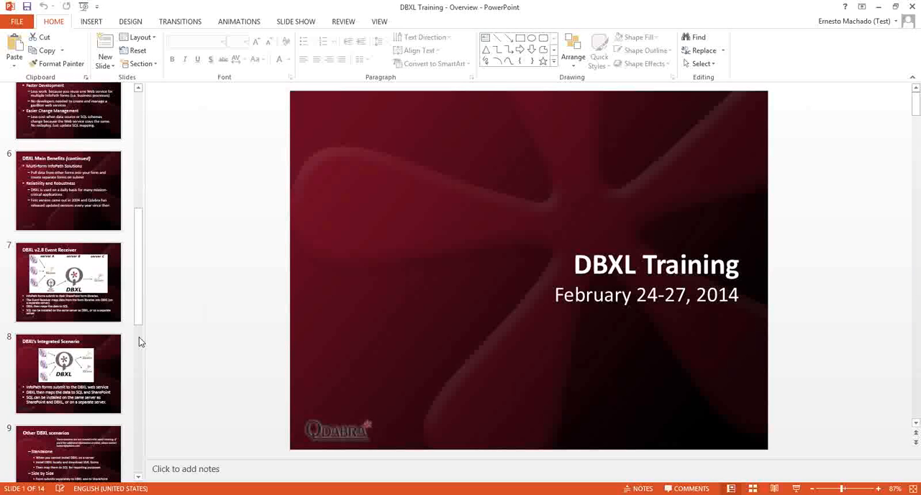
click(100, 344)
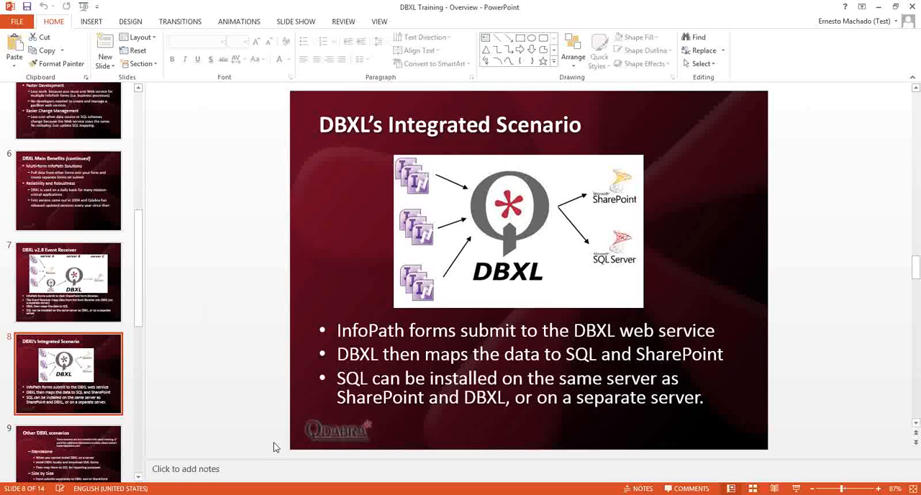
key(alt+Tab)
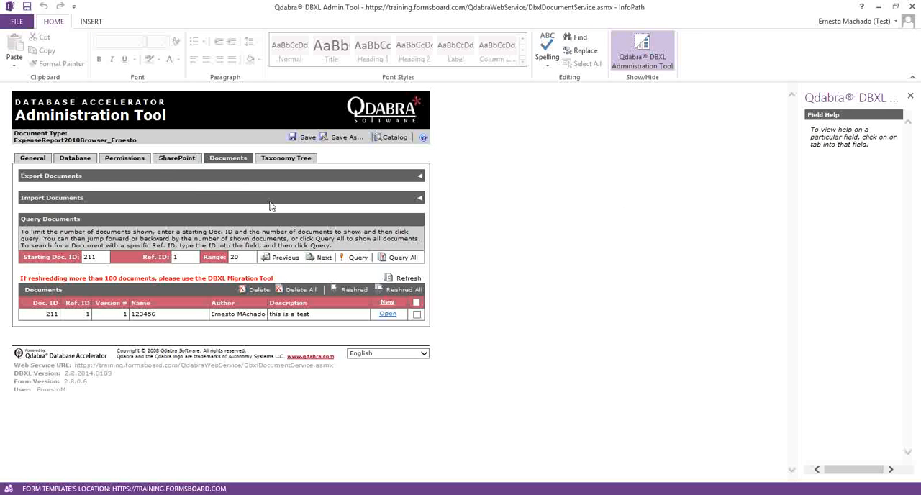
Step: Review the document type's SharePoint library mapping and its database configuration
click(167, 159)
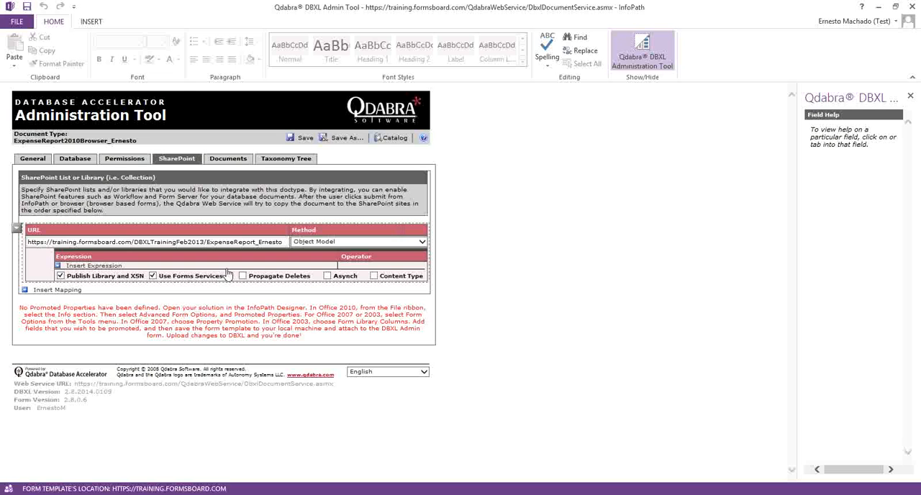
click(208, 242)
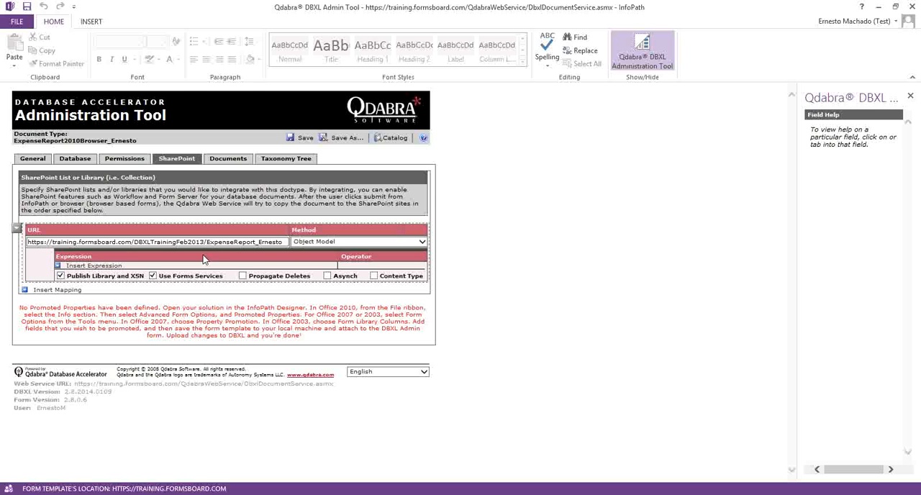
click(83, 162)
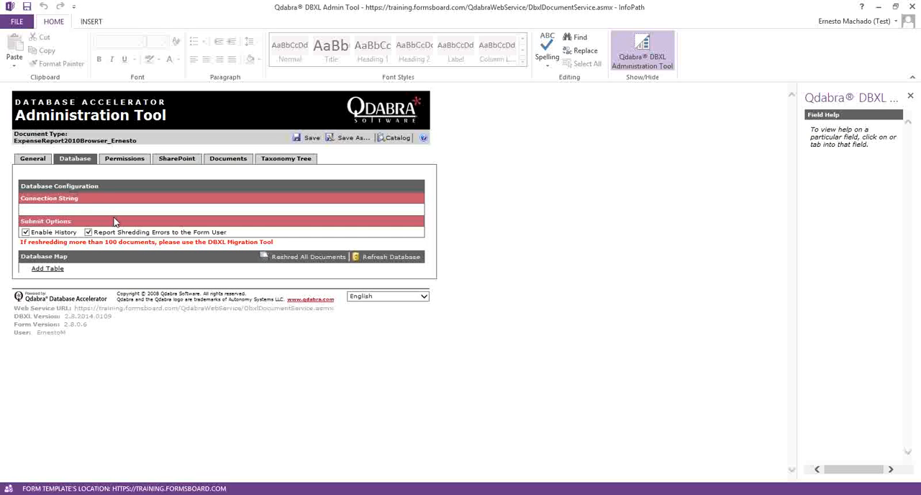
mouse_move(109, 222)
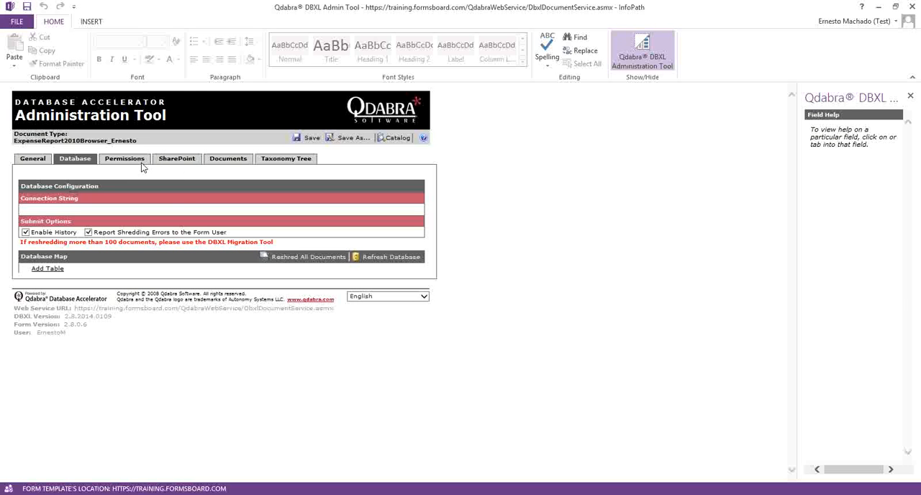
Step: Check the document type's SharePoint mapping, switch to Internet Explorer and delete document 123456 from the expense report library
click(182, 159)
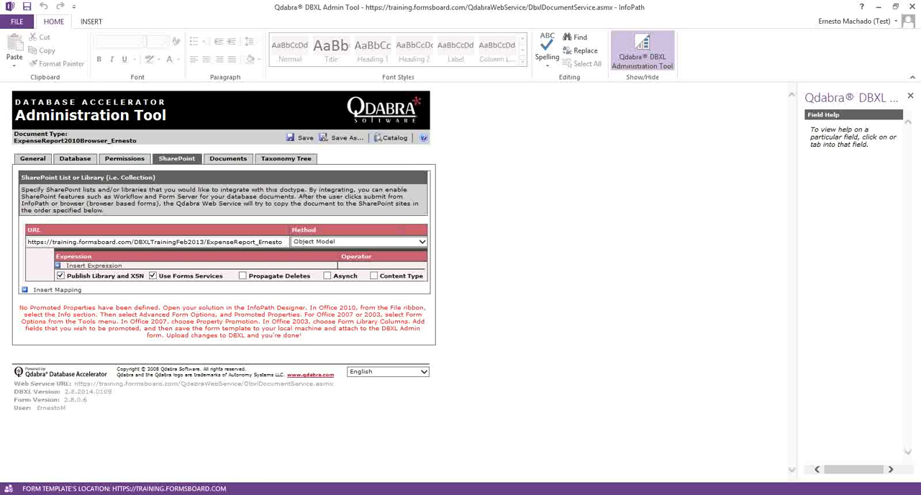
mouse_move(102, 493)
click(107, 454)
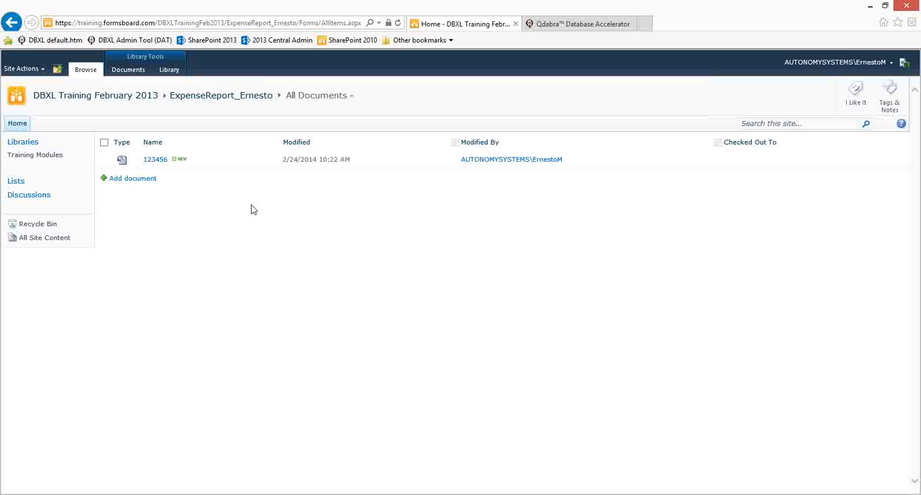
click(104, 143)
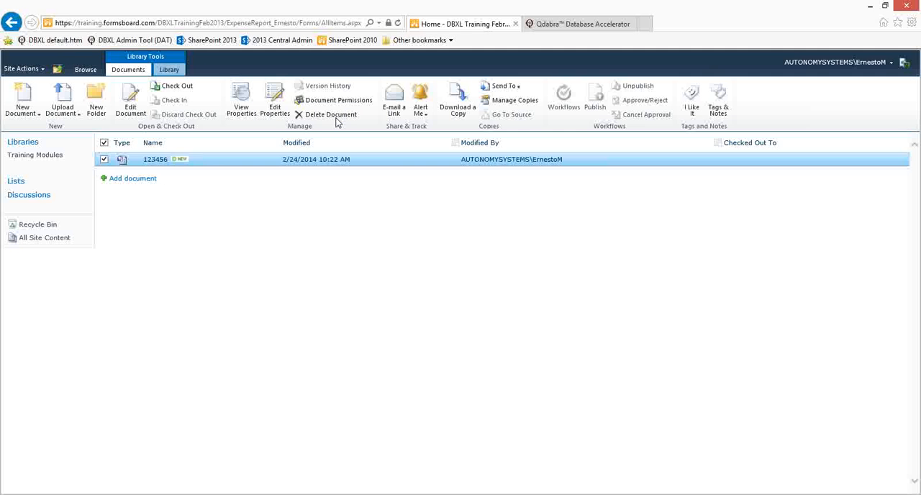
click(337, 121)
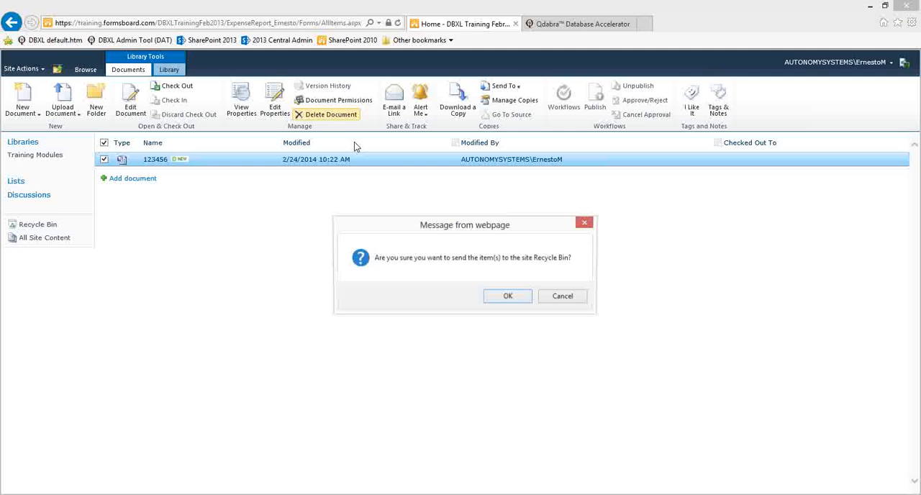
click(510, 300)
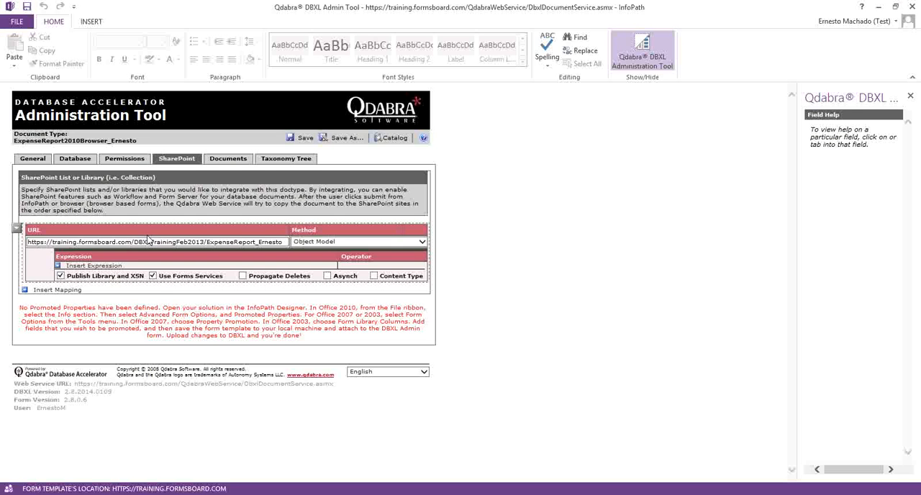
Step: Remove the SharePoint library mapping from the document type in the DBXL Admin Tool and save the document type
click(16, 229)
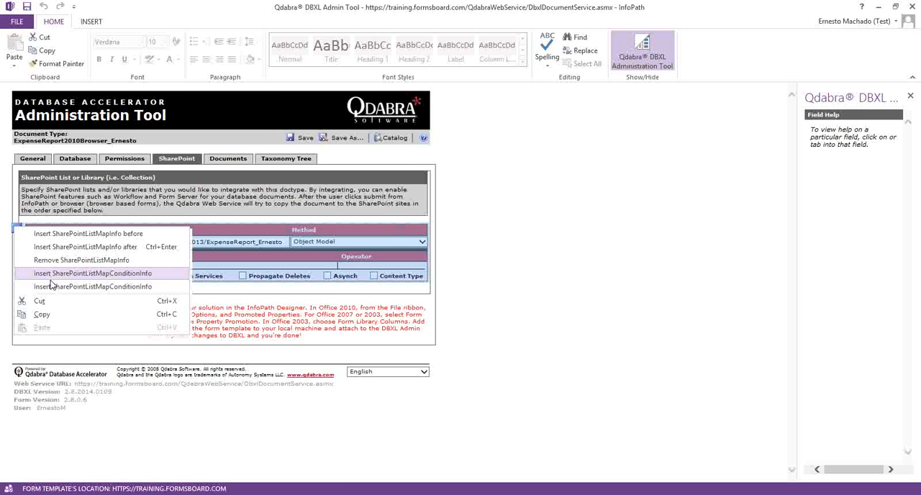
click(61, 261)
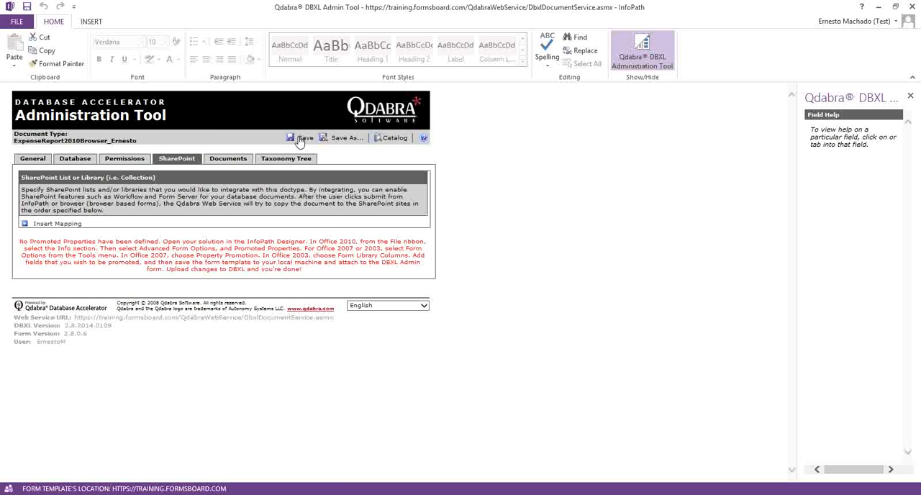
click(300, 139)
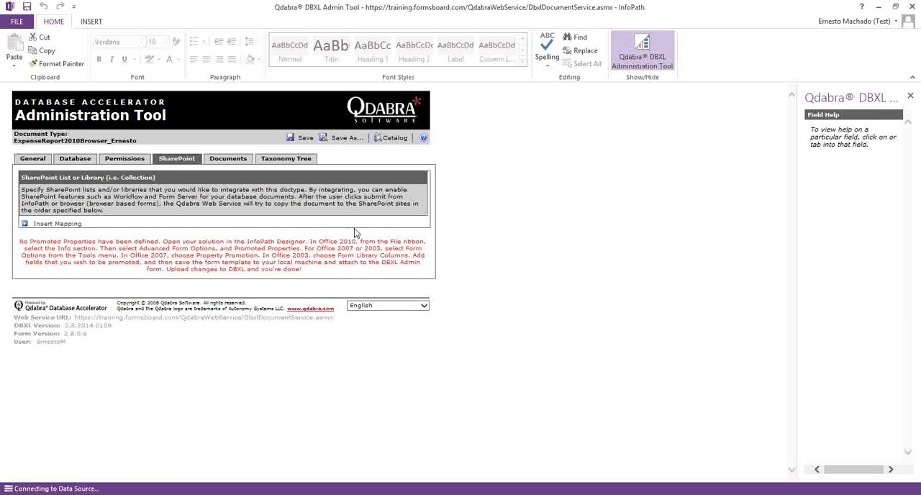
click(462, 286)
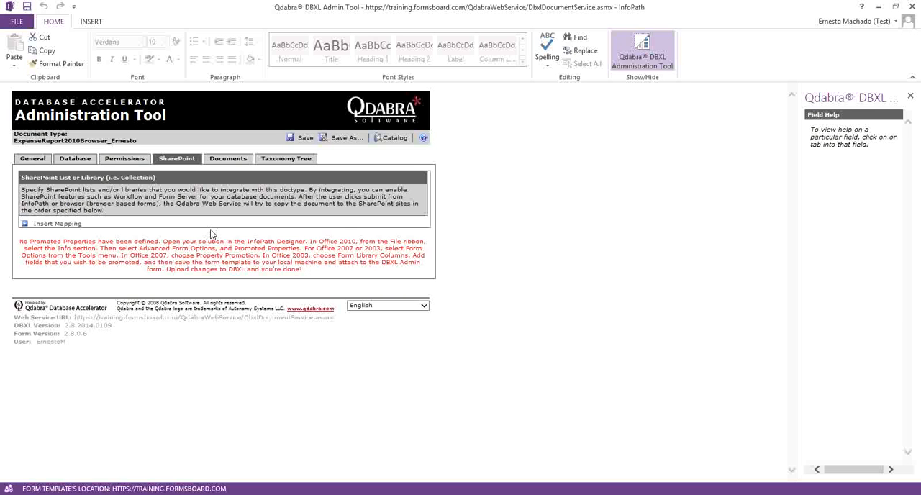
Step: Open a blank expense report in InfoPath from the document type's form template, template.xsn
click(32, 159)
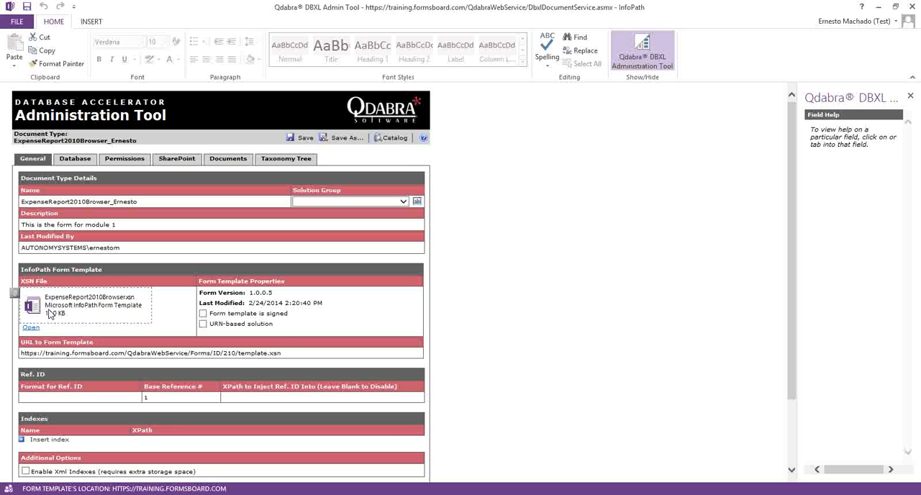
click(32, 329)
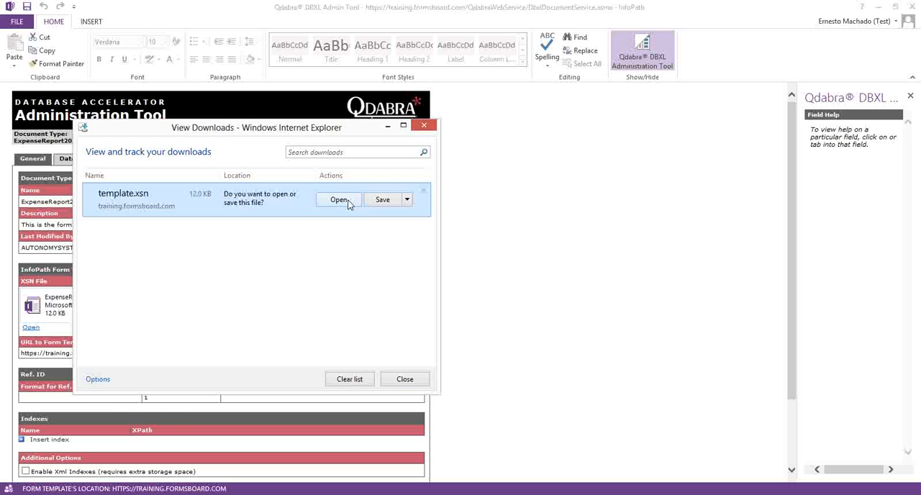
click(349, 202)
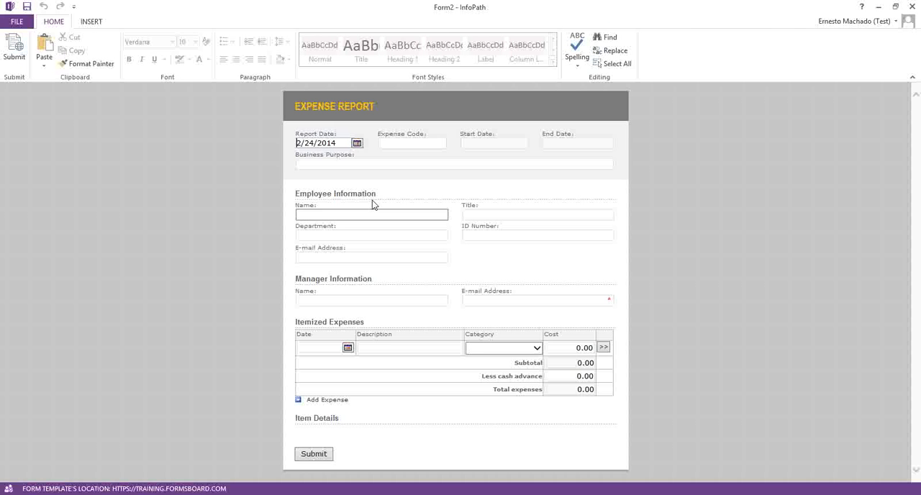
Step: Enter expense code 987654 and the business purpose "submit from client" in the expense report
click(408, 141)
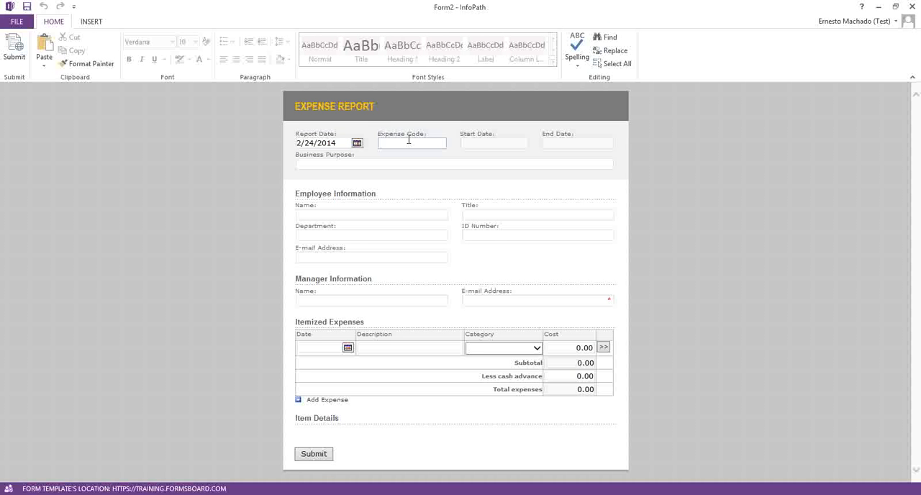
text(987654)
click(384, 162)
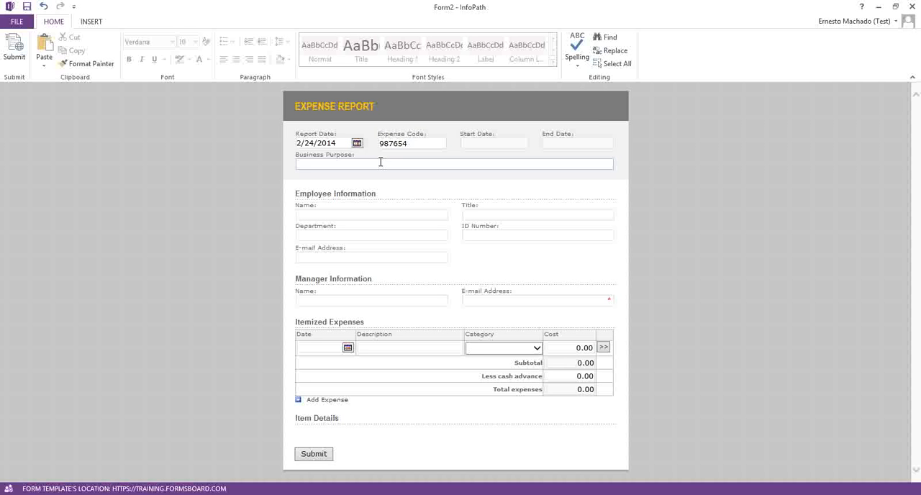
text(submit from client)
Step: Fill in the employee's name, enter "test" as the manager's e-mail address, and submit the expense report
click(366, 216)
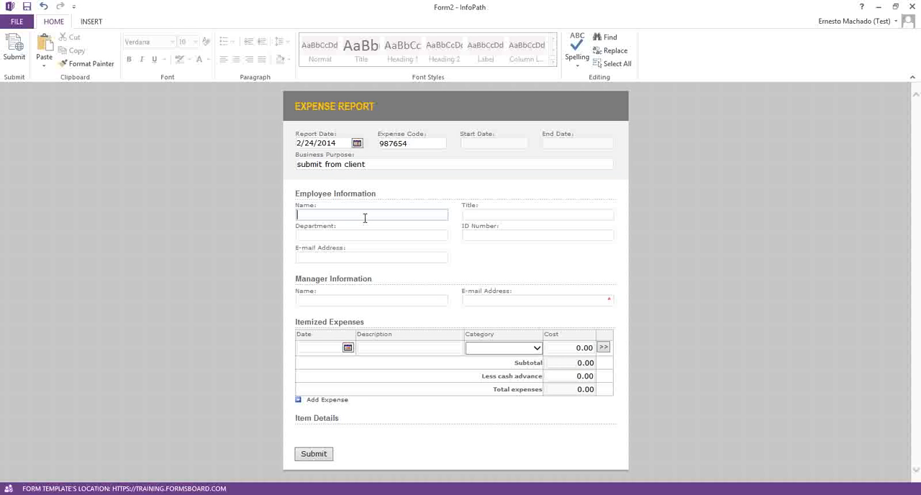
text(John Soe)
key(BackSpace)
key(BackSpace)
key(BackSpace)
text(Doe)
click(494, 302)
text(test)
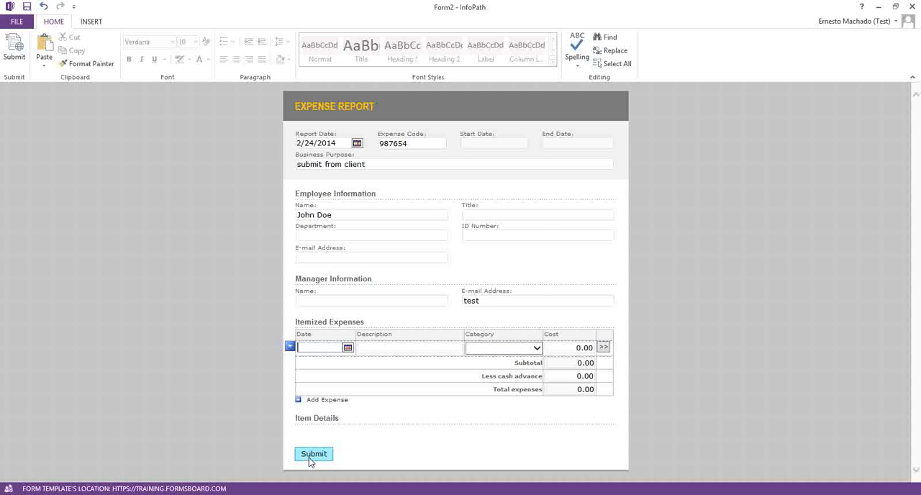
click(314, 454)
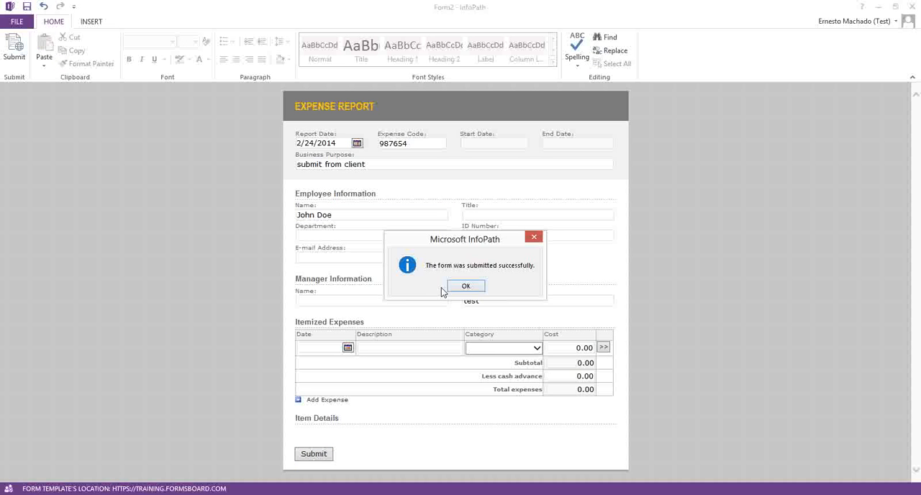
click(458, 286)
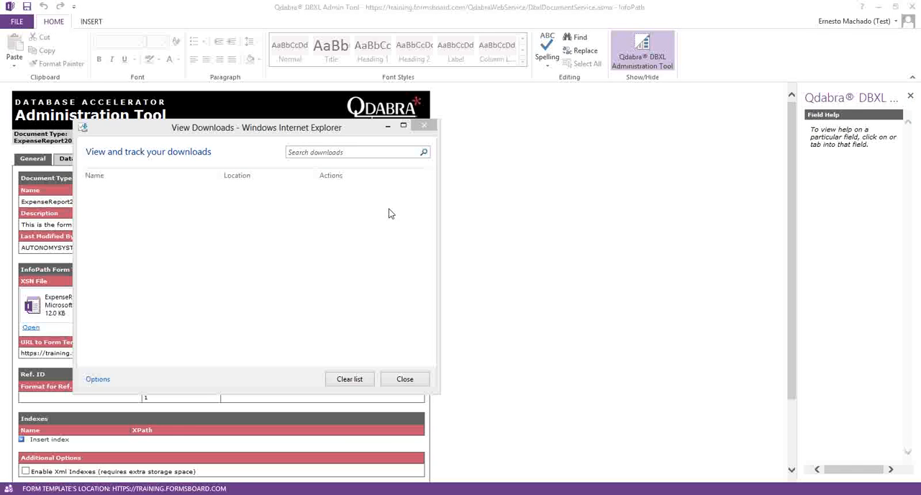
Step: Close the downloads window and select document 987654 in the document type's stored documents
click(425, 127)
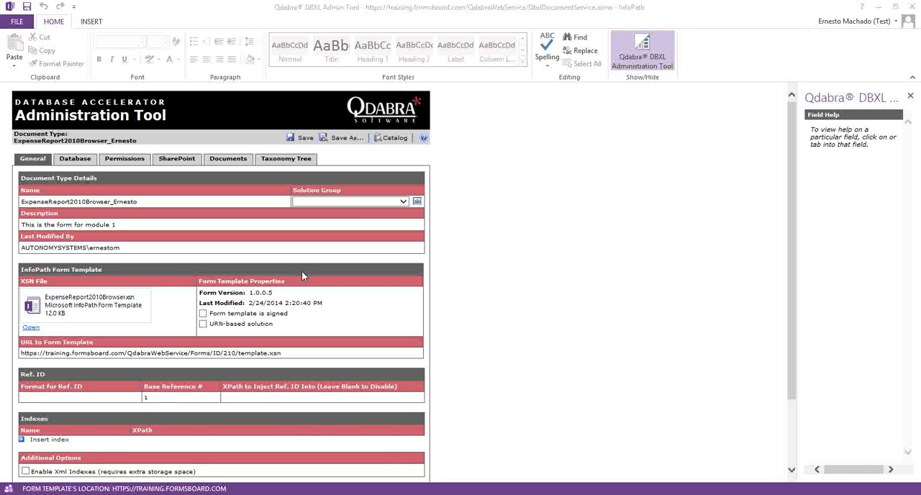
click(228, 161)
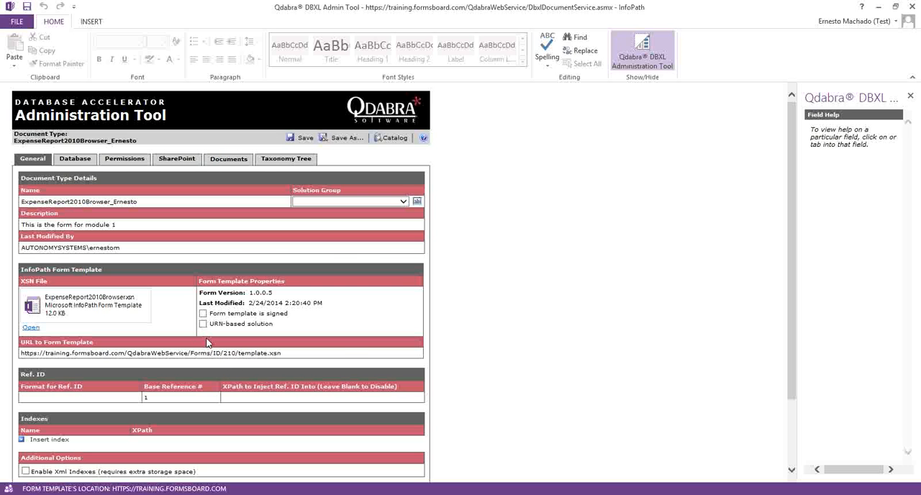
click(417, 327)
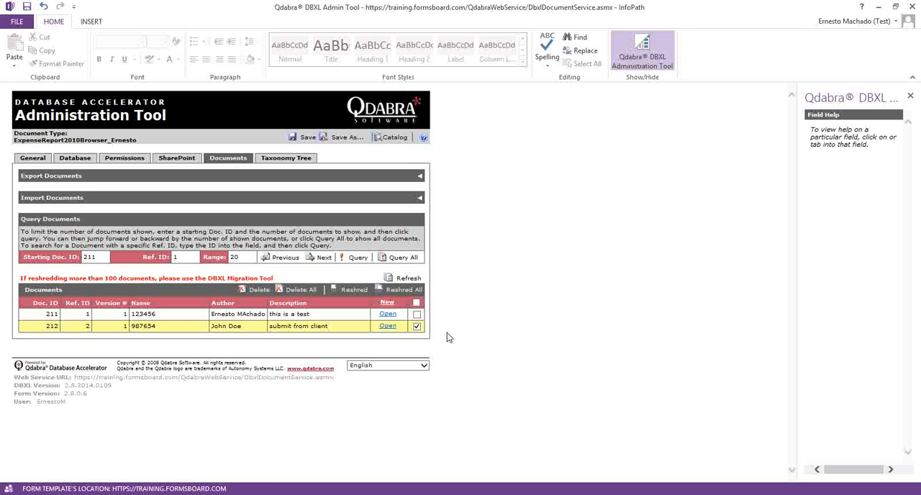
Step: Refresh the SharePoint expense report library in Internet Explorer to check whether the client submission was copied there
click(137, 494)
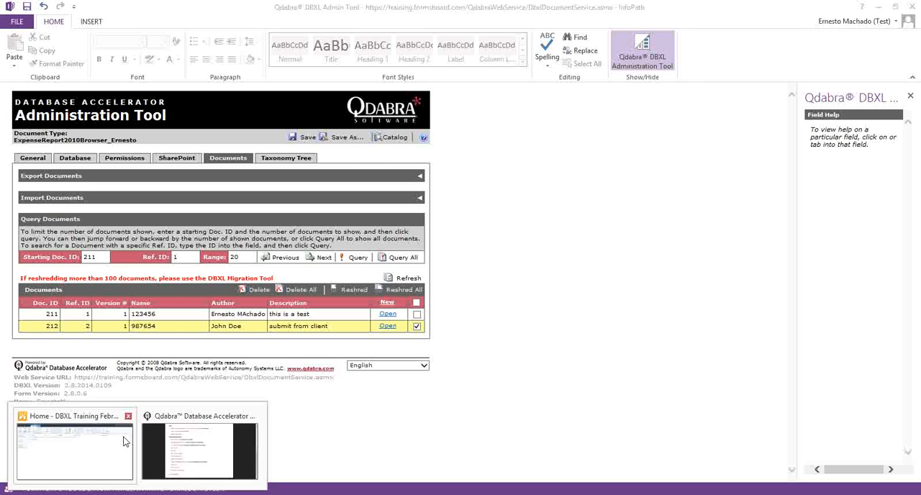
click(124, 441)
key(F5)
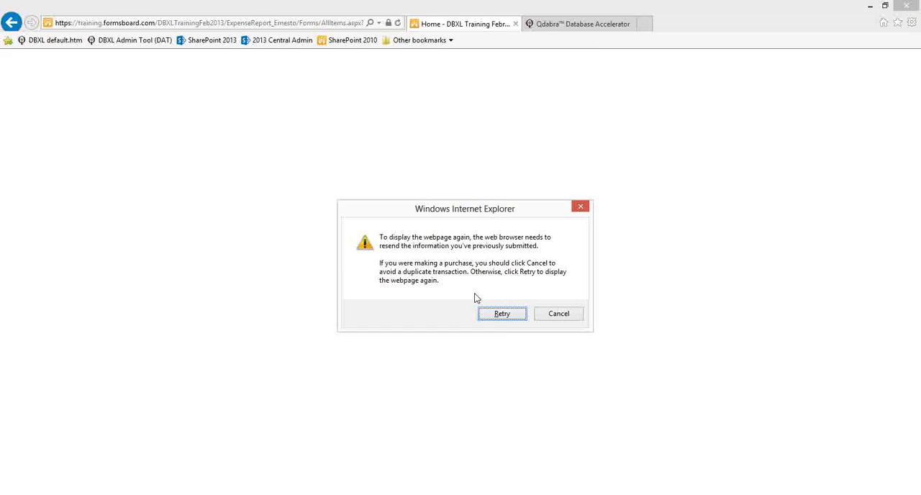
click(501, 313)
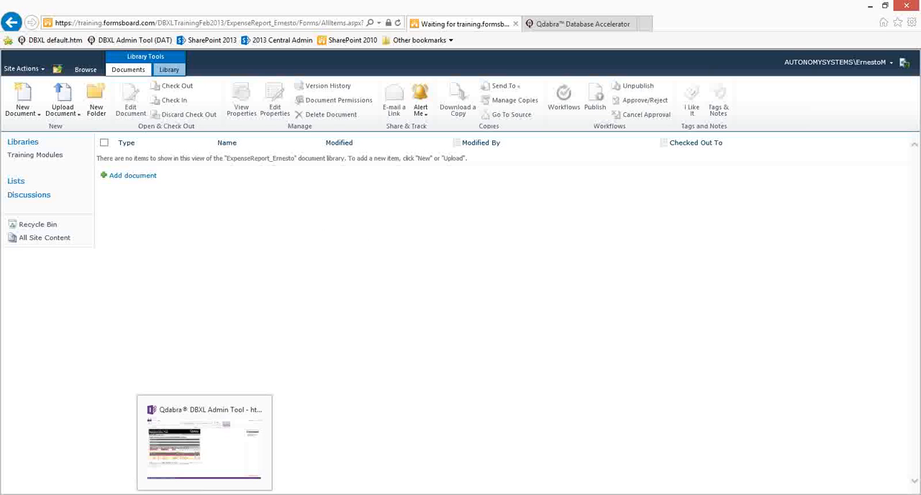
Step: Return to the DBXL Admin Tool and insert a new SharePoint mapping for the document type
click(205, 389)
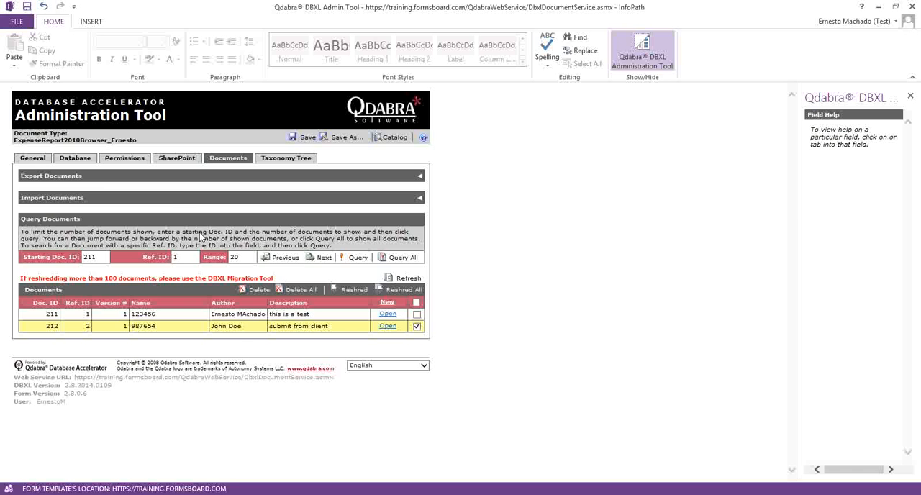
click(185, 160)
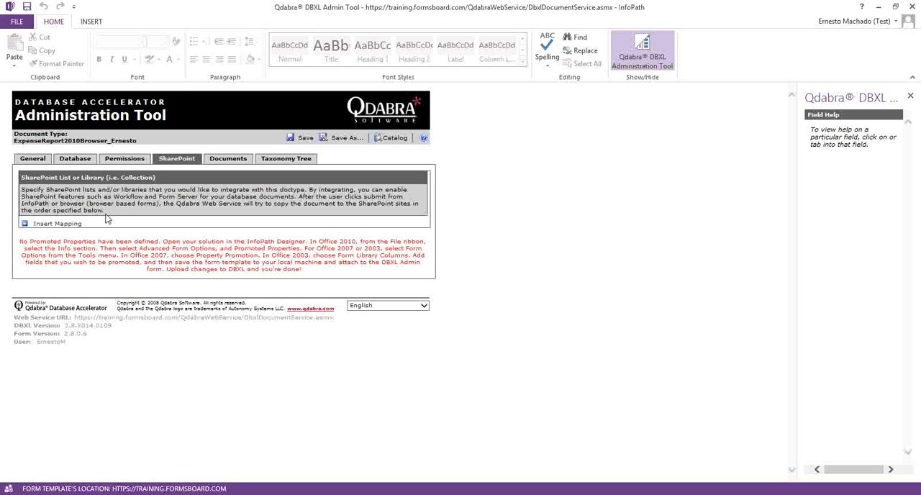
click(63, 223)
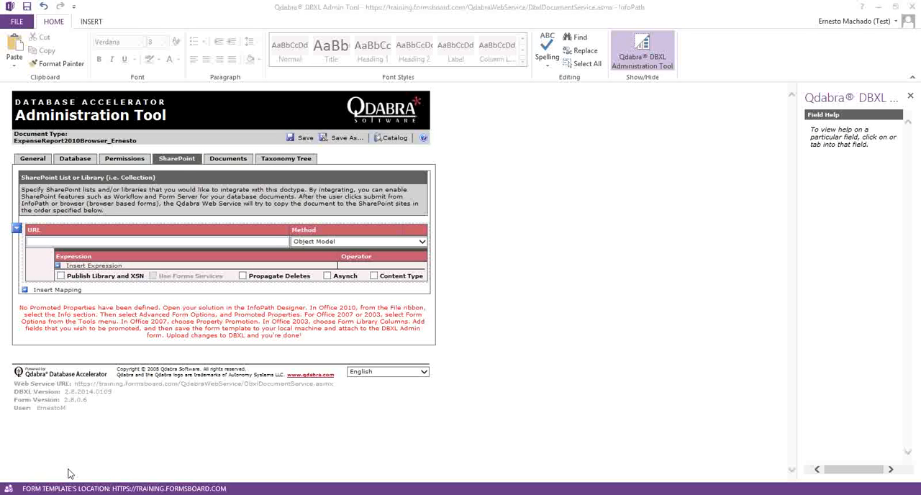
Step: Copy the expense report library's address from Internet Explorer, without the Forms/AllItems.aspx part, into the new mapping's URL
click(141, 448)
click(173, 23)
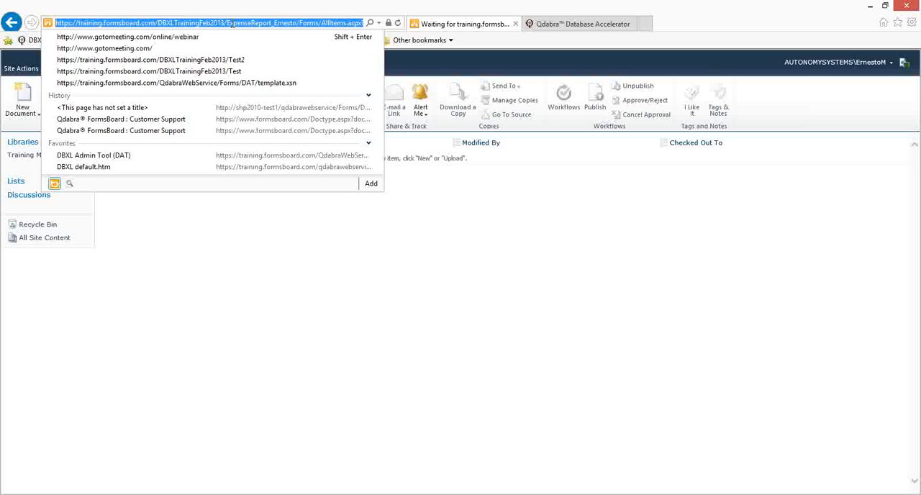
click(227, 23)
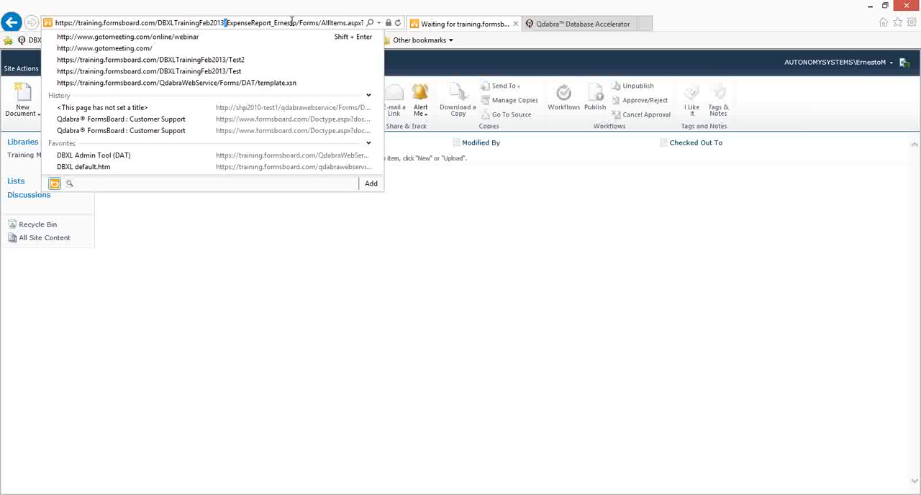
drag(299, 23, 170, 23)
drag(21, 31, 20, 31)
key(ctrl+c)
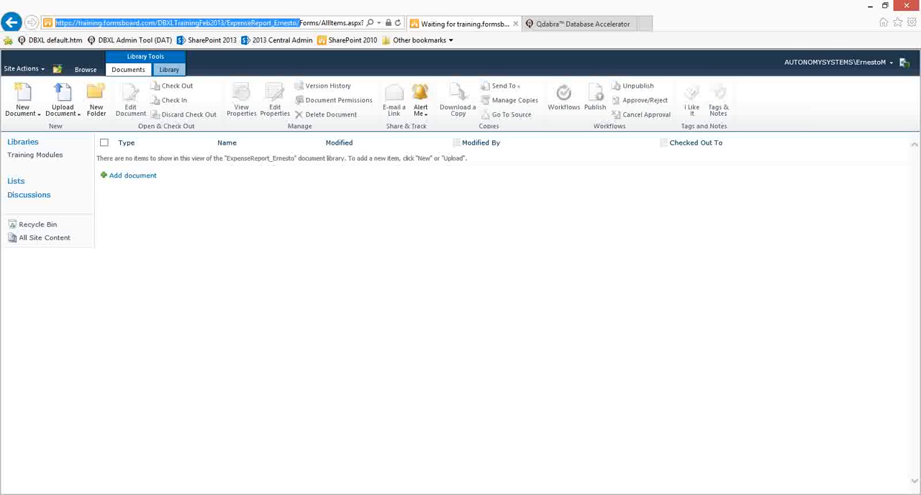
click(329, 343)
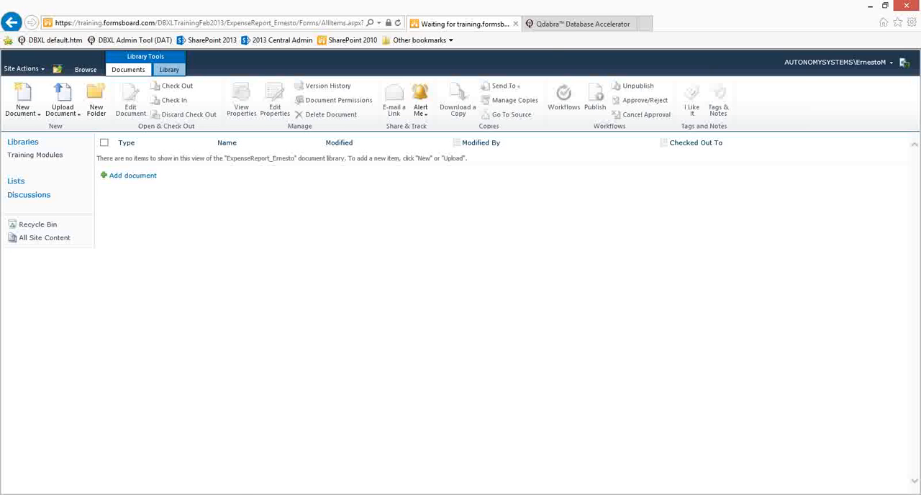
click(224, 494)
click(144, 242)
key(ctrl+v)
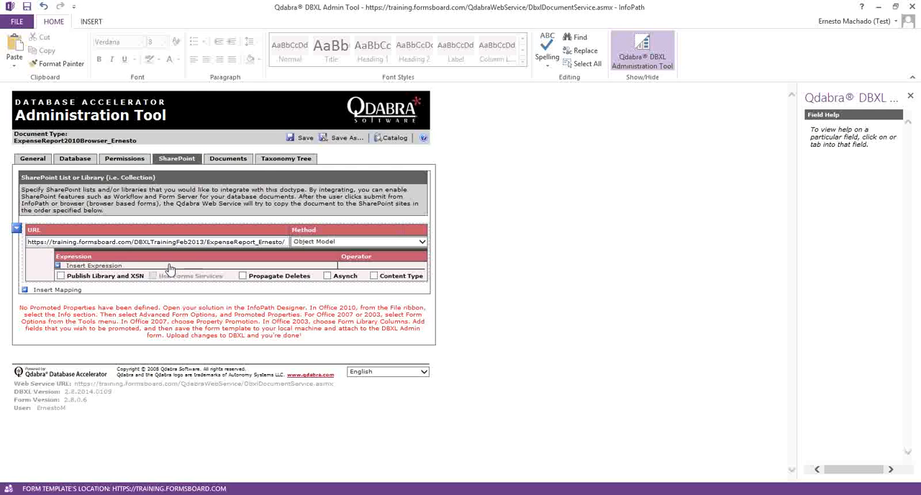
Step: Enable Publish Library and XSN and Use Forms Services for the mapping, and save the document type
click(60, 275)
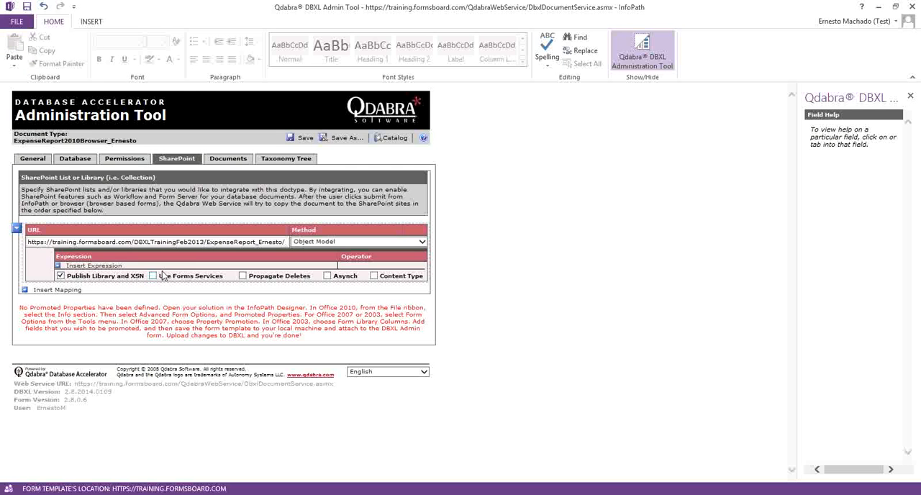
click(152, 276)
click(304, 137)
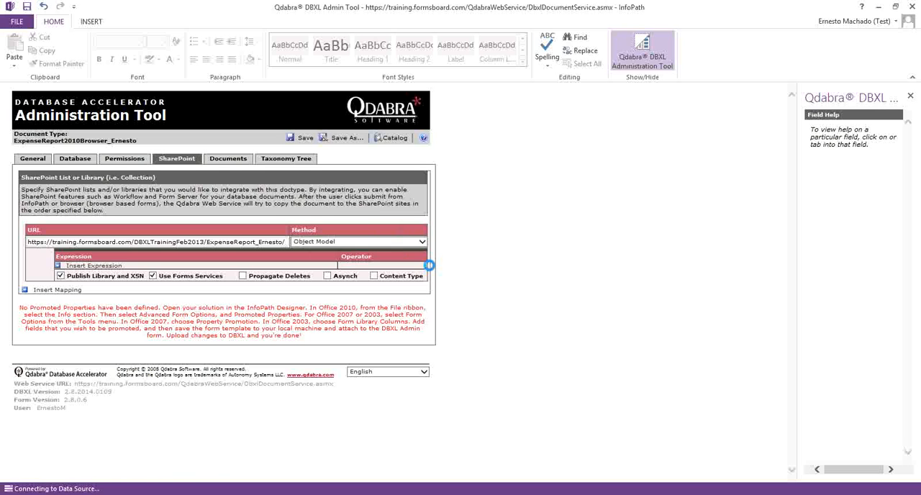
click(463, 286)
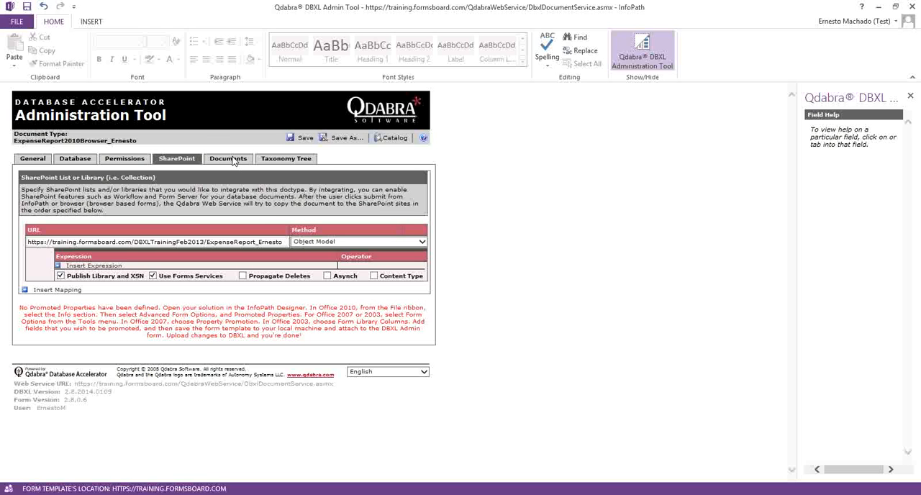
Step: View the document type's stored documents, and reload the SharePoint expense report library in Internet Explorer to check for copies
click(233, 161)
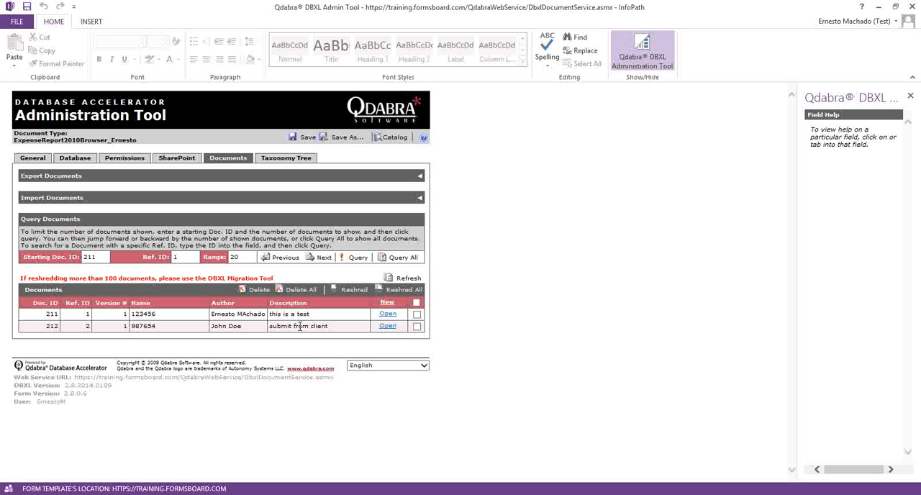
click(87, 464)
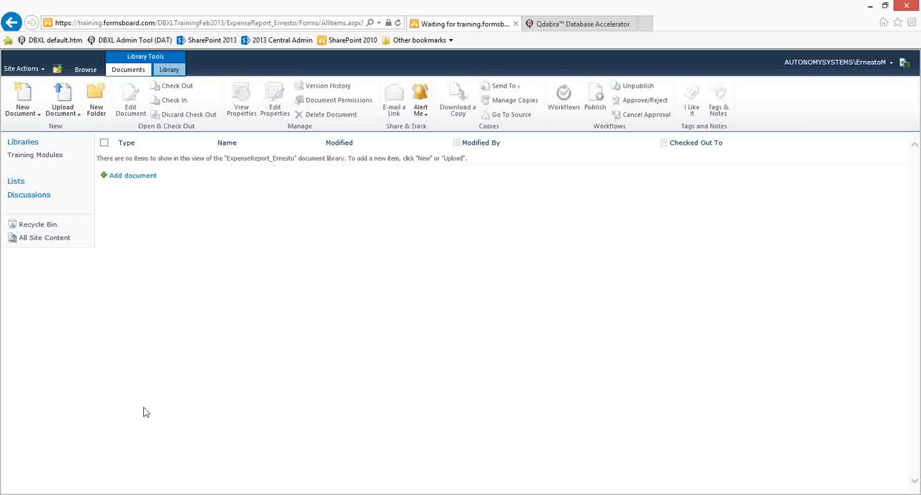
key(F5)
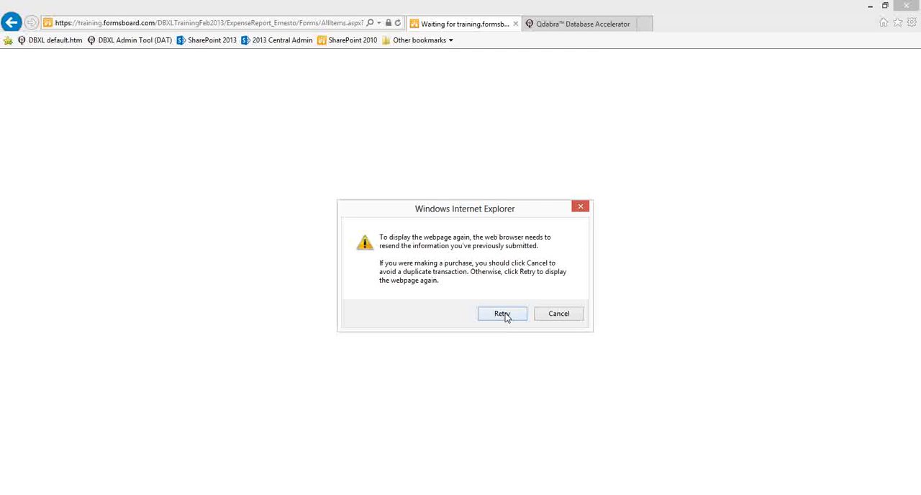
click(502, 315)
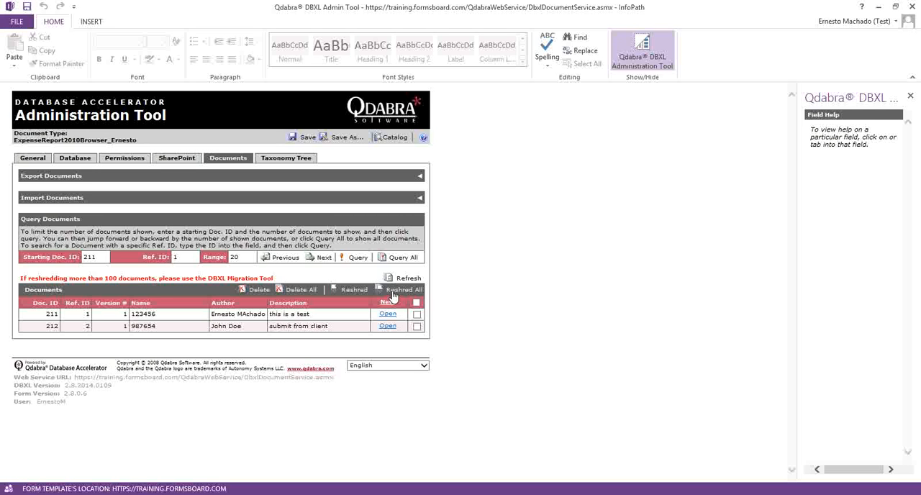
Step: Reshred all stored documents in the DBXL Admin Tool, and reload the expense report library in Internet Explorer
click(392, 291)
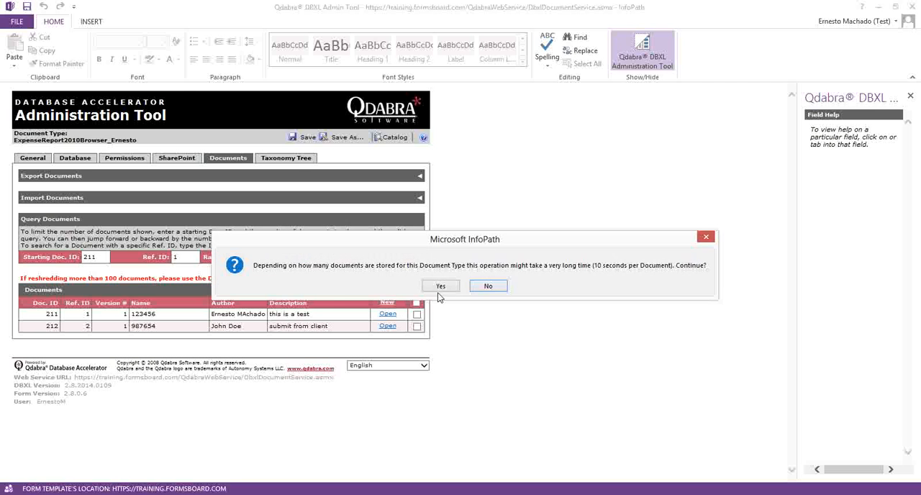
click(441, 286)
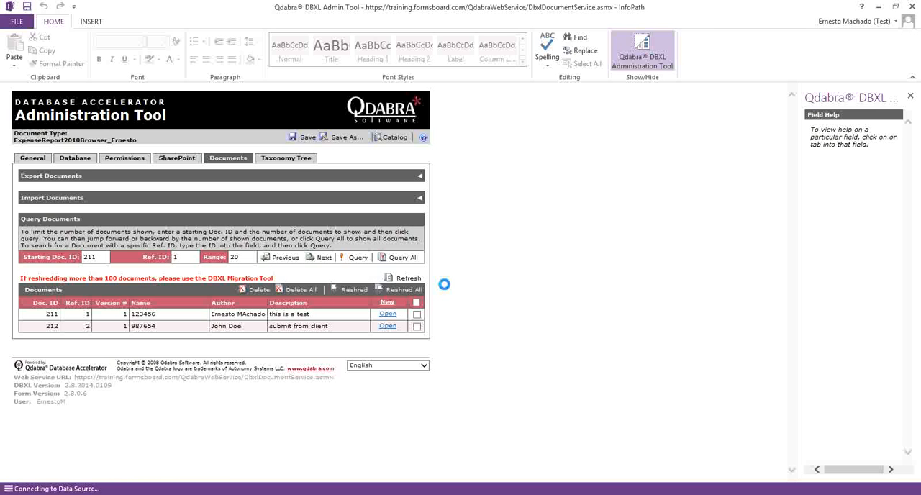
click(464, 287)
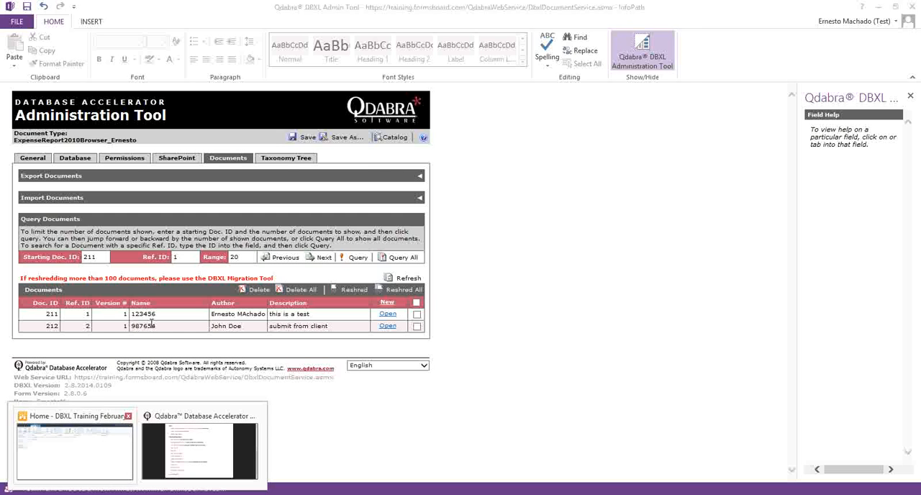
click(64, 451)
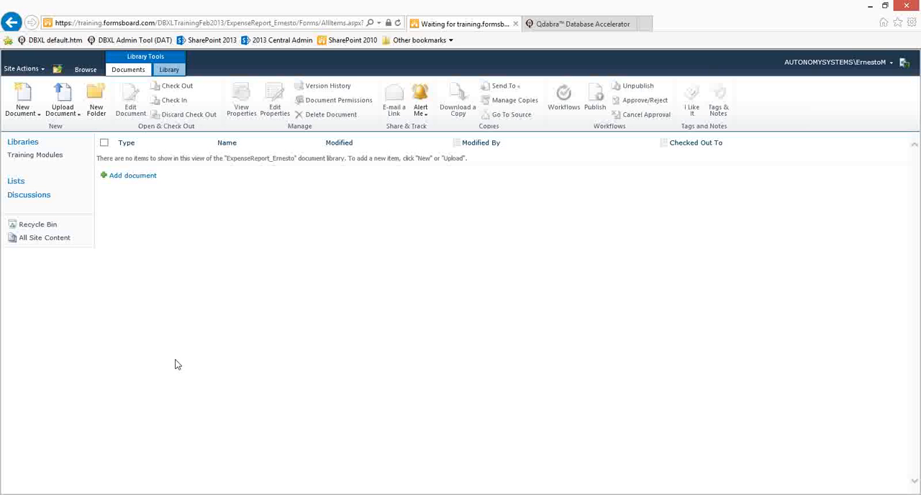
click(496, 314)
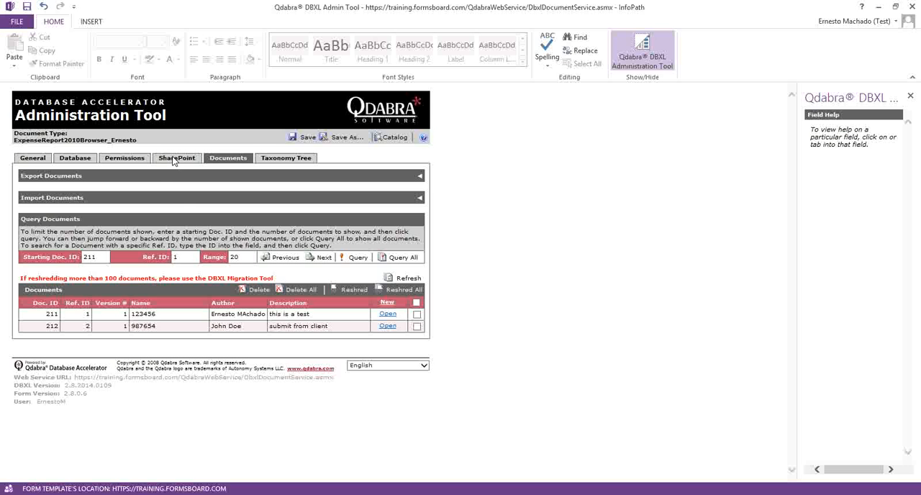
Step: Return to the DBXL Admin Tool and insert an empty expression under the SharePoint library mapping
click(175, 159)
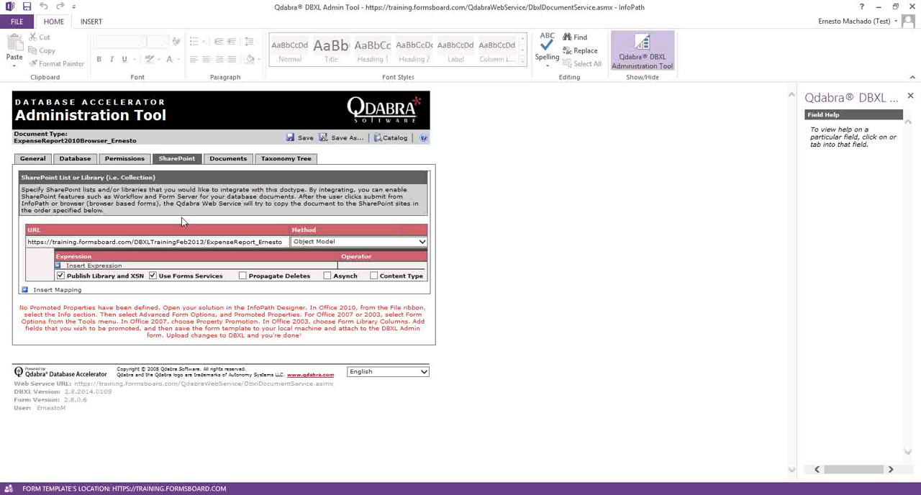
click(95, 266)
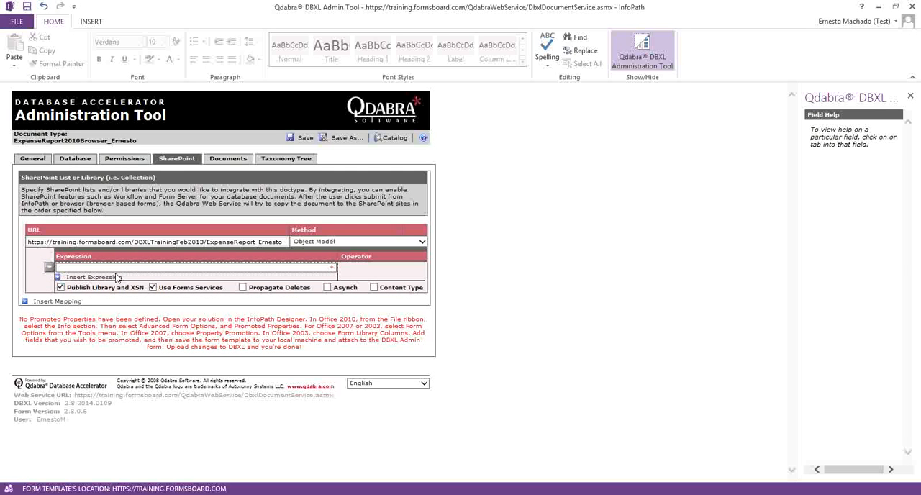
click(101, 268)
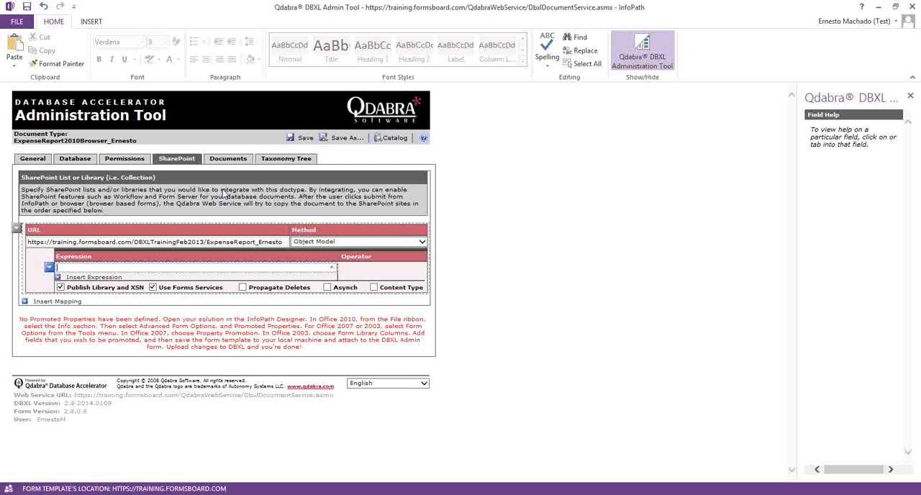
Step: Open the stored expense report 123456 from the document type's documents and set its Department to Support
click(230, 160)
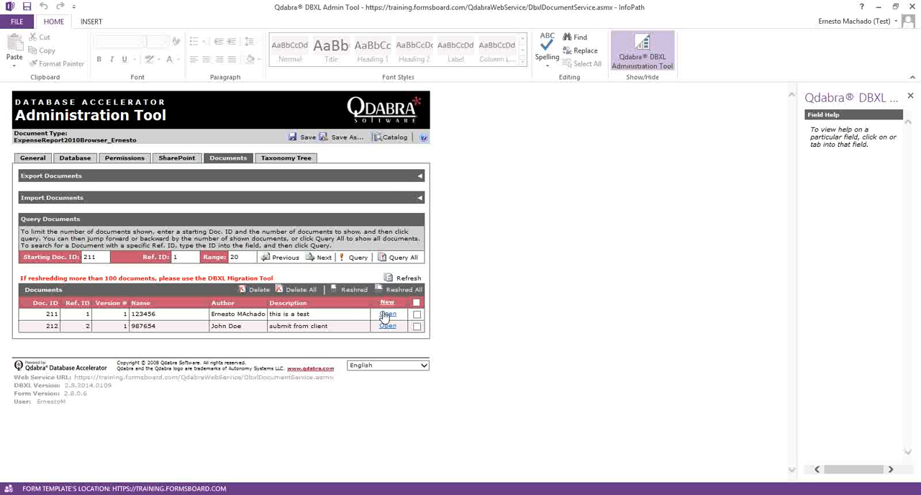
click(387, 314)
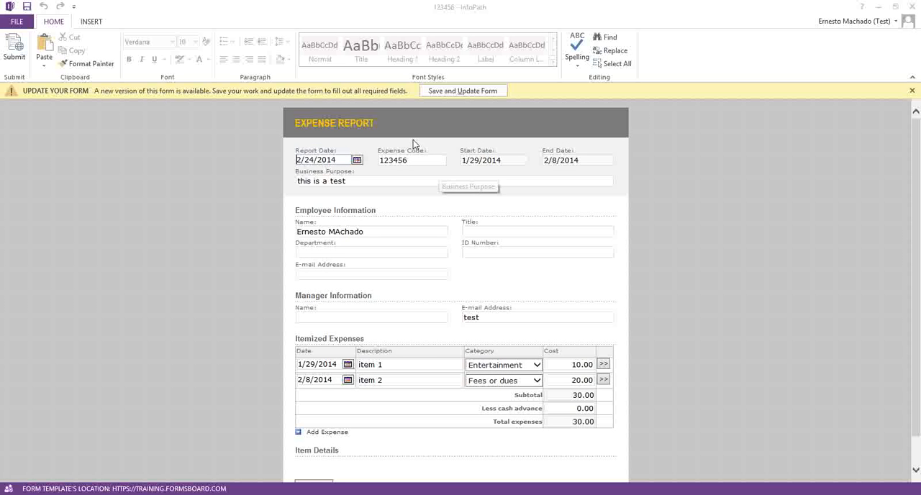
click(342, 250)
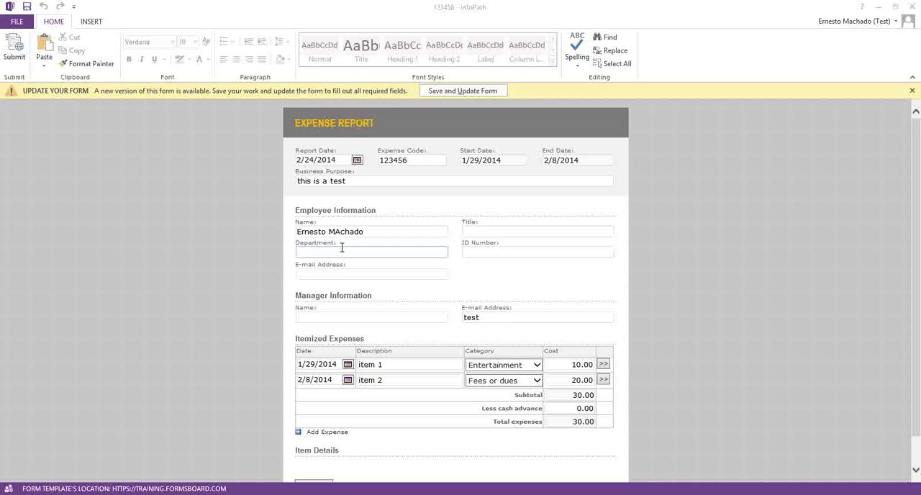
text(Support)
key(Tab)
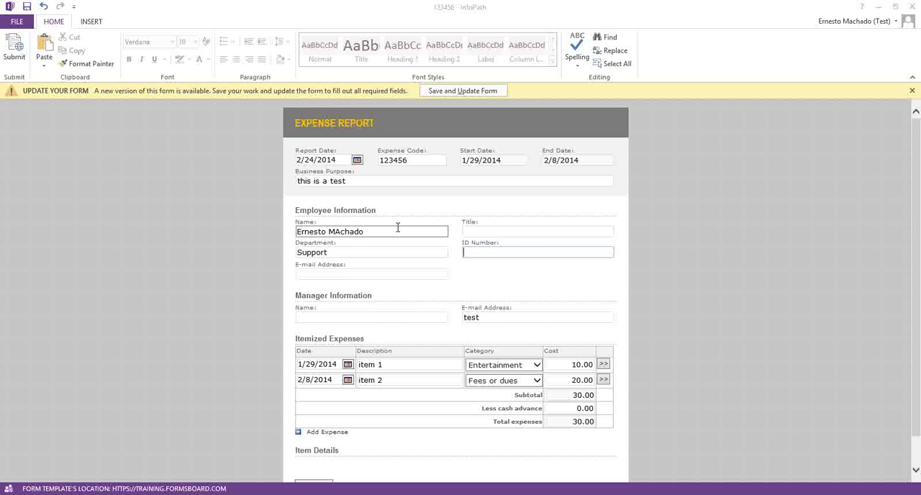
Step: Submit the expense report, updating the form to its new version first and submitting it again
scroll(329, 408, down, 2)
click(314, 454)
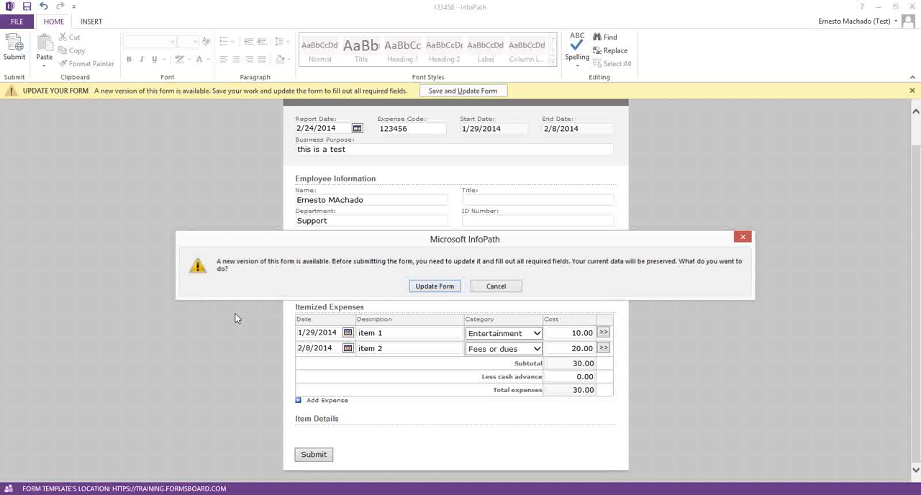
click(438, 287)
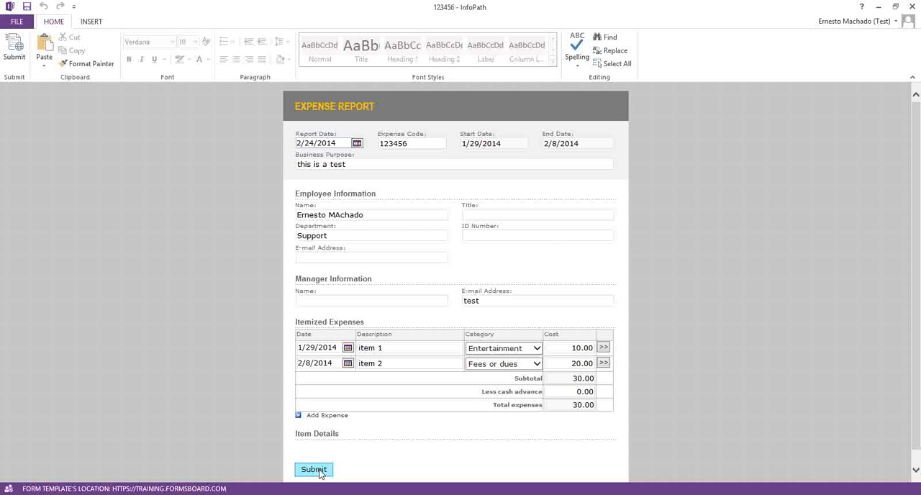
click(319, 471)
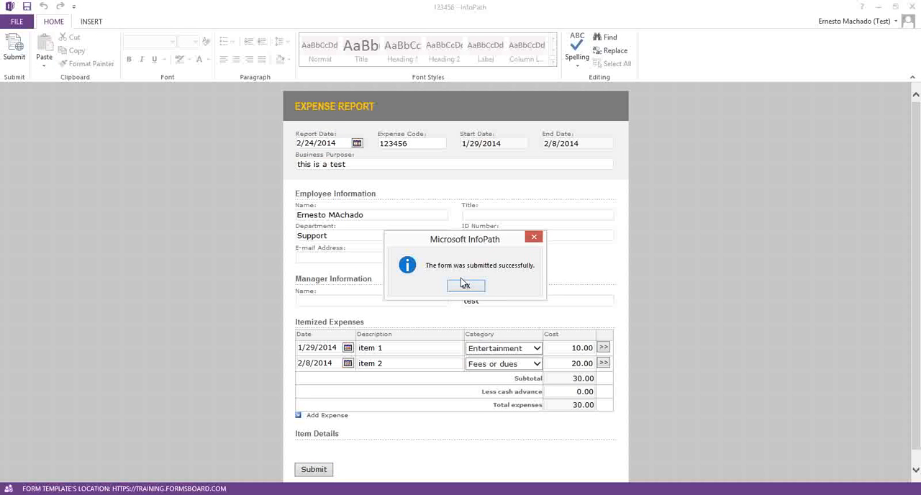
click(466, 287)
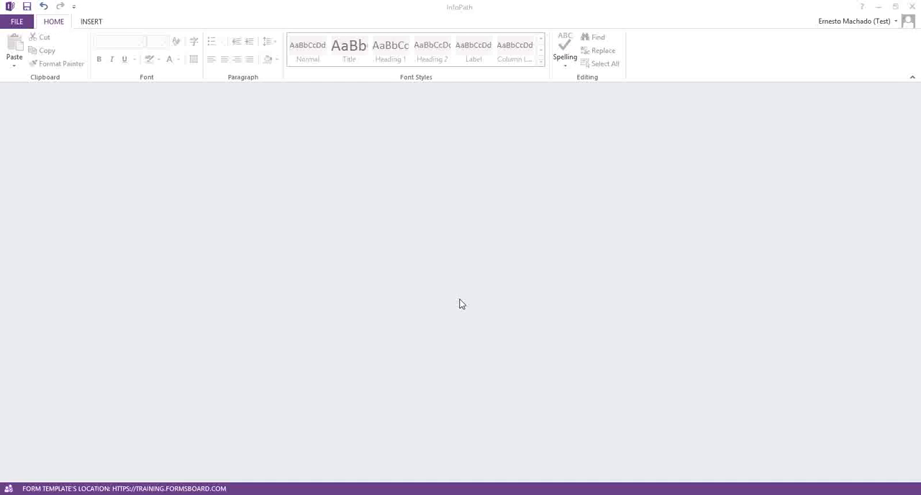
Step: Close the submitted form, refresh the stored documents list and check the version number of document 123456
click(911, 6)
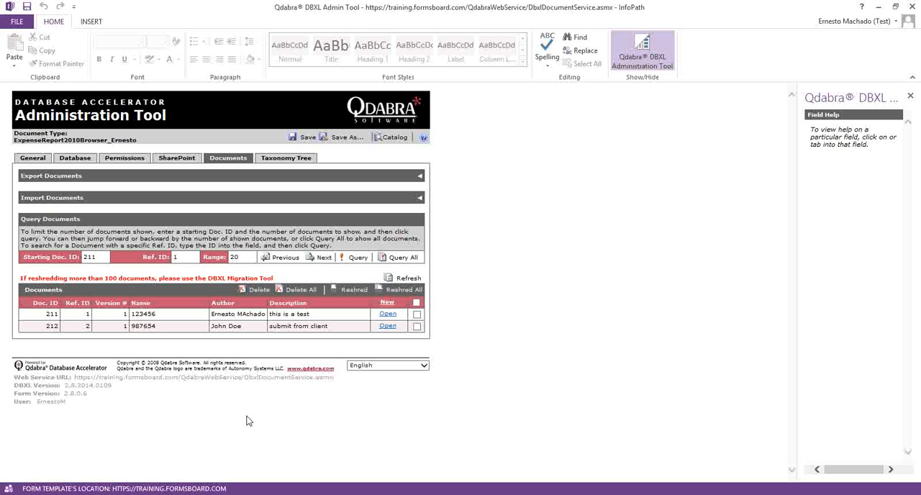
click(124, 315)
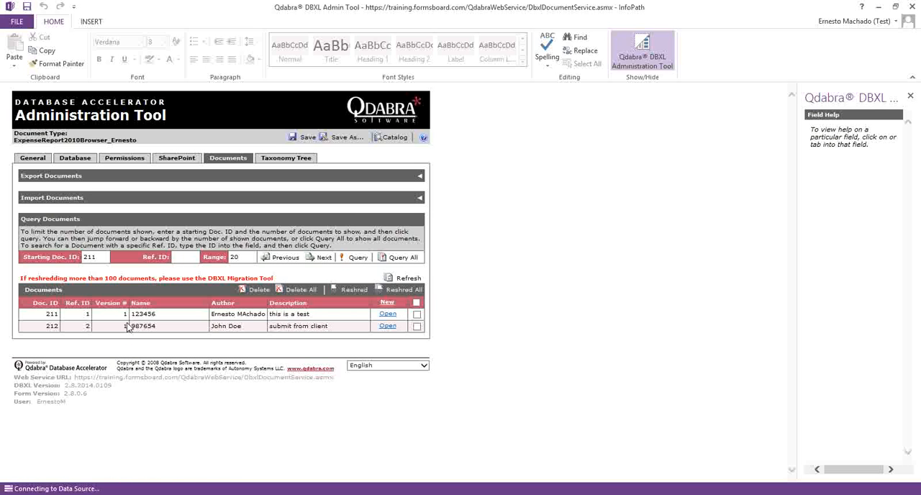
double_click(125, 315)
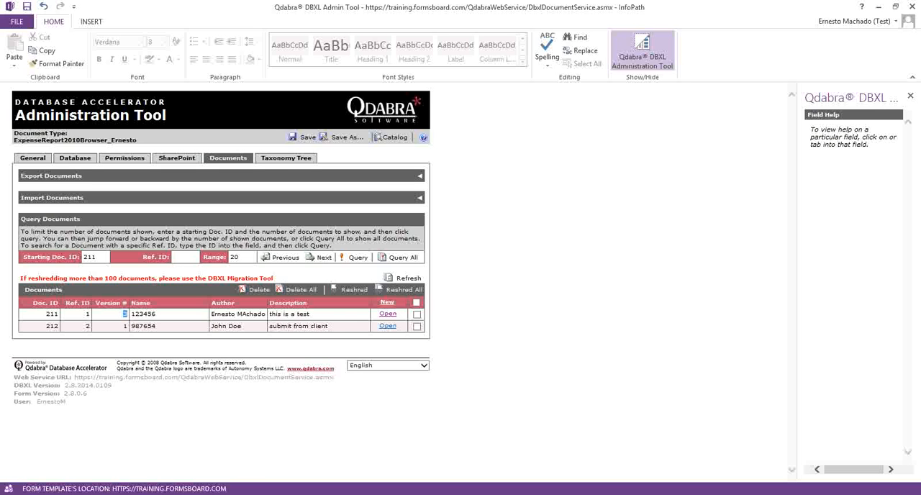
Step: Open document 123456 from the SharePoint library in Internet Explorer and check its Department value
mouse_move(136, 493)
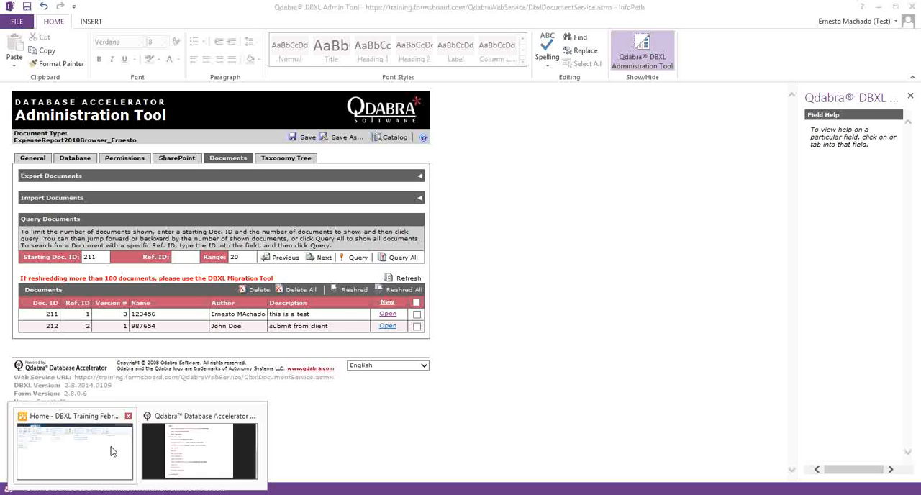
click(110, 447)
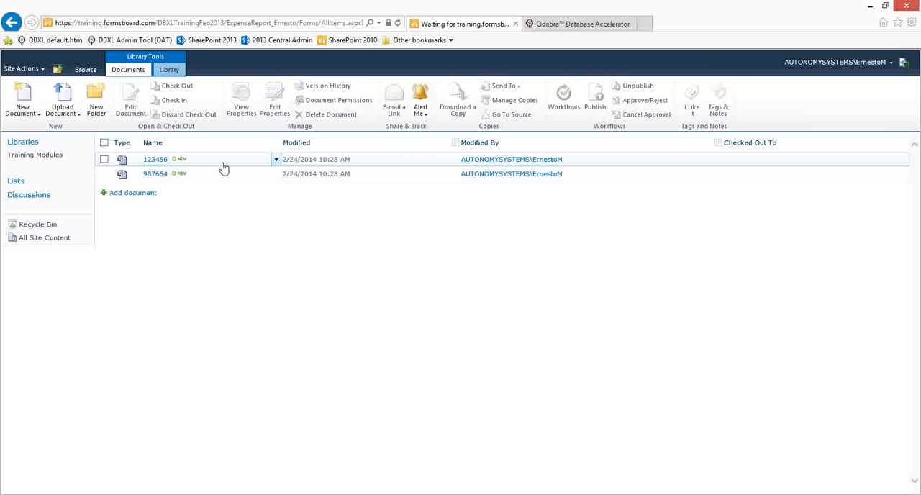
click(153, 161)
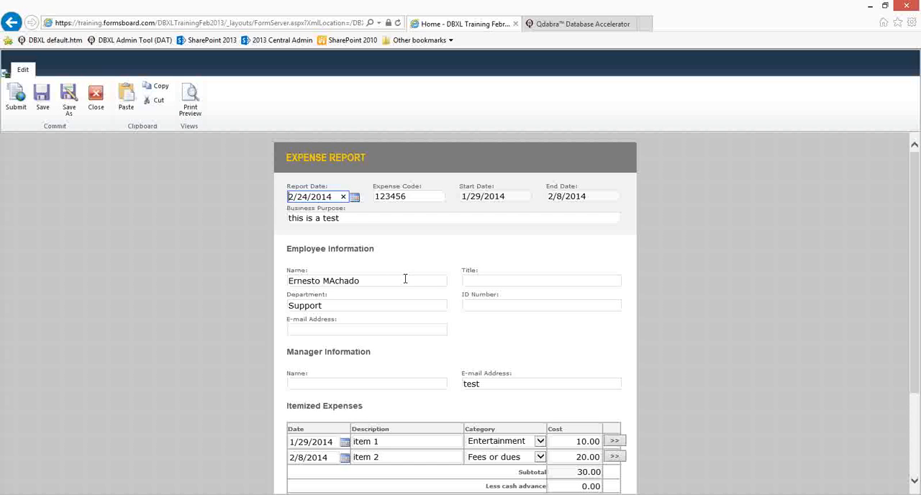
drag(361, 308, 273, 305)
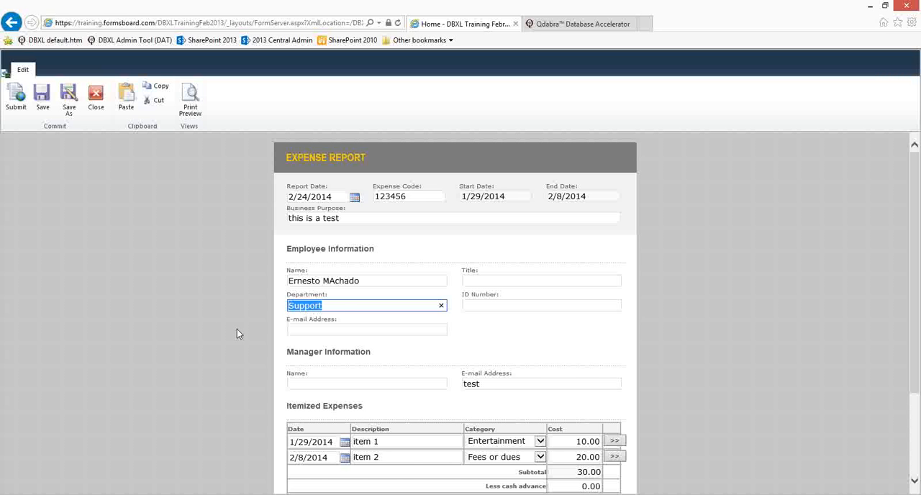
drag(345, 307, 264, 307)
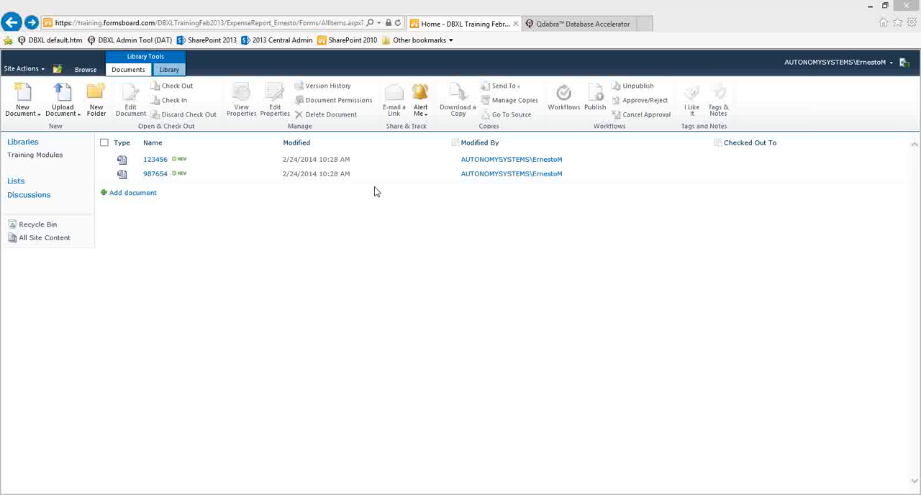
Step: Review the columns and general options in the expense report library's settings, and return to its document list
click(173, 70)
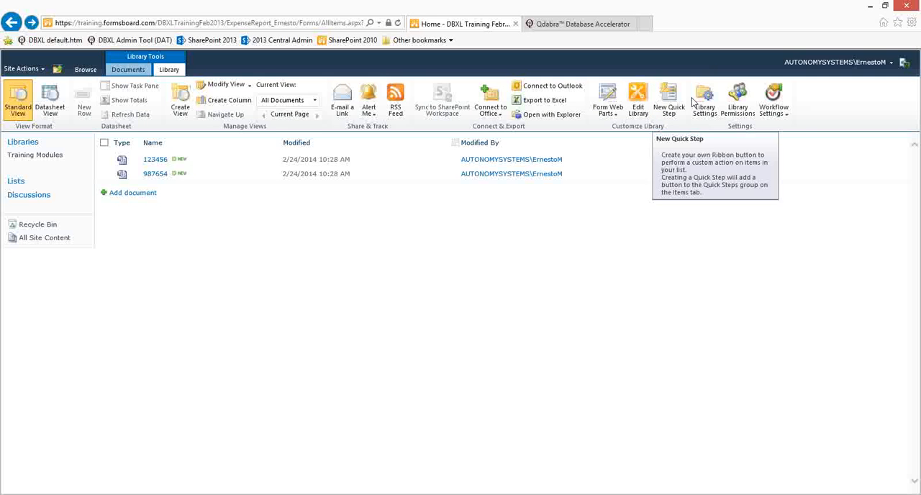
click(701, 101)
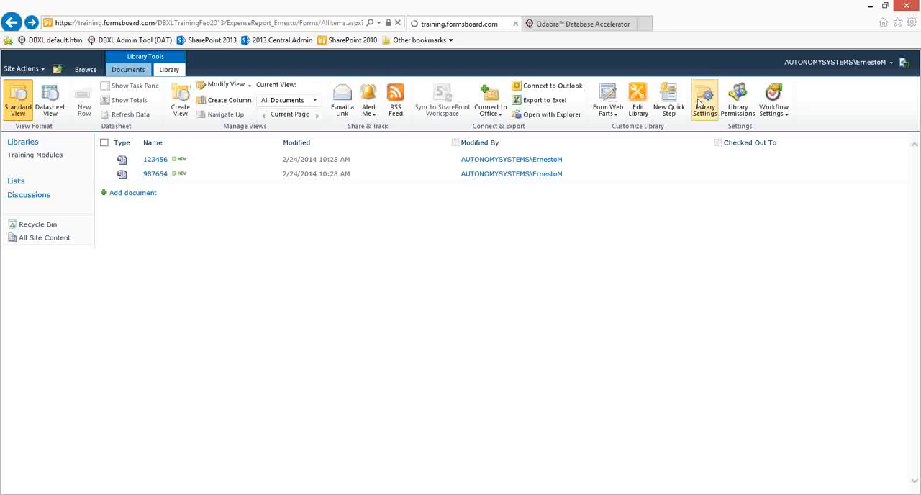
scroll(597, 250, down, 2)
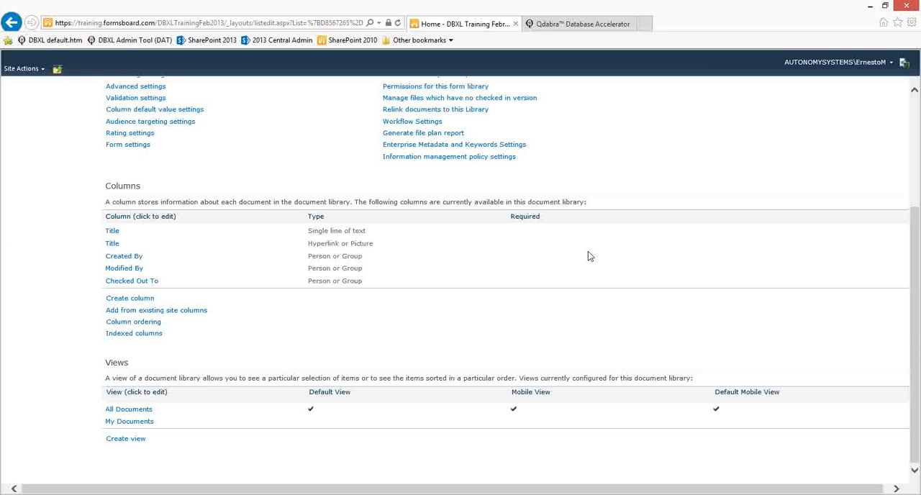
scroll(191, 292, up, 2)
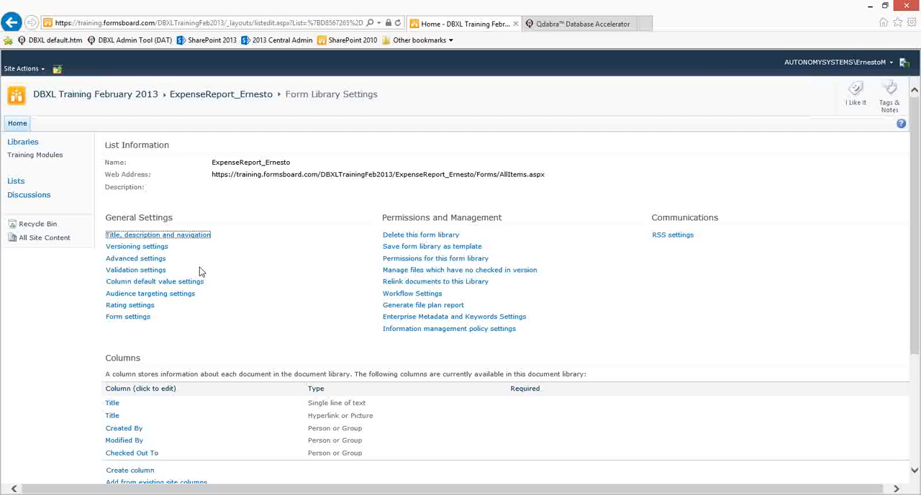
click(11, 21)
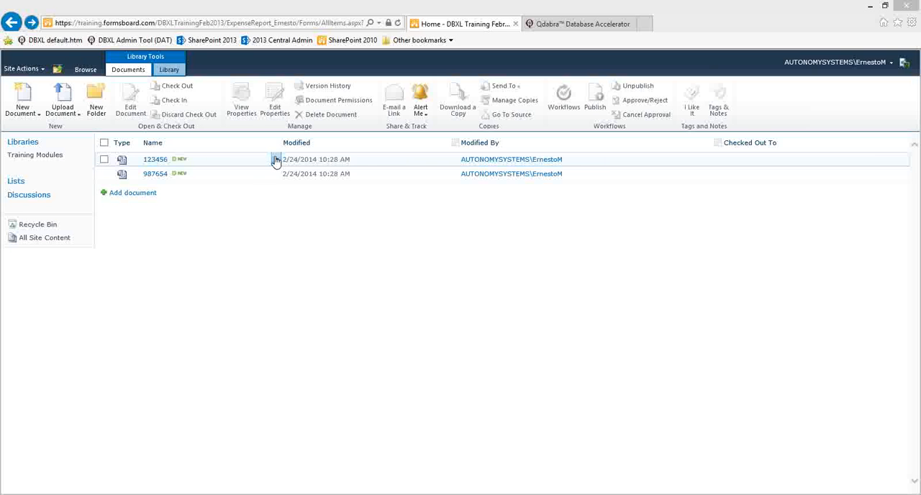
click(275, 160)
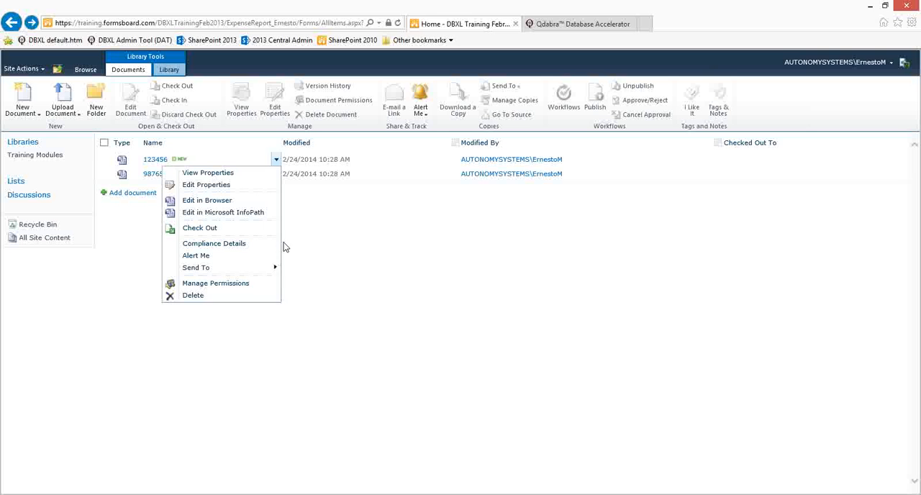
mouse_move(263, 268)
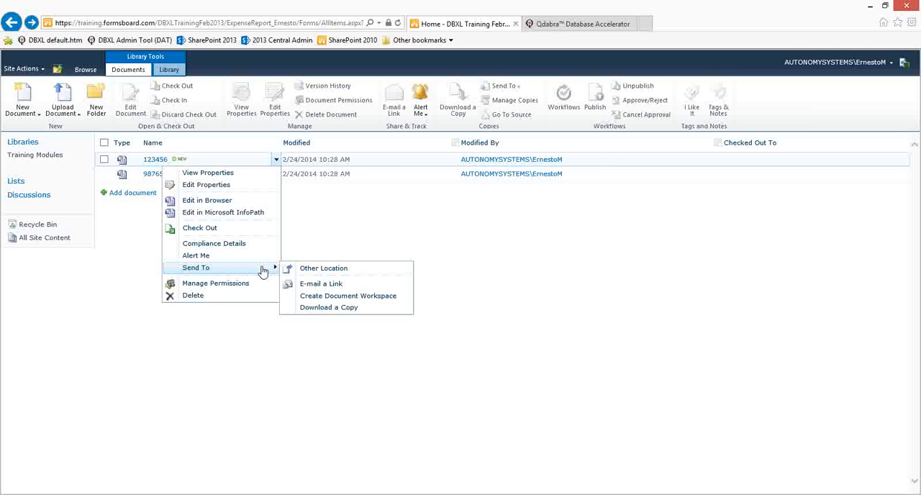
click(326, 307)
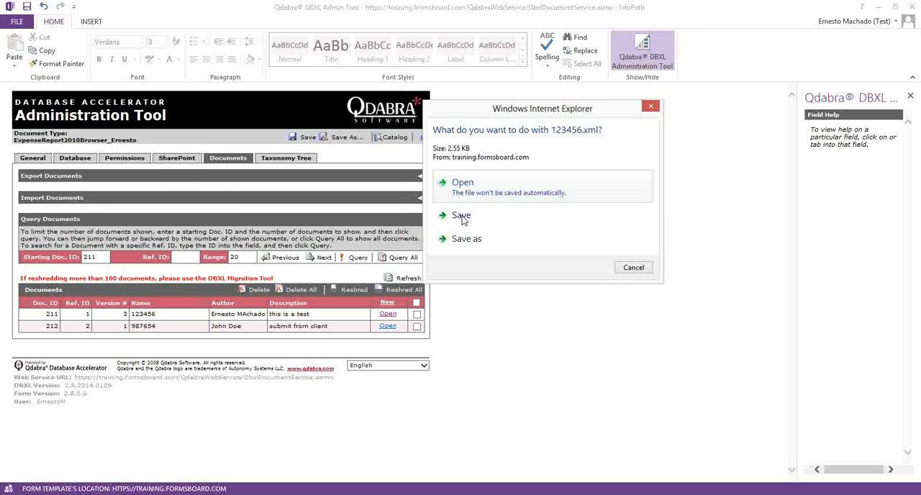
click(650, 106)
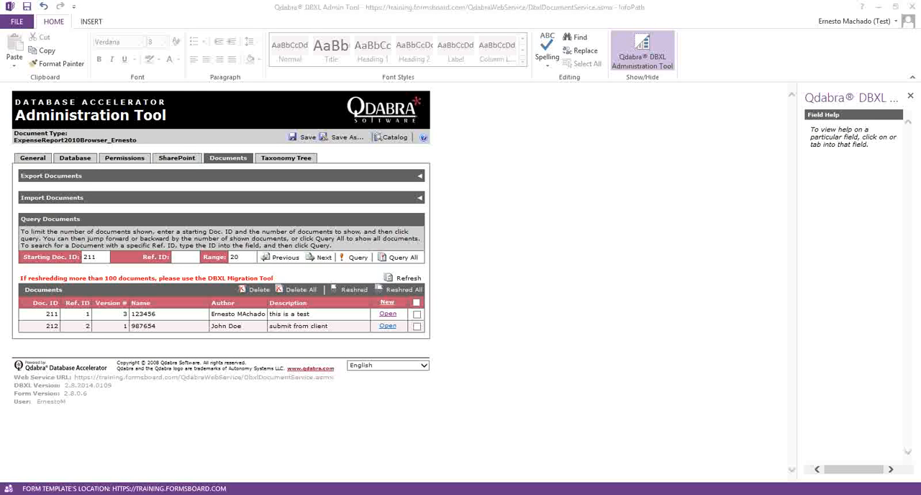
Step: Open the document type's SharePoint mapping expression and copy the XPath of the employee's department field from the expense report template in InfoPath Designer
click(184, 159)
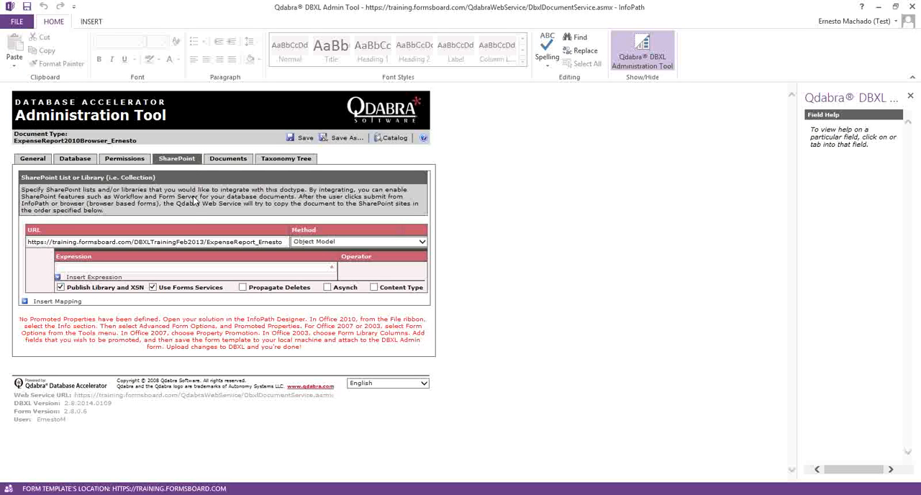
click(184, 264)
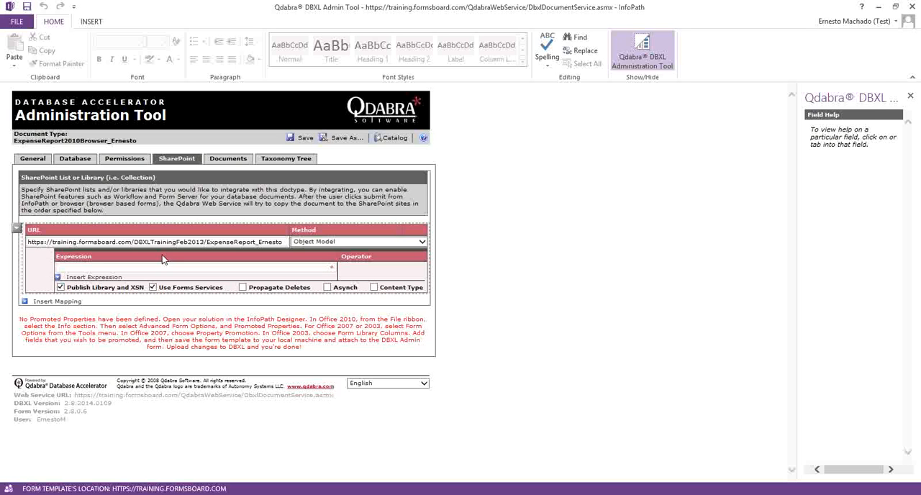
click(164, 267)
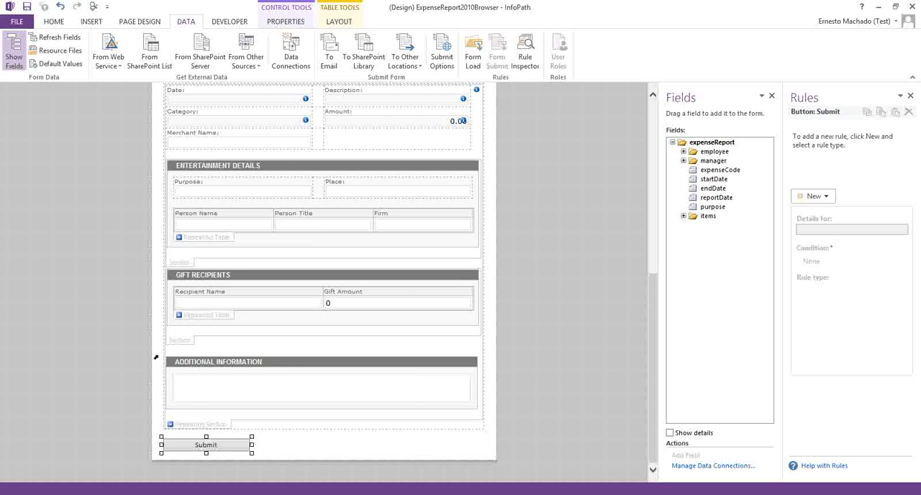
scroll(354, 316, up, 10)
scroll(361, 317, down, 4)
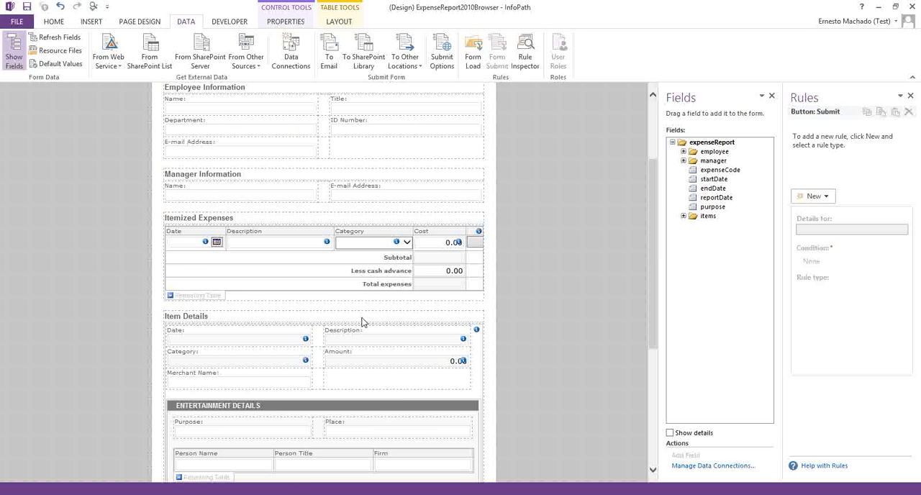
scroll(361, 319, up, 3)
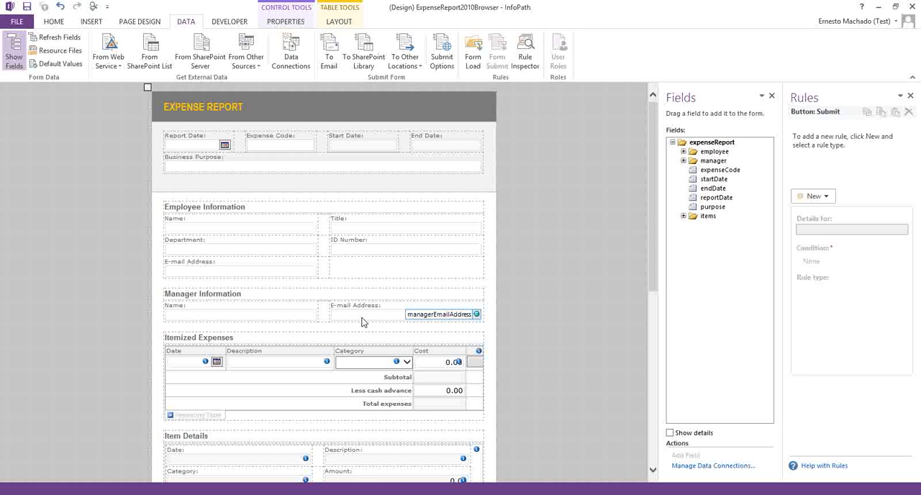
click(250, 250)
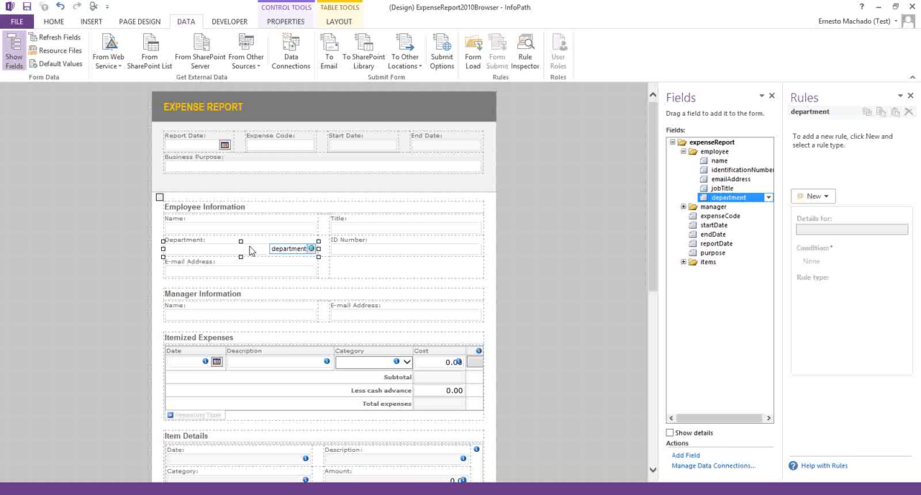
right_click(716, 201)
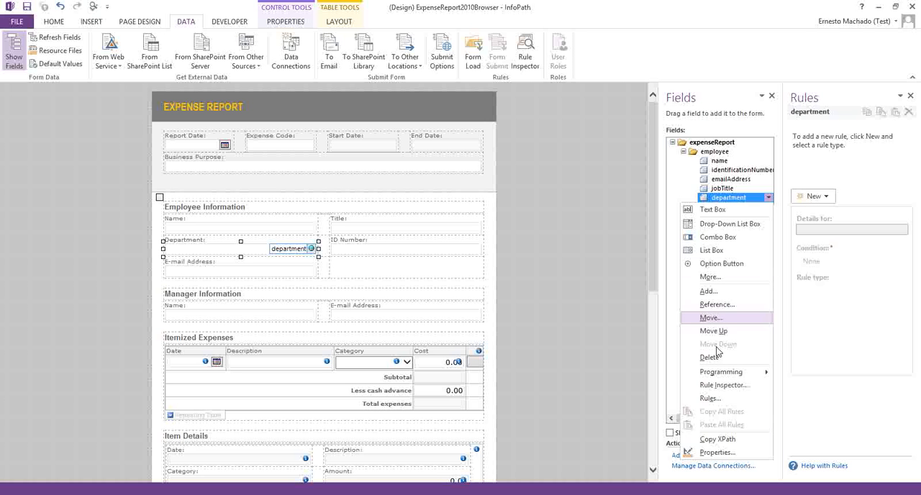
click(715, 439)
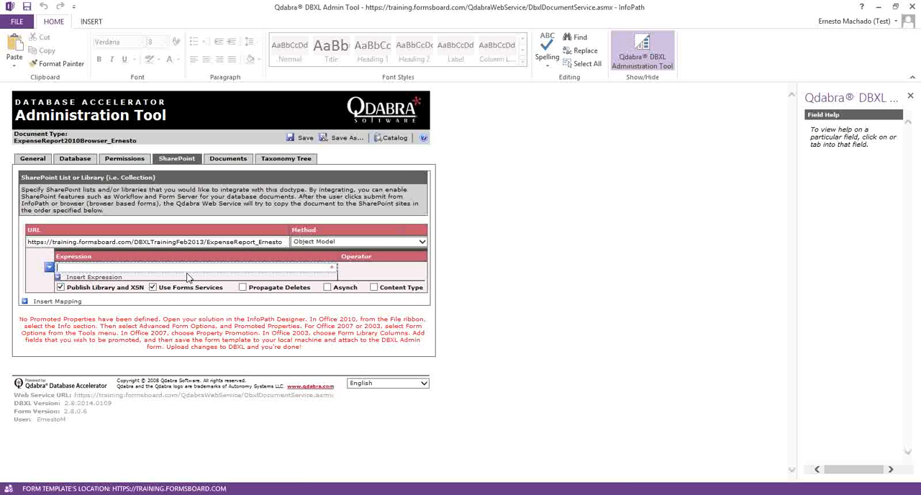
Step: Set the library mapping's expression to /my:expenseReport/my:employee/my:department = "Support" in the DBXL Administration Tool
key(ctrl+v)
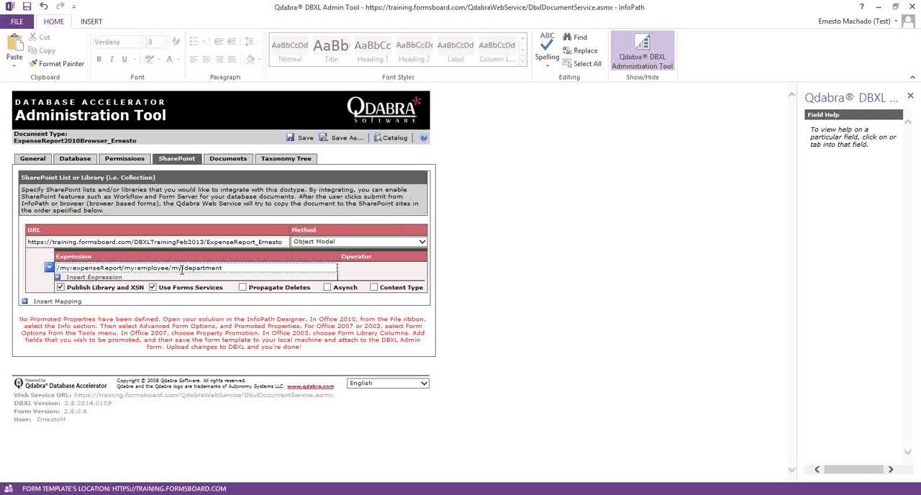
text(= )
text('SUPPO)
key(BackSpace)
key(BackSpace)
key(BackSpace)
key(BackSpace)
text(upport")
Step: Add a second SharePoint mapping whose URL is the first mapping's URL with the suffix 2
click(95, 243)
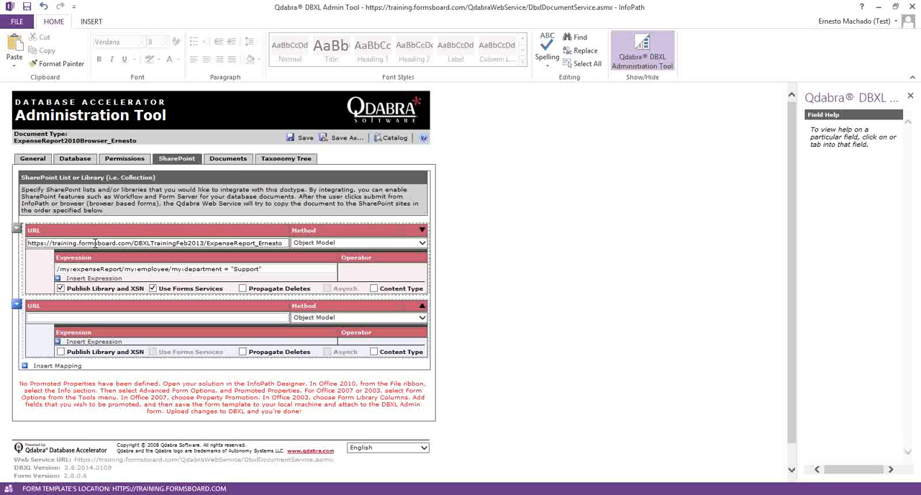
key(ctrl+a)
click(94, 319)
key(ctrl+v)
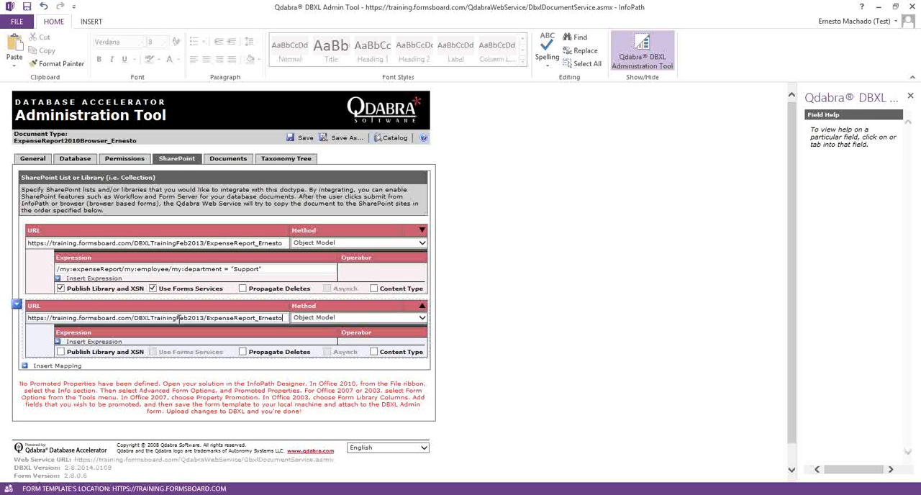
text(2)
Step: Give the second mapping the expression /my:expenseReport/my:employee/my:department != "Support", copied from the first mapping and negated
click(202, 268)
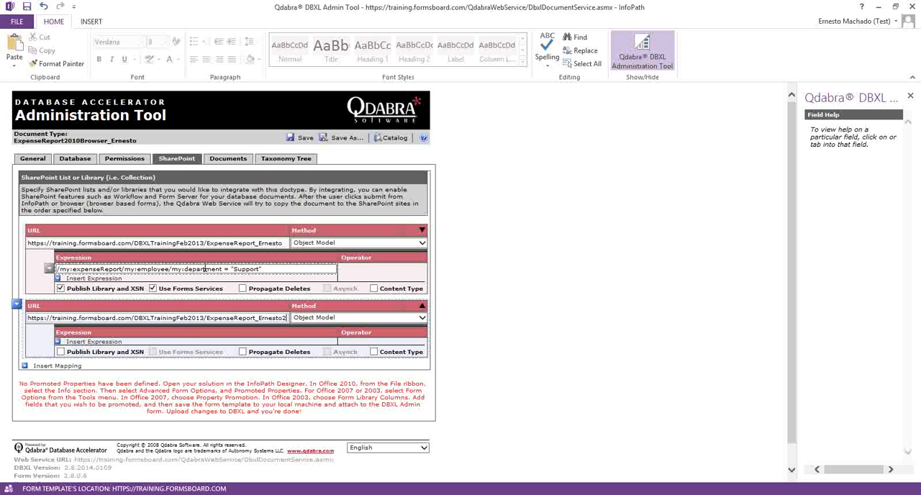
key(ctrl+a)
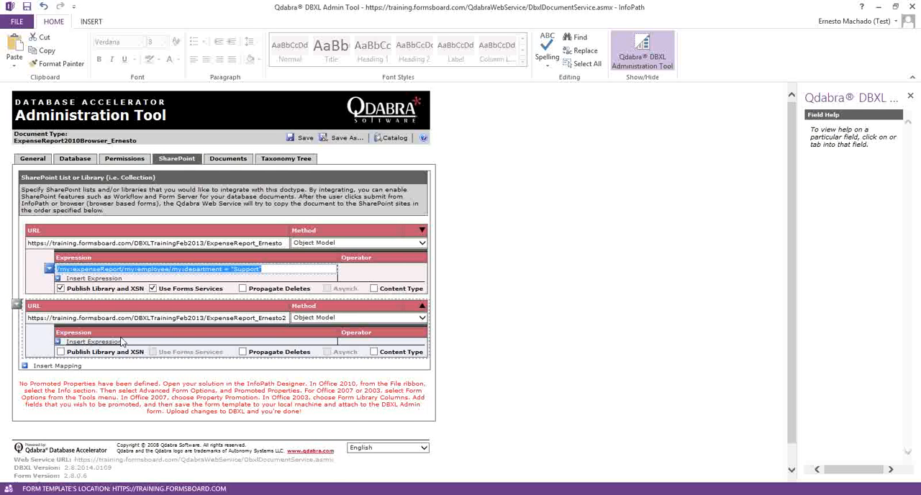
click(94, 342)
click(183, 343)
key(ctrl+v)
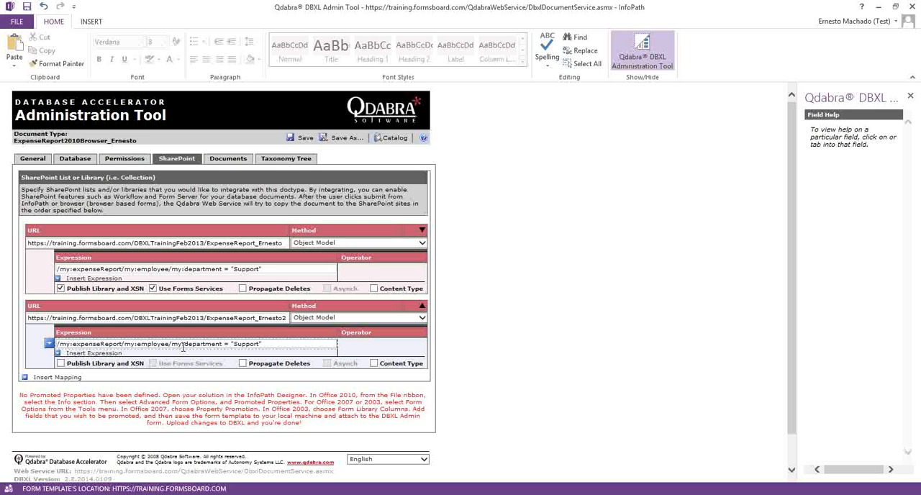
key(Left)
text(!)
Step: Enable Publish Library and XSN and Use Forms Services for the second mapping, and save the document type
click(250, 243)
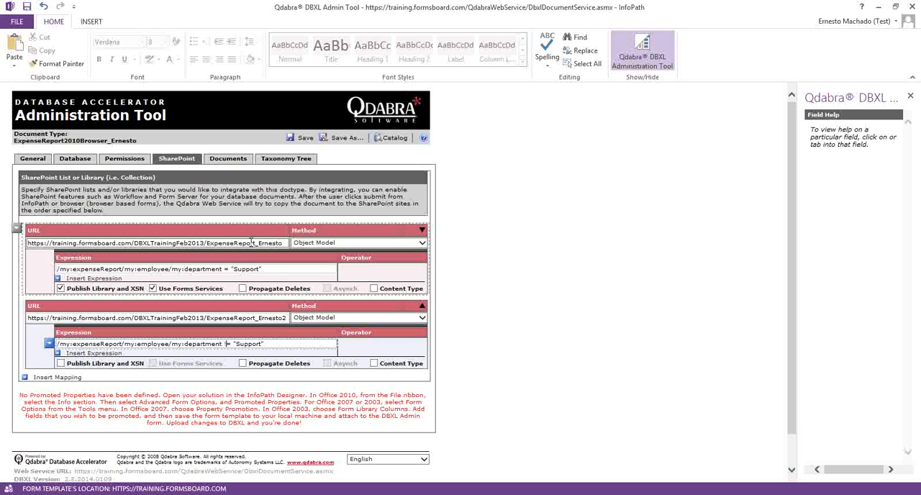
click(256, 318)
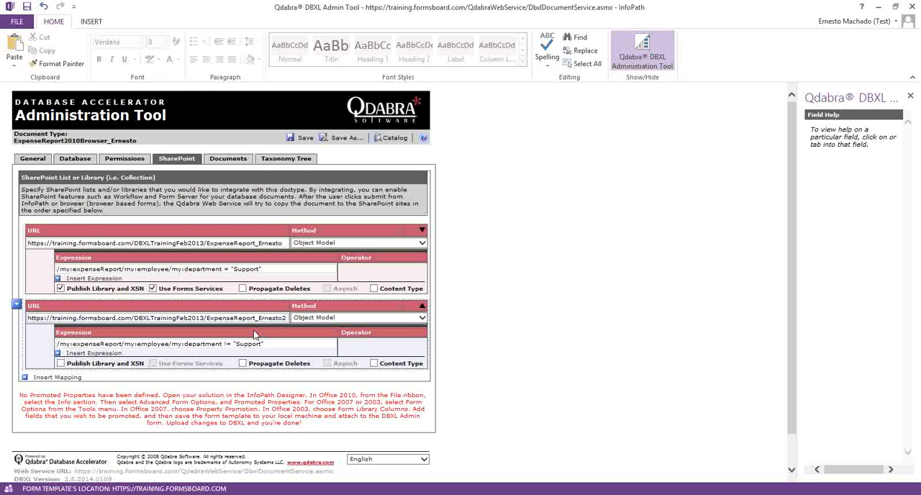
click(60, 363)
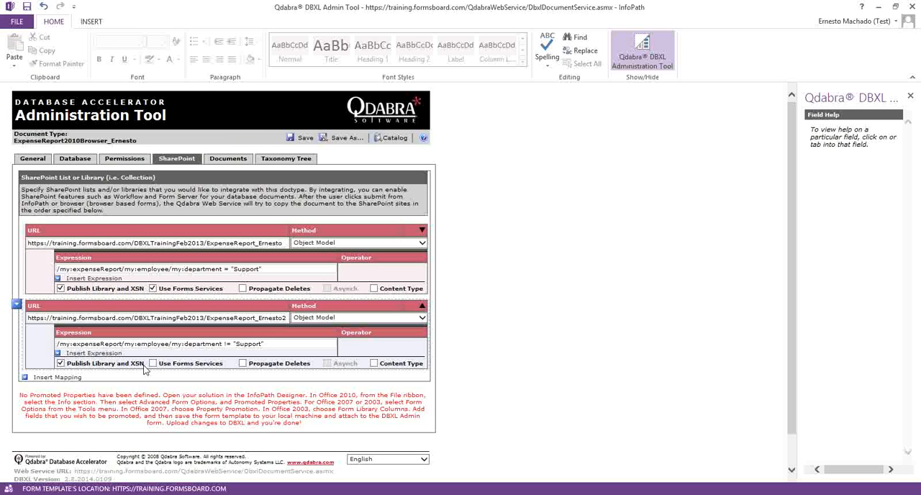
click(153, 364)
click(221, 268)
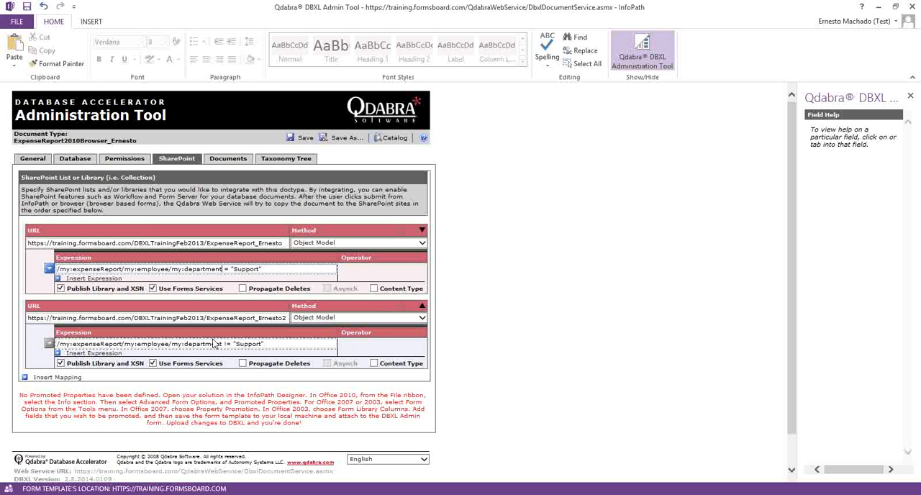
click(297, 140)
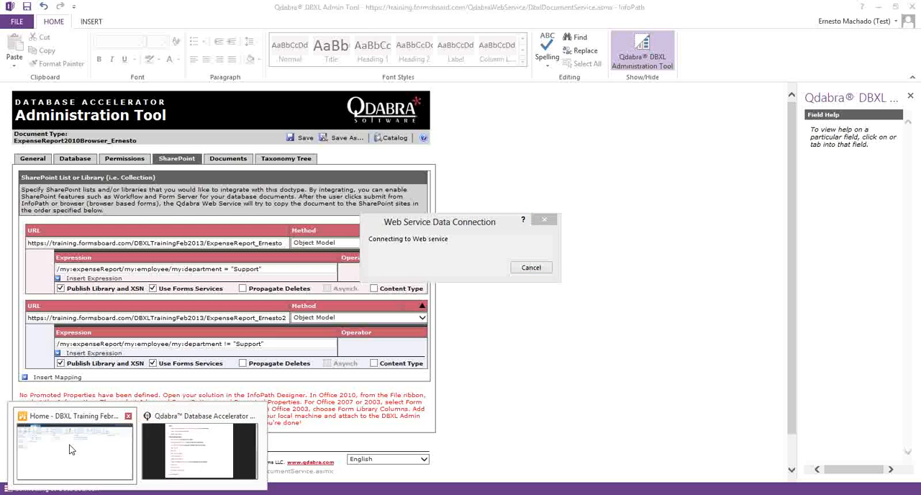
Step: Open the second expense report library from All Site Content in a new Internet Explorer tab and compare its documents with the first library's
click(70, 449)
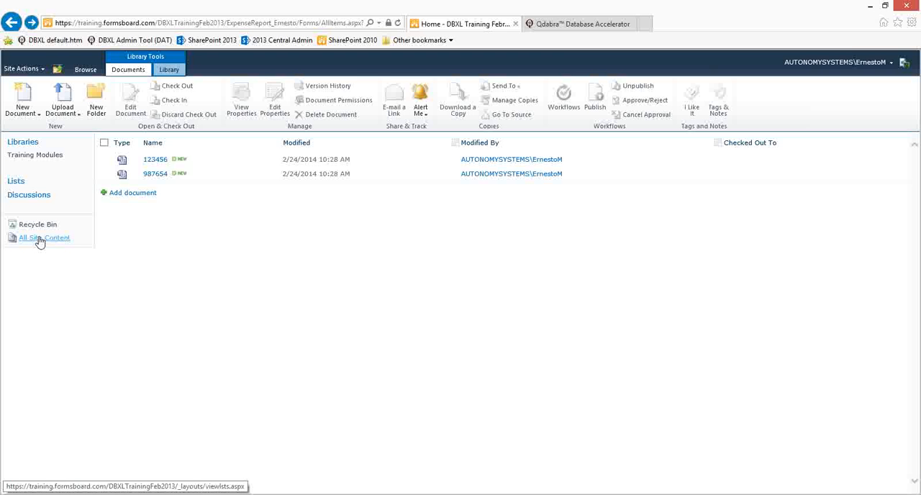
middle_click(40, 241)
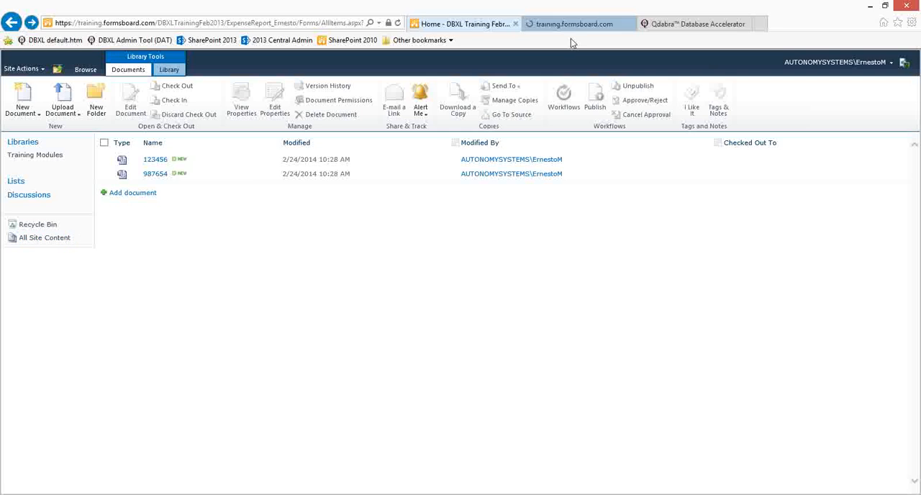
click(568, 23)
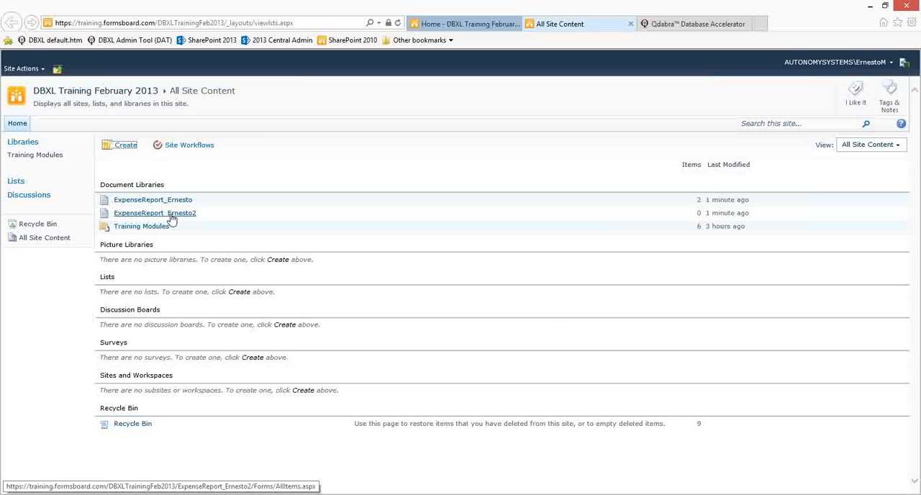
key(alt+Tab)
click(457, 289)
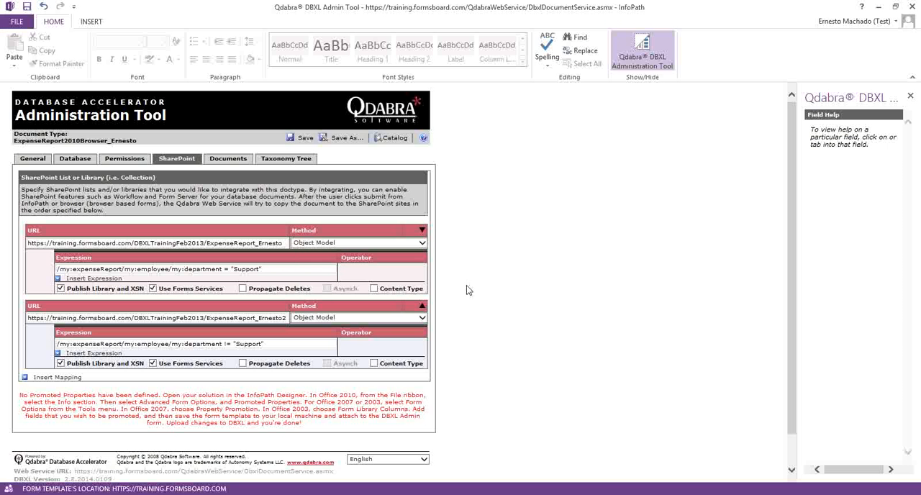
key(alt+Tab)
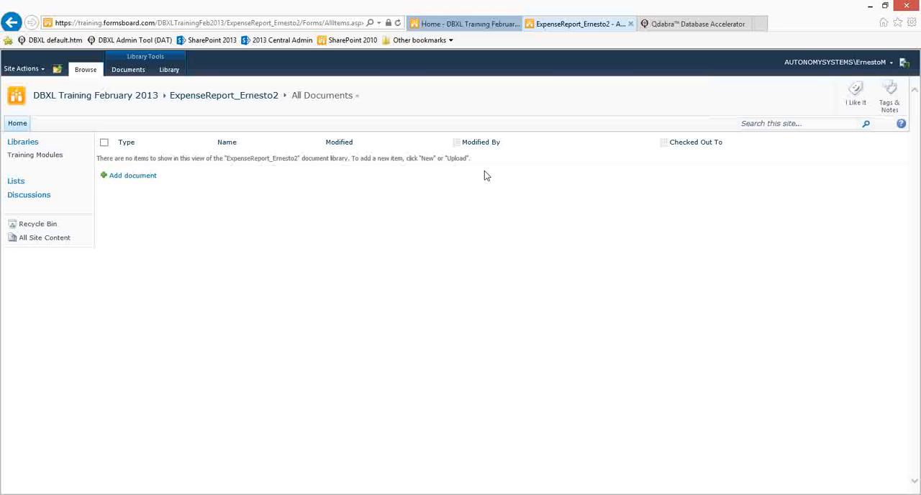
click(486, 24)
click(536, 24)
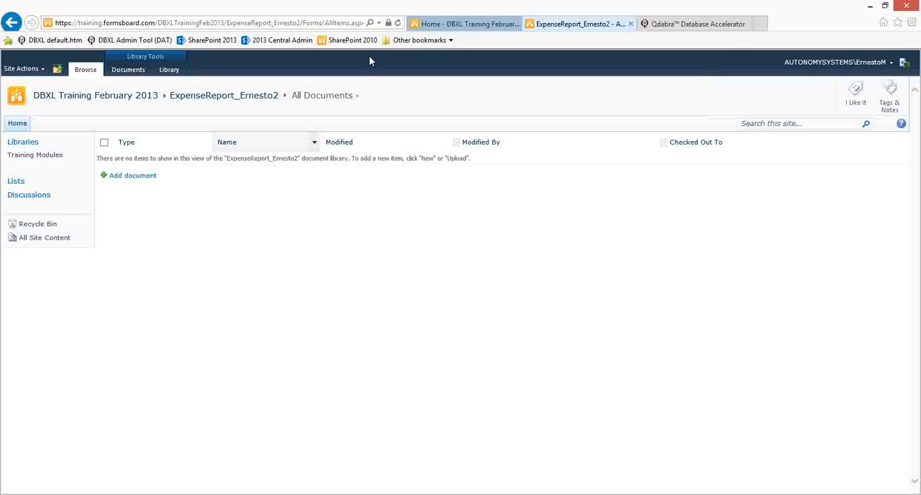
click(443, 26)
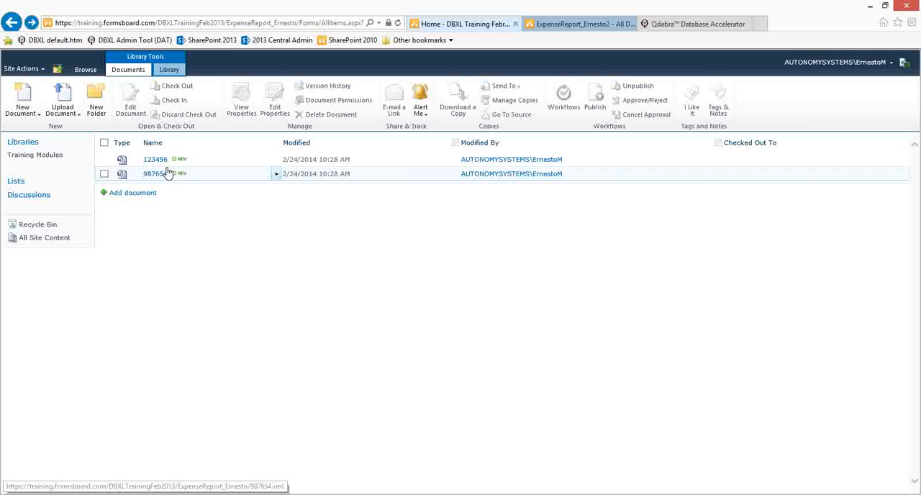
Step: Reshred all stored documents of the expense report document type in the DBXL Administration Tool
key(alt+Tab)
click(218, 159)
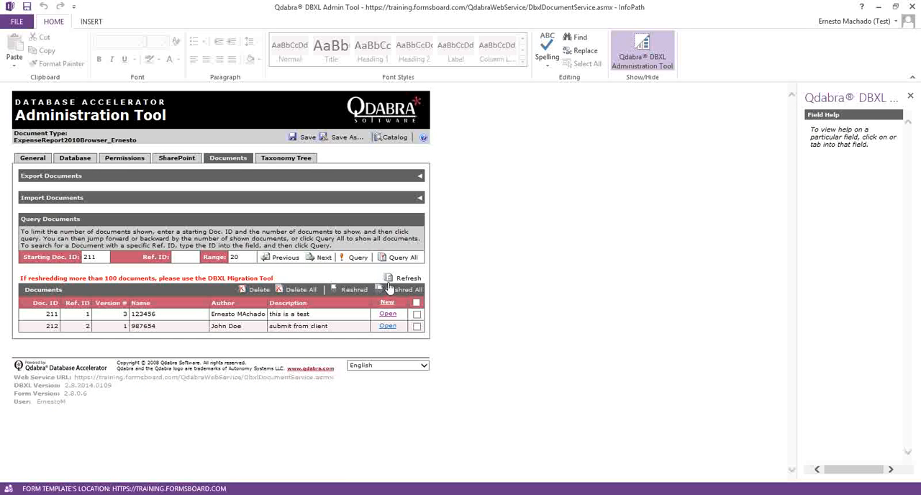
click(399, 289)
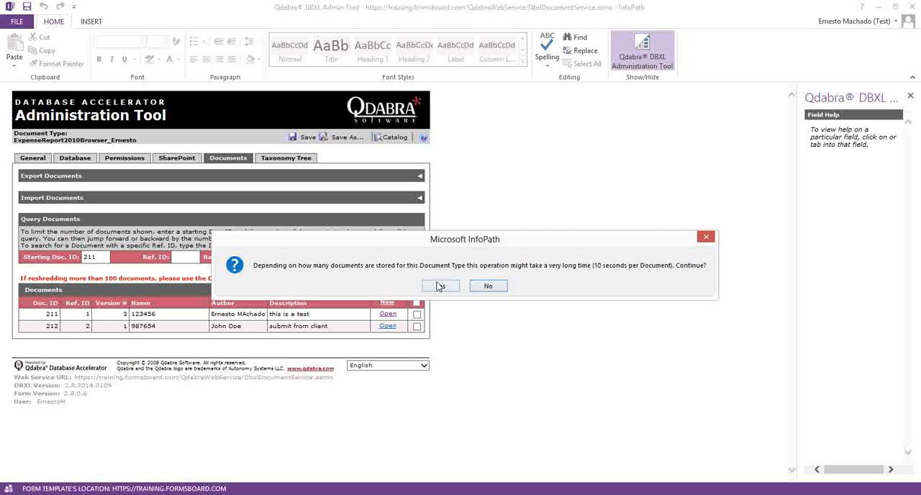
click(440, 285)
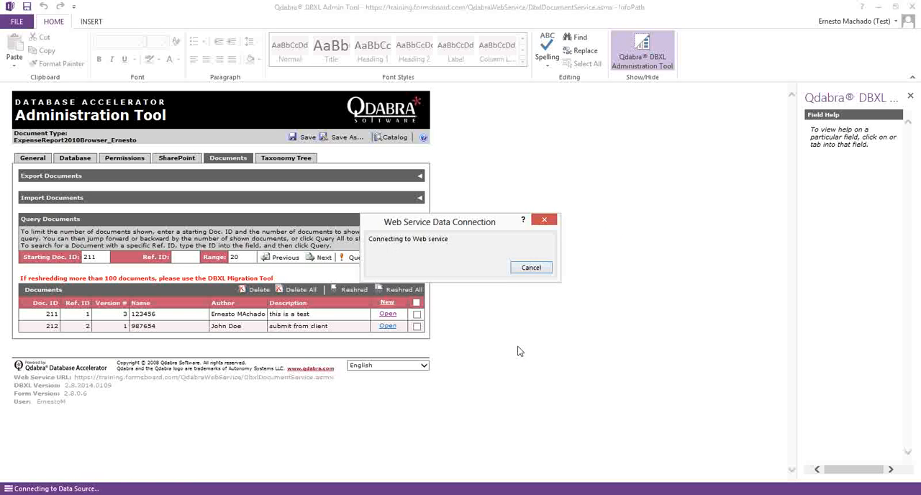
click(479, 285)
Step: Switch to Internet Explorer, refresh the first expense report library and open document 123456 to check its Department value
key(alt+Tab)
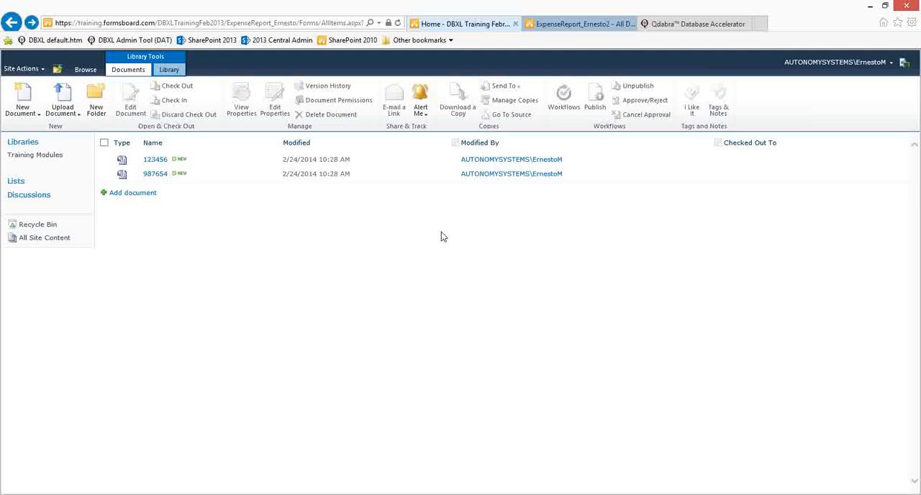
key(F5)
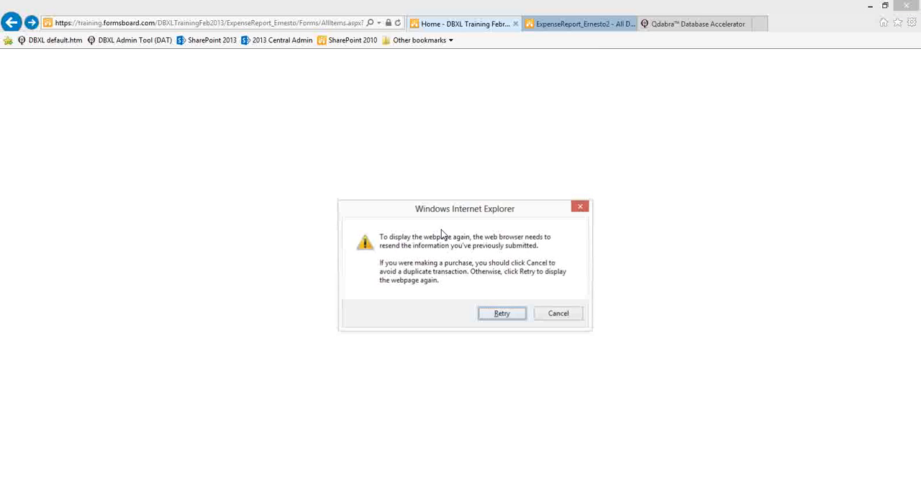
click(498, 315)
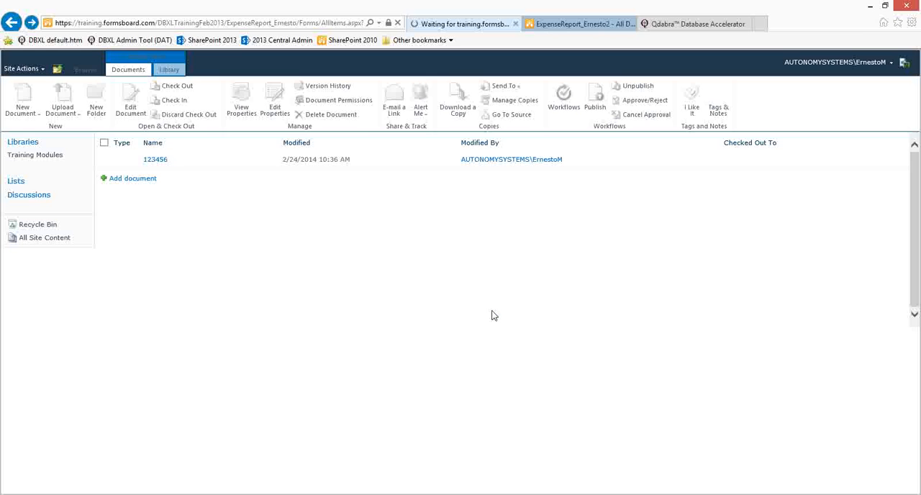
click(156, 161)
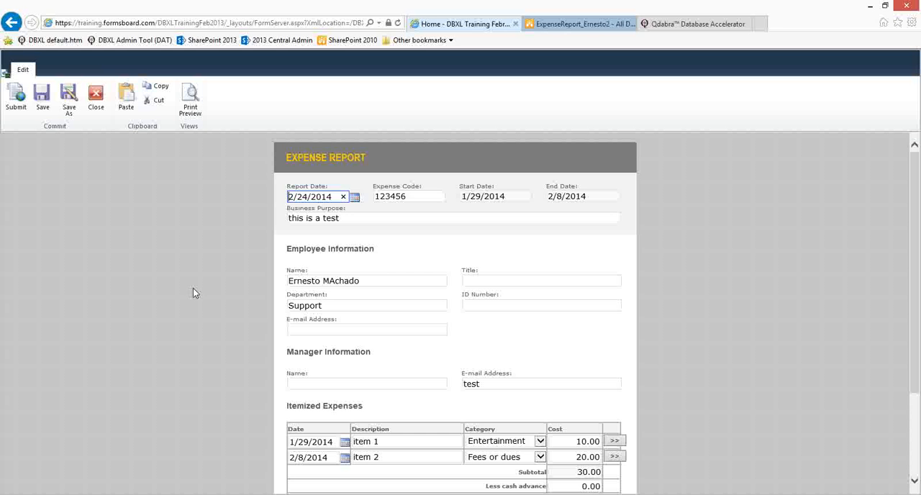
drag(338, 305, 277, 308)
Step: Refresh the second expense report library and open document 987654 to check its Department field
click(559, 25)
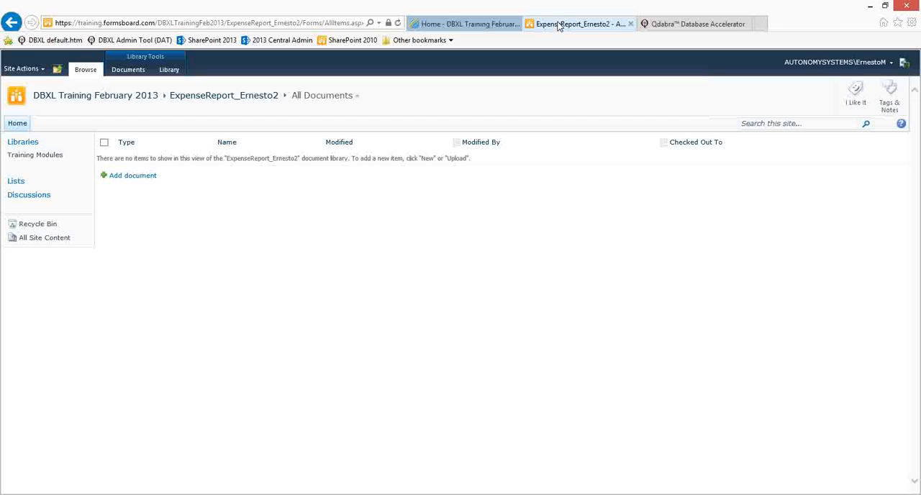
click(191, 144)
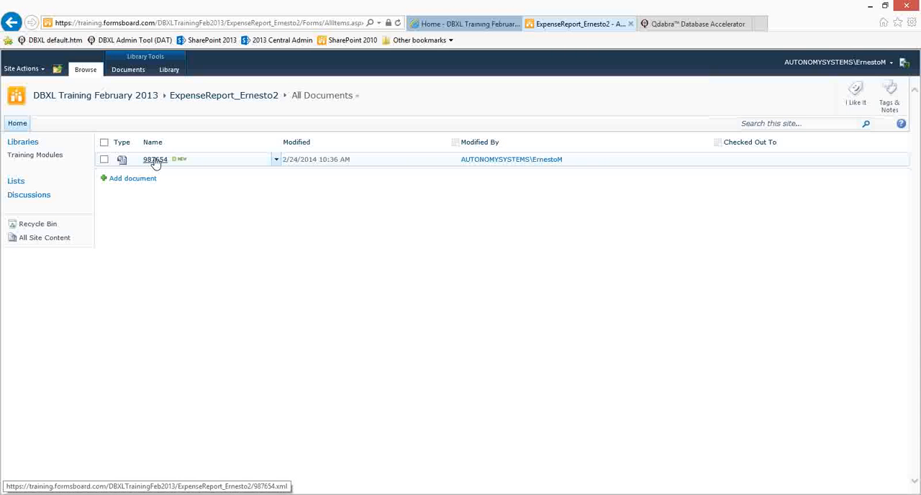
click(155, 159)
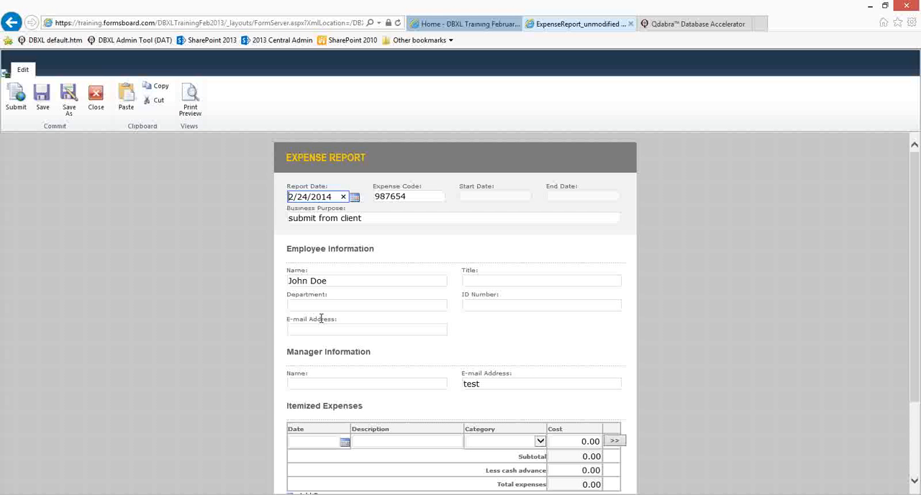
click(316, 305)
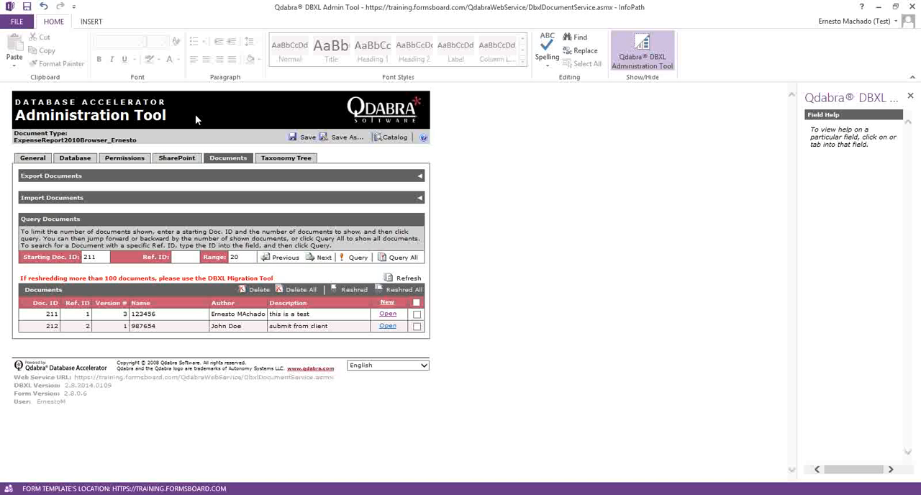
Step: Review both SharePoint mapping expressions in the DBXL Administration Tool, and go back from the open form to the second library in Internet Explorer
click(187, 159)
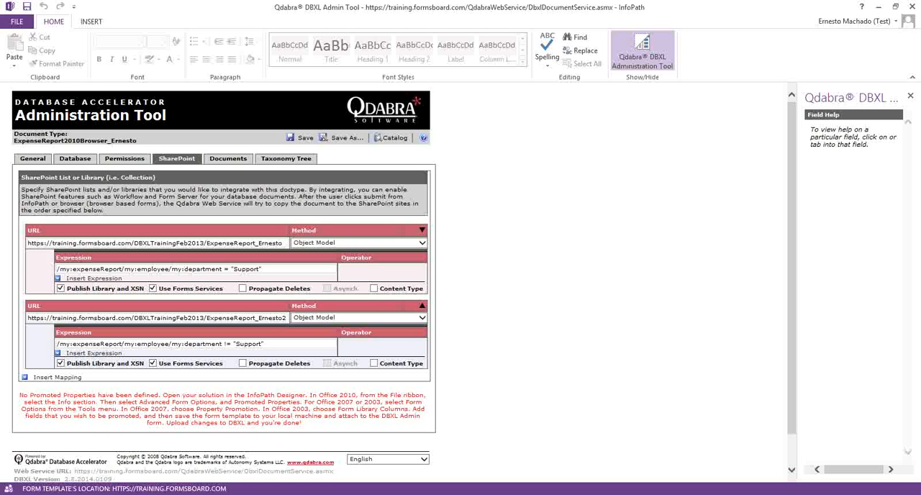
click(176, 494)
click(284, 458)
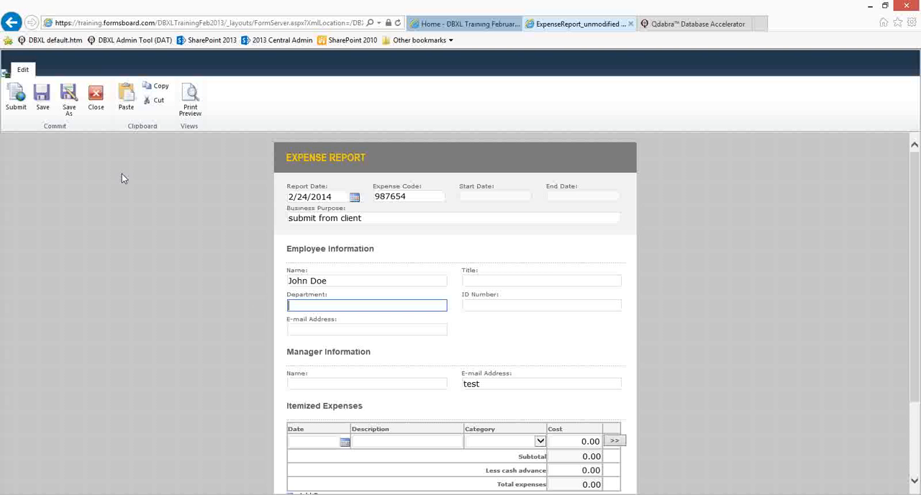
click(11, 22)
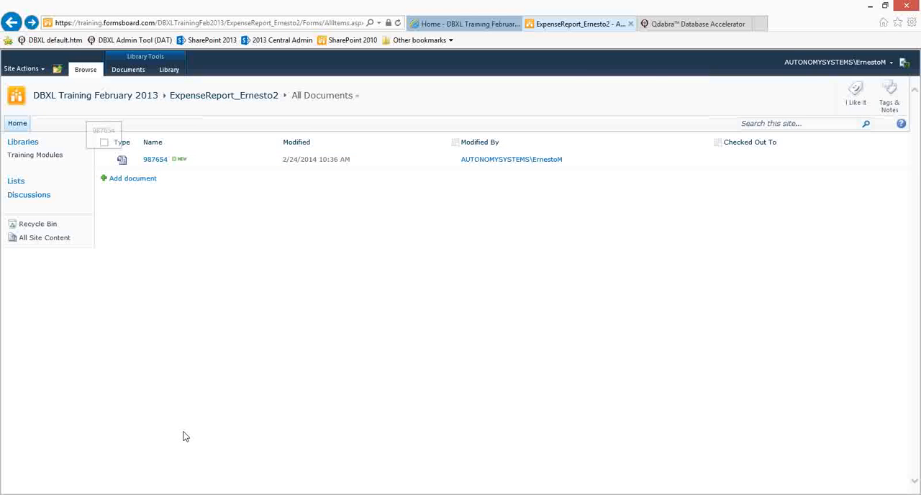
Step: Return to the DBXL Administration Tool and examine the first SharePoint mapping's Propagate Deletes option and Method choices
click(189, 494)
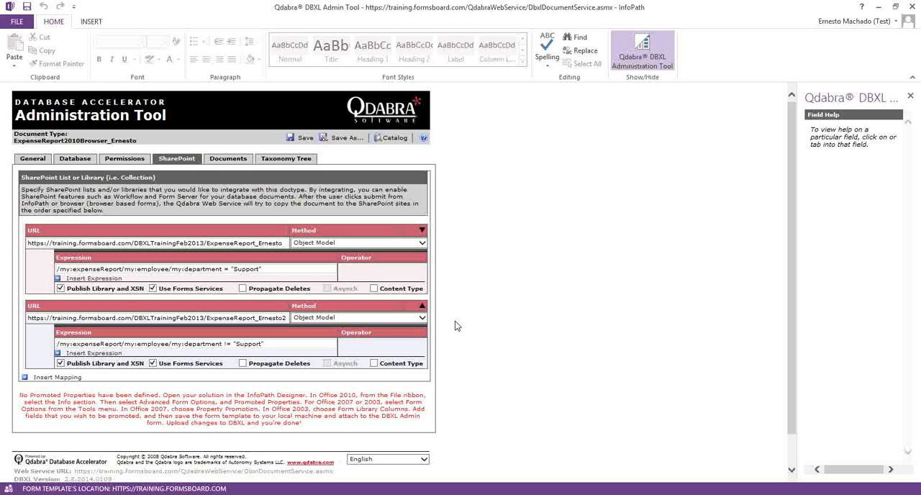
click(242, 288)
click(242, 289)
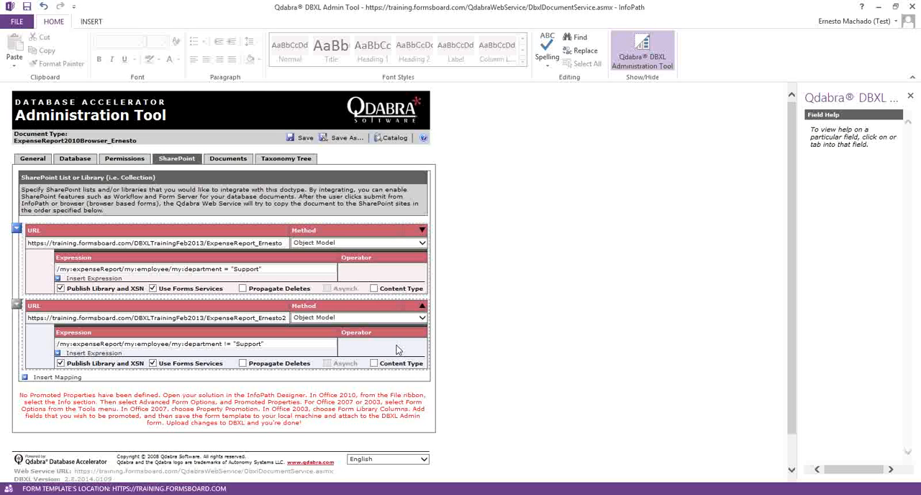
click(335, 244)
click(335, 245)
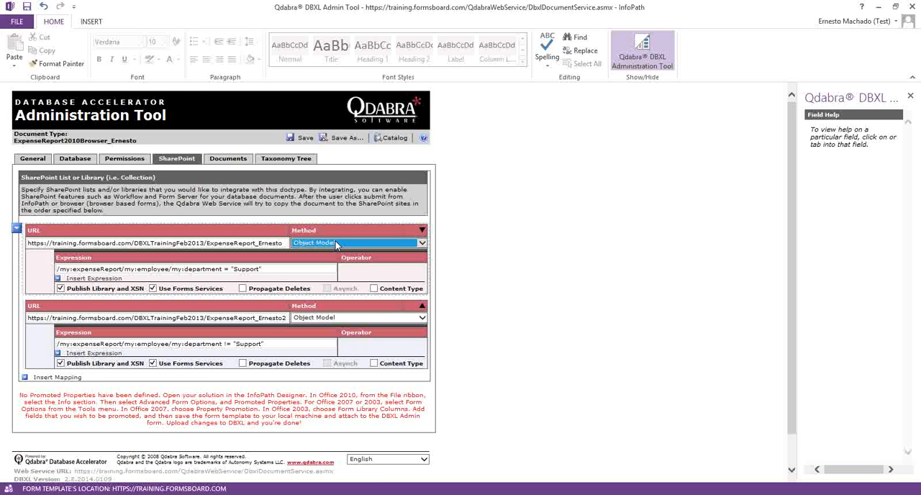
click(335, 244)
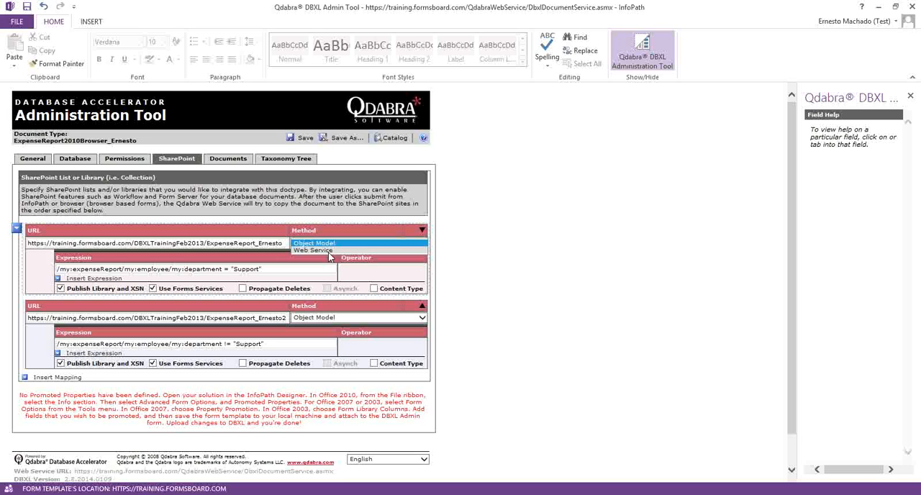
click(495, 219)
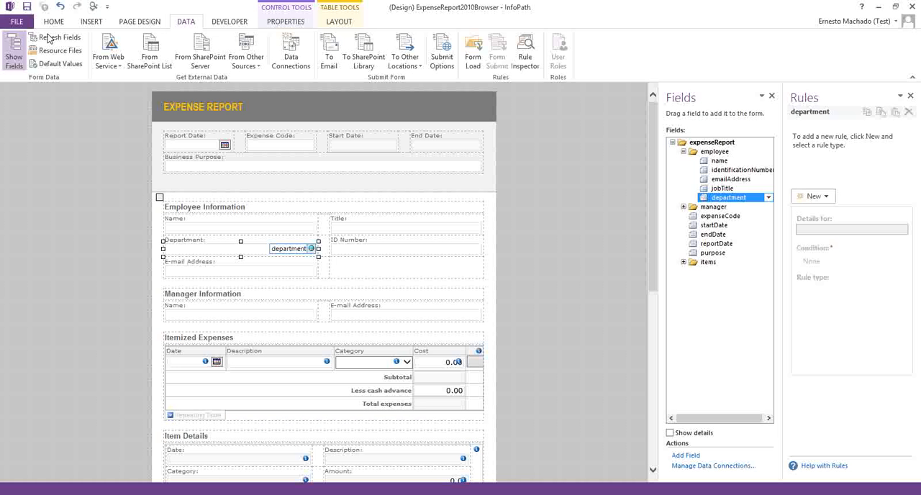
Step: Add the employee group's name field to the promoted SharePoint columns in the ExpenseReport2010Browser template's advanced form options
click(54, 22)
click(19, 22)
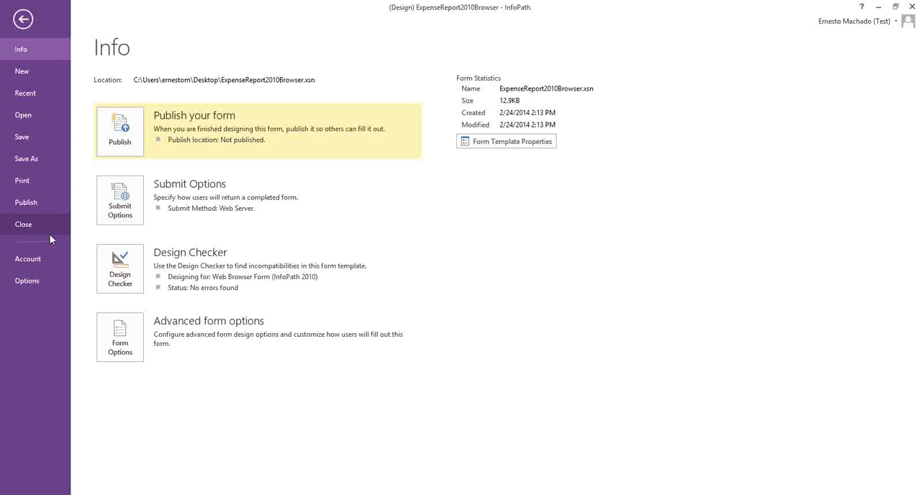
click(115, 327)
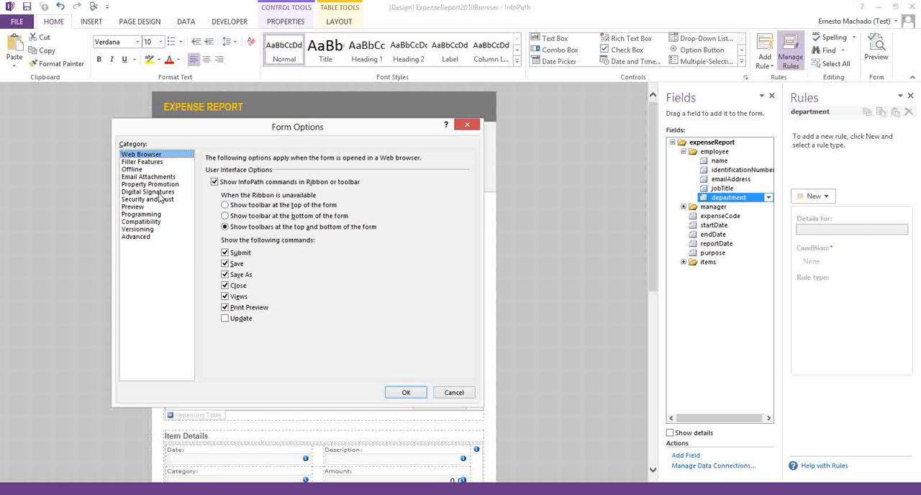
click(158, 184)
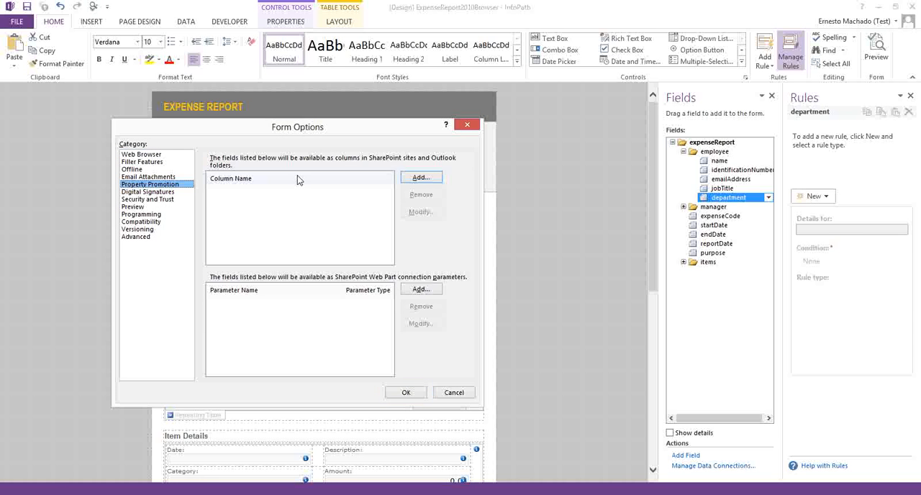
click(429, 177)
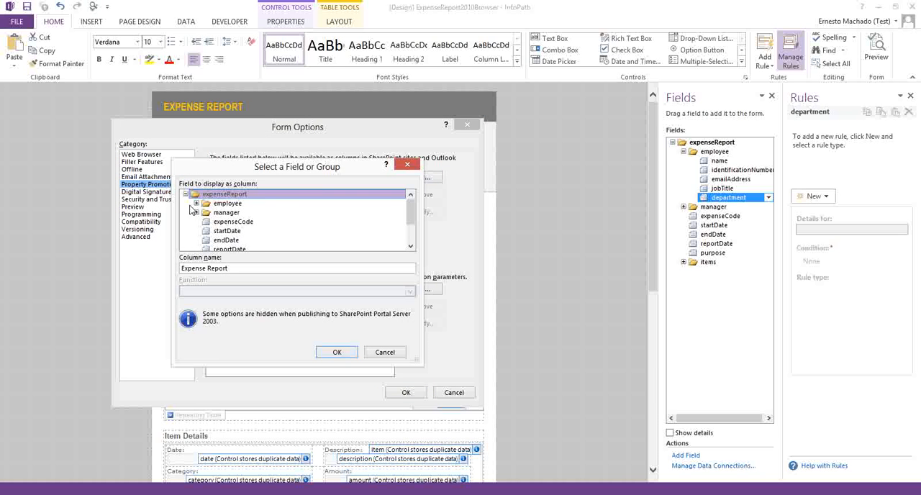
click(197, 203)
double_click(232, 204)
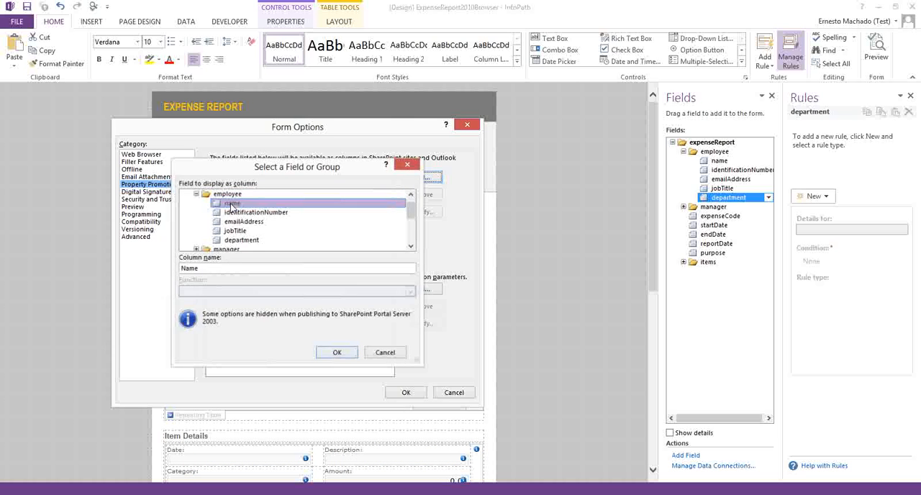
Step: Promote the expenseCode and purpose fields as additional SharePoint columns
click(419, 178)
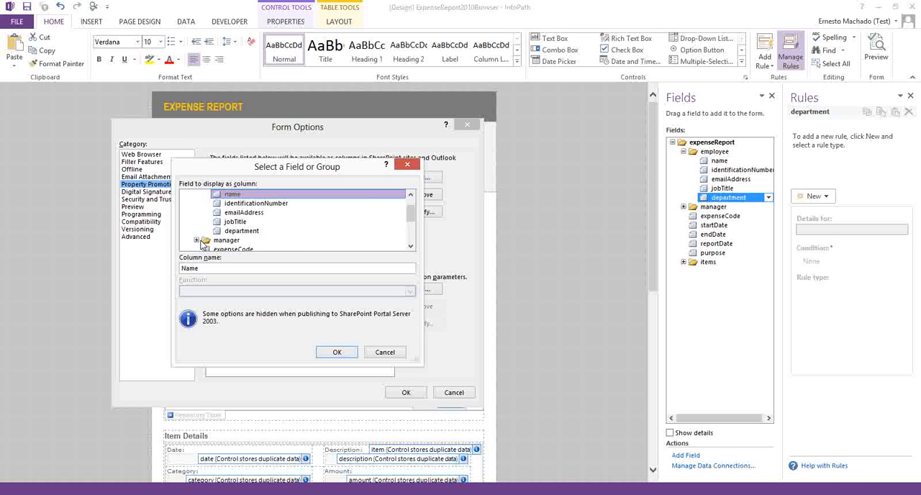
scroll(239, 230, down, 2)
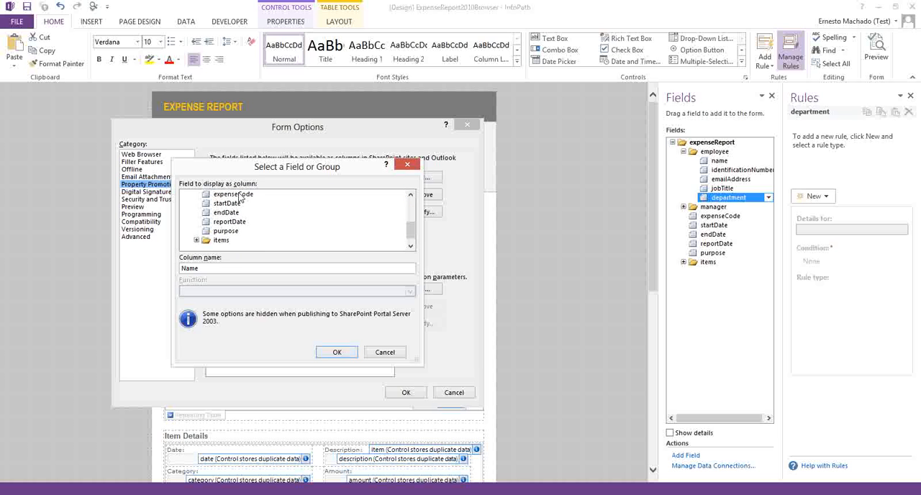
double_click(237, 194)
click(412, 179)
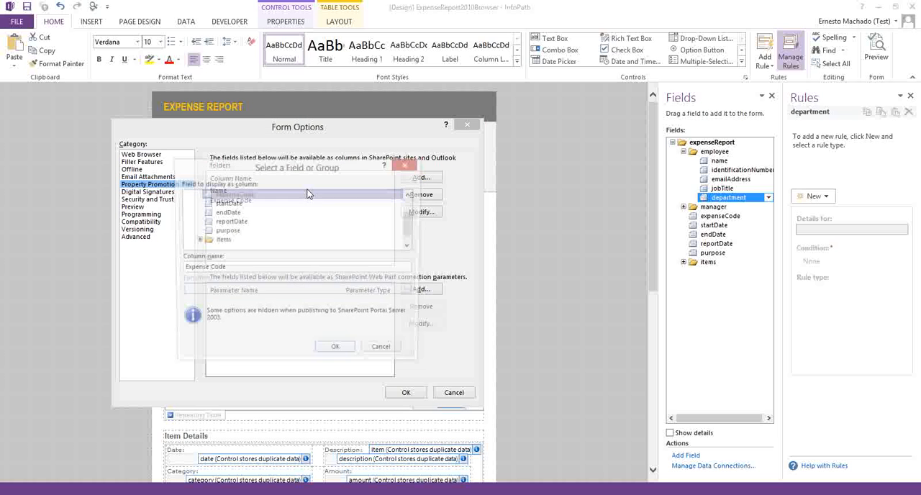
double_click(224, 231)
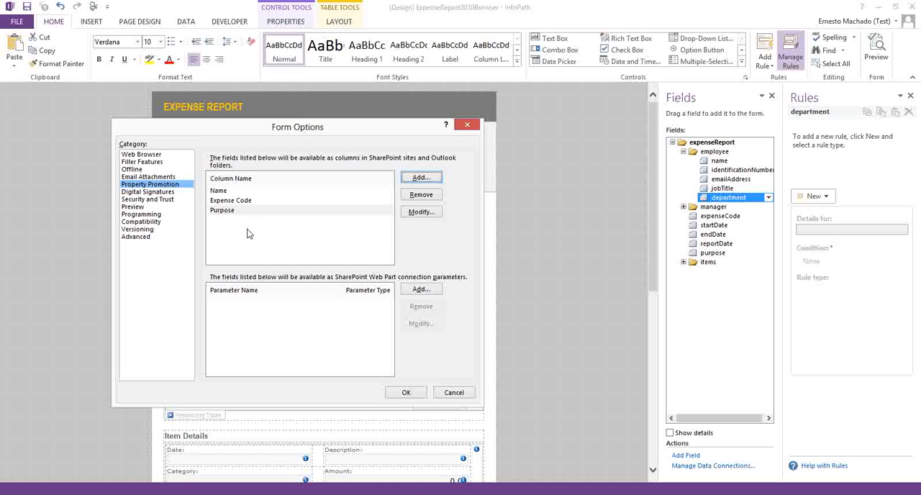
Step: Rename the promoted Name column to "Employee Name", accept the form options and save the form template
click(249, 191)
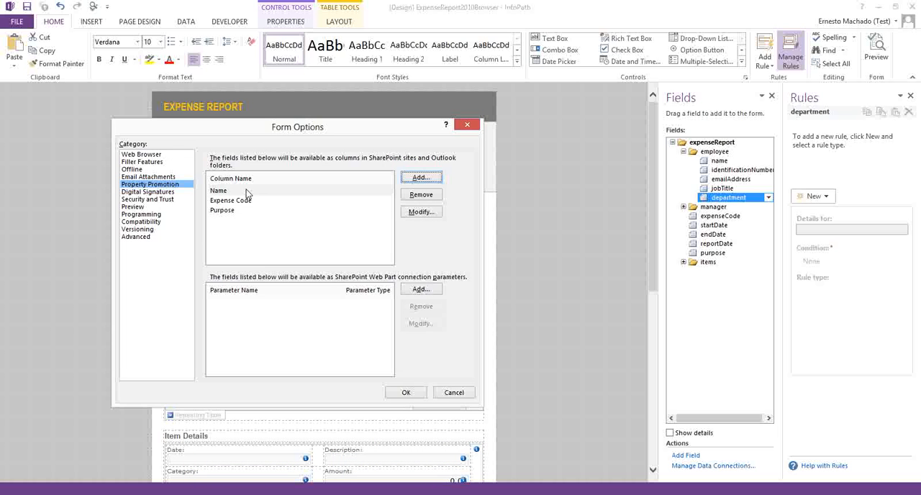
click(424, 212)
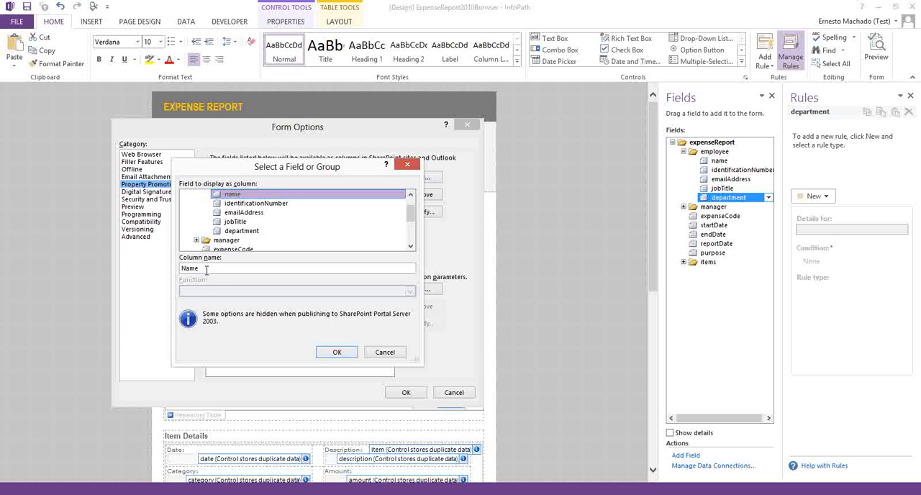
text(Wm)
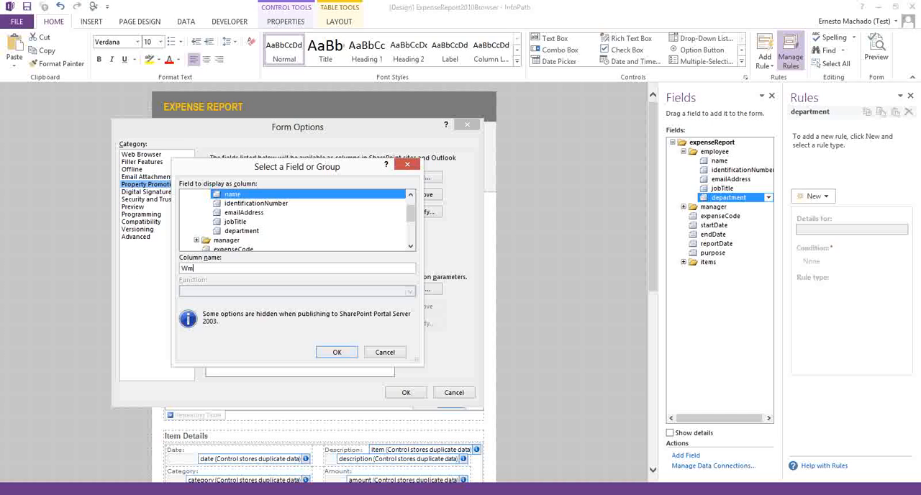
text(ployee)
key(BackSpace)
key(BackSpace)
key(BackSpace)
key(BackSpace)
key(BackSpace)
key(BackSpace)
key(BackSpace)
key(BackSpace)
text(Employee Name)
click(335, 352)
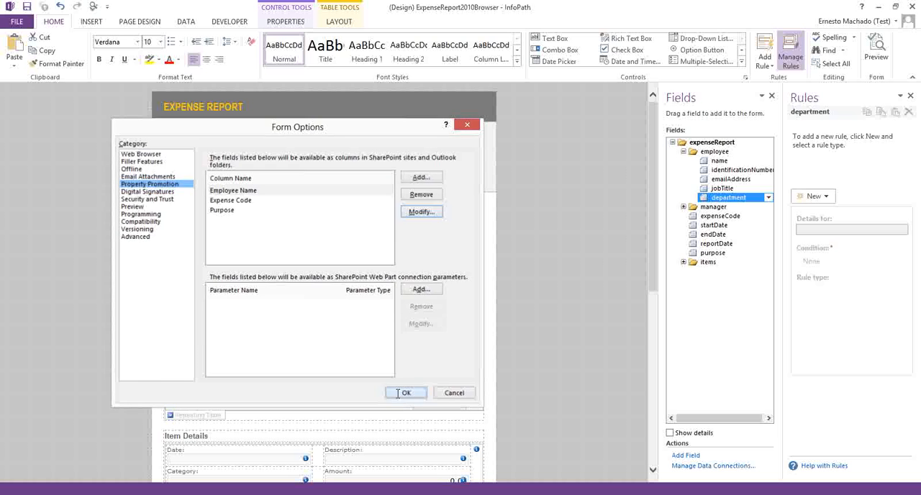
click(404, 392)
click(26, 7)
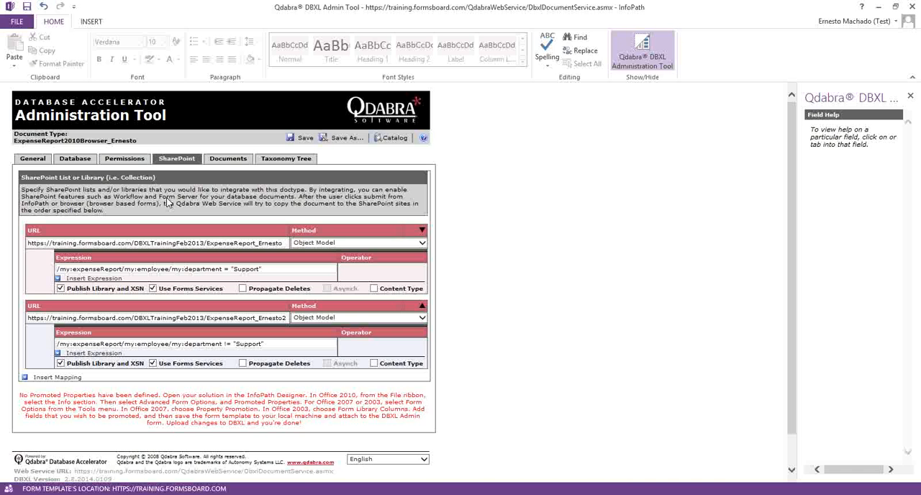
Step: Attach the updated ExpenseReport2010Browser.xsn to the document type in the DBXL Administration Tool and save the document type
click(33, 159)
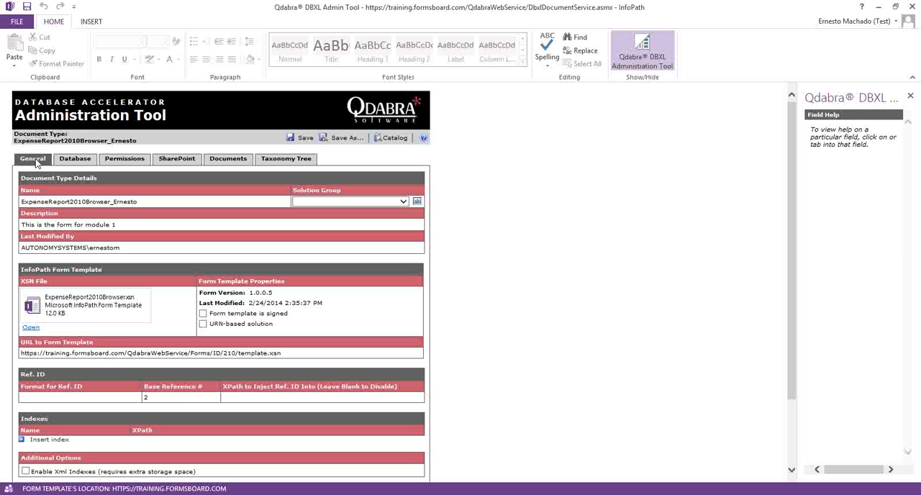
right_click(50, 302)
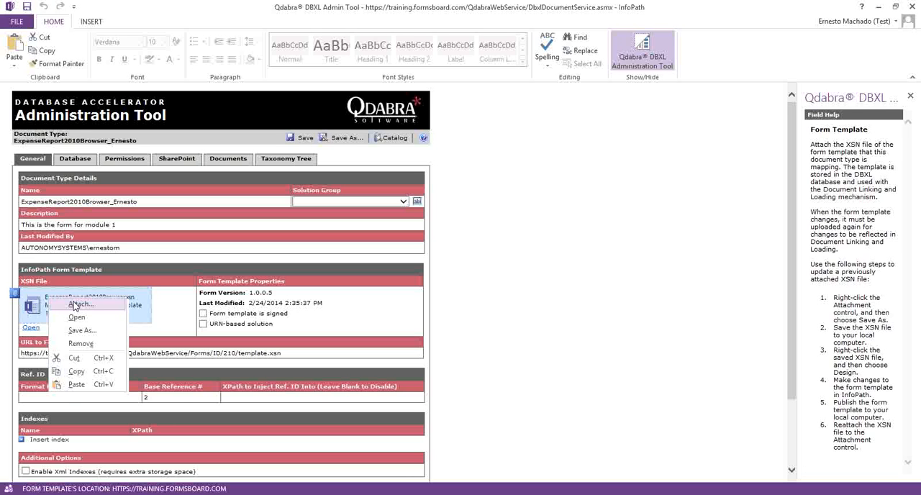
click(79, 333)
double_click(156, 94)
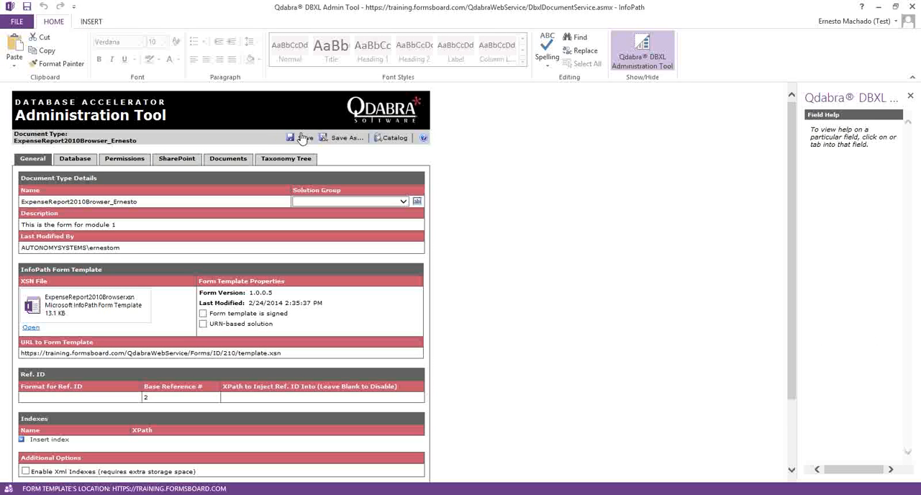
click(302, 139)
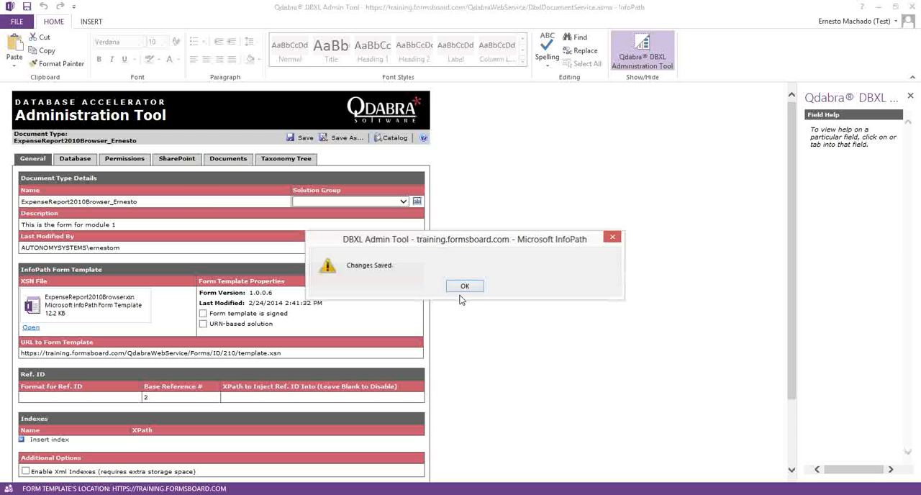
click(462, 288)
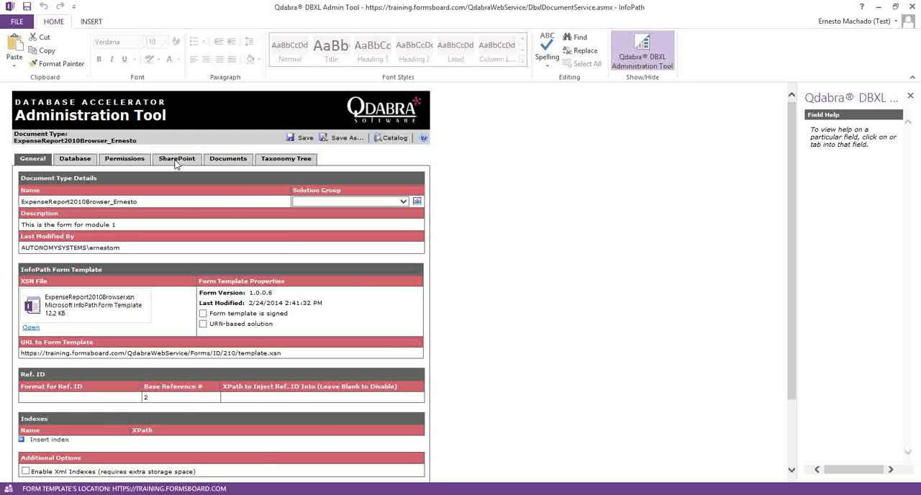
Step: Review the document type's promoted properties in its SharePoint settings, and check both expense report libraries in the browser for the matching columns
click(176, 158)
scroll(223, 345, down, 2)
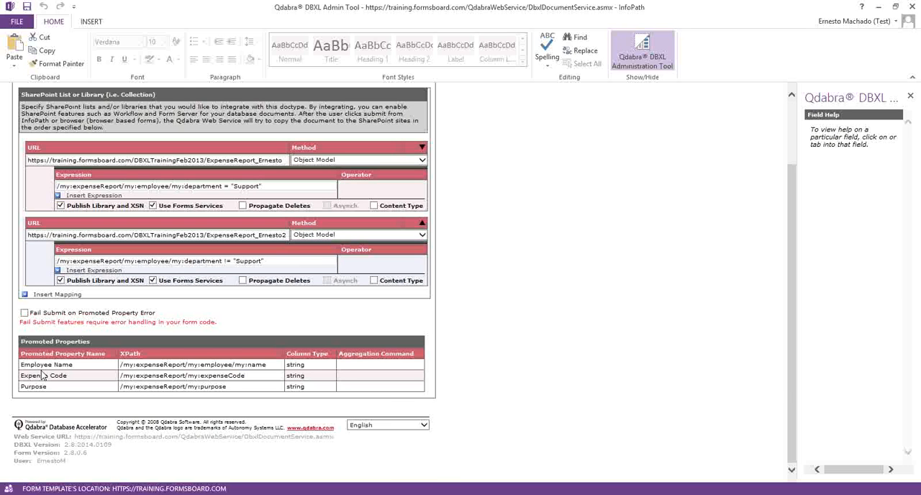
click(75, 493)
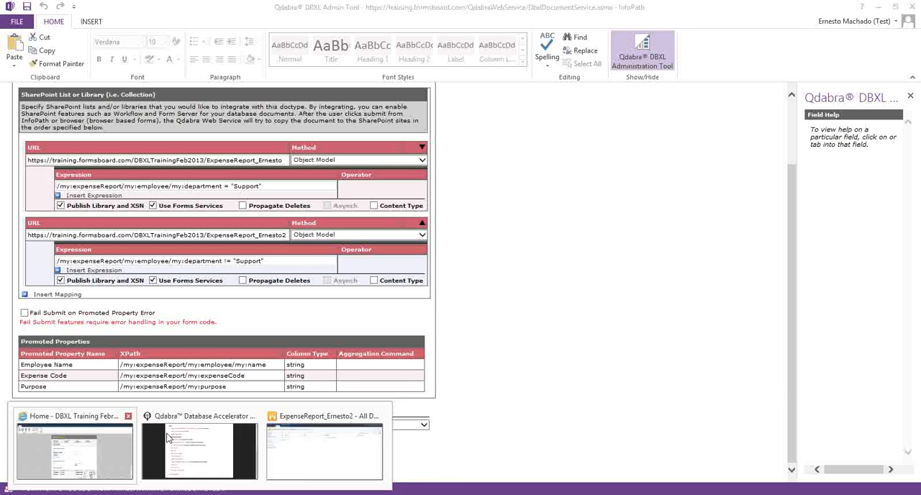
click(287, 443)
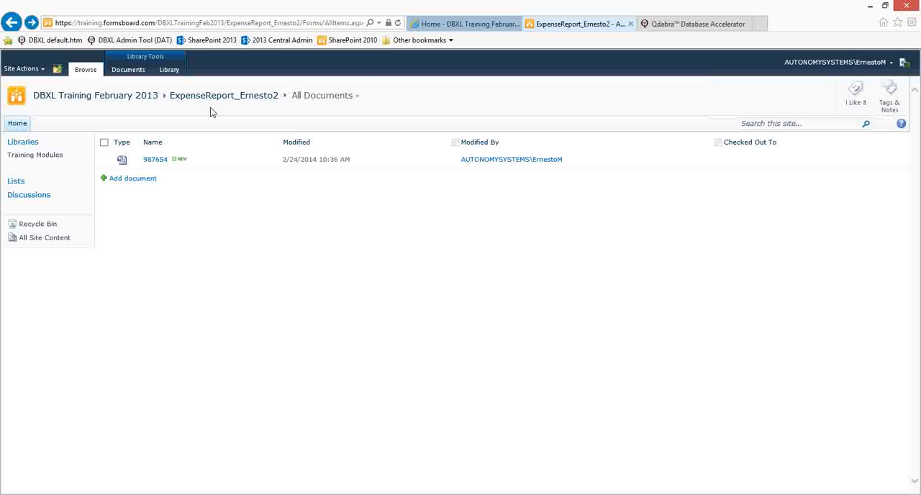
click(398, 22)
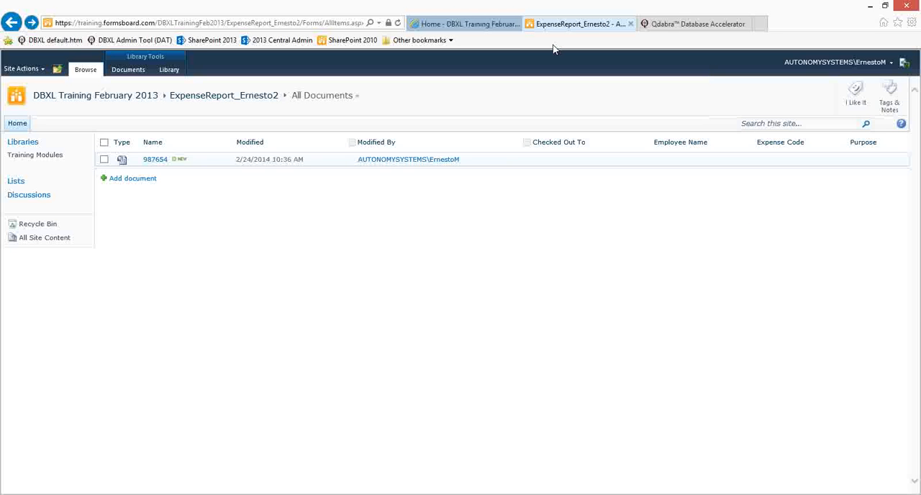
click(466, 24)
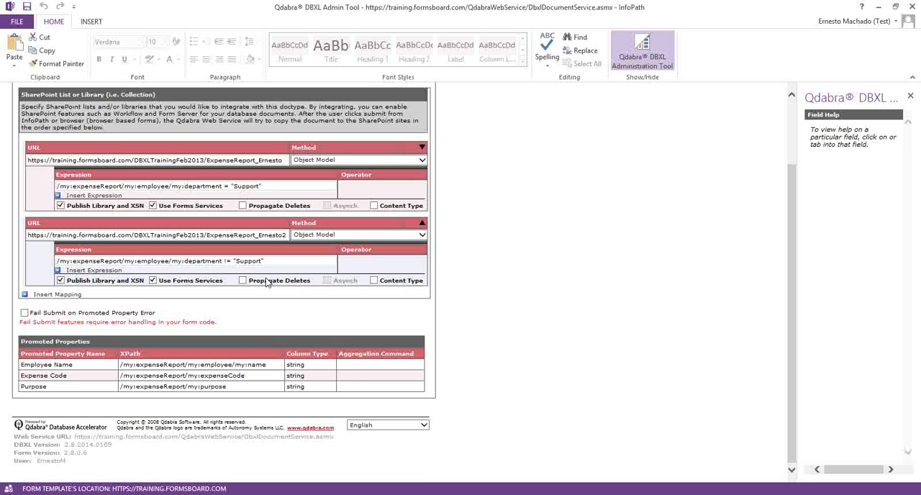
Step: Reshred all documents of the expense report document type in the DBXL Administration Tool
scroll(267, 281, up, 3)
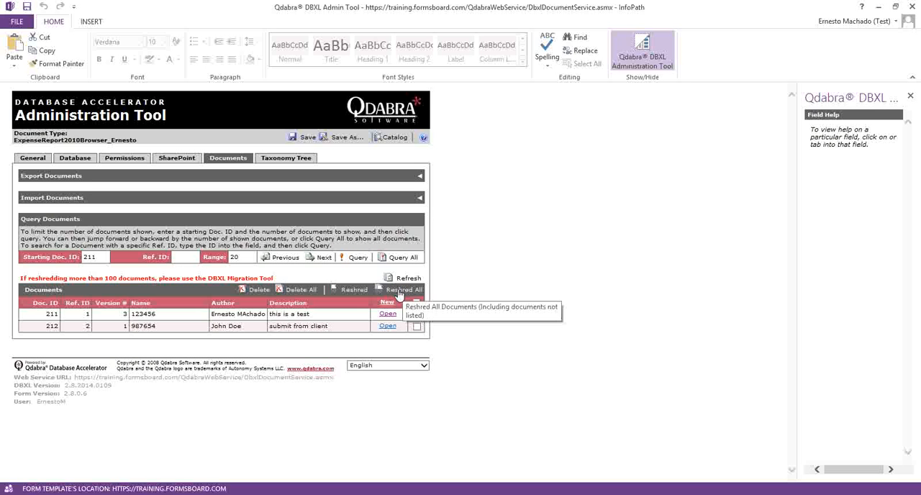
click(401, 289)
click(439, 286)
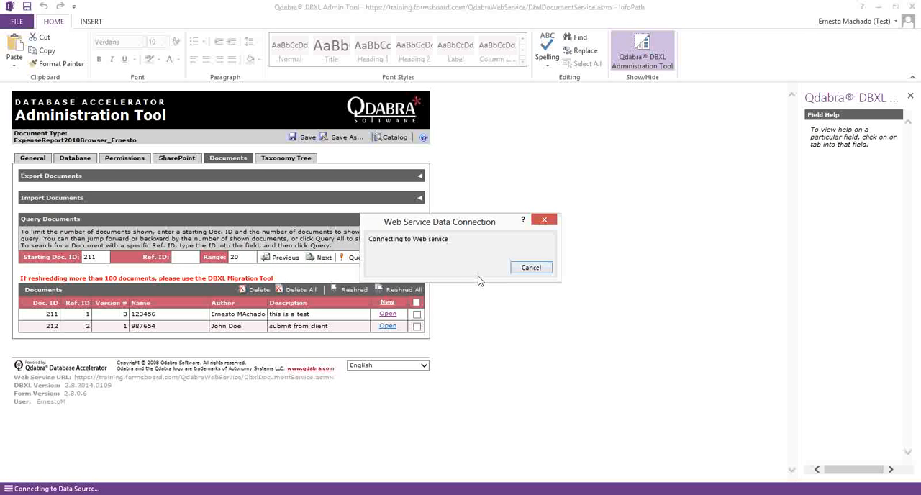
click(469, 284)
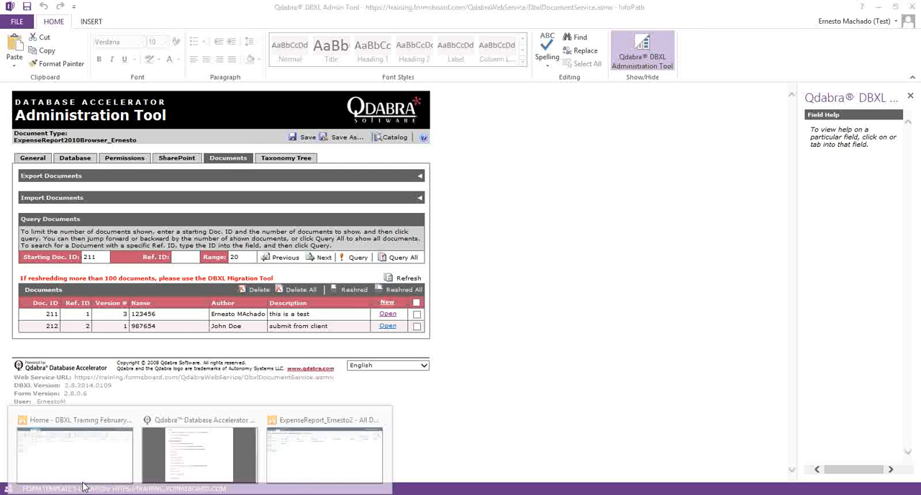
Step: Reload the expense report libraries in the browser to check the Employee Name, Expense Code and Purpose values
click(292, 425)
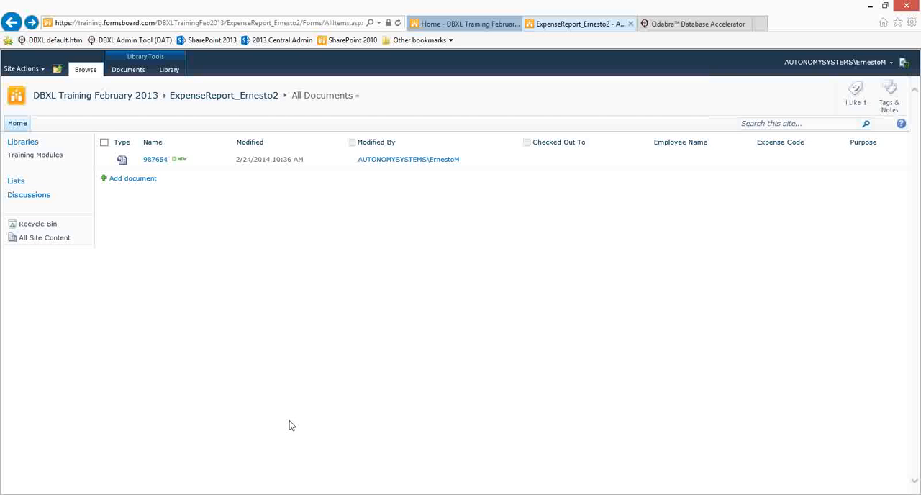
key(F5)
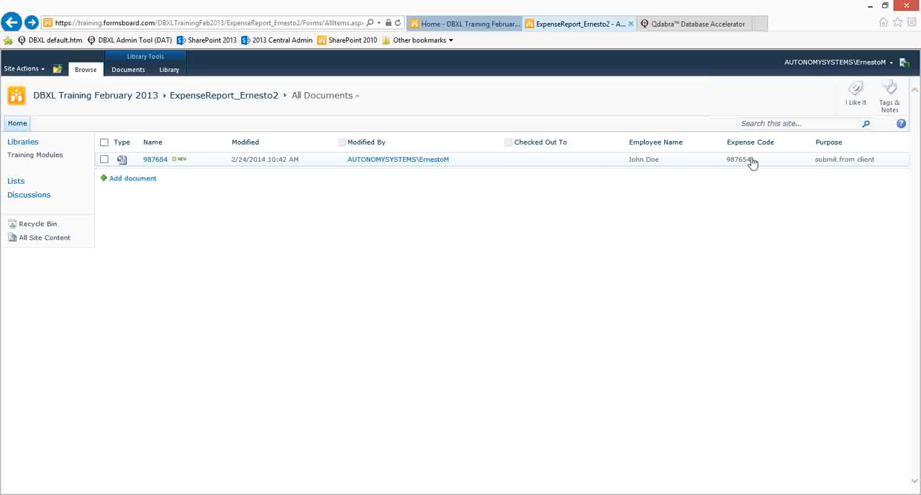
click(440, 23)
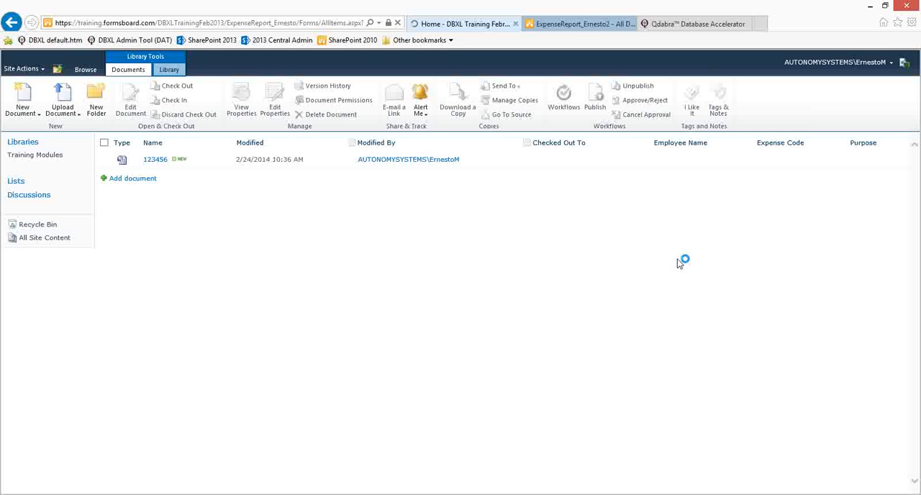
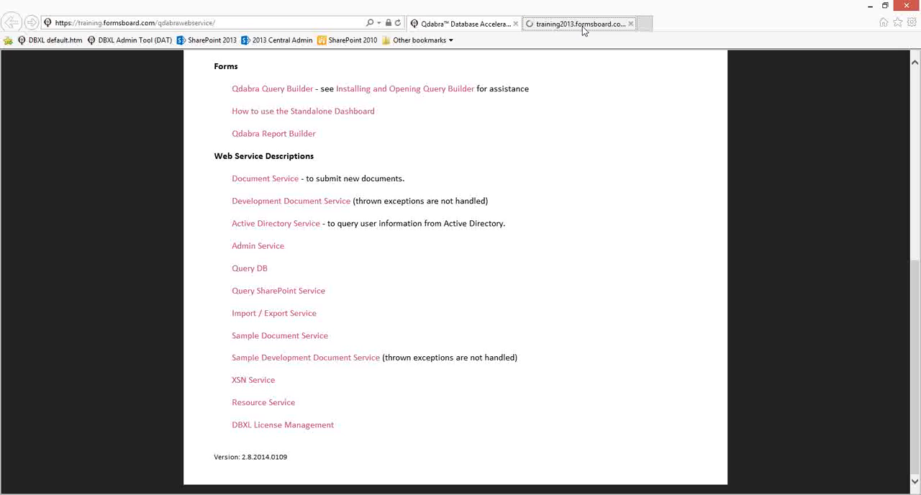
Step: Create a form library on the DBXL Training 2/2014 SharePoint site, named ExpenseReport_ followed by the owner's first name
click(582, 26)
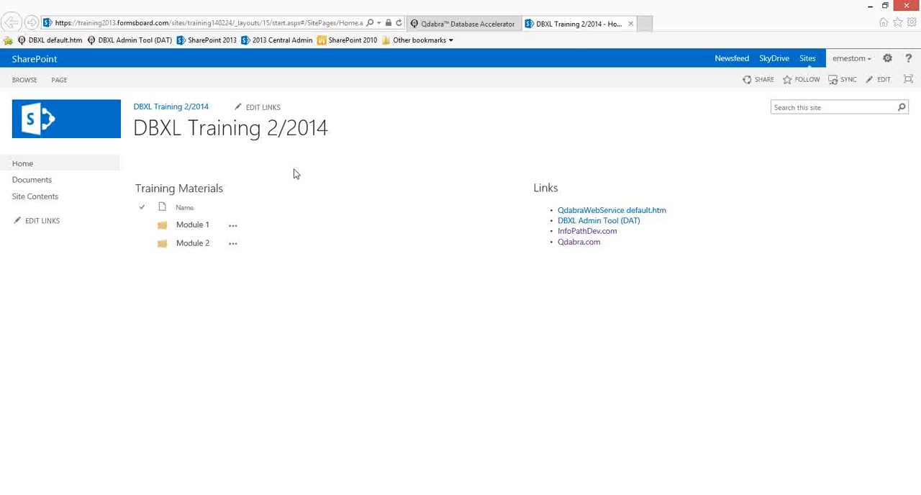
click(16, 196)
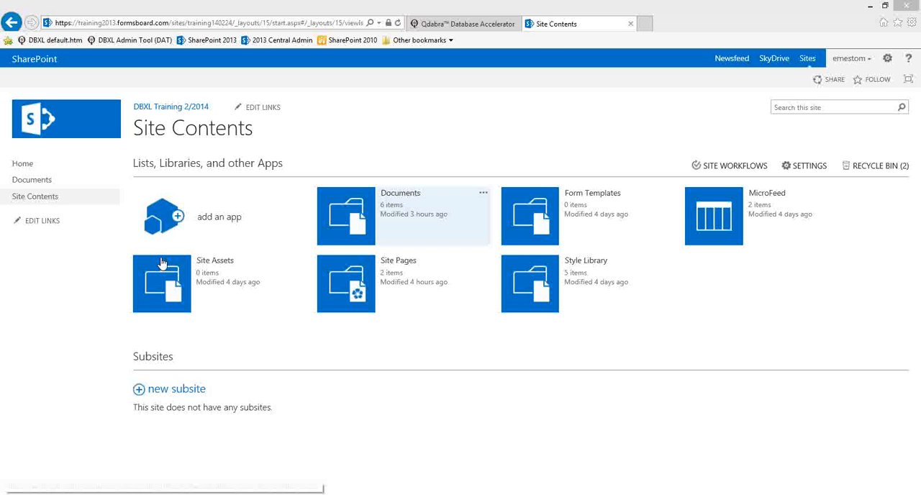
click(231, 217)
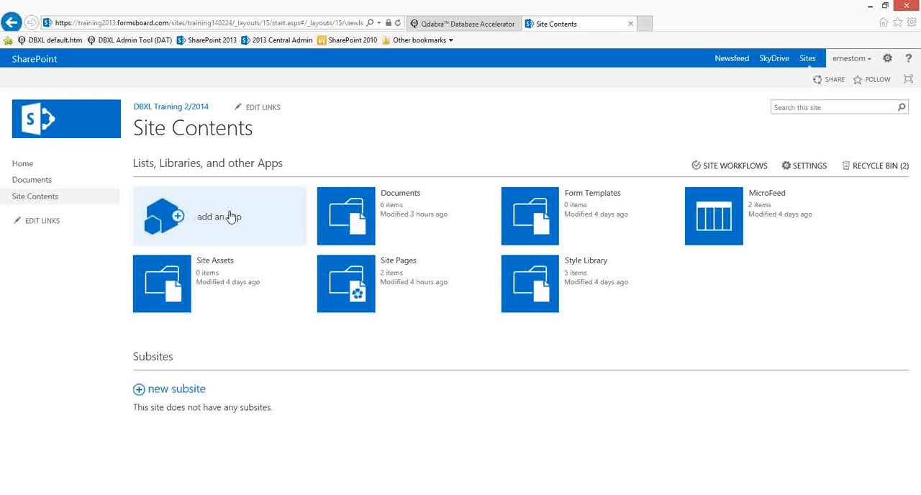
click(230, 216)
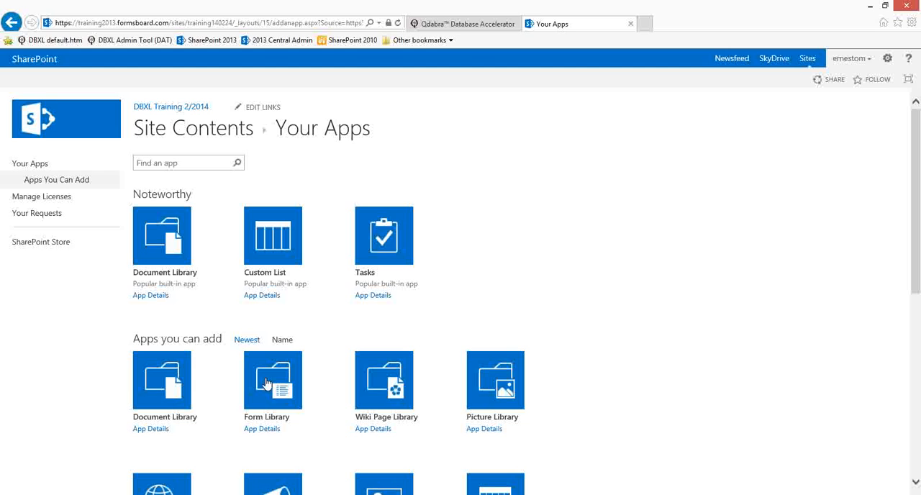
click(270, 391)
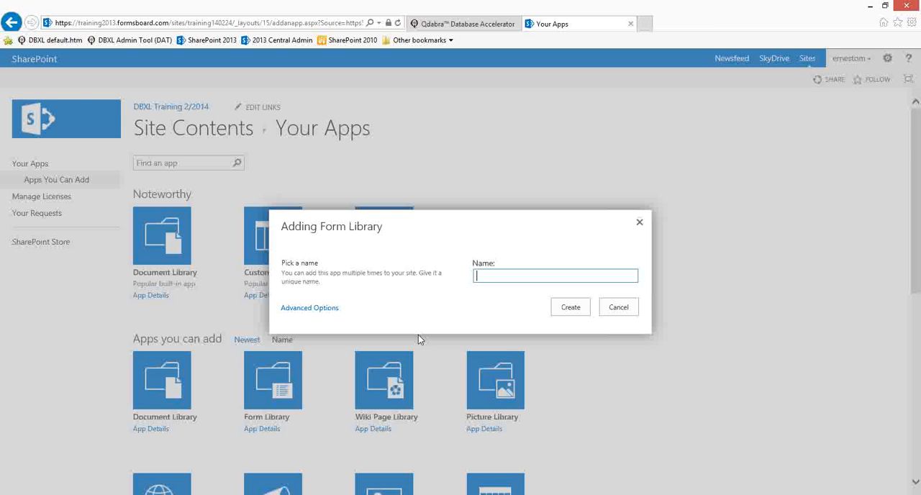
text(Ex)
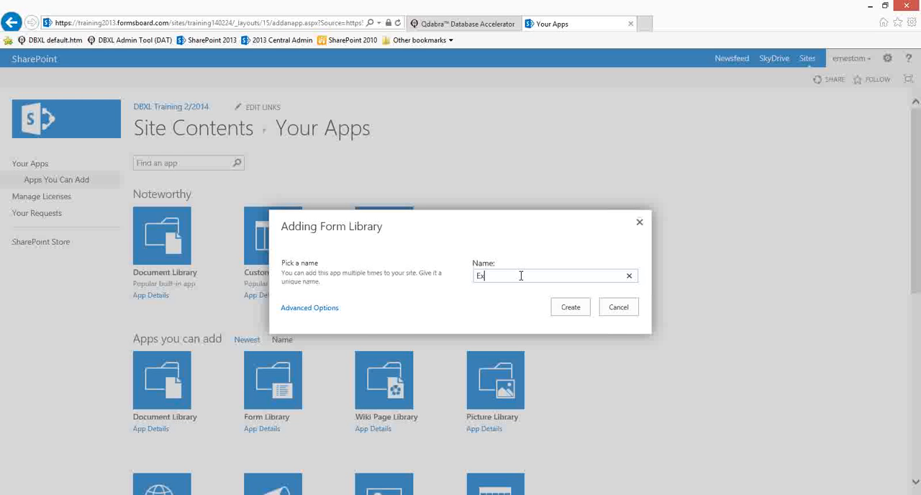
text(penseReport_Ernesto)
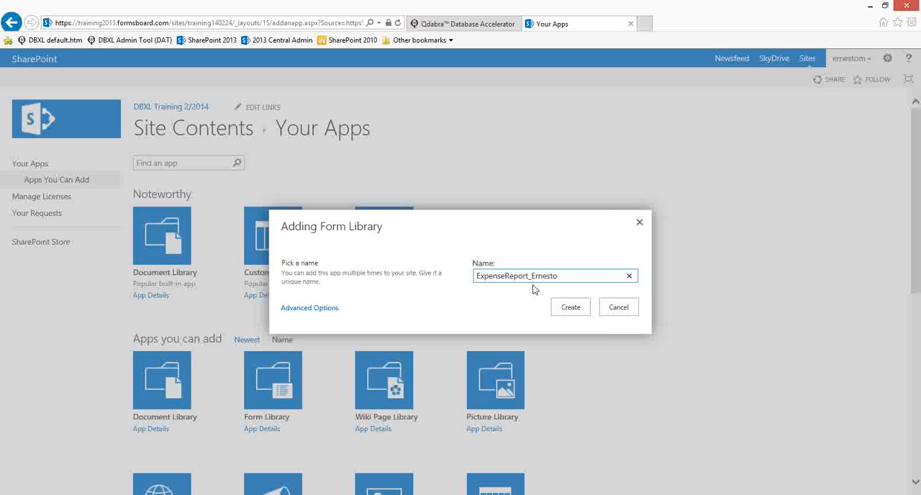
click(572, 311)
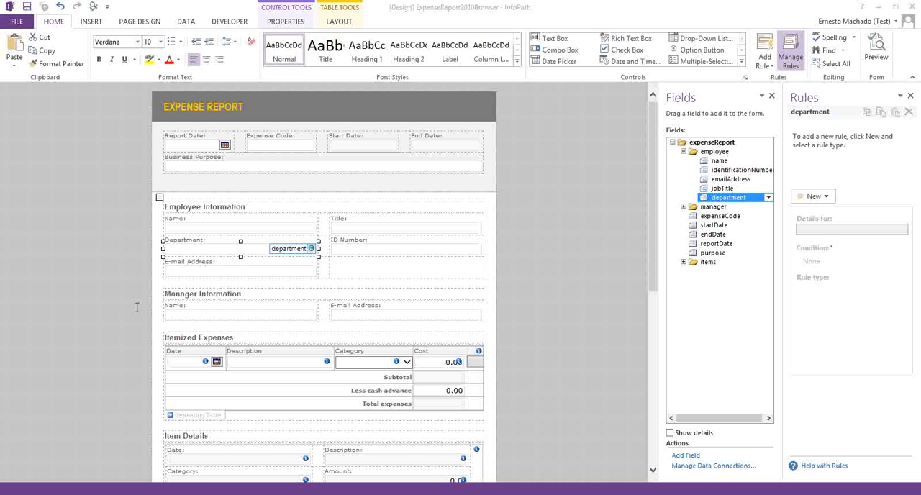
Step: Switch to InfoPath, check the data connections of the ExpenseReport2010Browser form template, and close the template
click(181, 22)
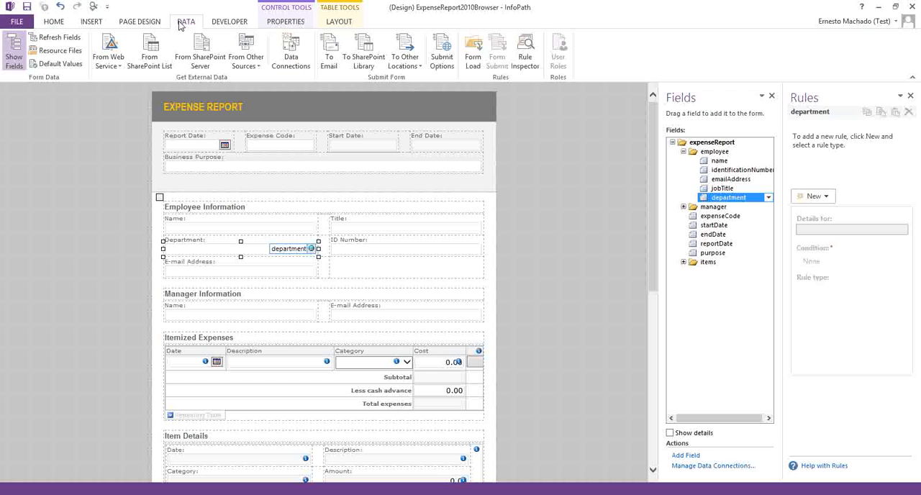
click(296, 63)
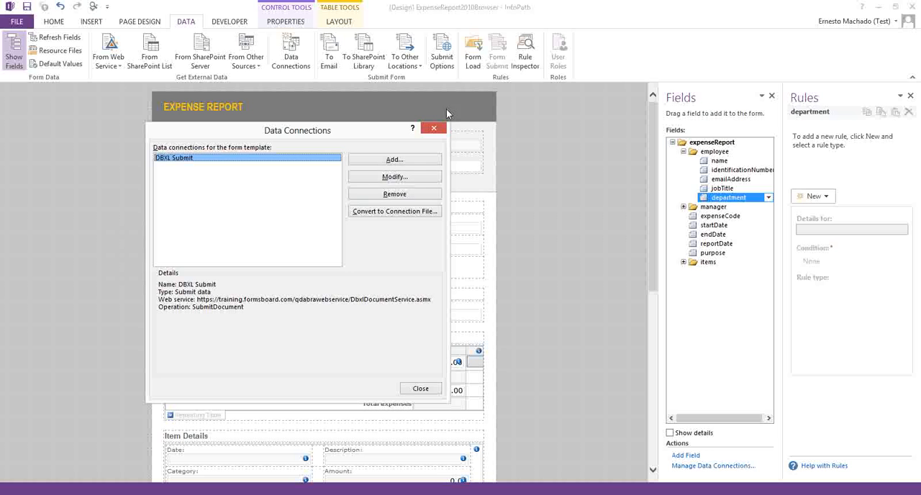
click(435, 129)
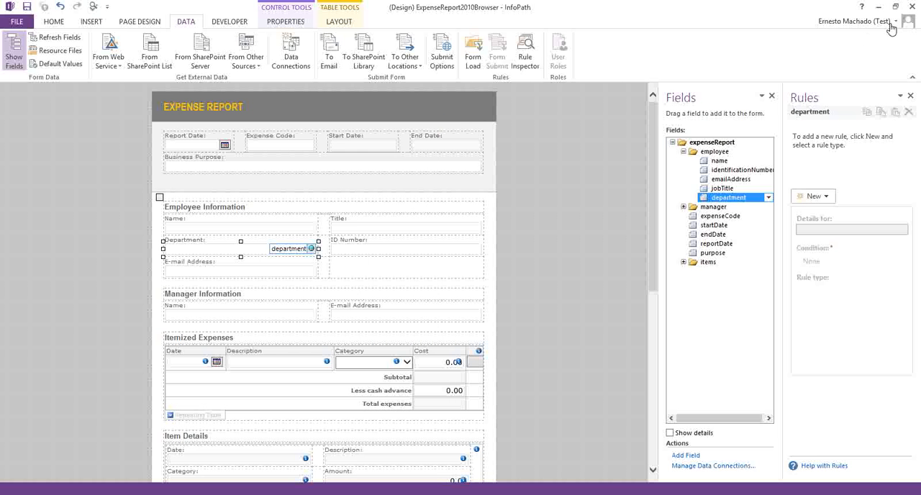
click(911, 11)
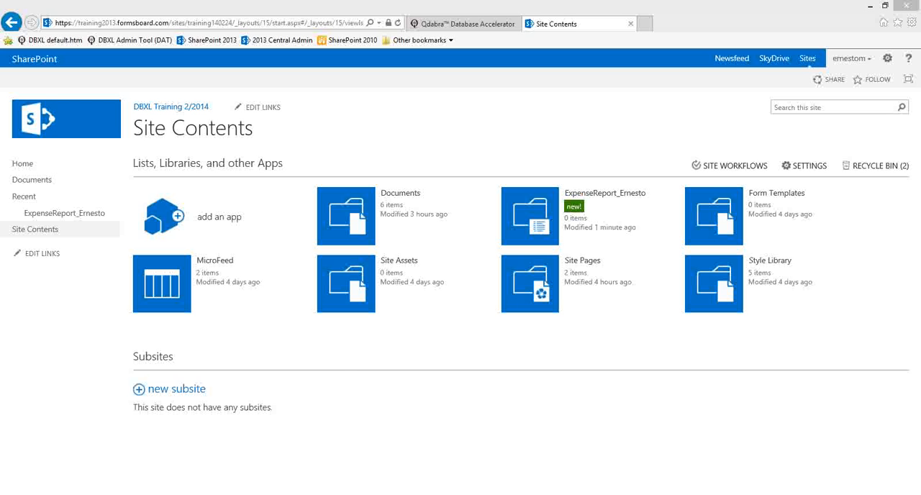
Step: Remove the Main submit data connection from the new expense report form in InfoPath
key(alt+Tab)
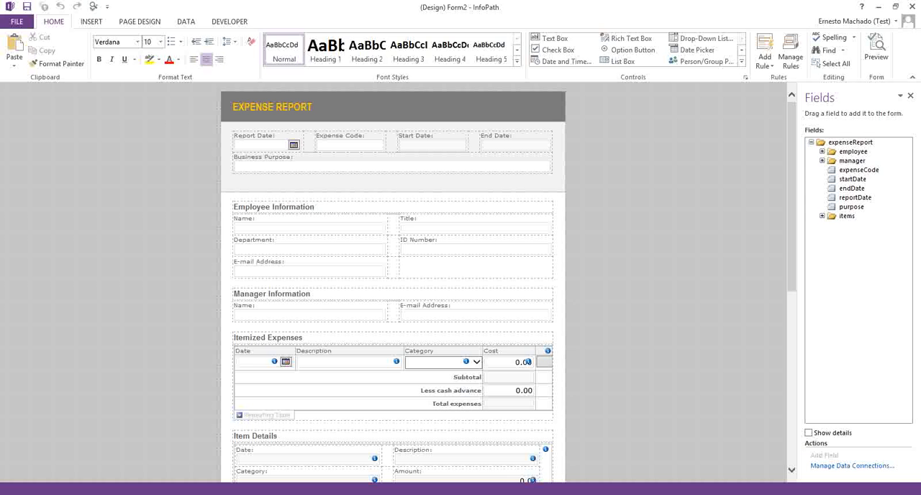
click(192, 23)
click(290, 52)
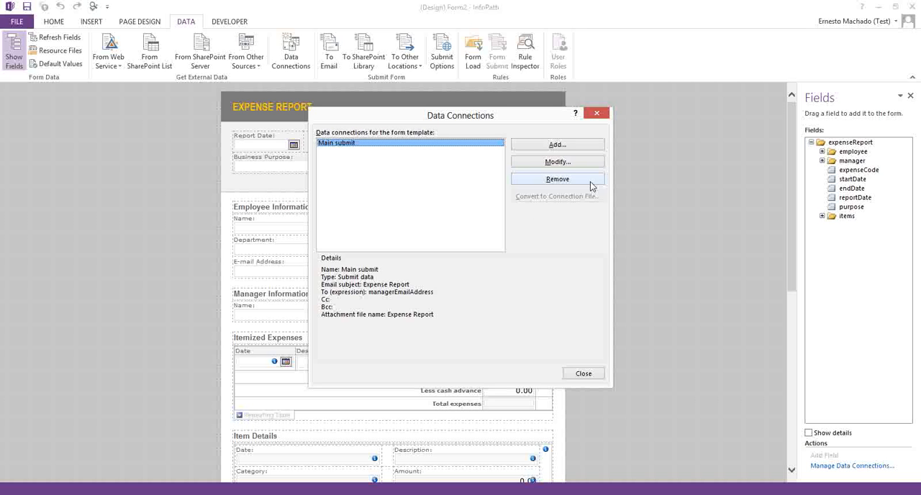
click(558, 179)
click(440, 289)
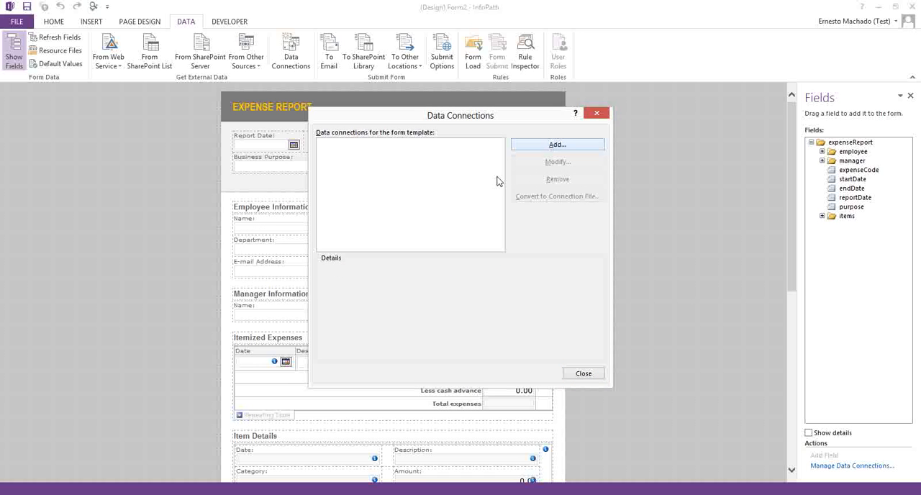
Step: Start a new data connection that submits data to a document library on a SharePoint site
click(558, 144)
click(402, 185)
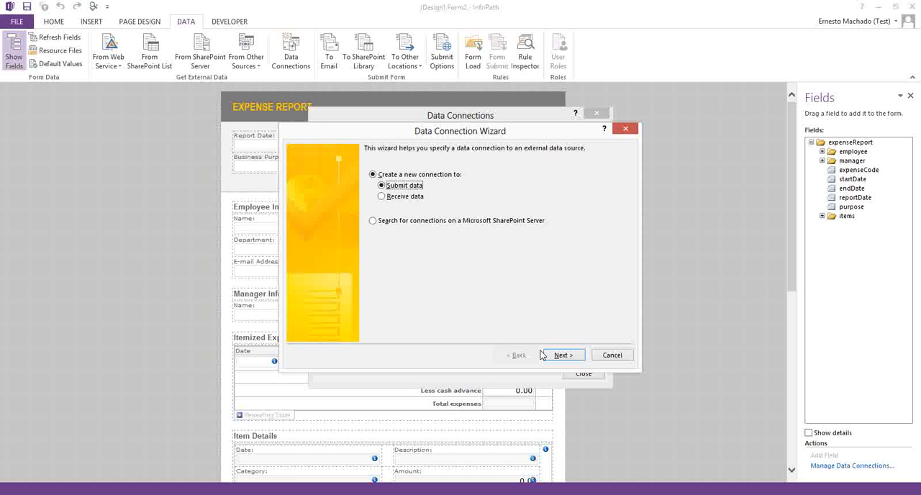
click(560, 355)
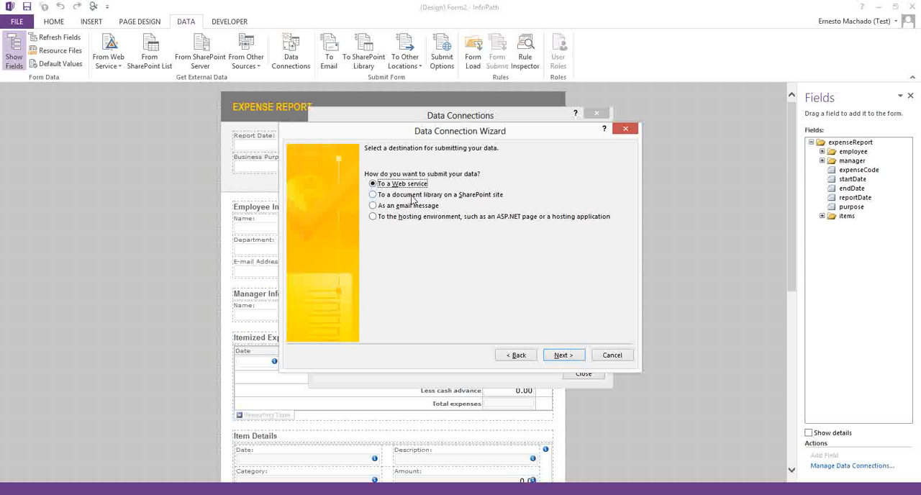
click(412, 196)
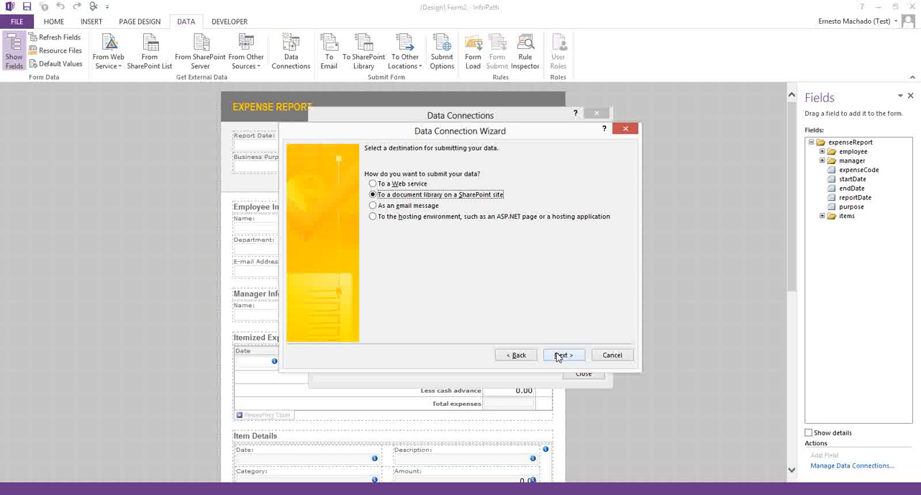
click(560, 355)
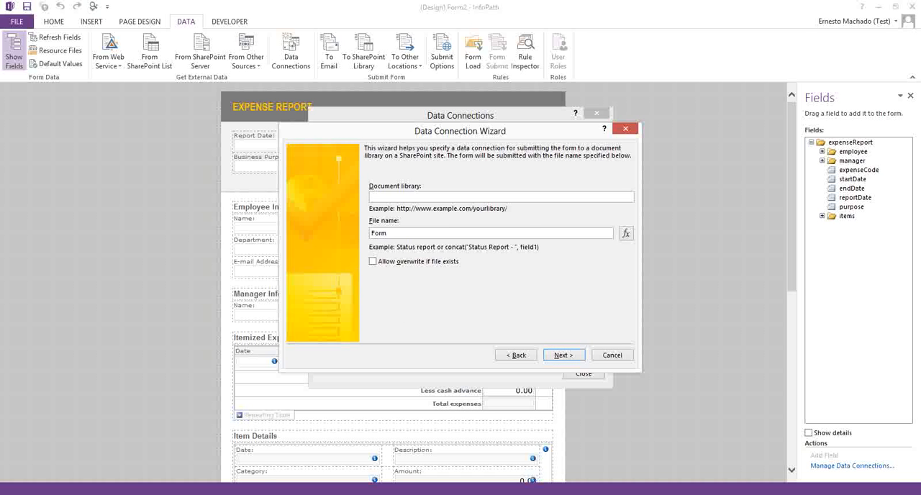
Step: Copy the new form library's address from the browser and enter it as the connection's document library, trimmed to the library root
mouse_move(136, 486)
click(188, 439)
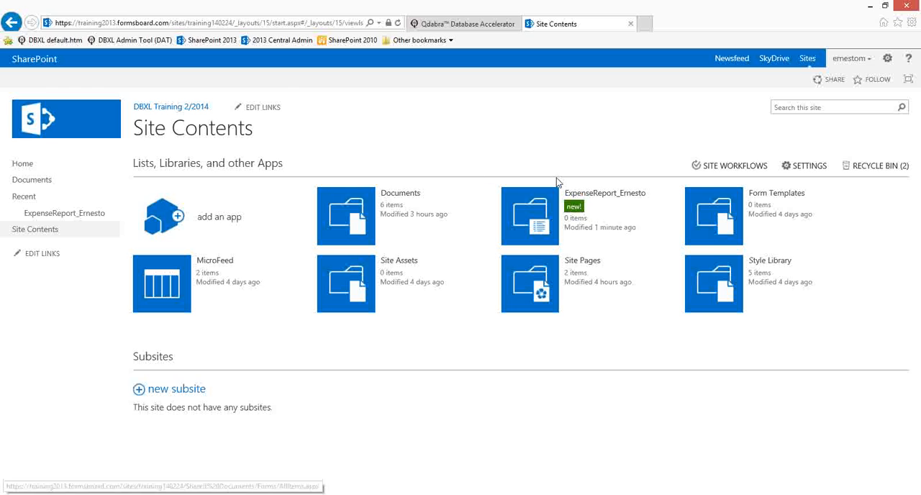
right_click(603, 200)
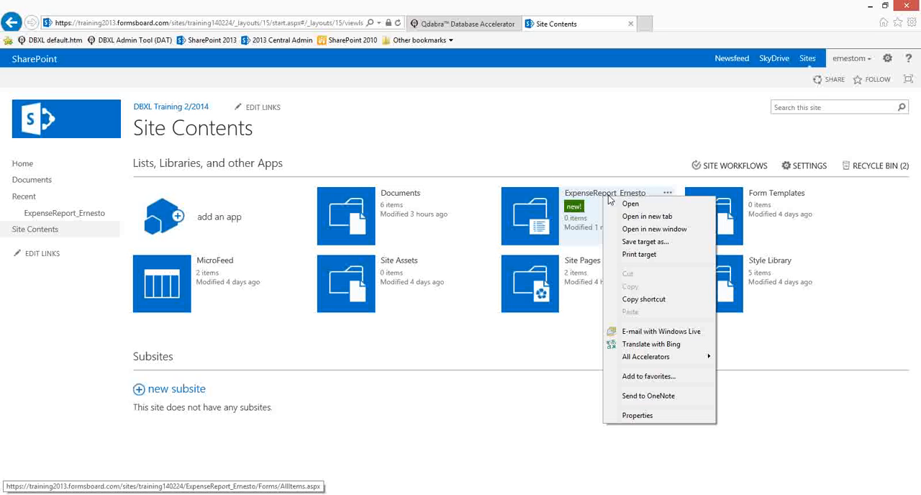
click(643, 299)
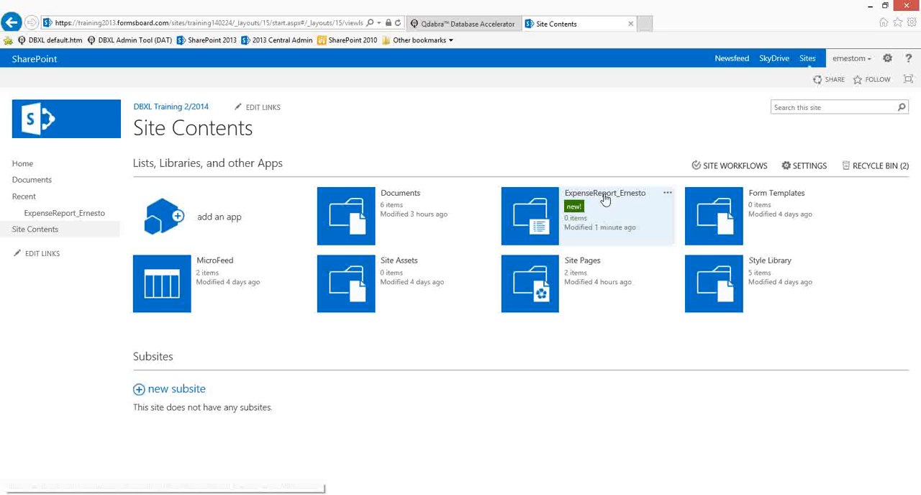
click(604, 193)
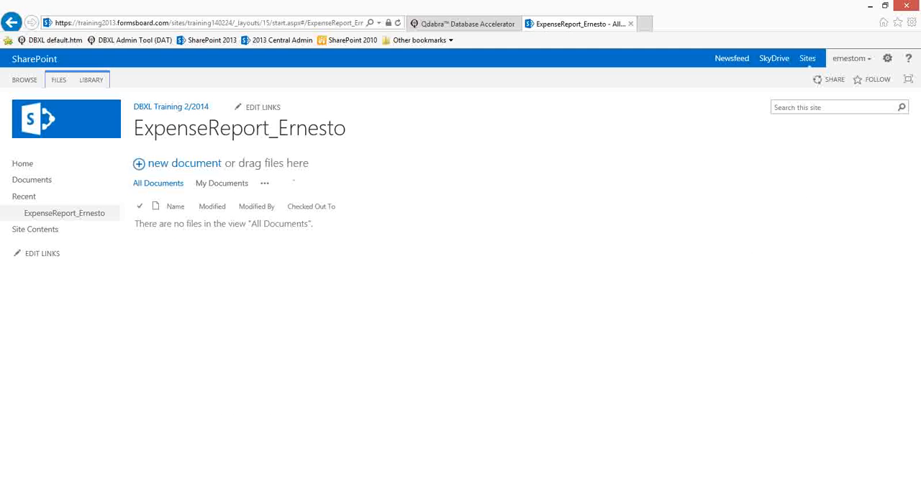
mouse_move(240, 494)
click(240, 447)
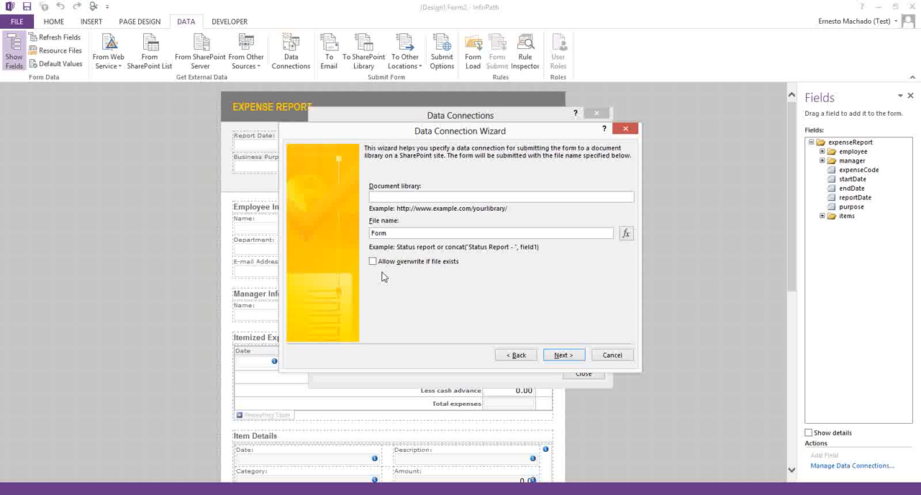
key(ctrl+v)
key(BackSpace)
key(BackSpace)
key(BackSpace)
key(BackSpace)
key(BackSpace)
key(BackSpace)
key(BackSpace)
key(BackSpace)
key(BackSpace)
key(BackSpace)
key(BackSpace)
key(BackSpace)
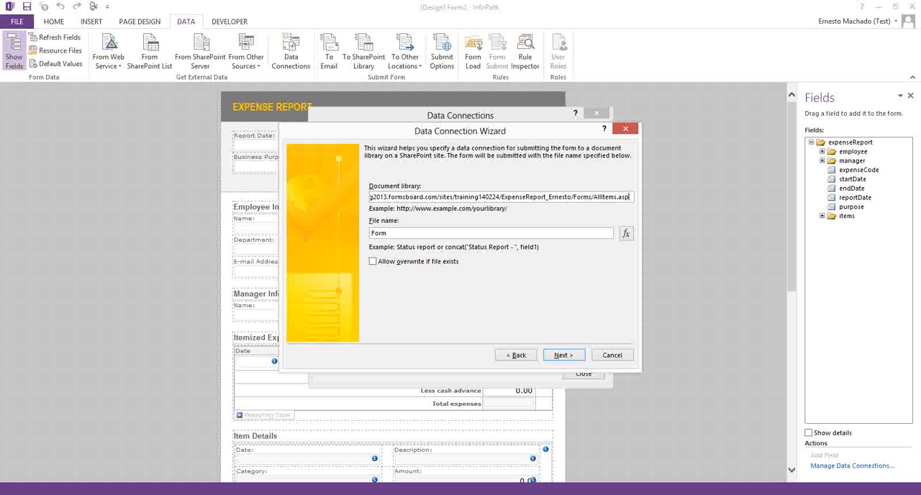
key(BackSpace)
key(BackSpace)
key(BackSpace)
key(BackSpace)
key(BackSpace)
key(BackSpace)
key(BackSpace)
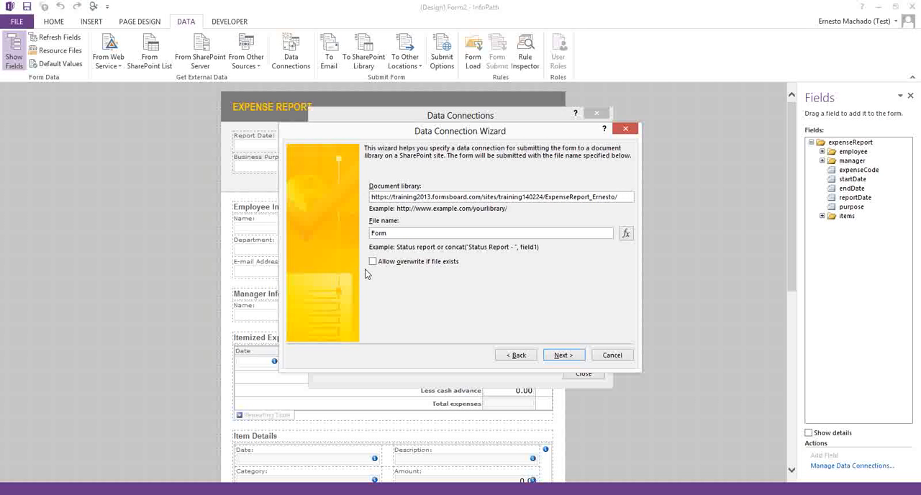
Step: Set the submitted file name to the expenseCode field and allow overwriting if the file exists
click(625, 234)
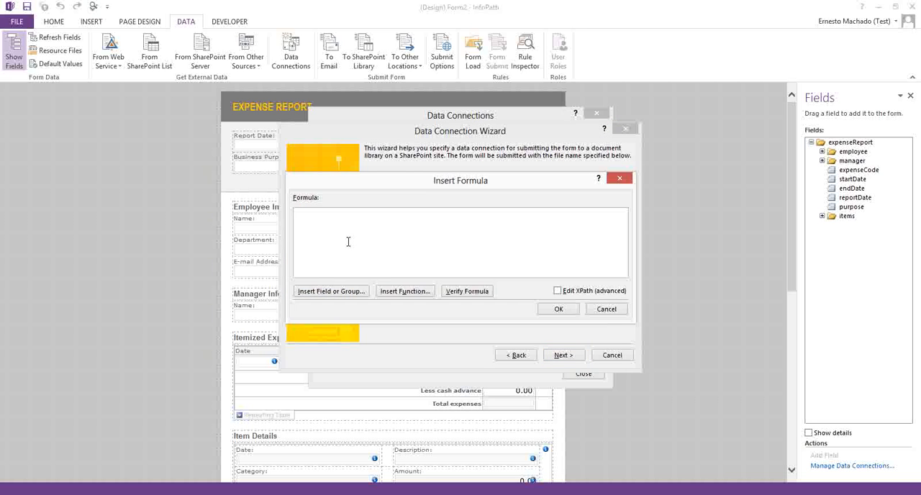
click(330, 290)
double_click(427, 208)
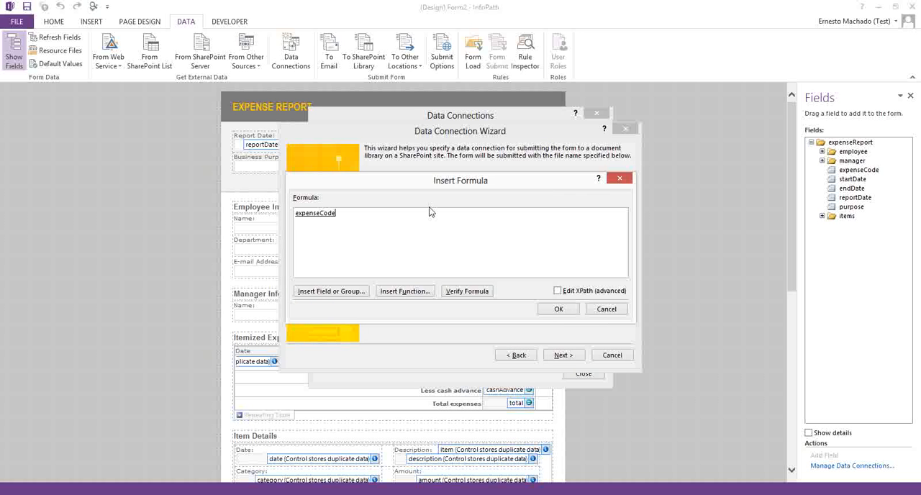
click(557, 308)
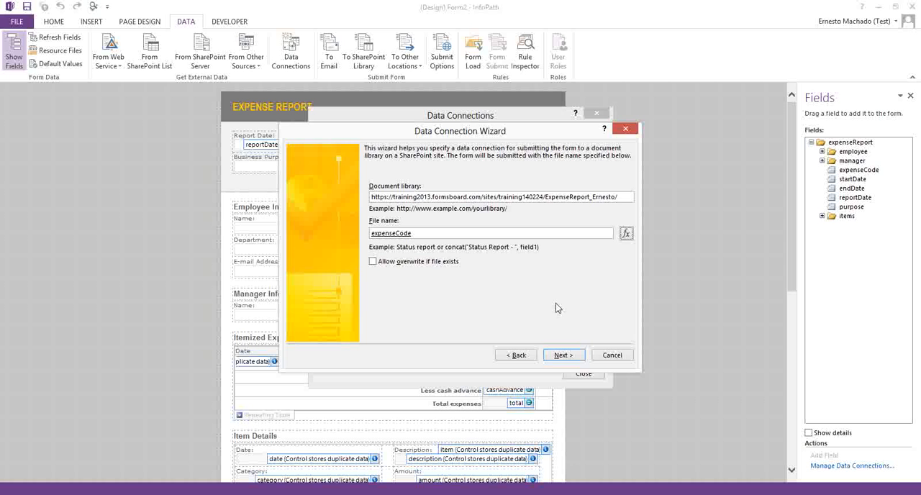
click(436, 264)
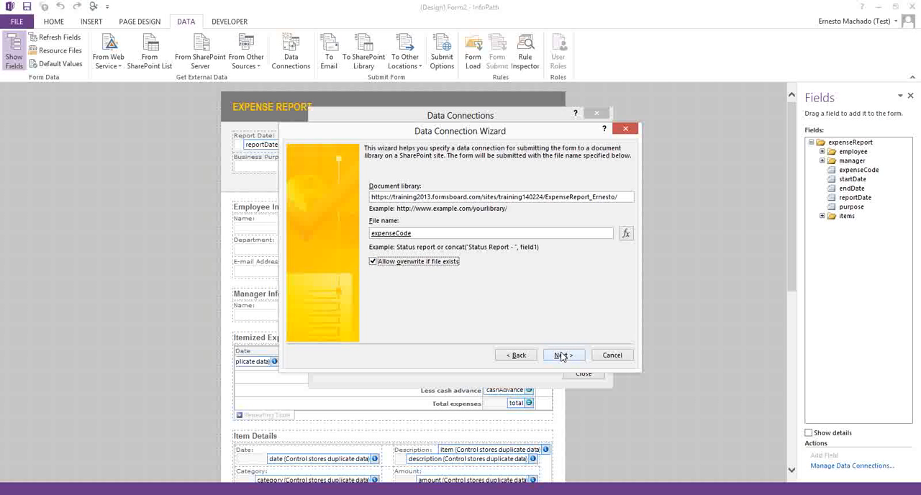
Step: Sign in to the SharePoint server with the account password and finish the connection as the default submit connection
click(562, 356)
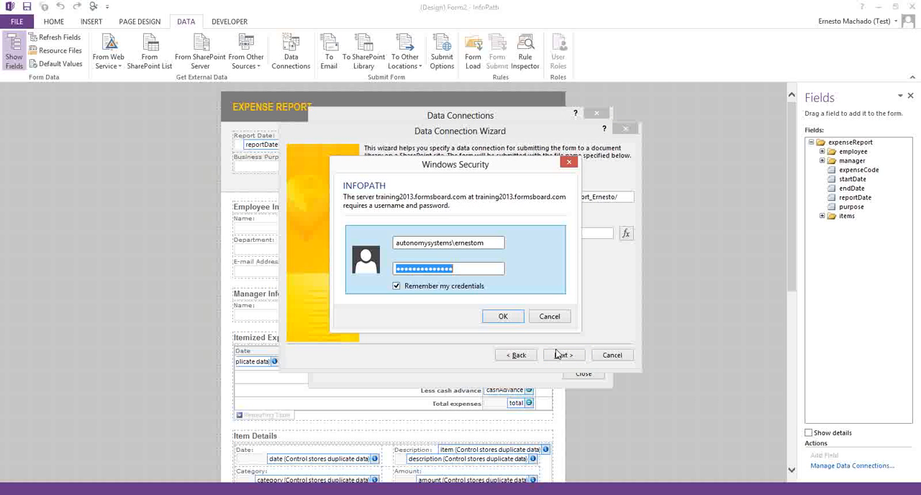
text(p)
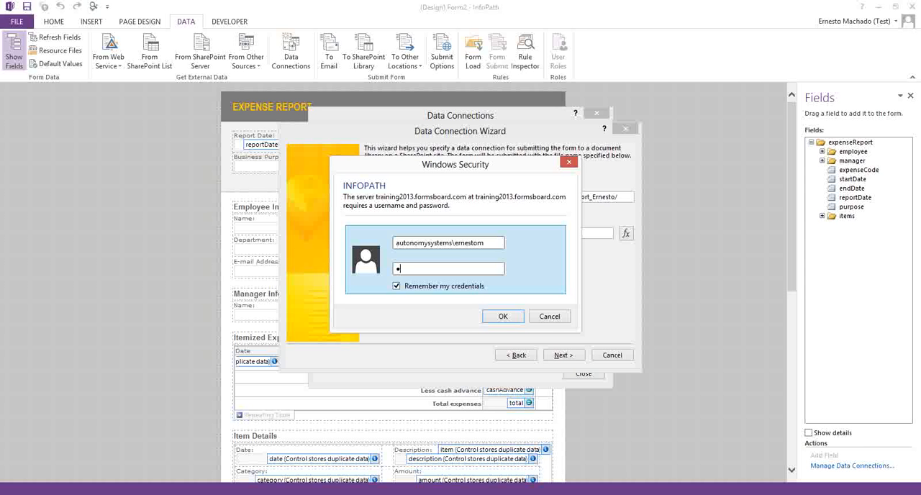
text(ass@word1)
key(Return)
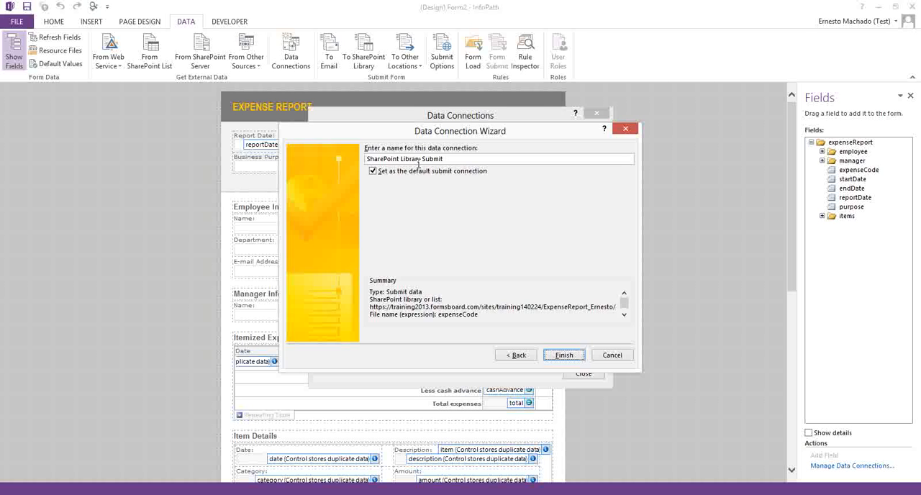
click(564, 356)
click(580, 371)
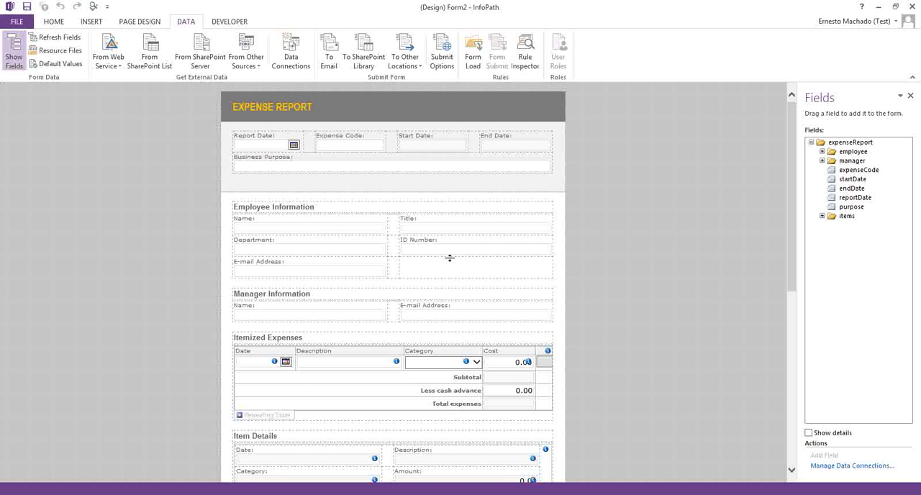
Step: Open the submit options from the properties of the Submit button below the Additional Information section
scroll(413, 276, down, 10)
click(282, 441)
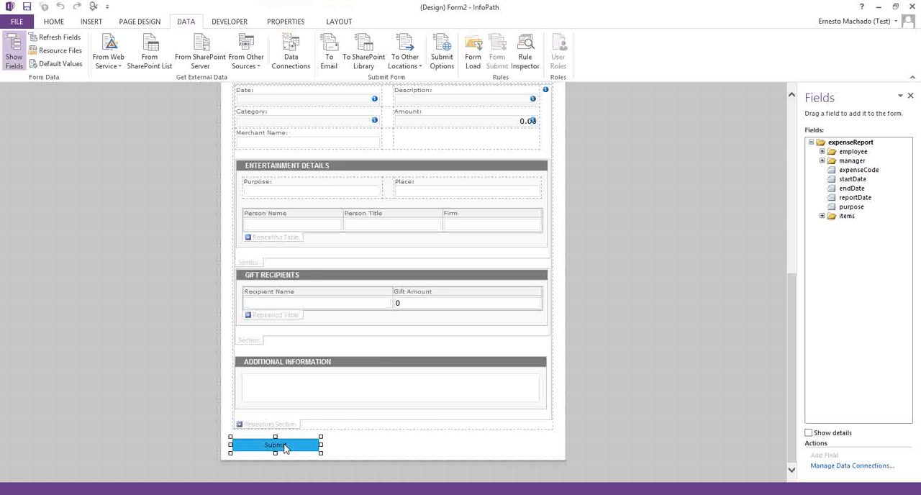
right_click(292, 444)
click(333, 438)
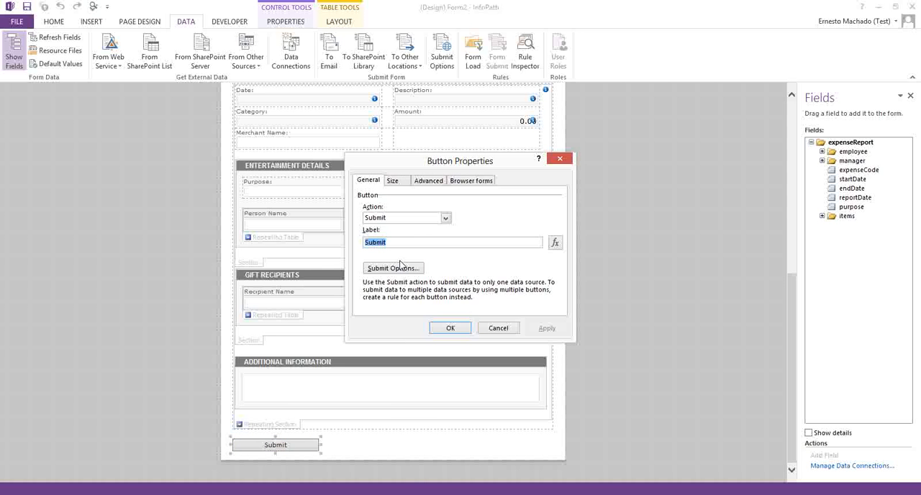
click(398, 269)
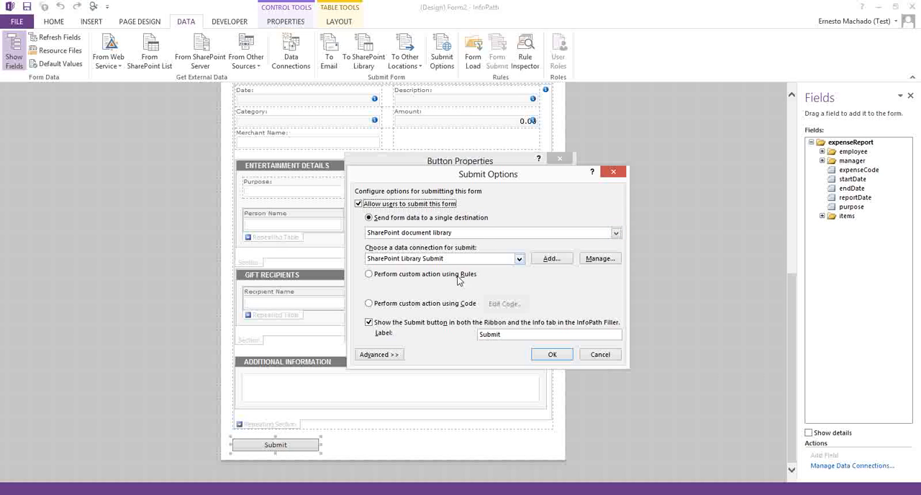
Step: Enable the message for successful submission, set the form to close after submit, and apply the Submit button's settings
click(379, 361)
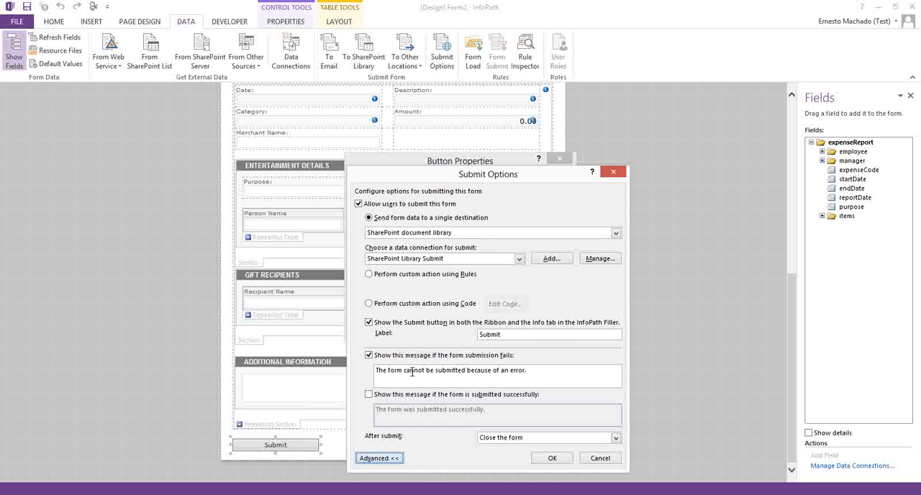
click(369, 394)
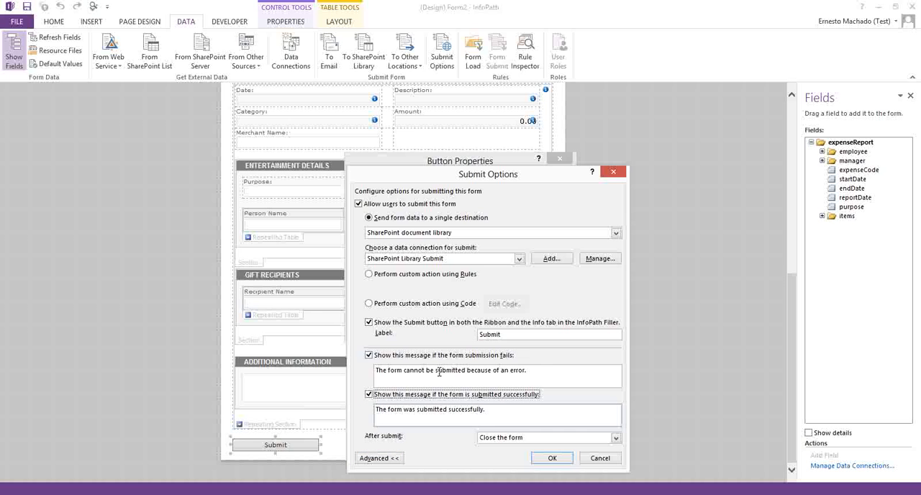
drag(538, 372, 324, 376)
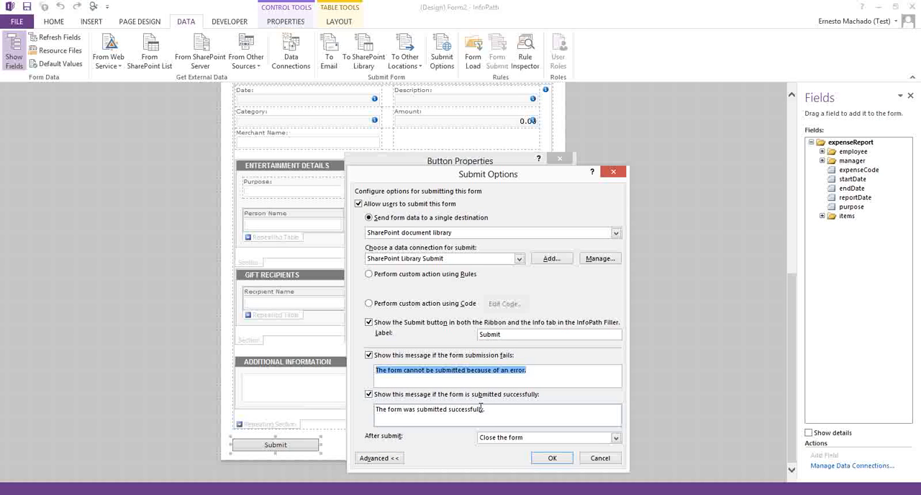
drag(504, 412, 370, 430)
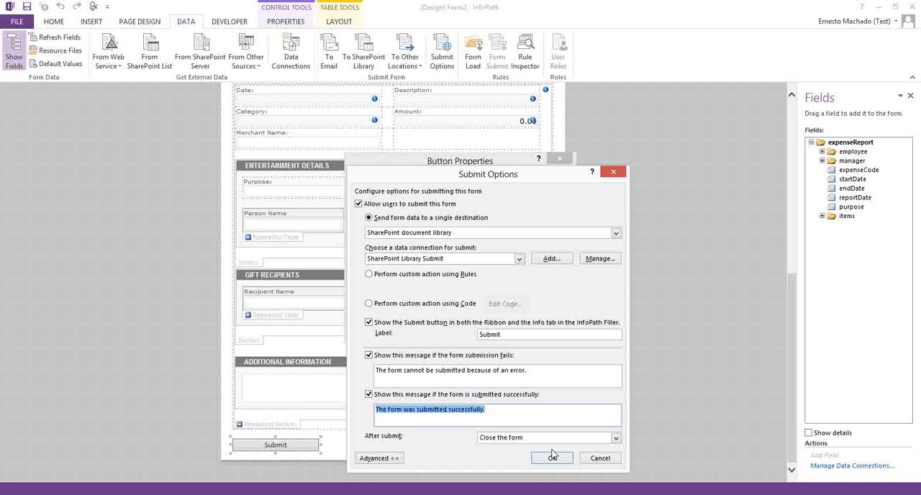
click(508, 440)
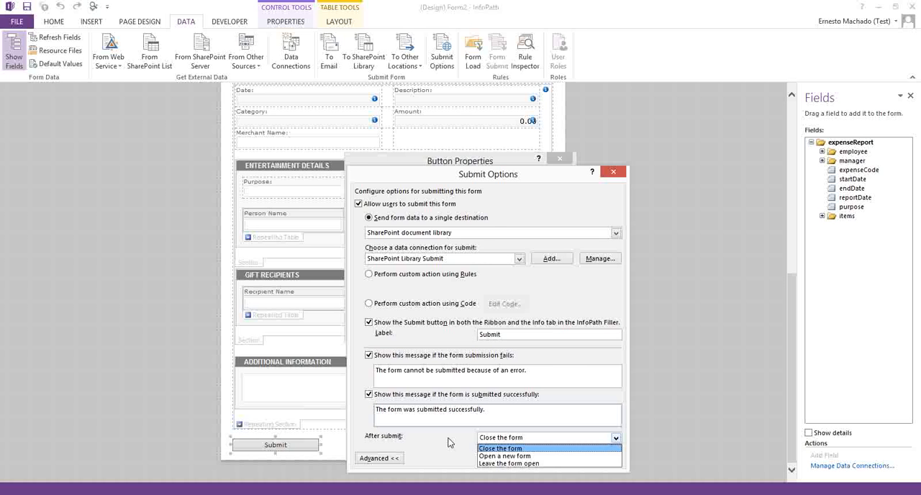
click(521, 445)
click(550, 457)
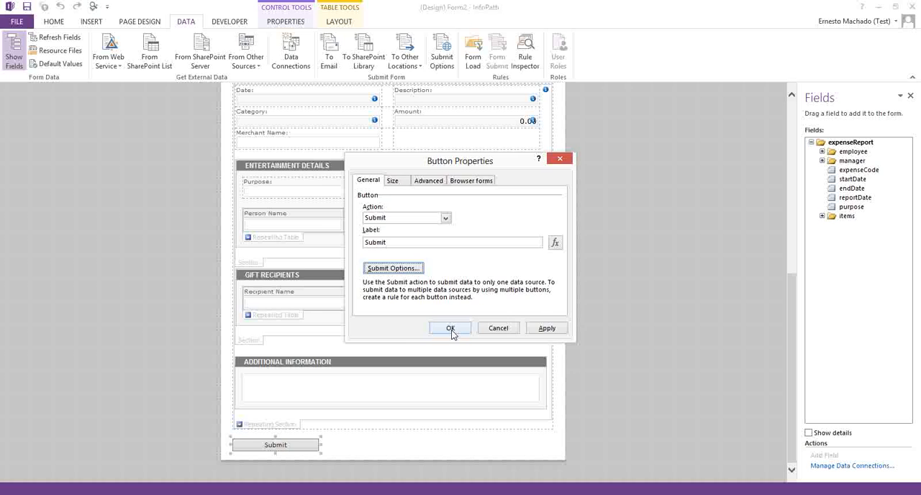
click(451, 328)
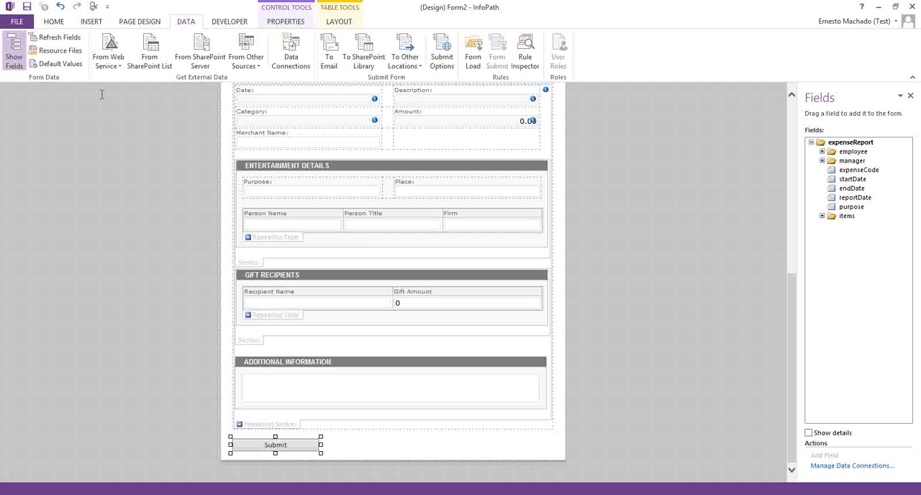
Step: Start saving the form template to the Desktop under a new name, entering ExpenseReport2013
click(16, 23)
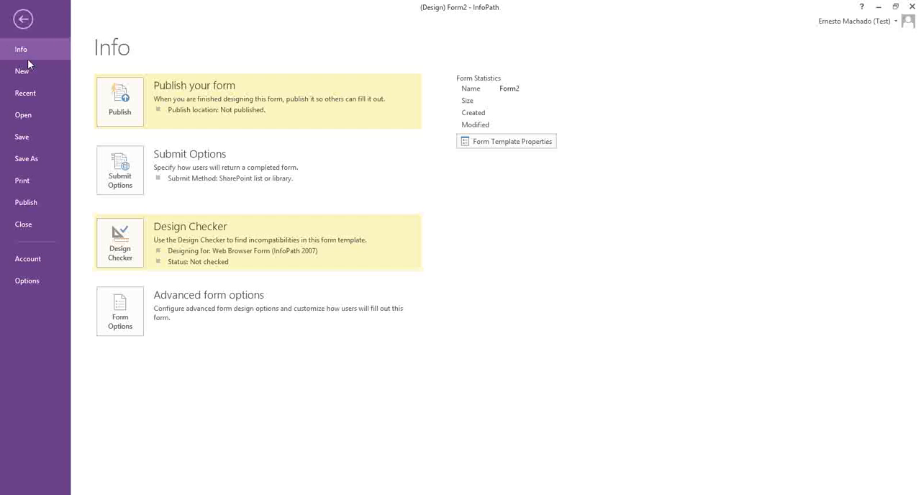
click(32, 159)
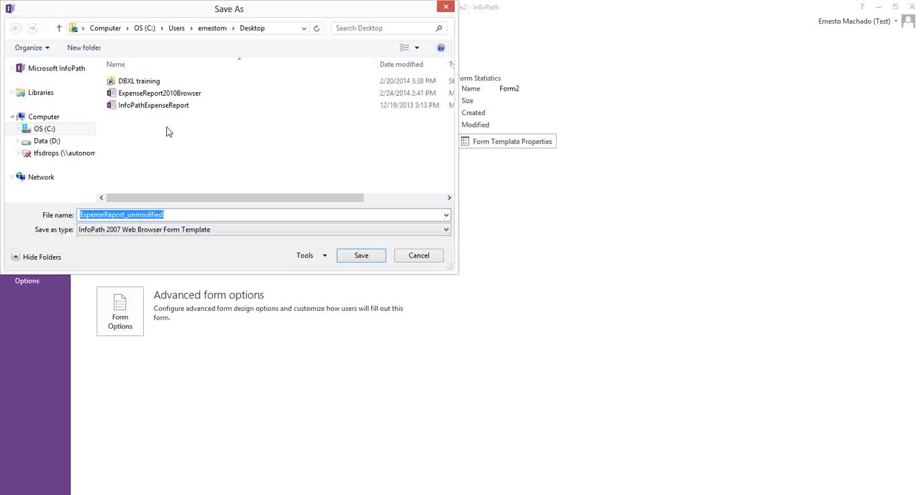
click(141, 214)
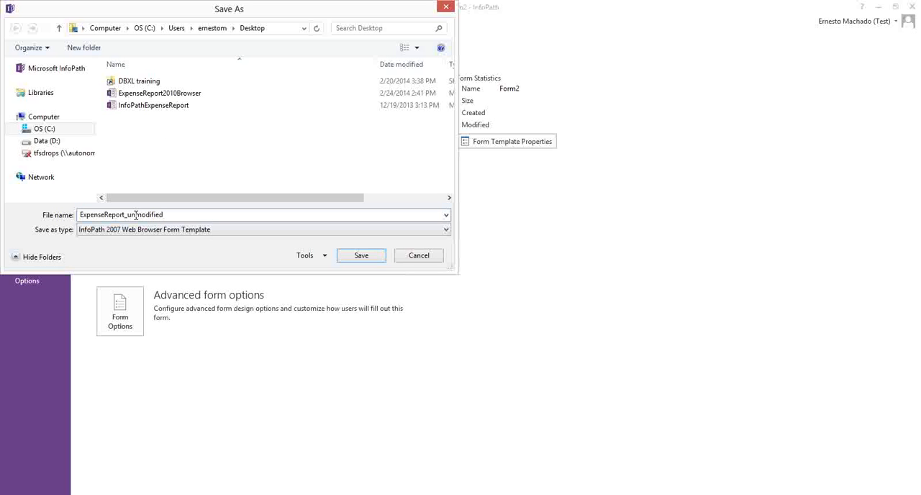
drag(126, 214, 230, 214)
text(201)
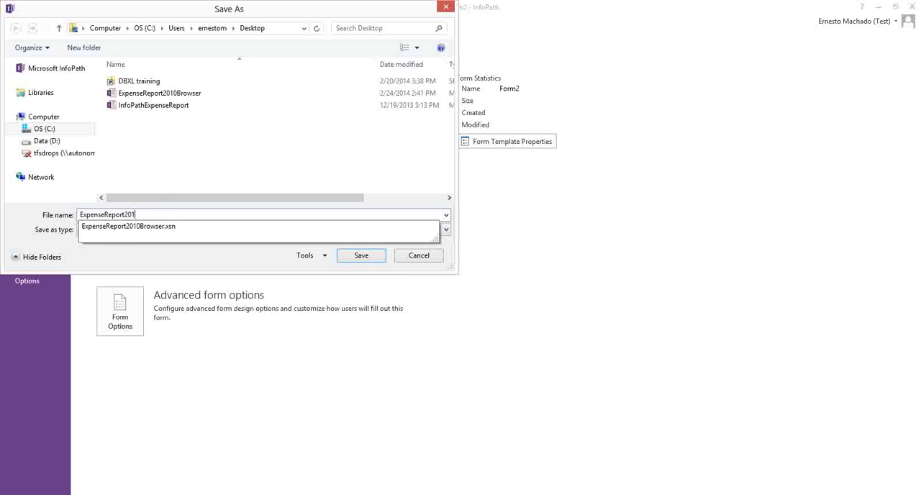
text(13)
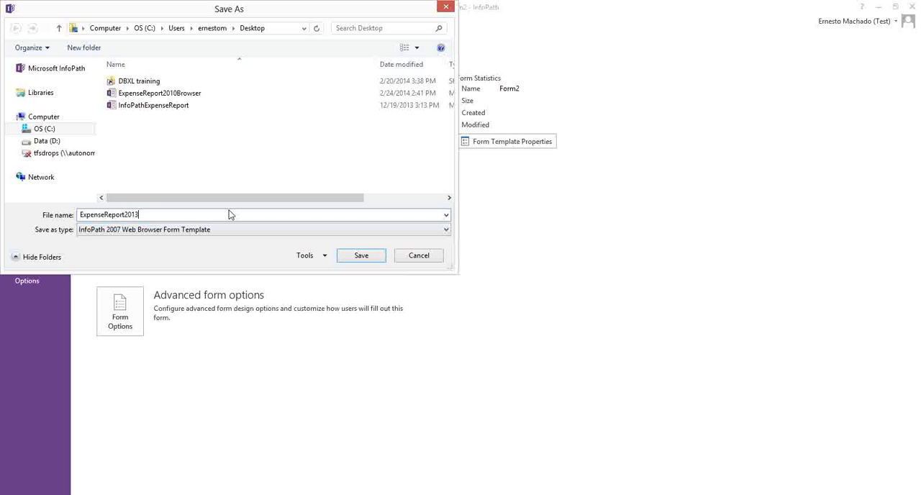
Step: Set the file type to InfoPath Web Browser Form Template and save the template as ExpenseReport2013EventReceiver
click(119, 236)
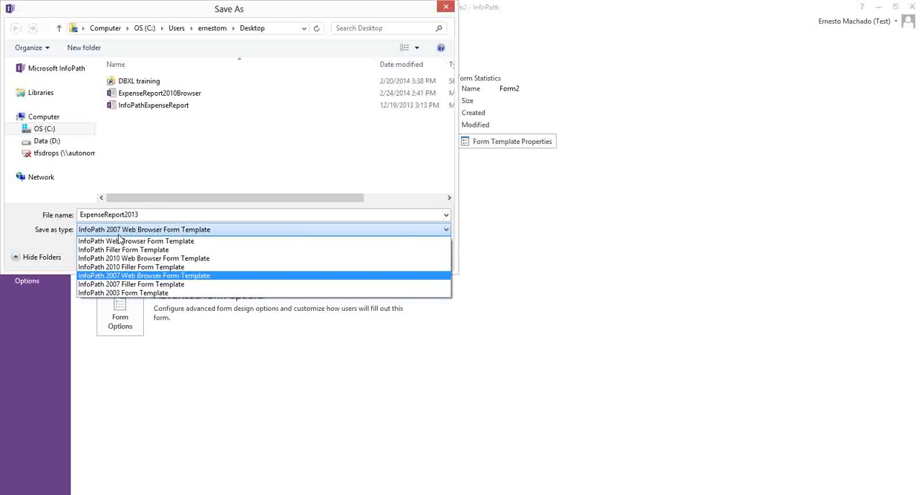
click(124, 238)
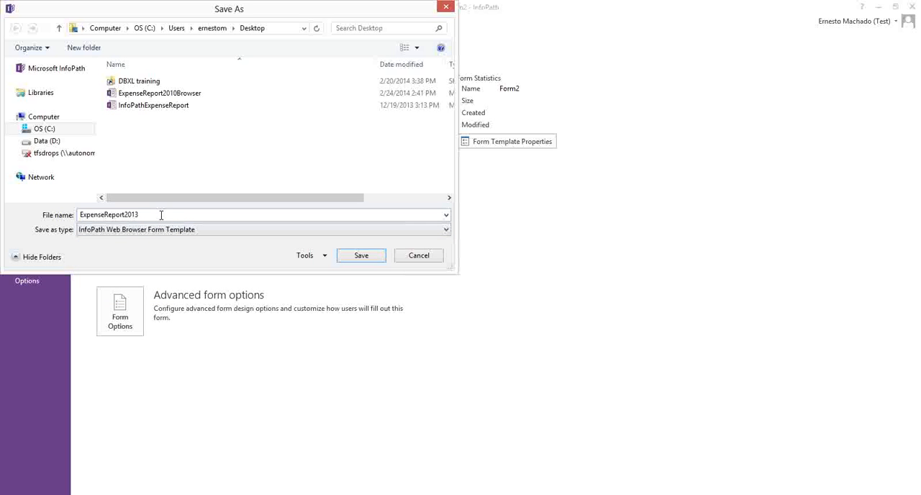
click(161, 214)
click(168, 214)
text(EventReceiver)
key(Return)
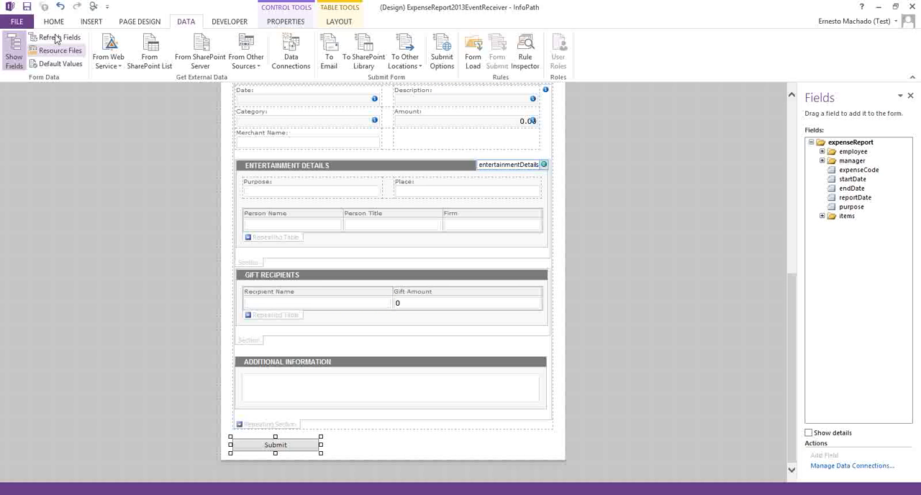
Step: Start publishing the form to a SharePoint server, using the copied form library address as the site location
click(17, 22)
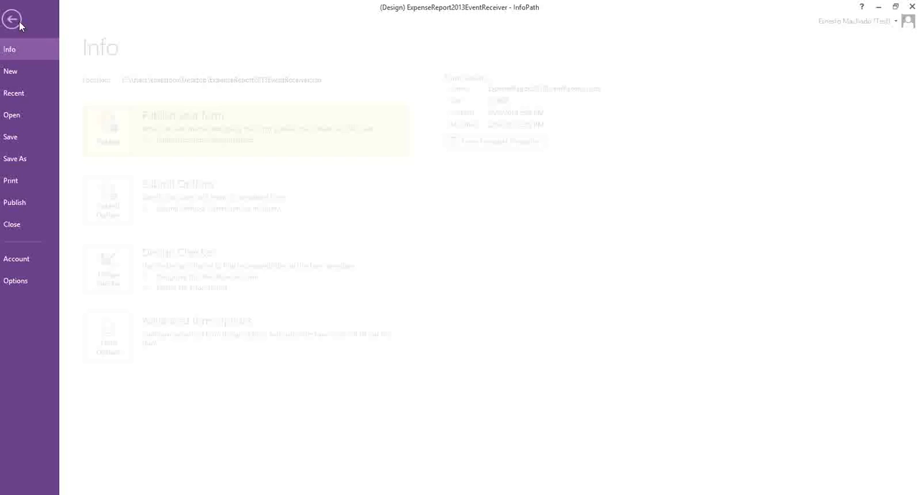
click(32, 203)
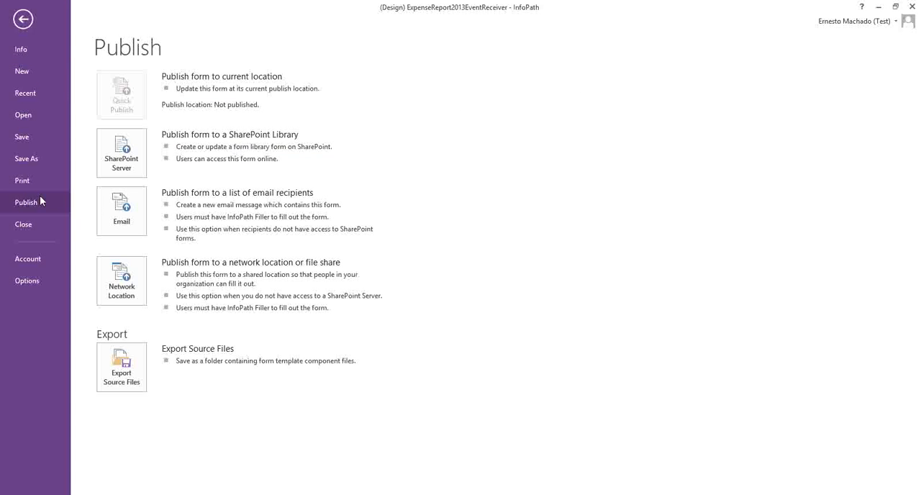
click(121, 154)
key(ctrl+v)
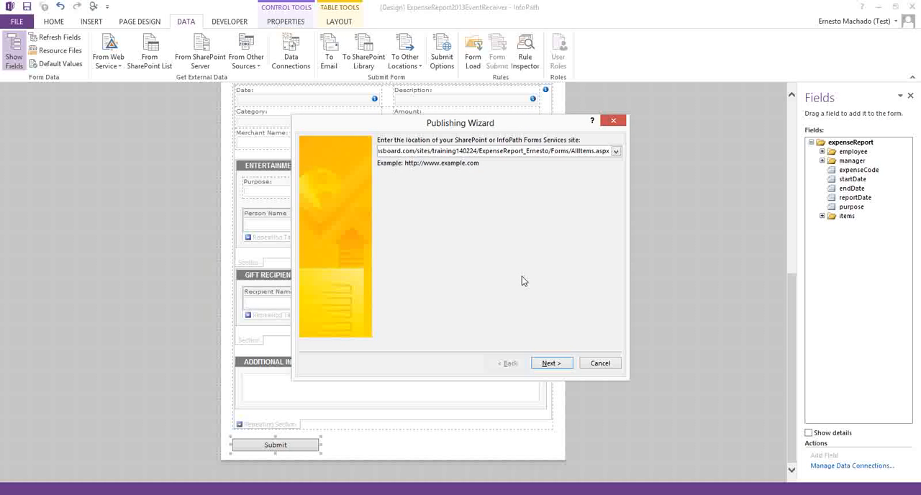
click(546, 365)
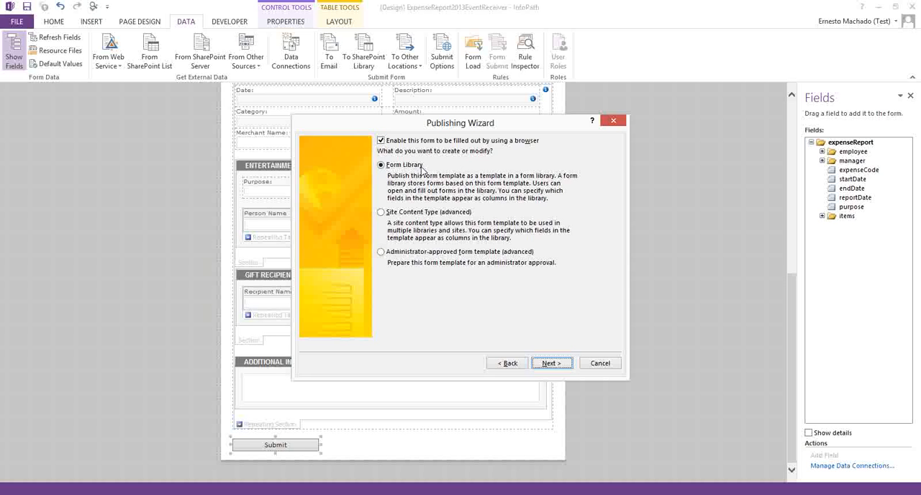
Step: Publish as a Form Library, choosing to update the form template in the existing expense report library
click(551, 363)
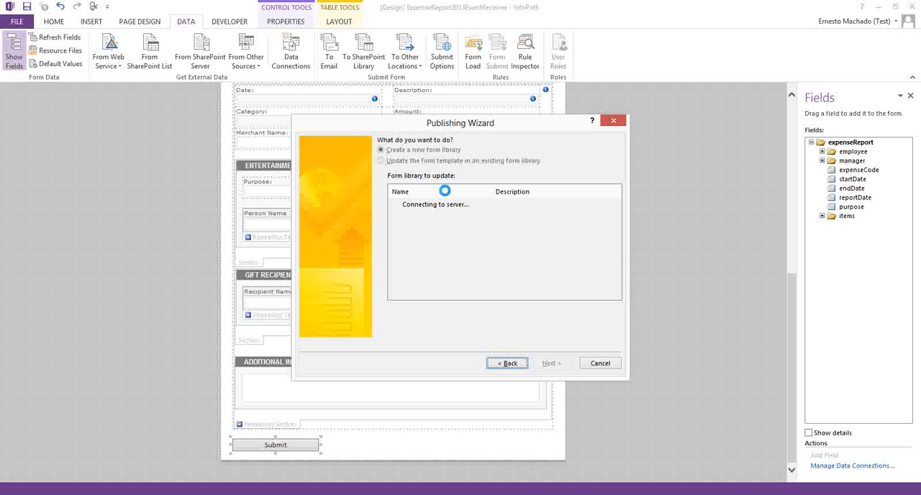
click(405, 160)
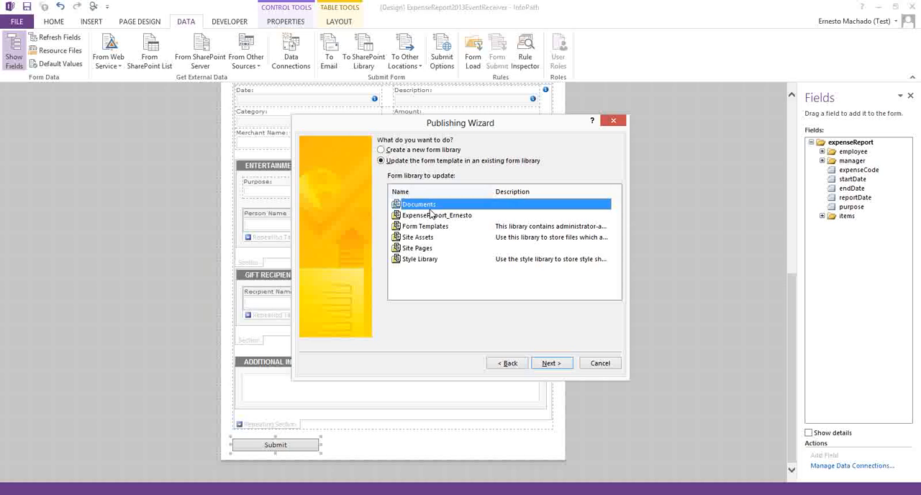
click(435, 216)
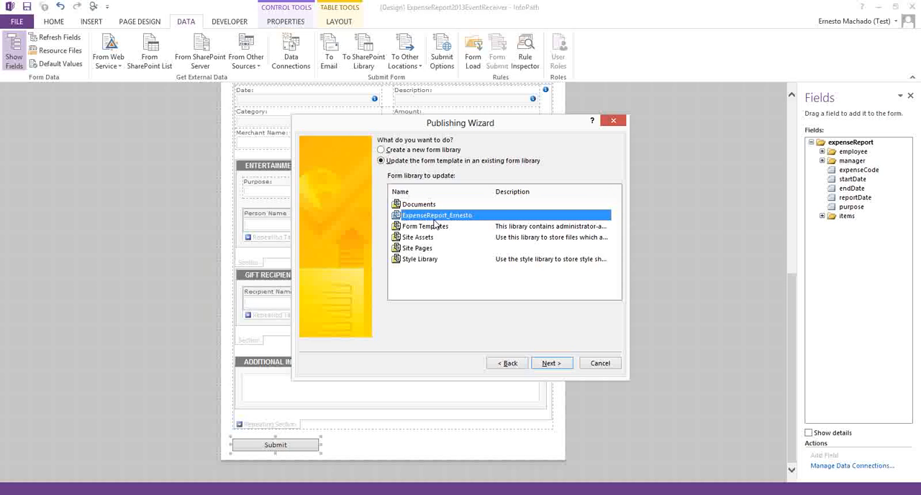
click(552, 363)
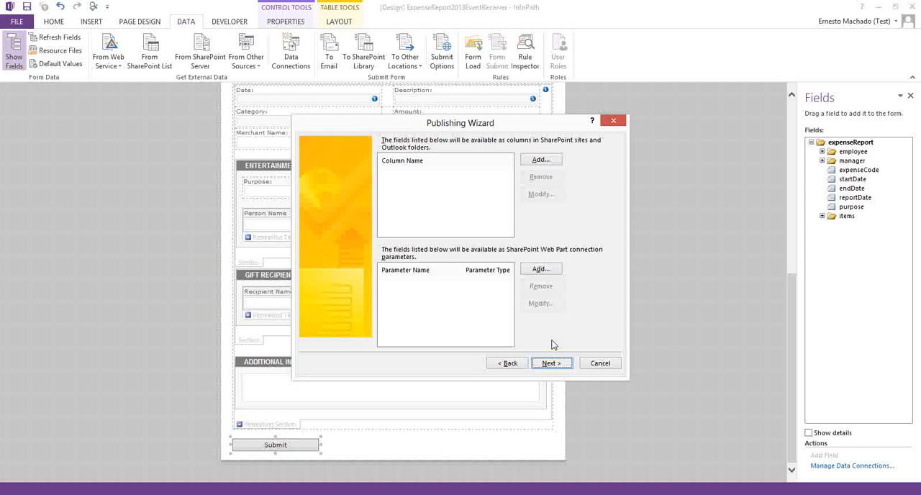
click(533, 161)
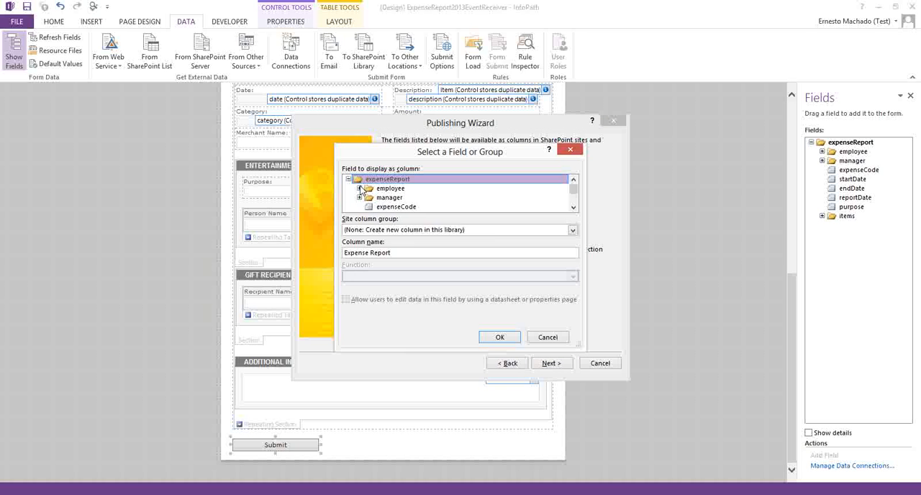
click(359, 189)
click(395, 187)
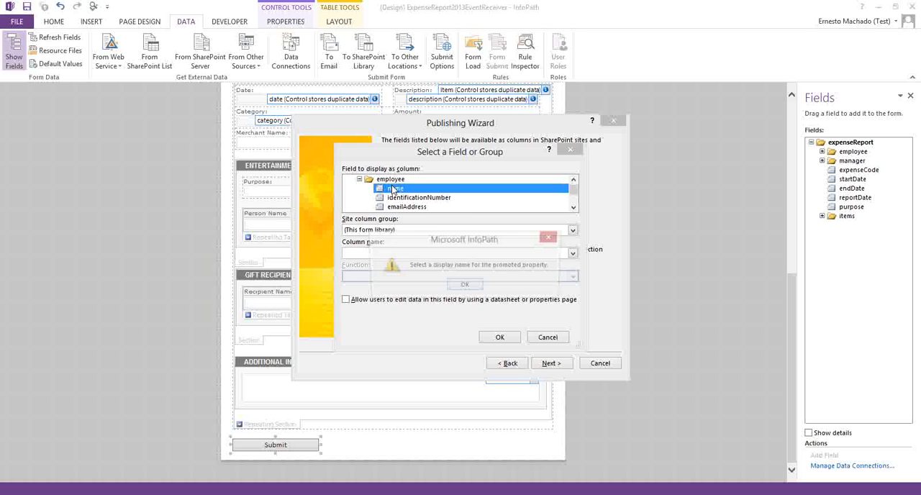
click(464, 289)
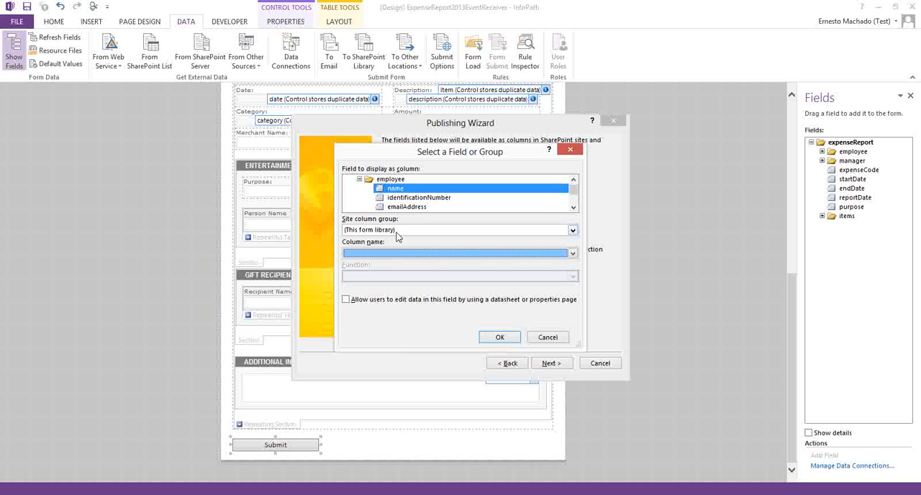
click(403, 230)
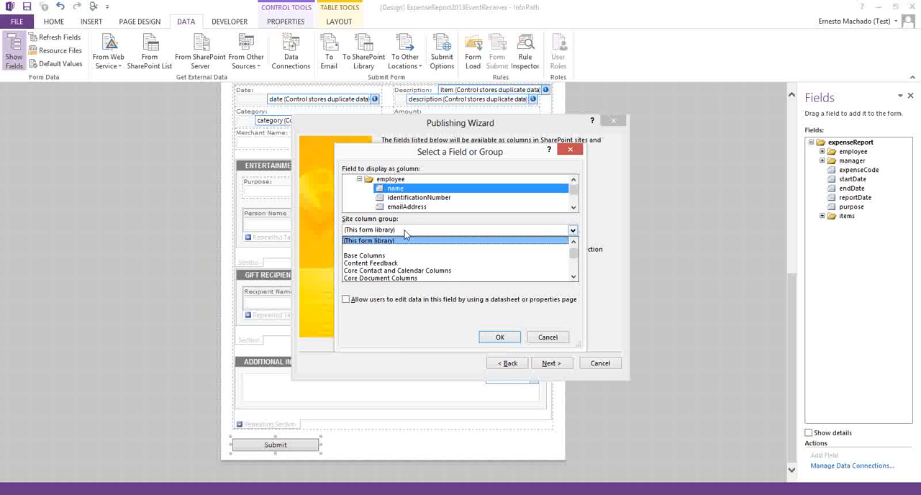
click(407, 192)
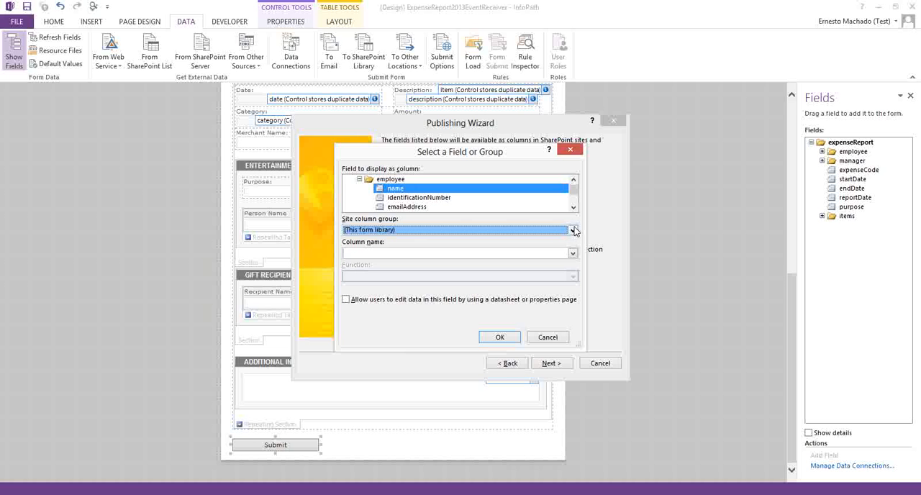
click(559, 257)
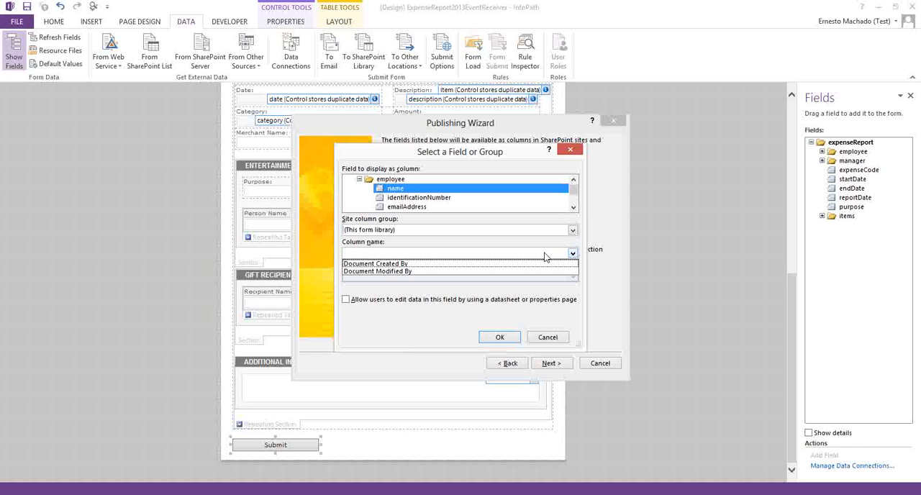
click(544, 255)
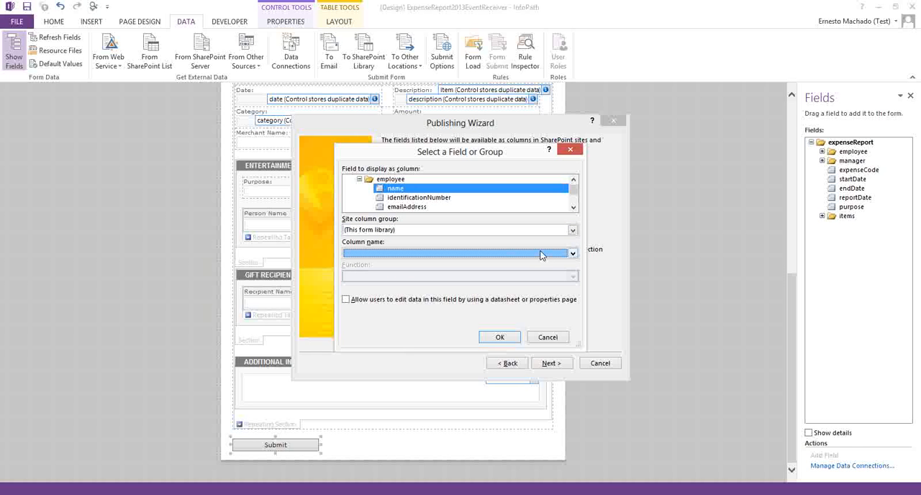
click(546, 342)
Step: Promote the reportDate field as a new library column named Report Date
click(540, 160)
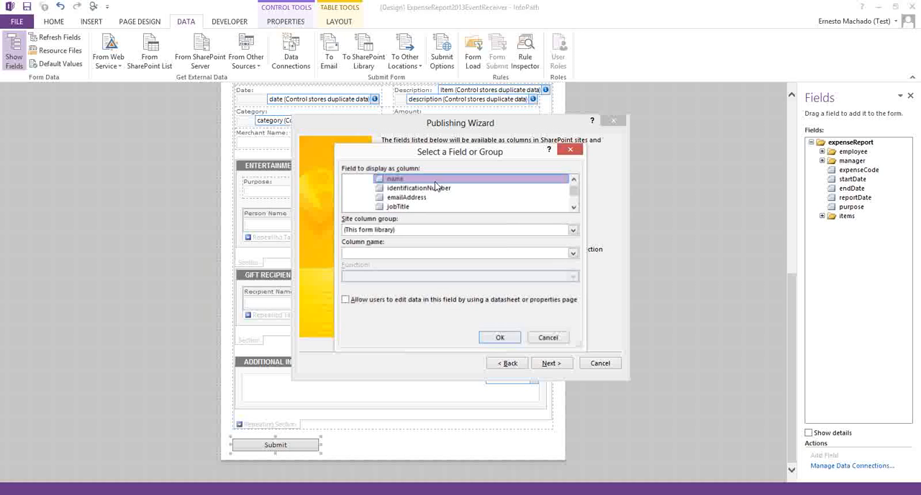
scroll(422, 203, down, 2)
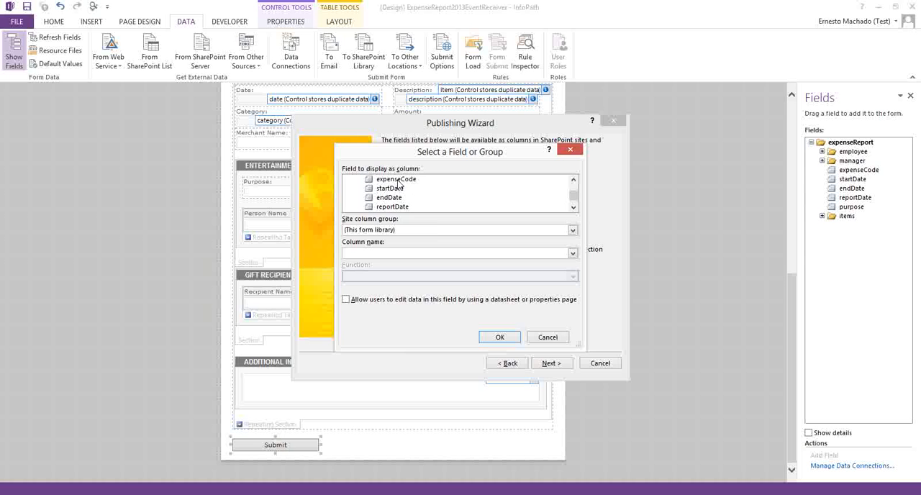
click(397, 179)
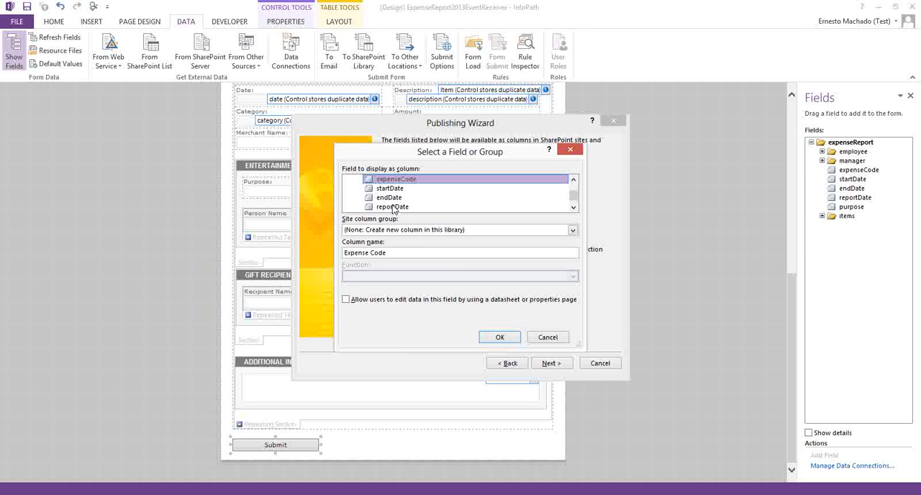
click(394, 207)
scroll(395, 208, down, 1)
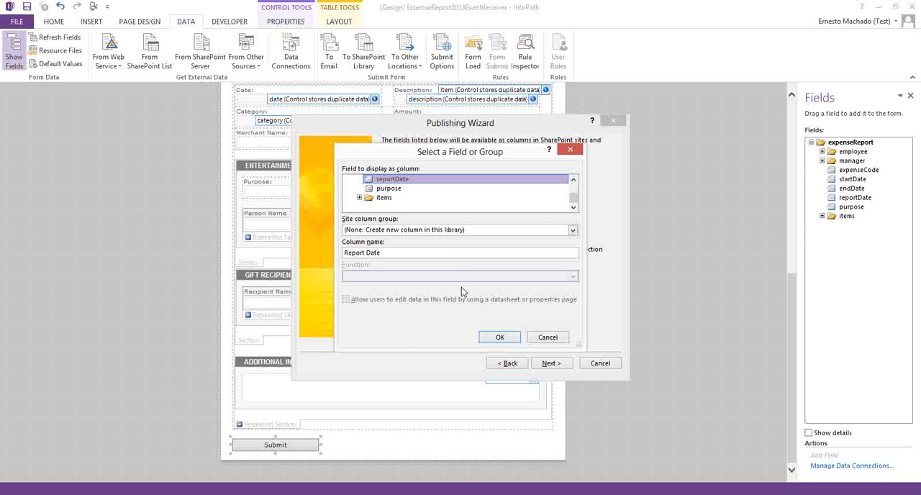
click(501, 336)
Step: Promote the purpose field as a new library column named Purpose
click(539, 161)
click(395, 189)
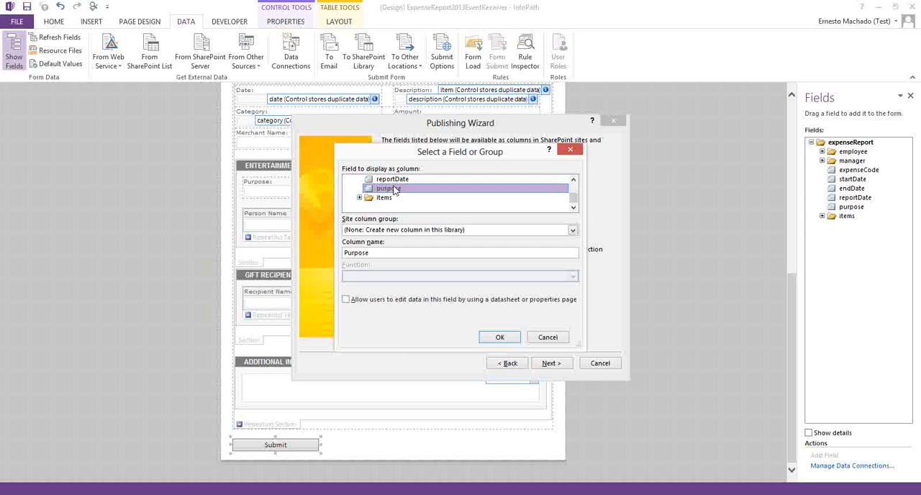
click(499, 339)
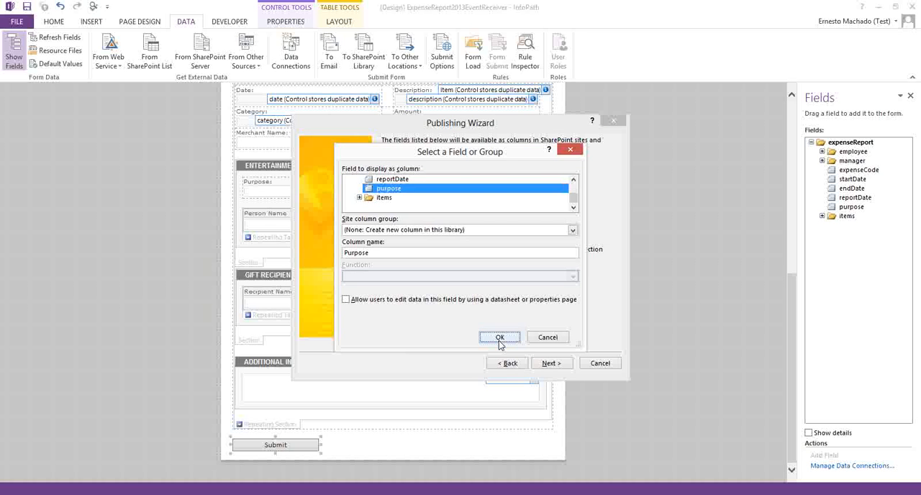
Step: Publish the form template and sign in to the server with the account's user name and password, choosing to remember the credentials
click(549, 363)
click(566, 359)
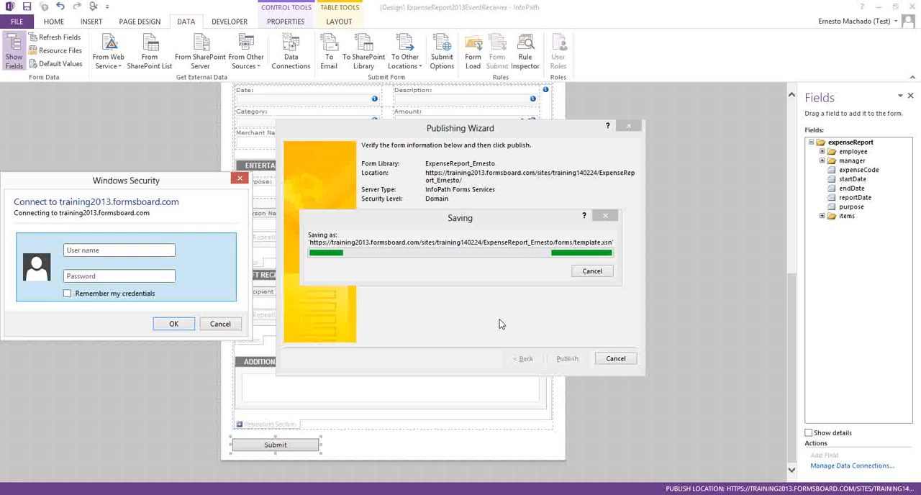
click(185, 290)
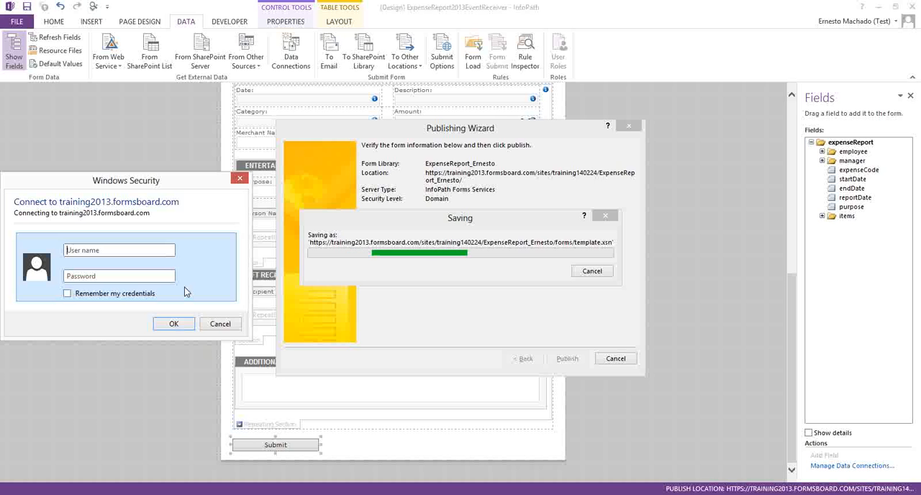
text(ernestom)
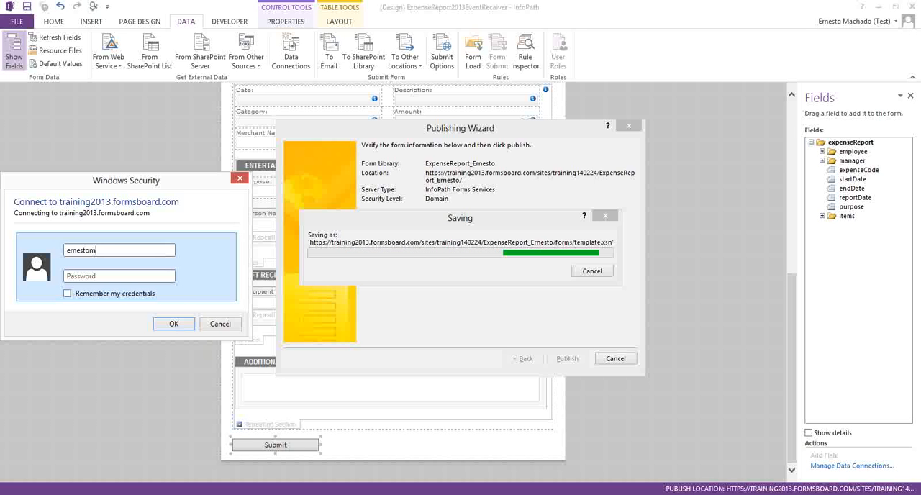
key(Tab)
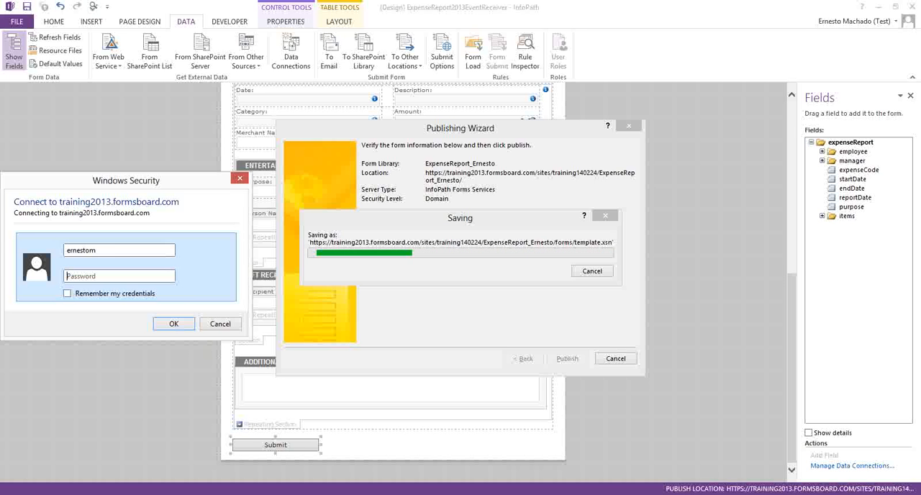
text(********)
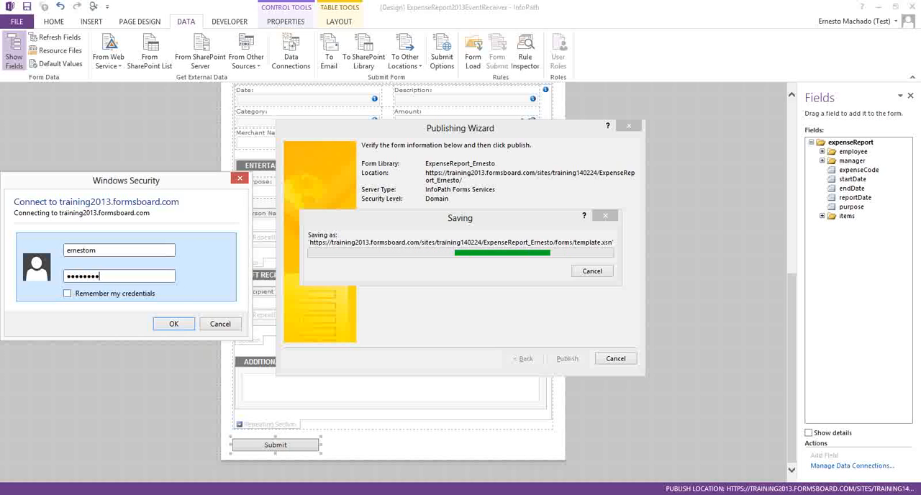
key(Tab)
key(space)
key(Return)
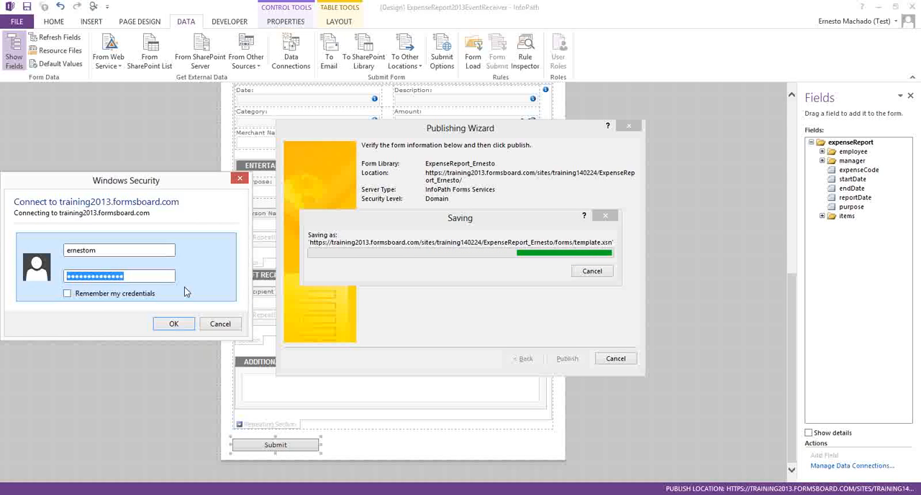
Step: Re-enter the account password for the server connection and submit it with the credentials remembered
key(Return)
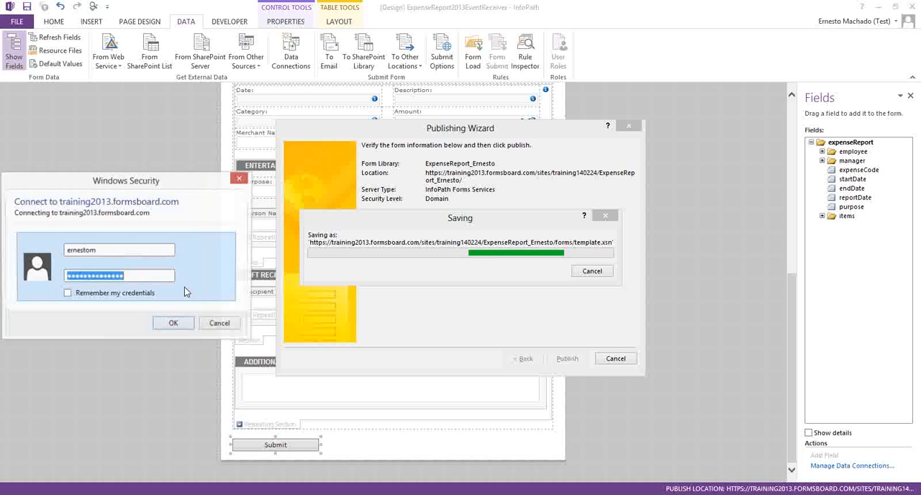
text(****)
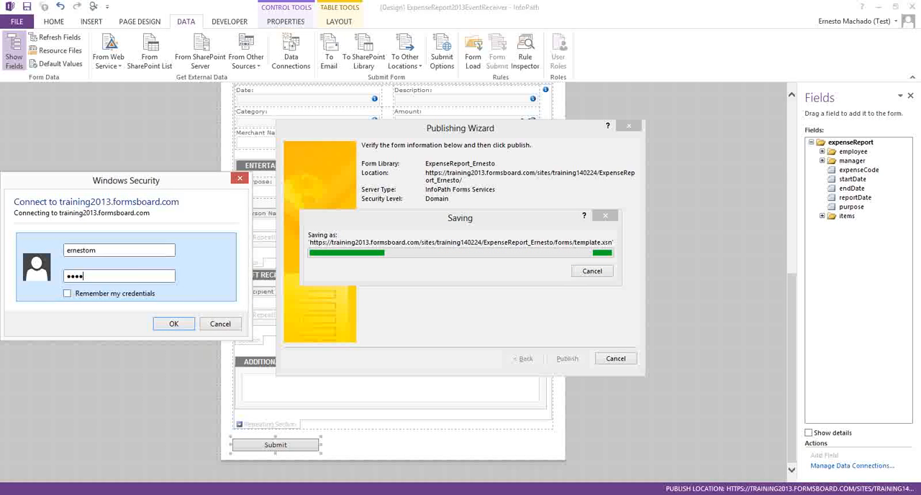
text(*****)
key(Tab)
key(space)
key(Return)
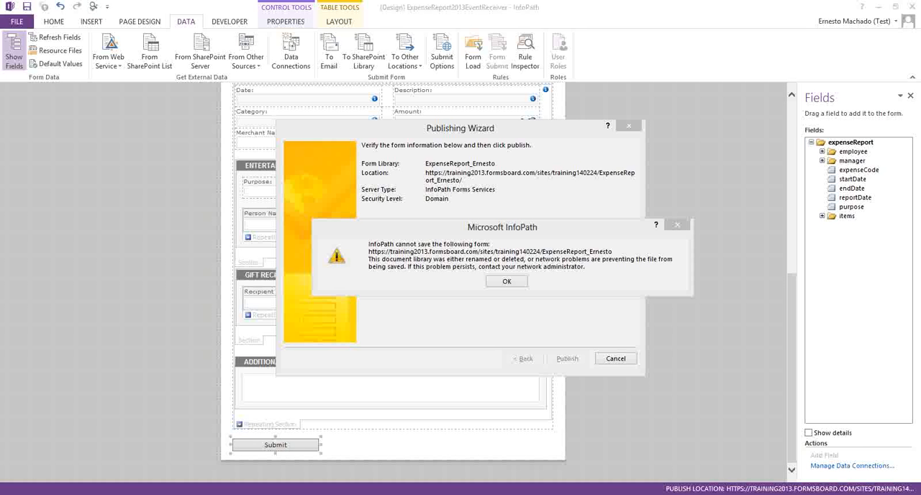
Step: Try again to publish the form template to the library, including once after returning to the promoted columns list
click(516, 283)
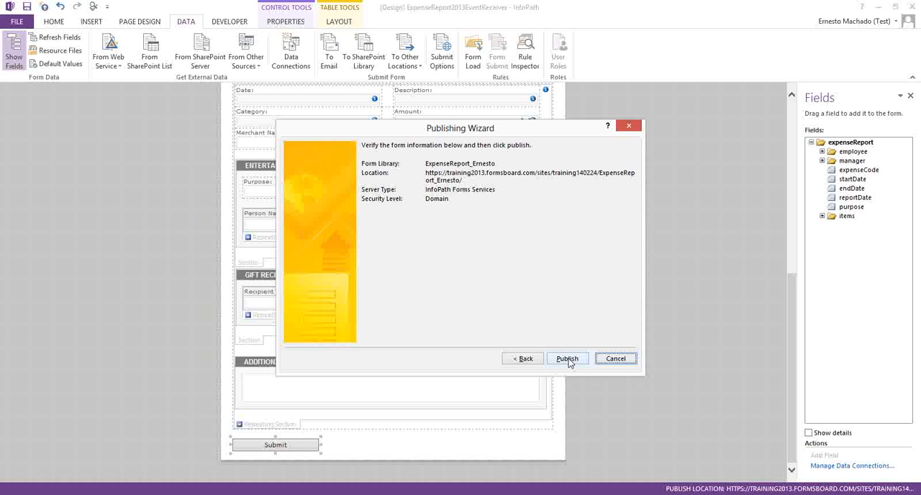
click(568, 358)
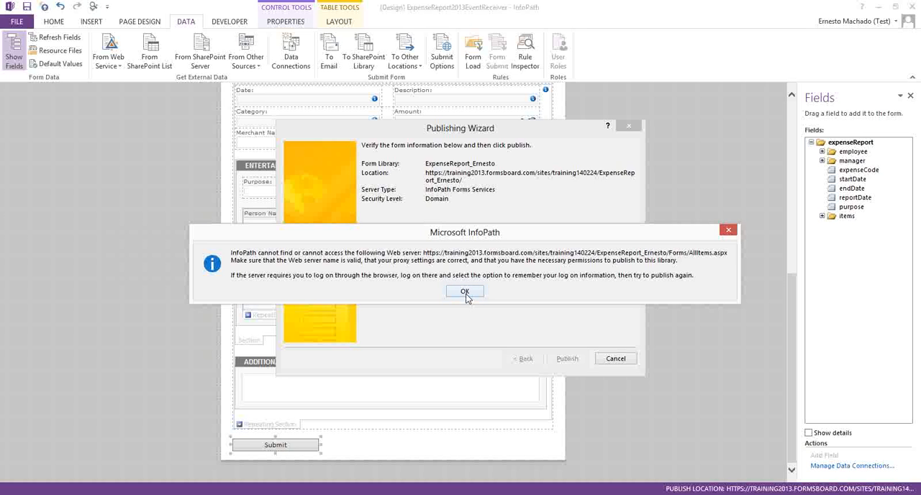
drag(460, 236, 0, 331)
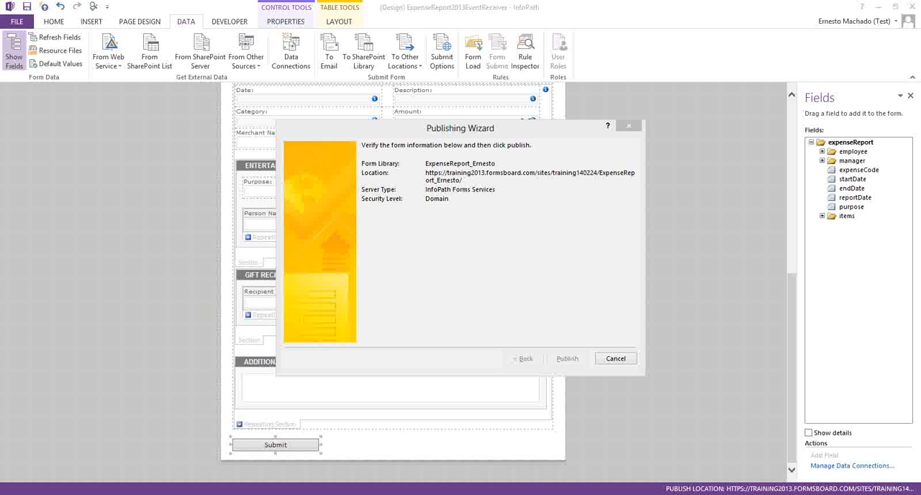
key(Return)
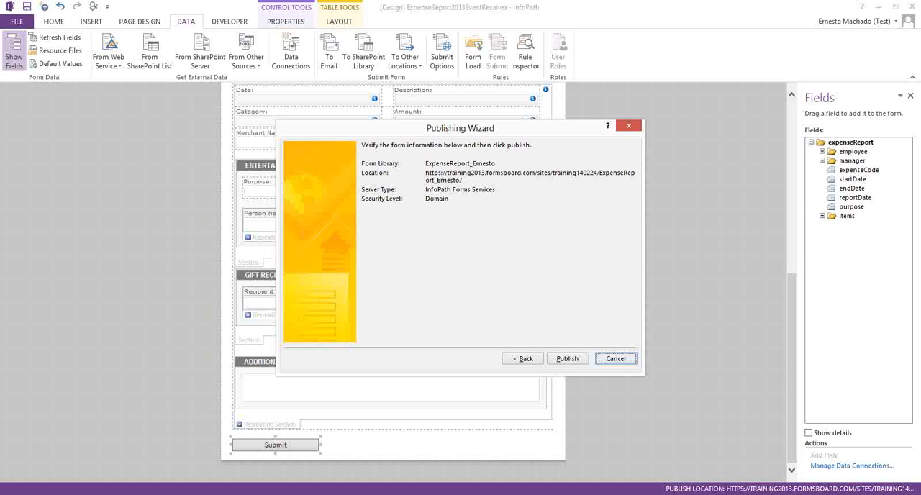
click(523, 359)
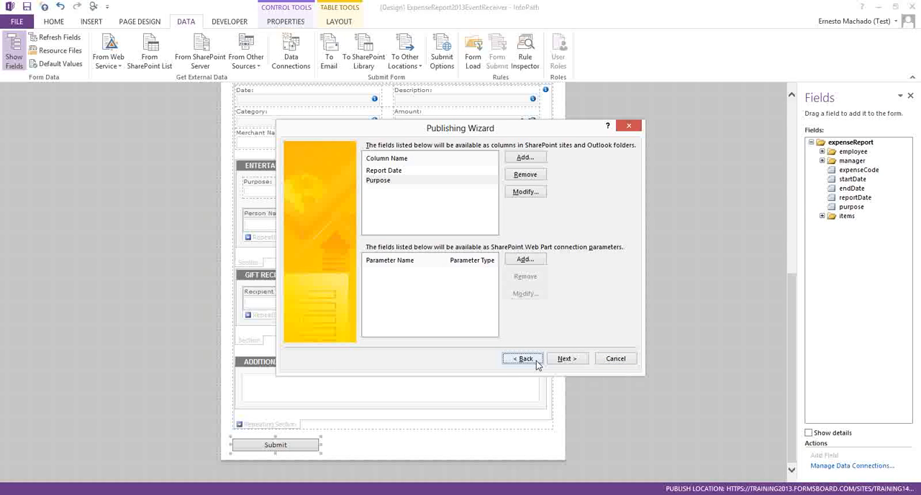
click(562, 363)
click(566, 361)
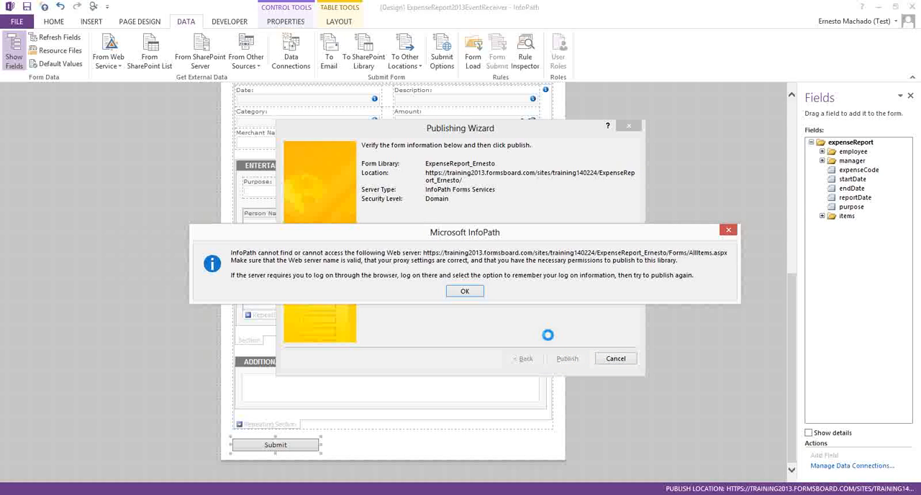
click(474, 297)
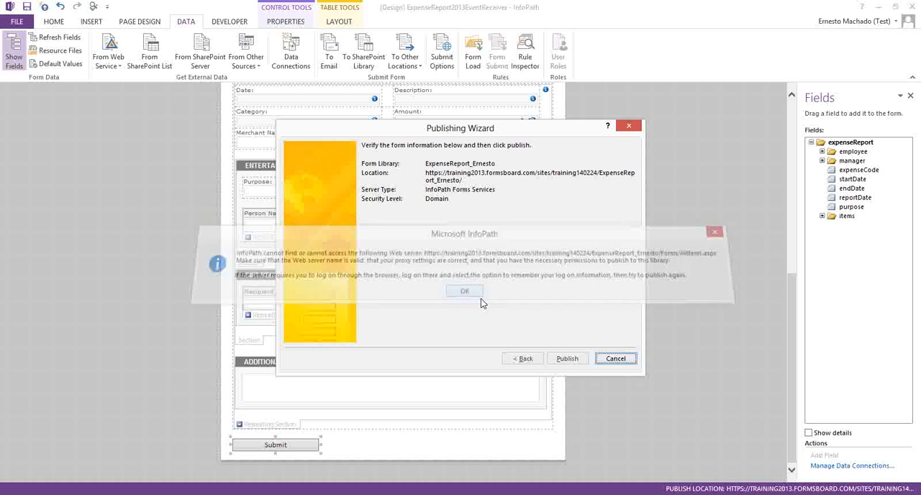
Step: Cancel the Publishing Wizard and use Quick Publish to send the form to its configured library
click(603, 361)
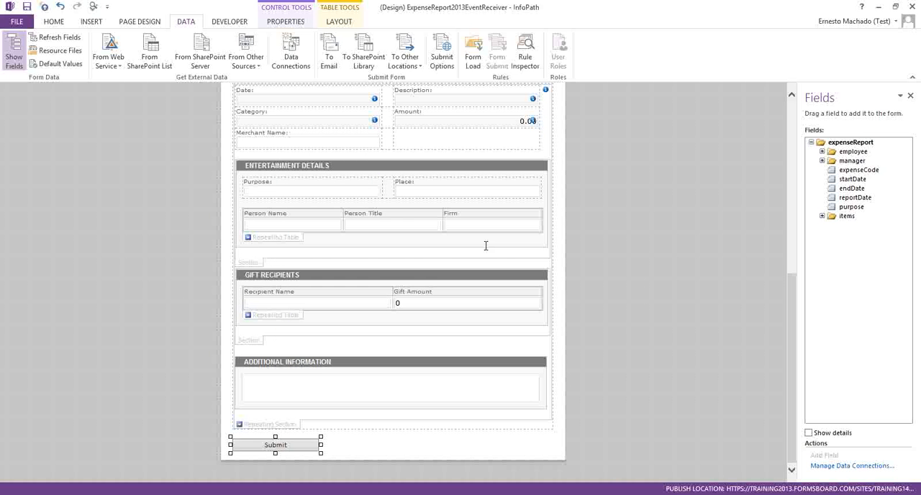
click(16, 22)
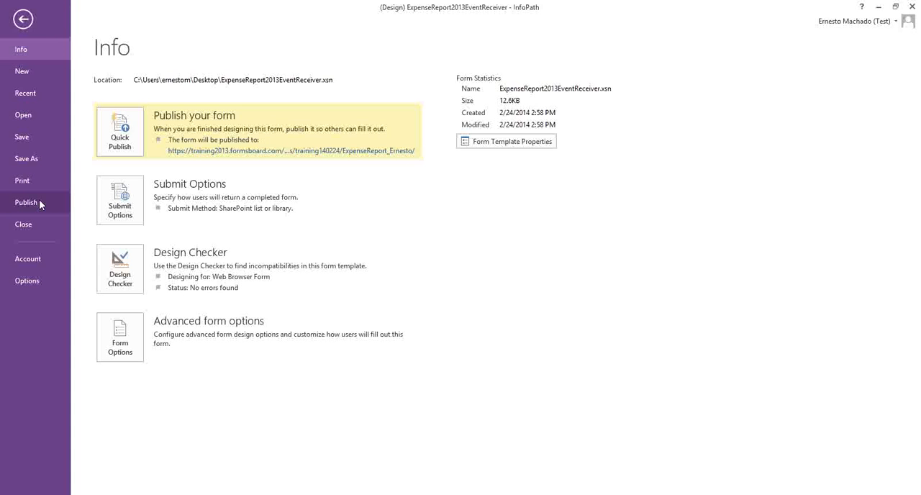
click(122, 133)
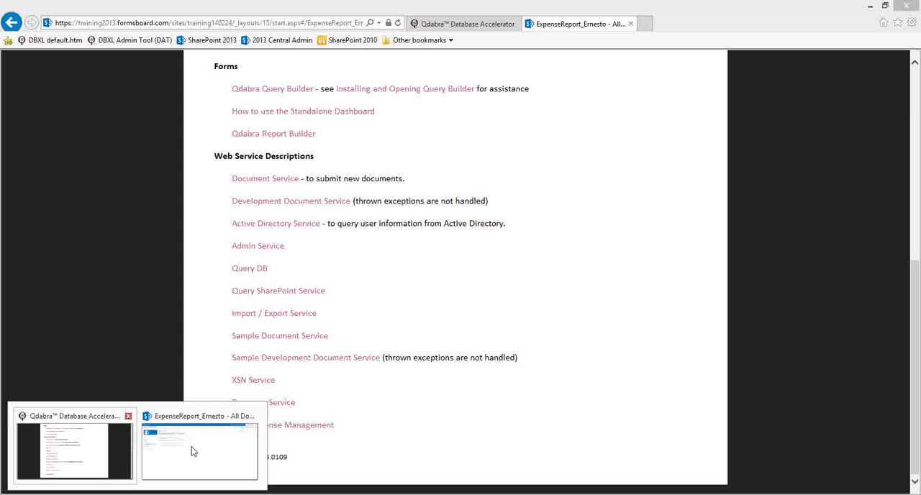
click(193, 451)
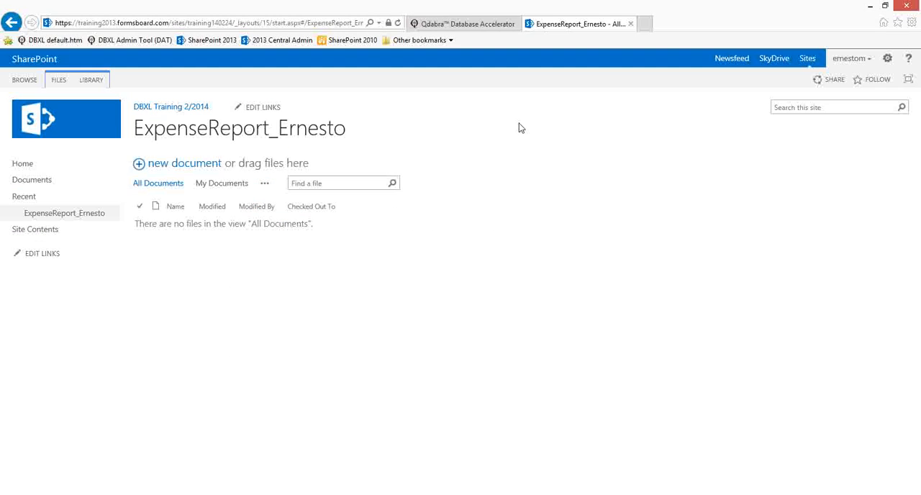
click(912, 23)
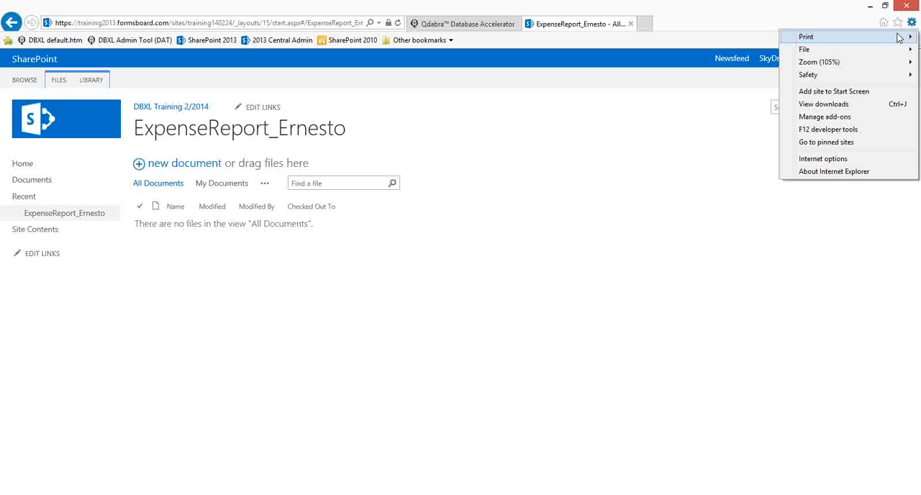
click(794, 158)
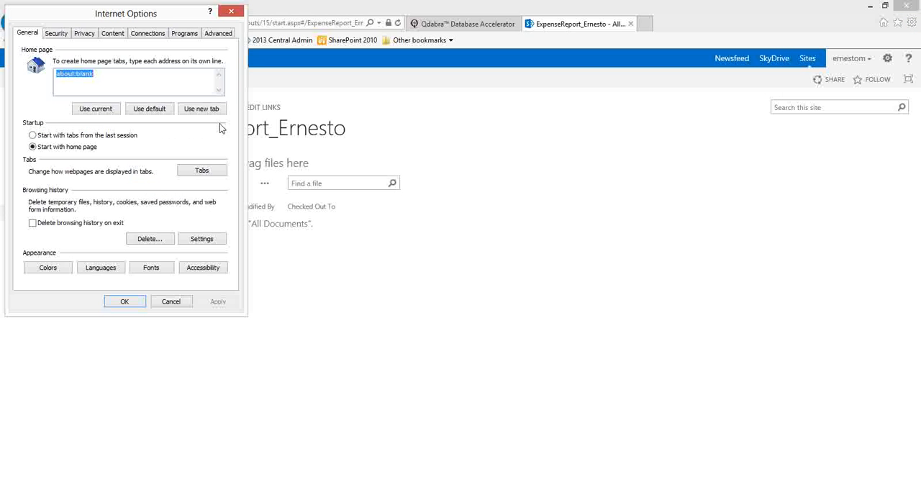
click(56, 33)
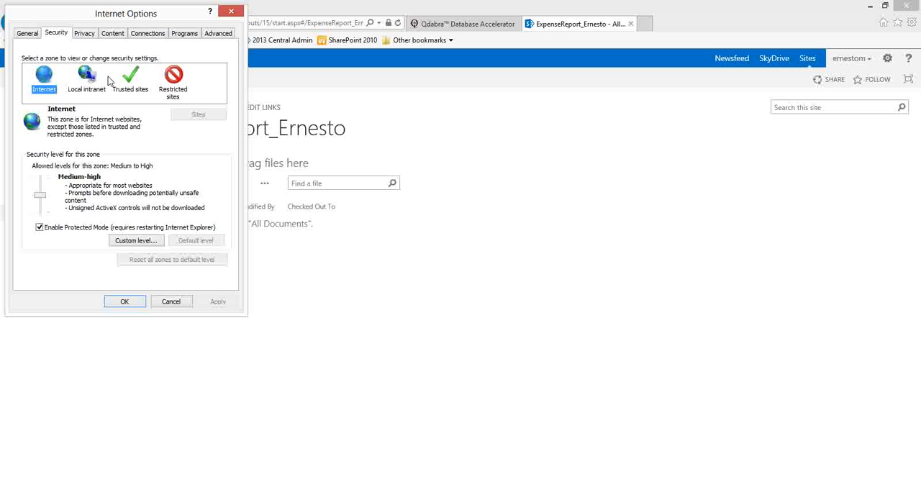
click(86, 77)
click(216, 117)
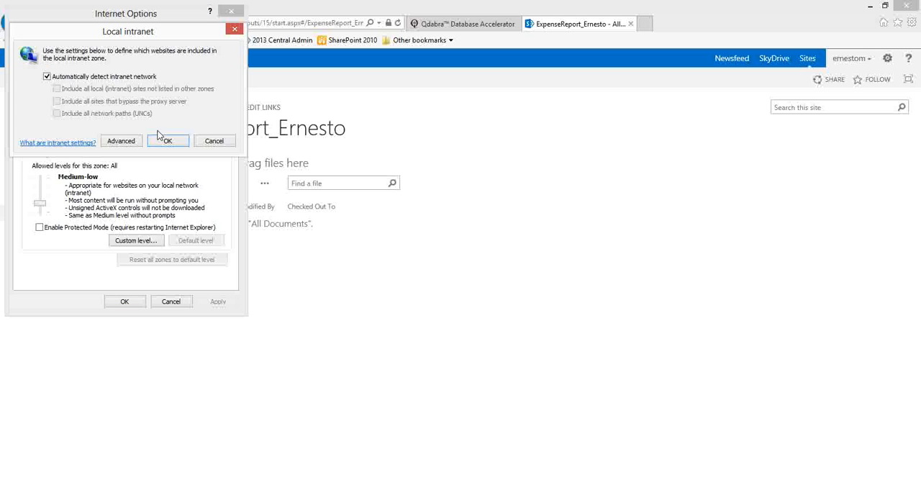
click(131, 139)
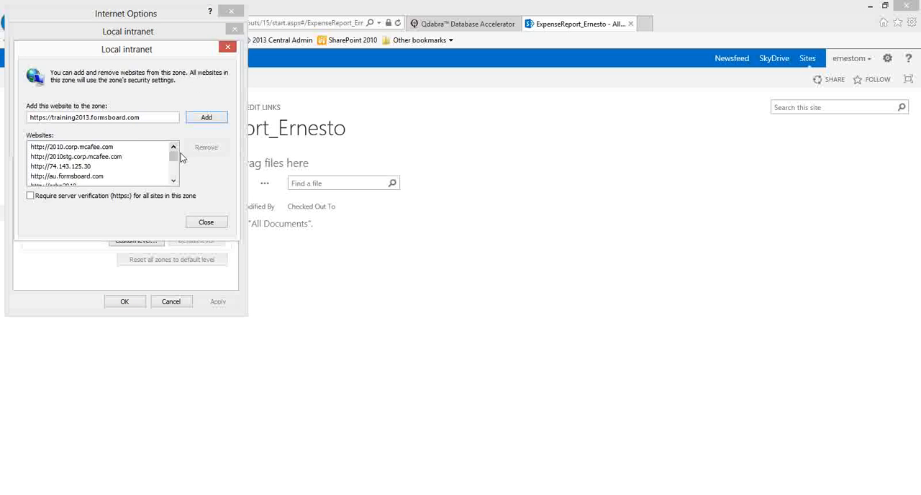
click(205, 118)
click(206, 222)
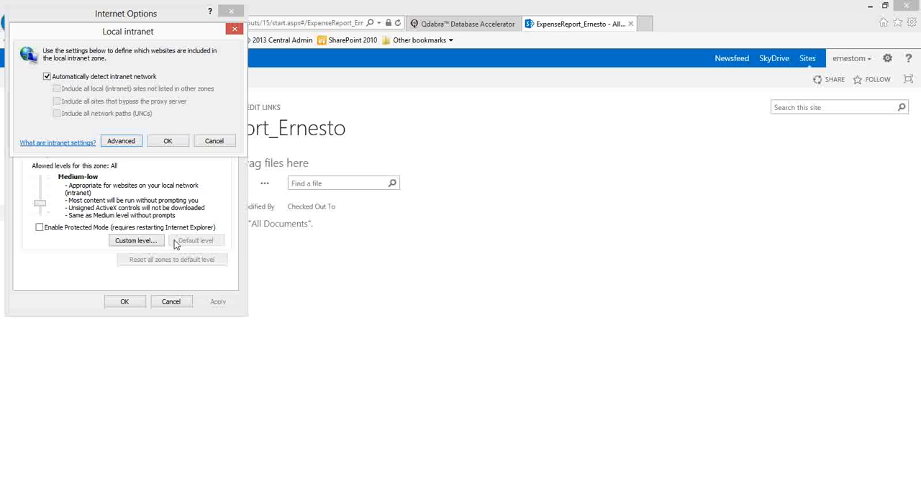
click(166, 141)
click(127, 301)
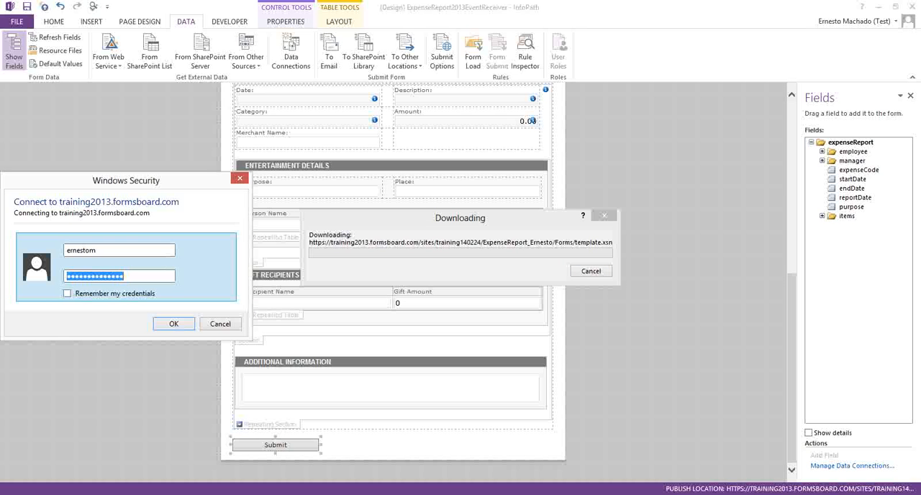
Step: Re-enter the account password in the training2013.formsboard.com connection prompt, choose to remember the credentials, and submit
key(Return)
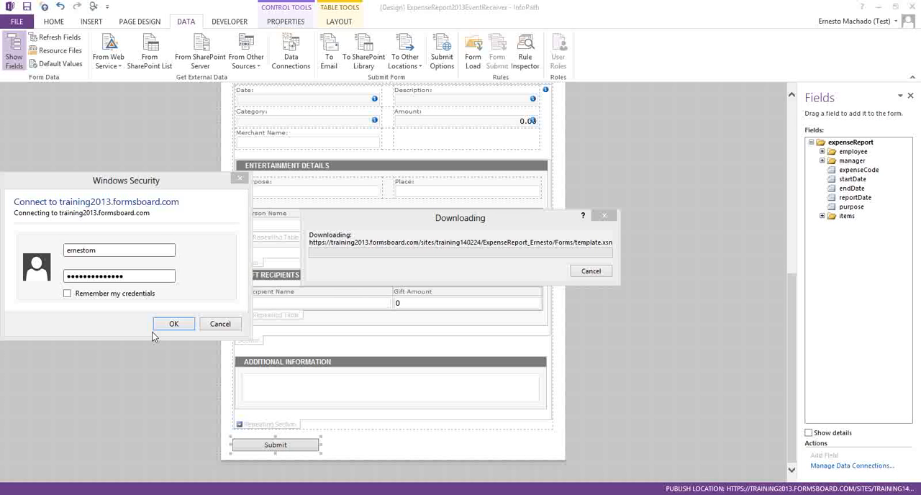
click(139, 274)
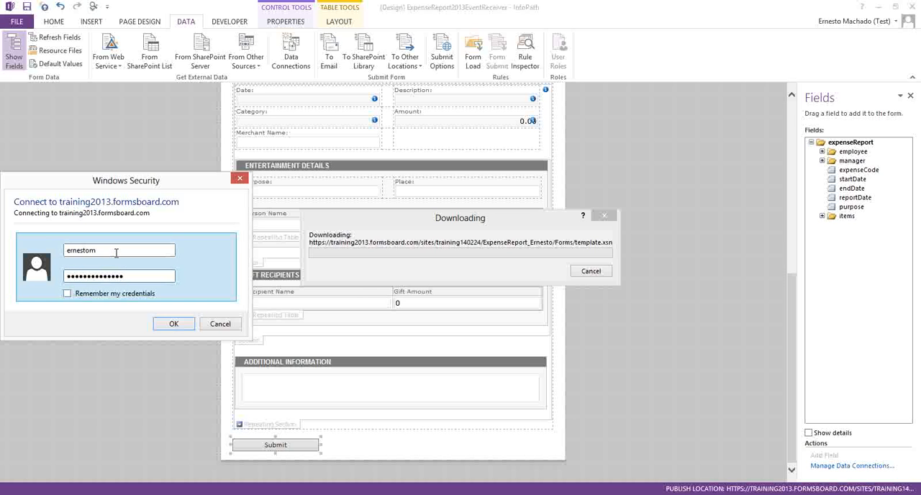
key(ctrl+a)
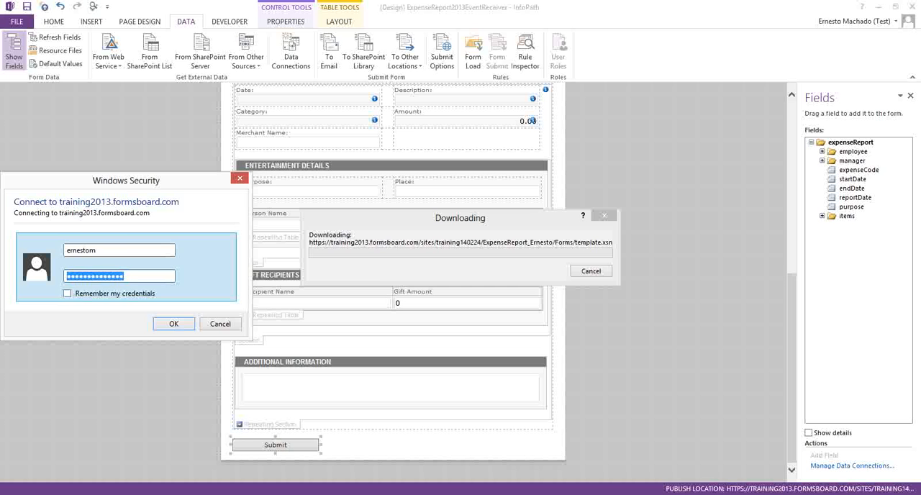
text(•••••••••)
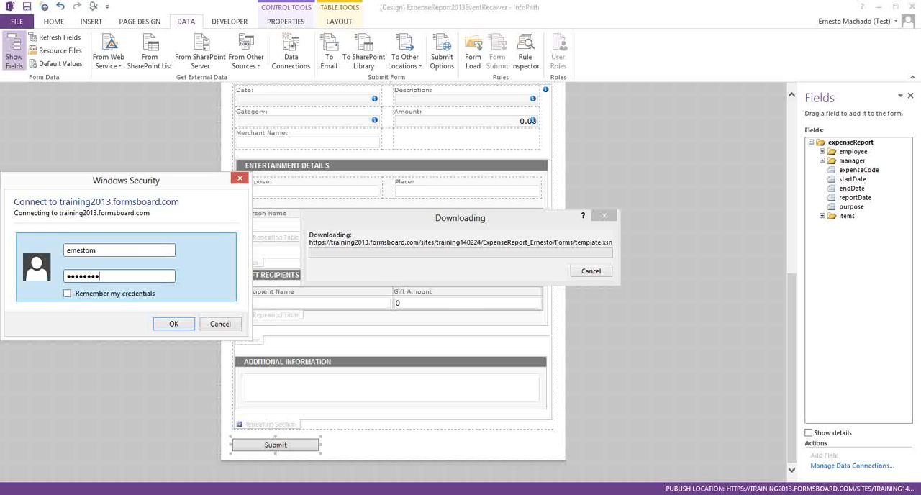
key(Tab)
key(space)
key(Return)
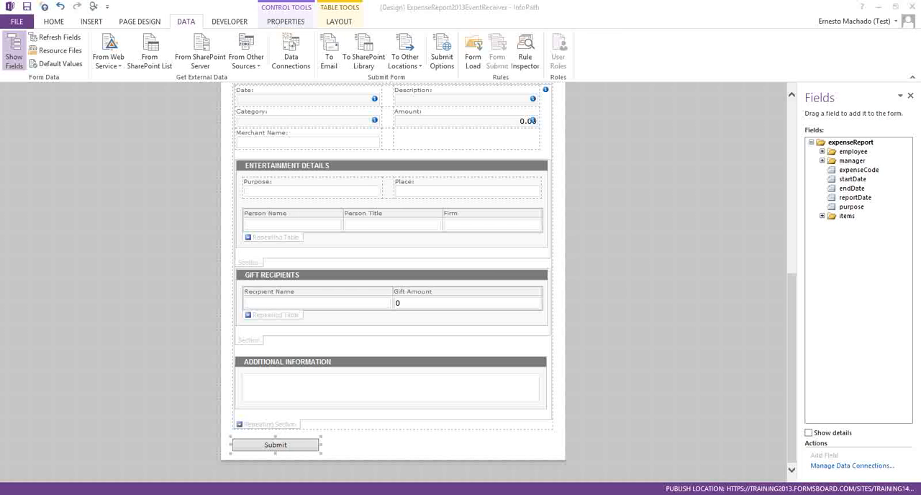
drag(0, 243, 351, 226)
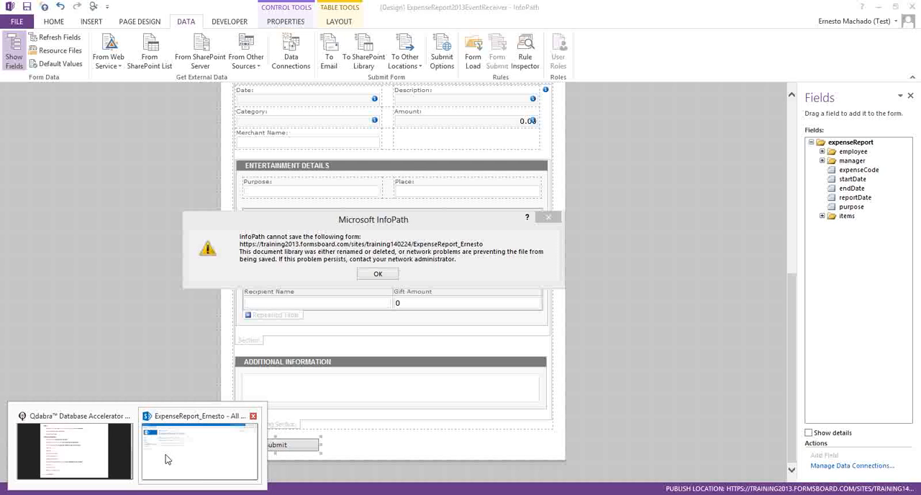
Step: Check the expense report library in Internet Explorer, return to InfoPath and dismiss the save error
click(164, 459)
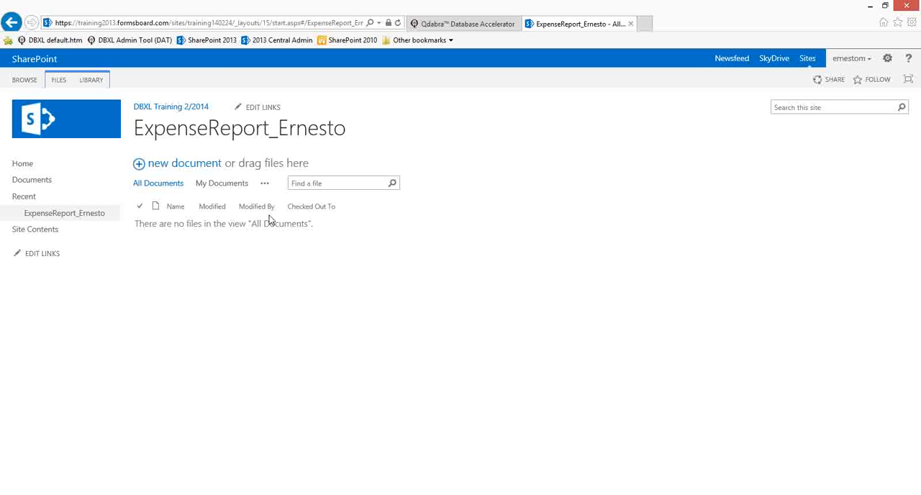
click(886, 58)
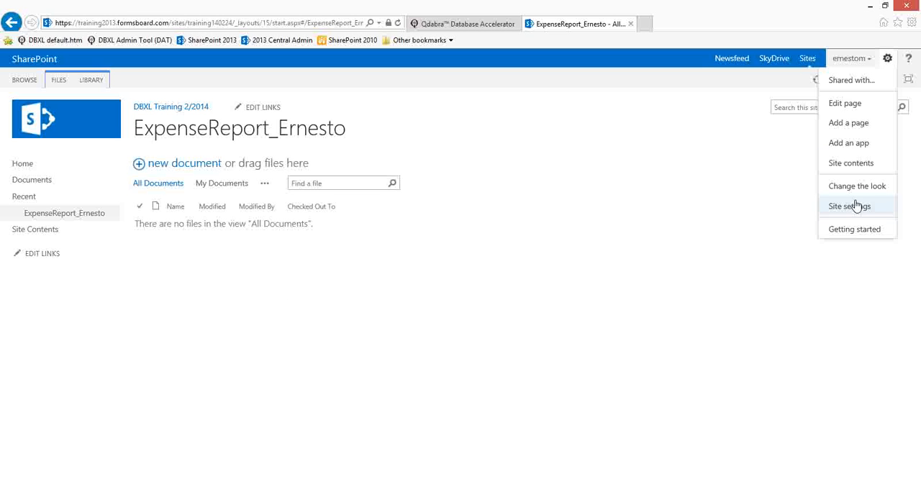
drag(852, 207, 858, 193)
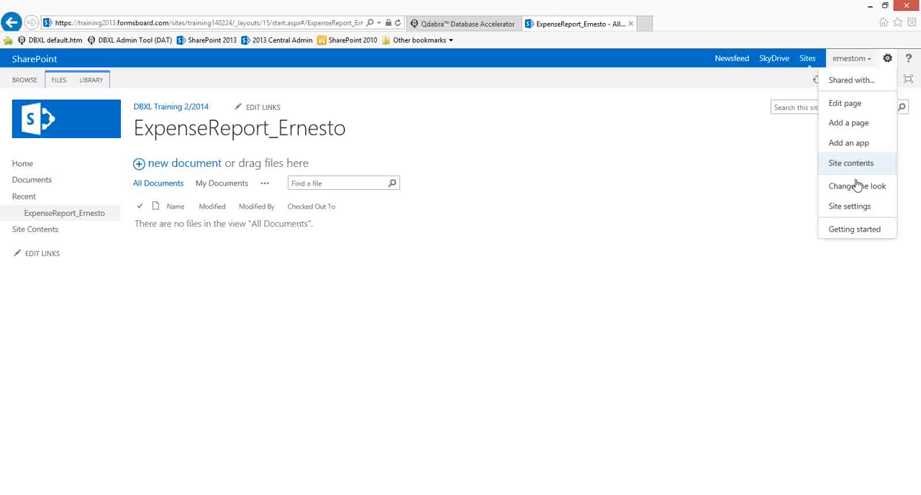
click(744, 220)
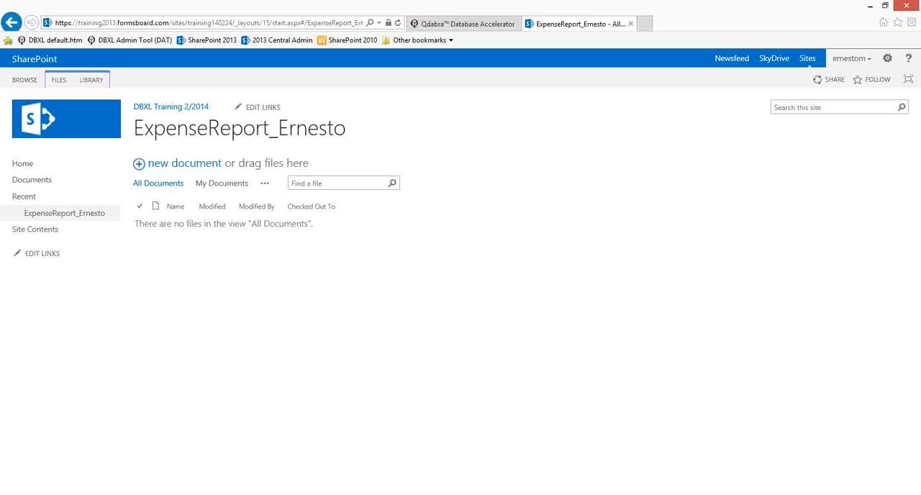
key(alt+Tab)
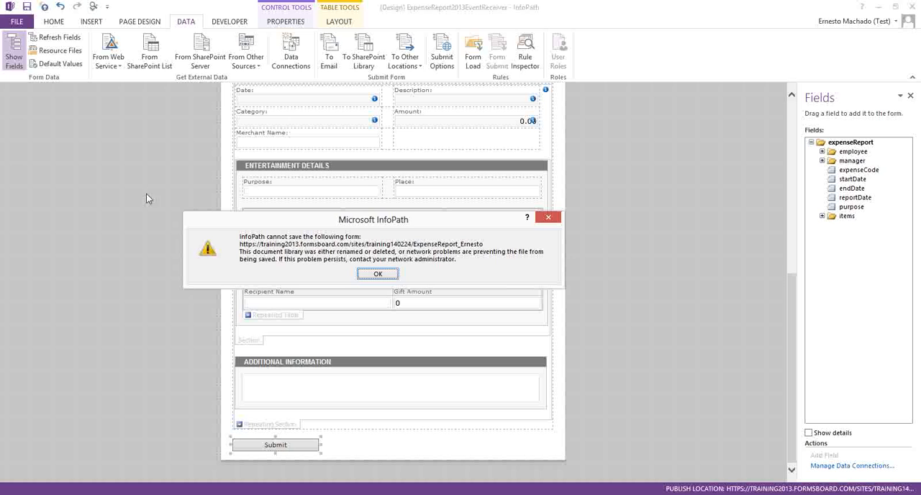
key(Return)
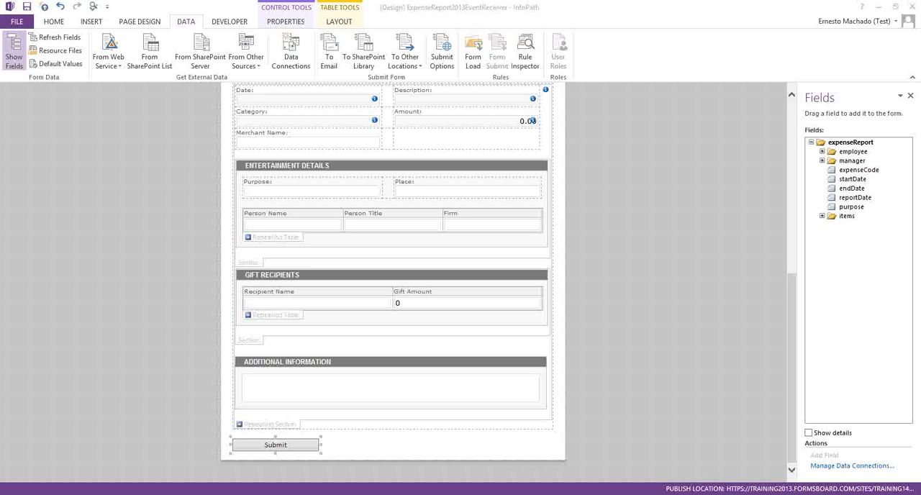
Step: Switch back to Internet Explorer and try to open the site settings from the expense report library page
click(773, 10)
click(879, 6)
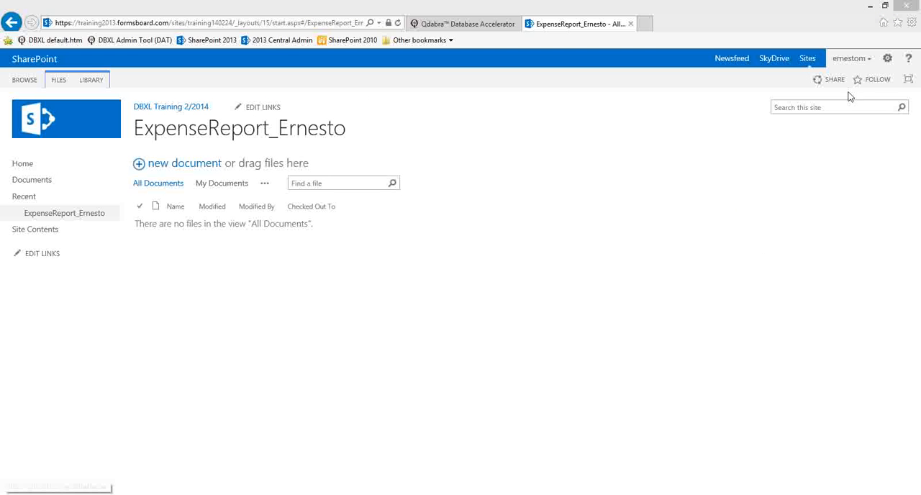
click(887, 58)
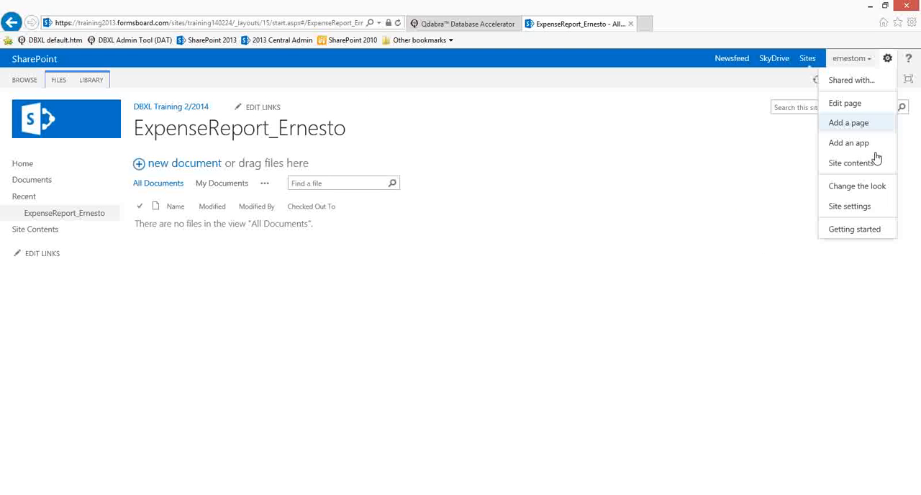
click(856, 210)
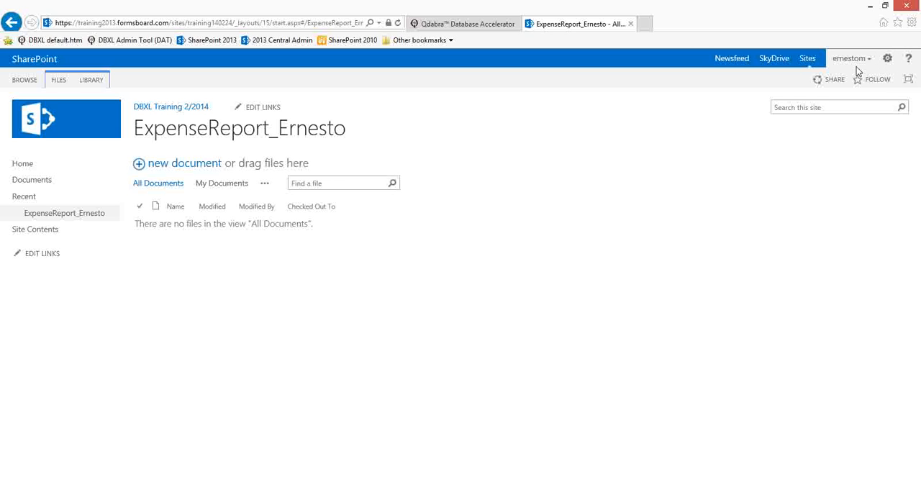
click(887, 59)
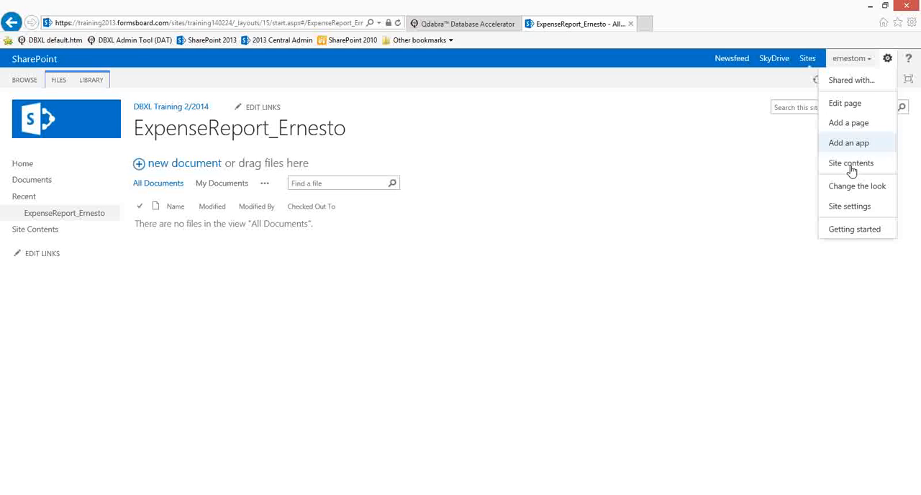
click(852, 207)
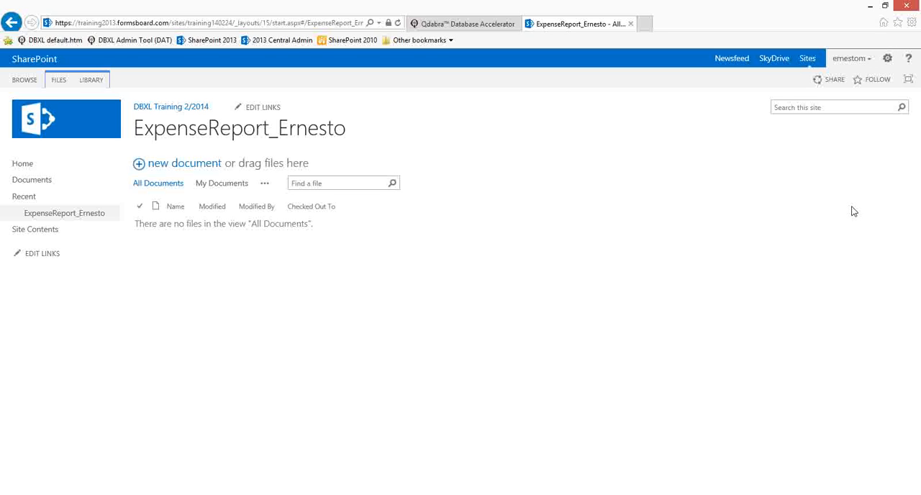
Step: Open the bookmarked SharePoint 2013 site and sign in by entering the account password
click(207, 40)
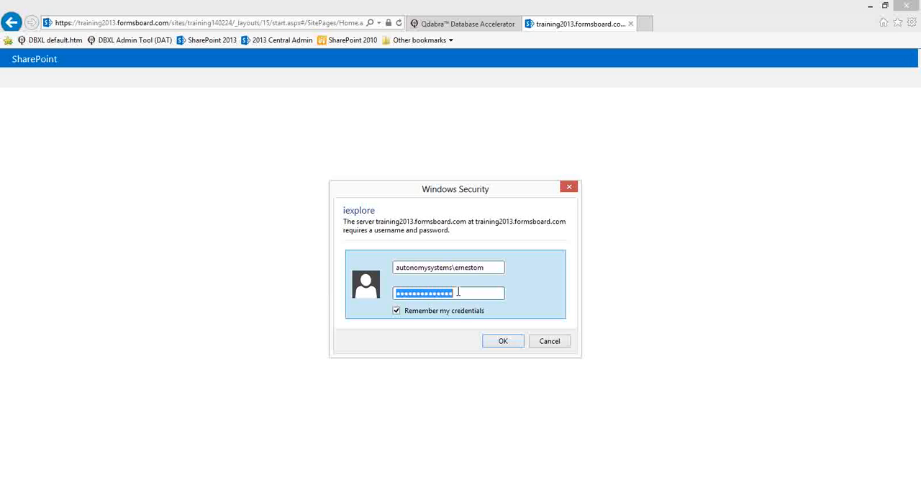
drag(473, 292, 208, 284)
text(•••••••)
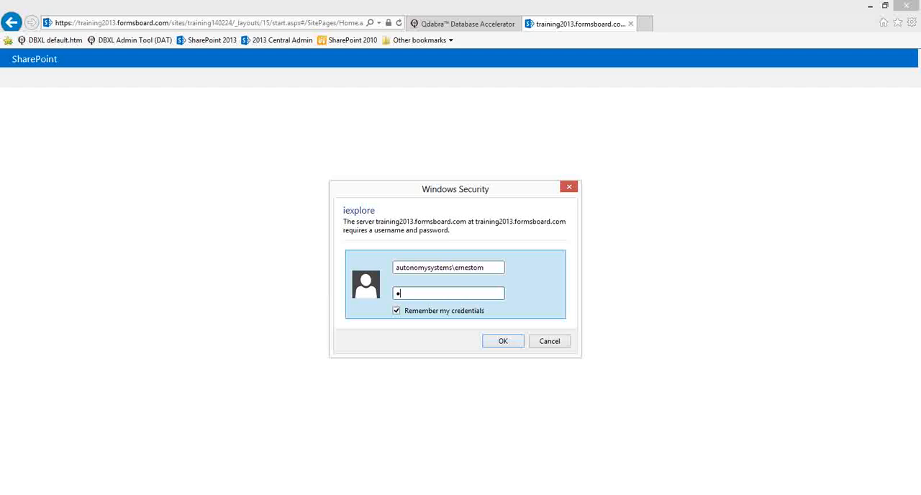
text(•)
key(Return)
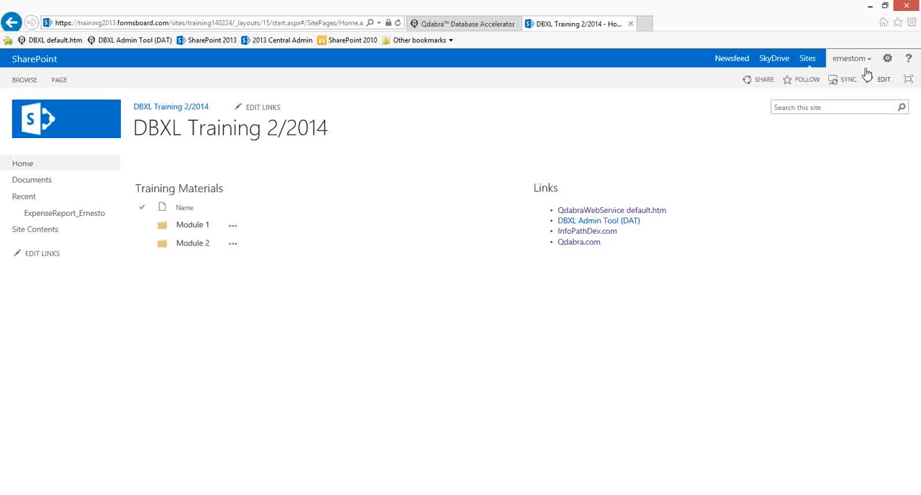
Step: Open the site settings and view the members of the DBXL Training 2_2014 Owners group under People and Groups
click(888, 60)
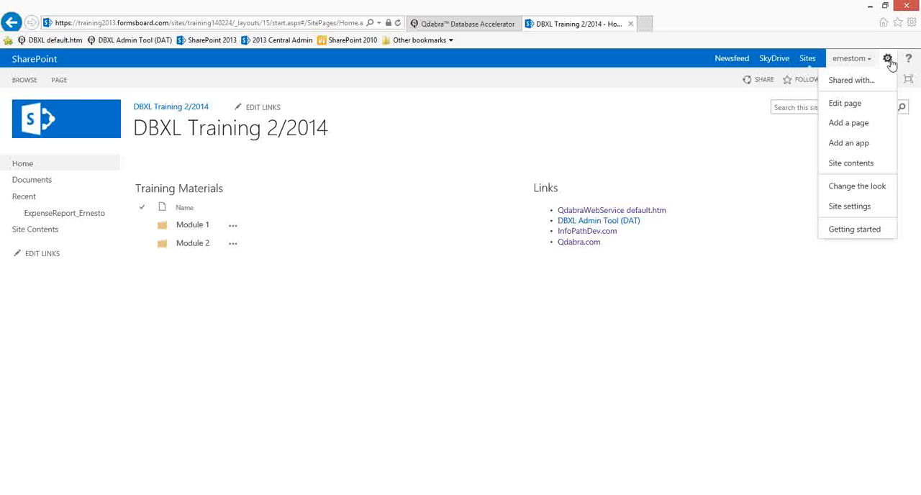
click(854, 206)
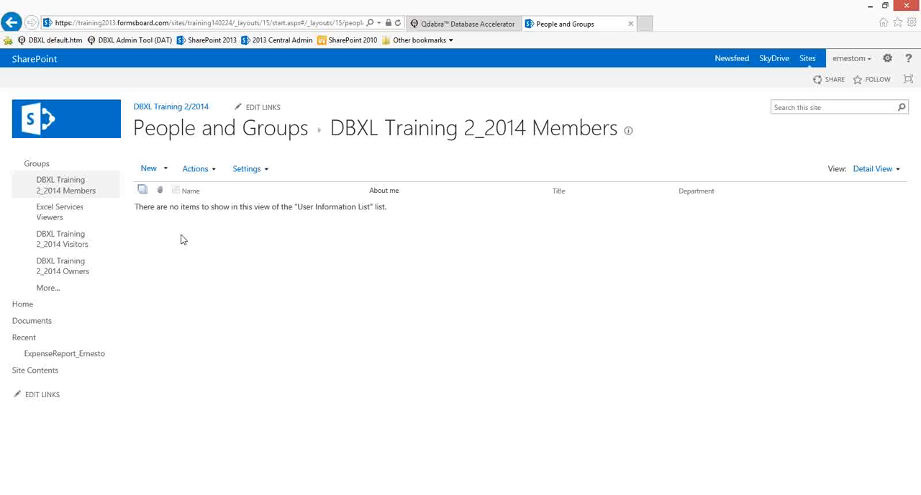
click(42, 166)
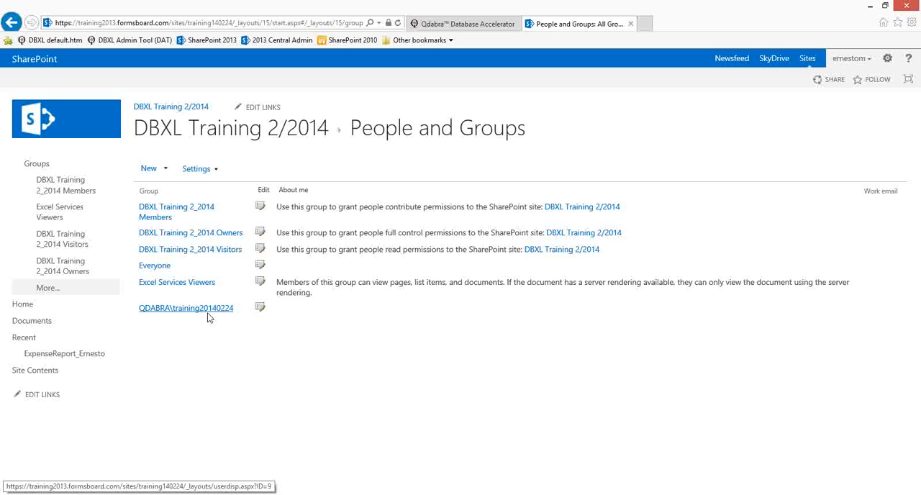
click(214, 233)
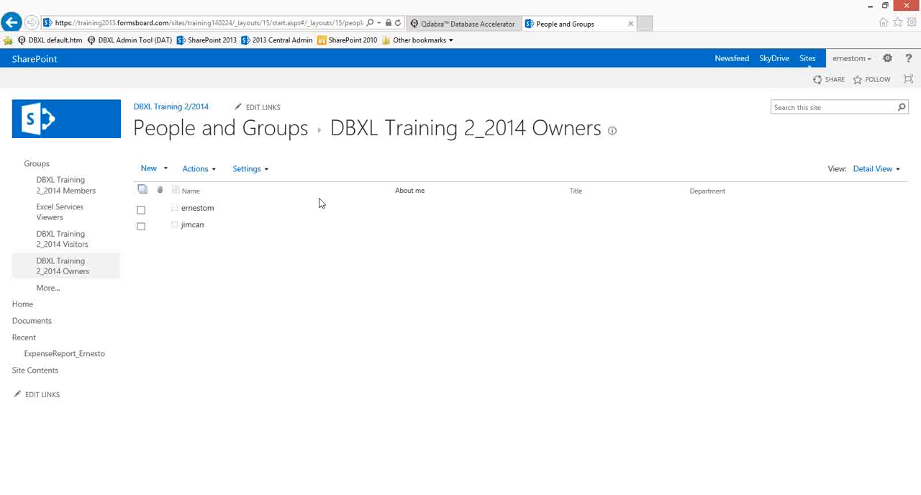
Step: Switch to InfoPath, quick publish the form again and submit the account password with the credentials remembered
key(alt+Tab)
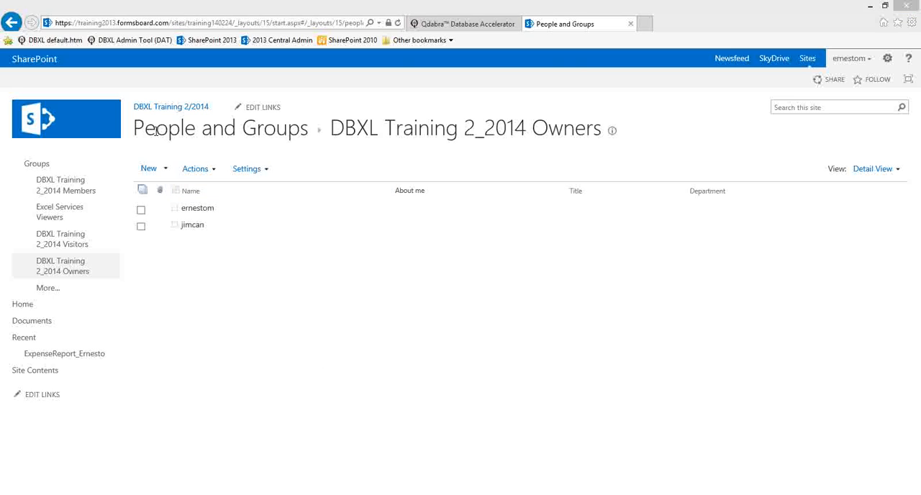
click(43, 7)
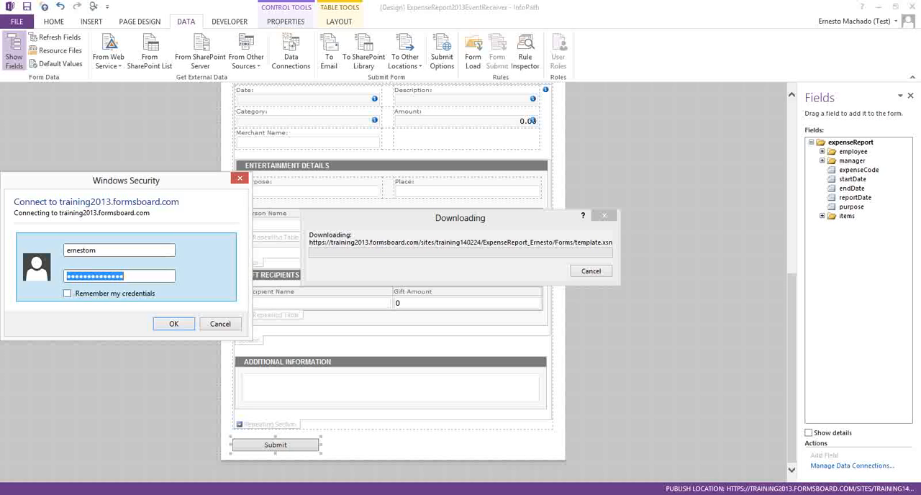
text(•••••••••)
key(Tab)
key(space)
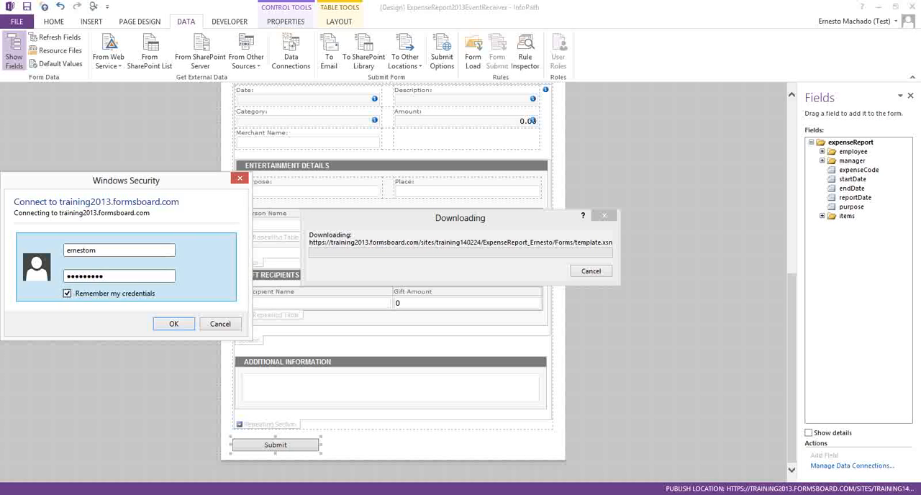
key(Return)
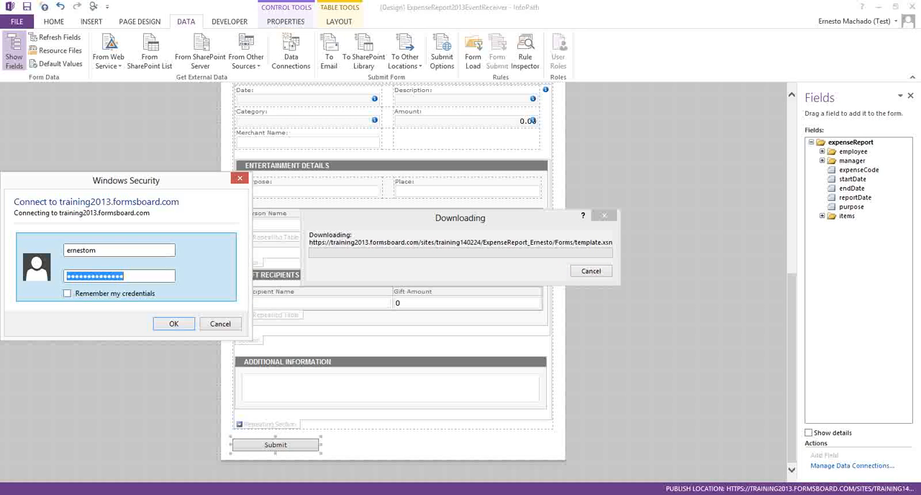
Step: Answer the repeated connection prompt with the account password, enabling Remember my credentials before submitting
text(•••••••••)
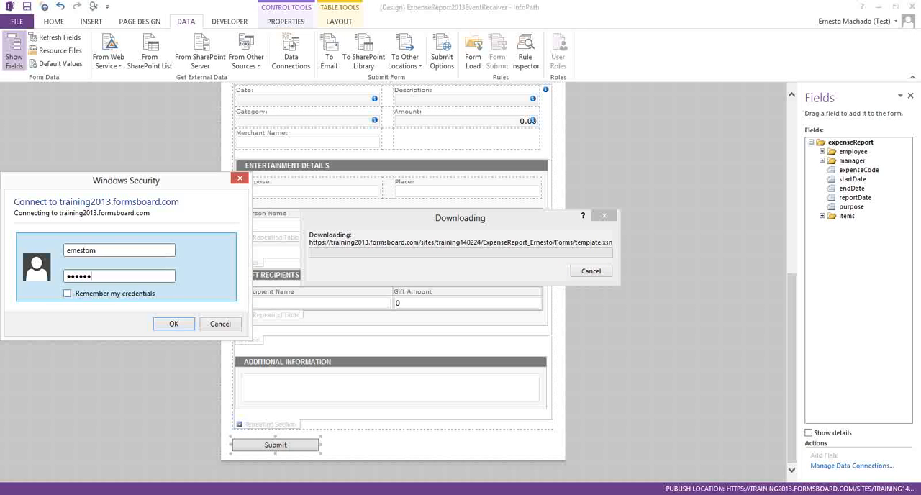
key(Tab)
key(space)
key(Return)
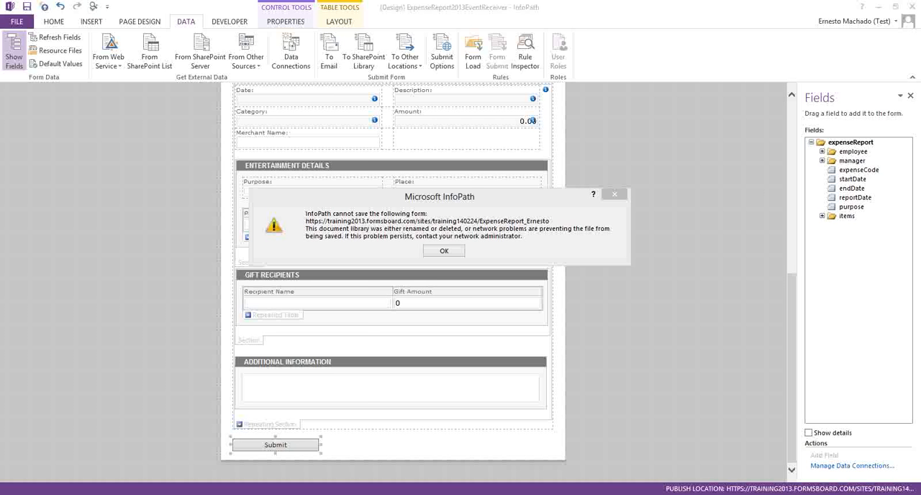
Step: Switch to Registry Editor and search keys, values and data for the pasted path ending in Services\WebClient\Parameters
drag(0, 108, 263, 87)
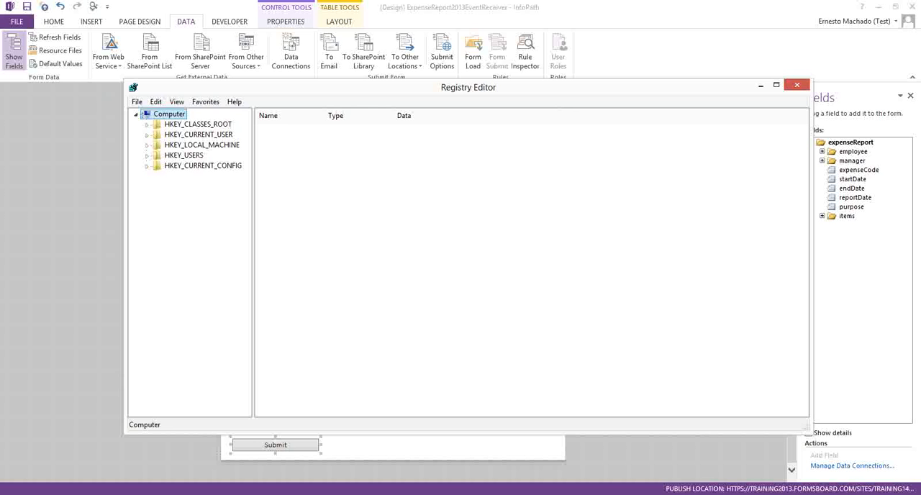
key(alt+Tab)
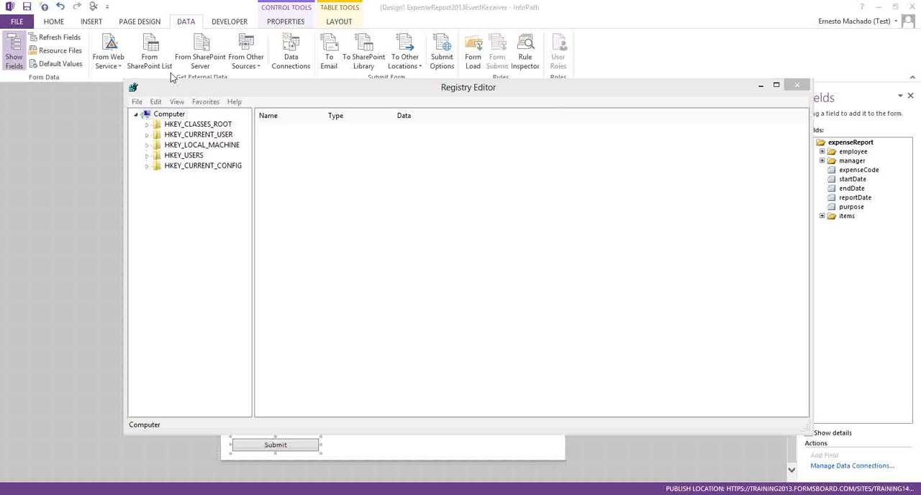
click(156, 102)
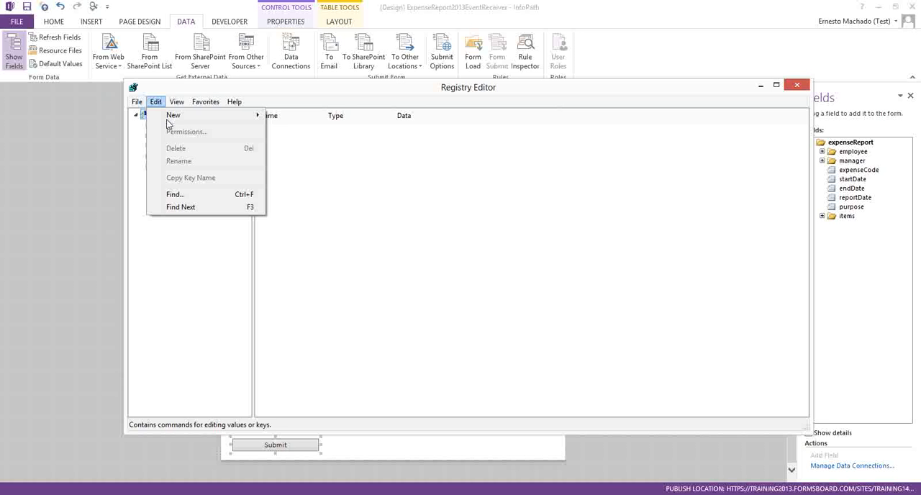
click(177, 195)
key(ctrl+v)
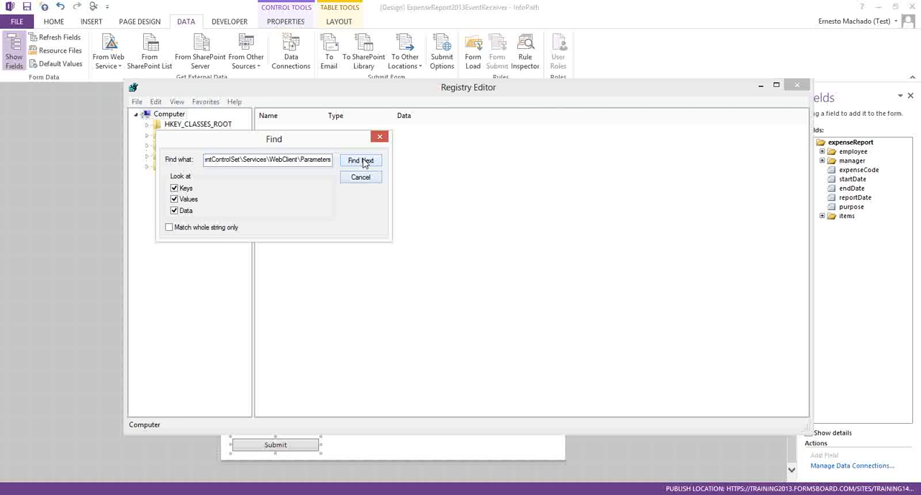
click(362, 160)
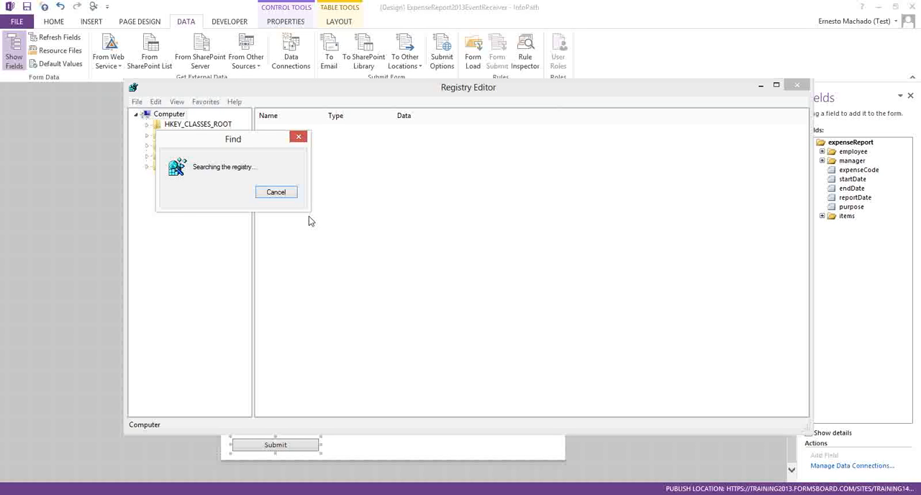
Step: Cancel the registry search and expand HKEY_LOCAL_MACHINE\SYSTEM\CurrentControlSet\Services in the key tree
click(287, 194)
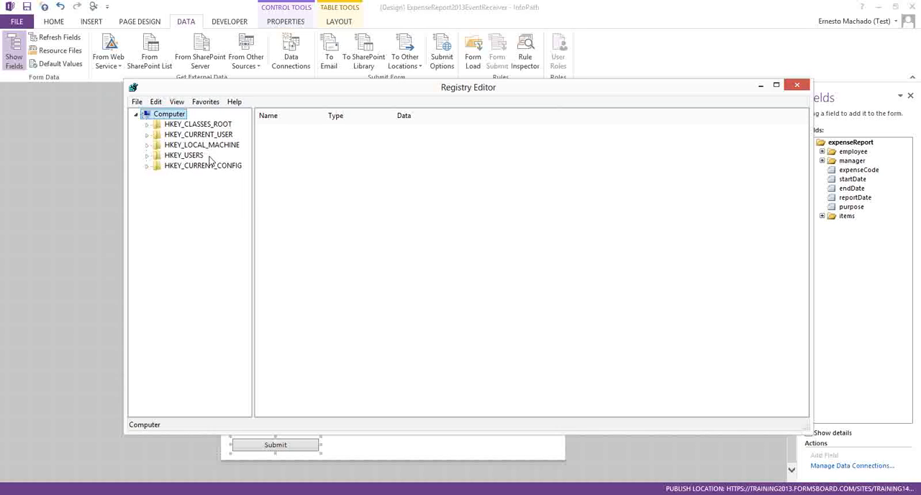
click(147, 146)
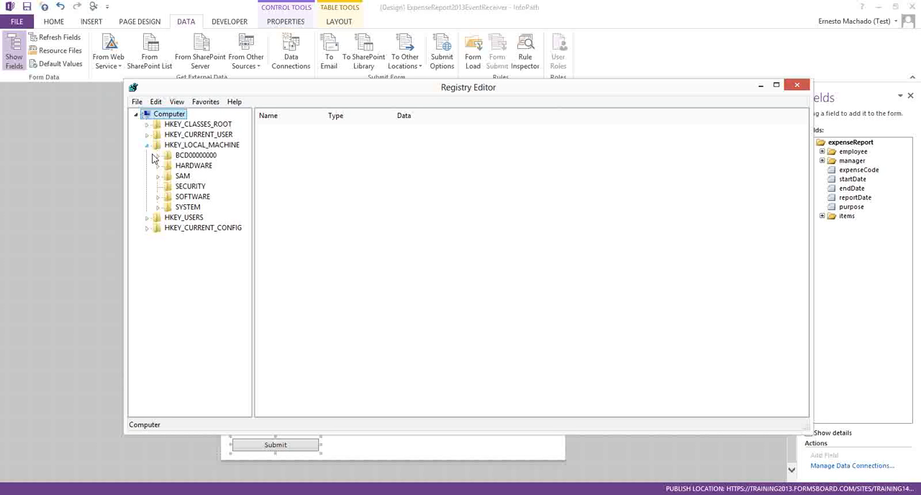
click(159, 207)
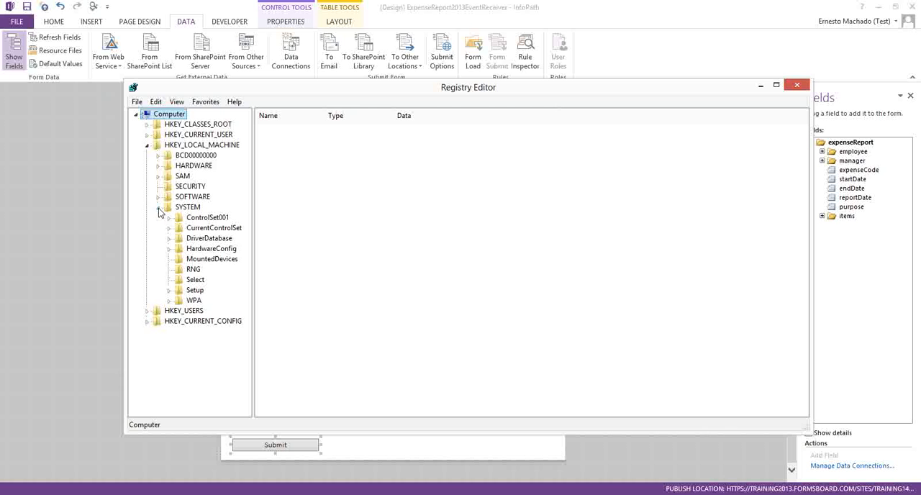
click(170, 229)
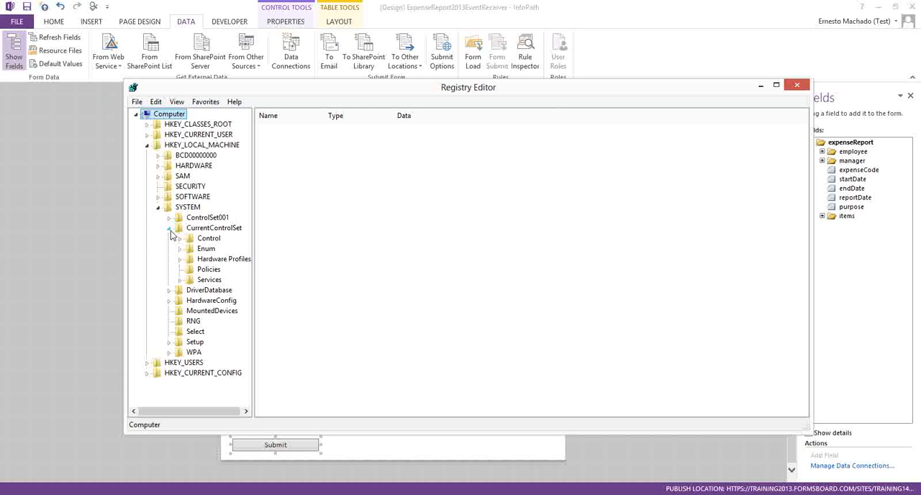
click(180, 280)
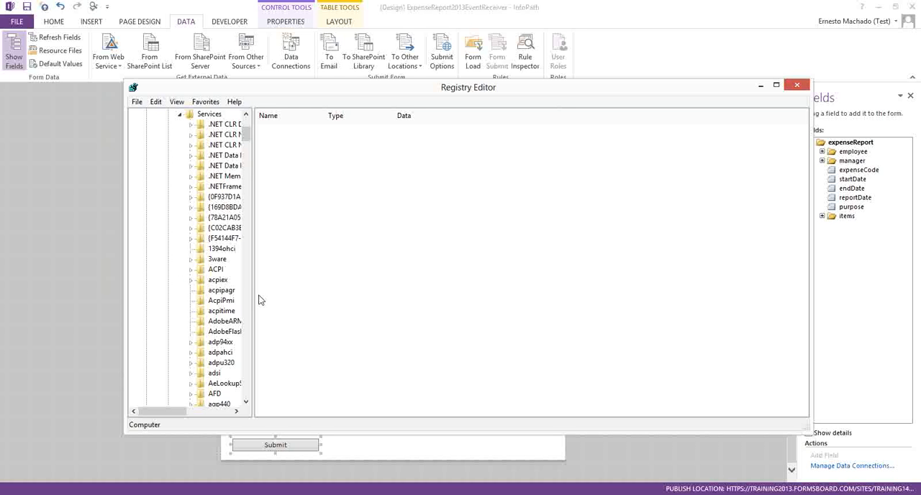
Step: Find the WebClient service key, select its Parameters subkey and widen the Name column to show full value names
drag(251, 293, 320, 295)
scroll(298, 302, down, 5)
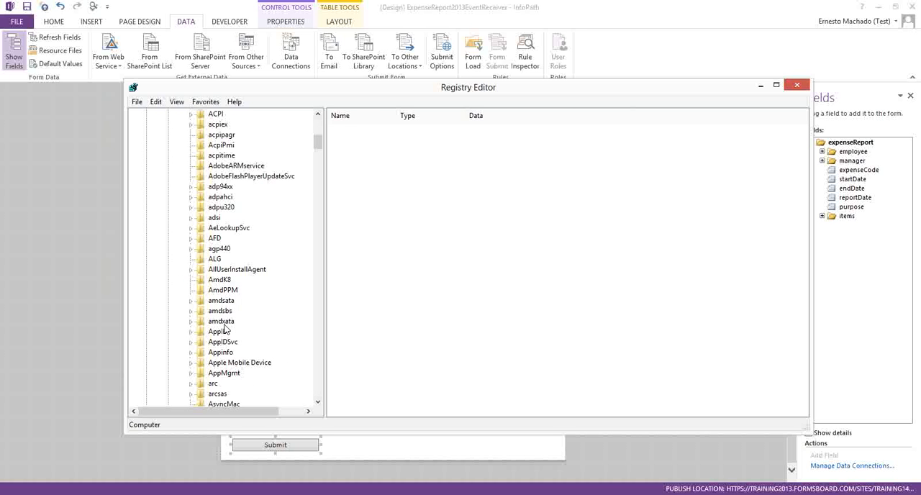
click(225, 321)
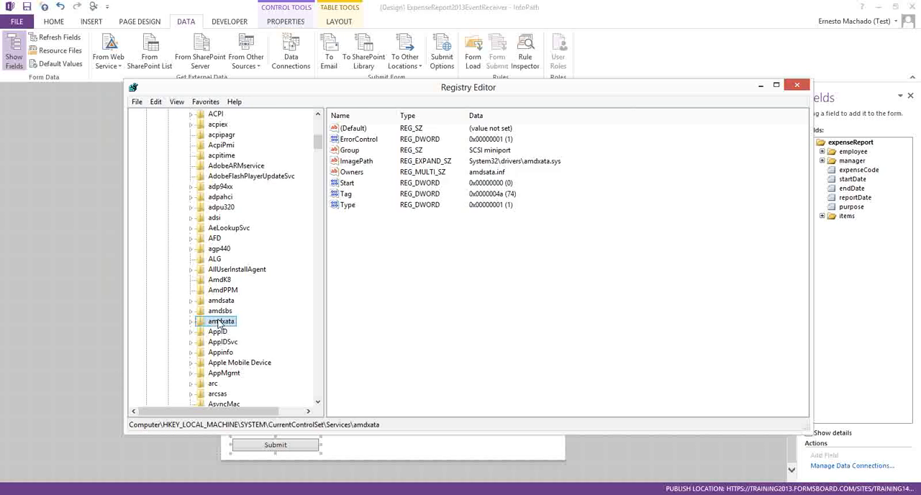
key(w)
scroll(243, 353, down, 4)
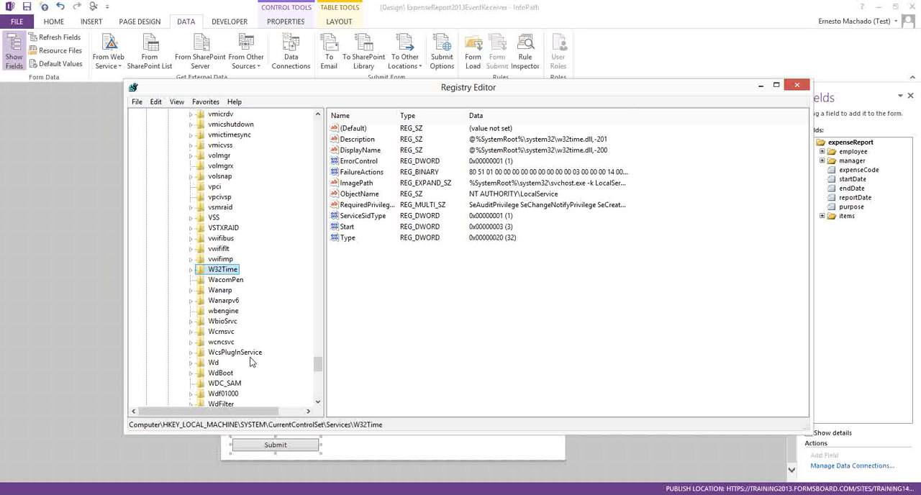
scroll(250, 361, down, 3)
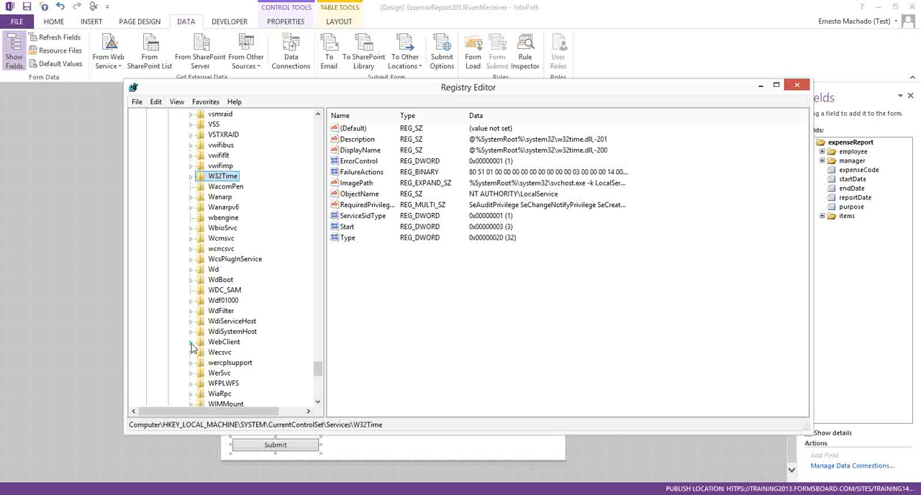
click(192, 343)
click(236, 363)
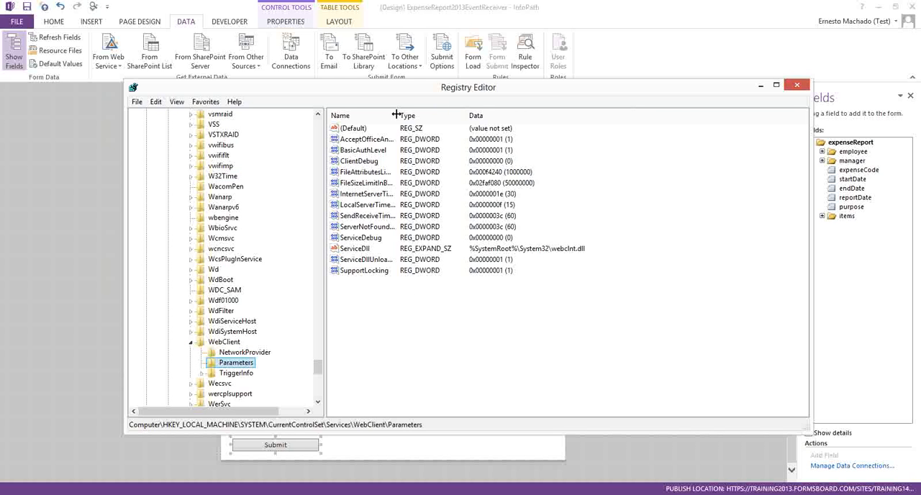
drag(395, 115, 450, 116)
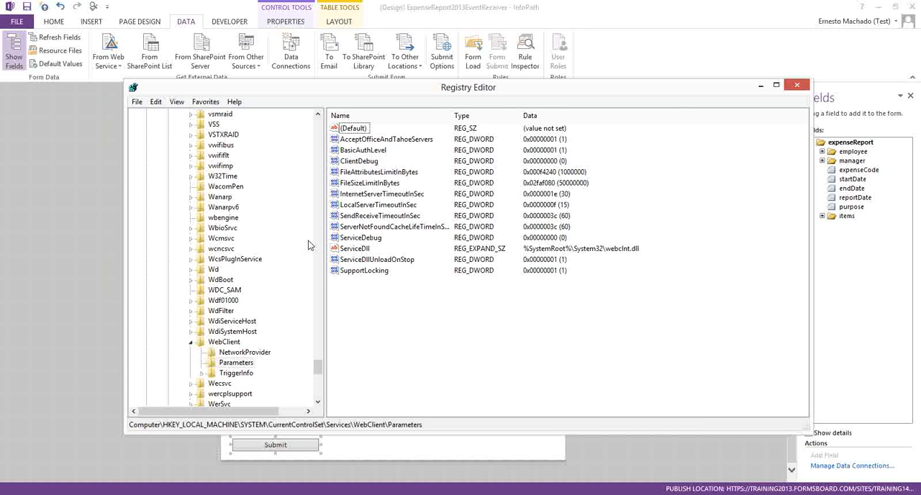
Step: Add a multi-string value named AuthForwardServerList to the WebClient Parameters key
right_click(245, 365)
mouse_move(281, 382)
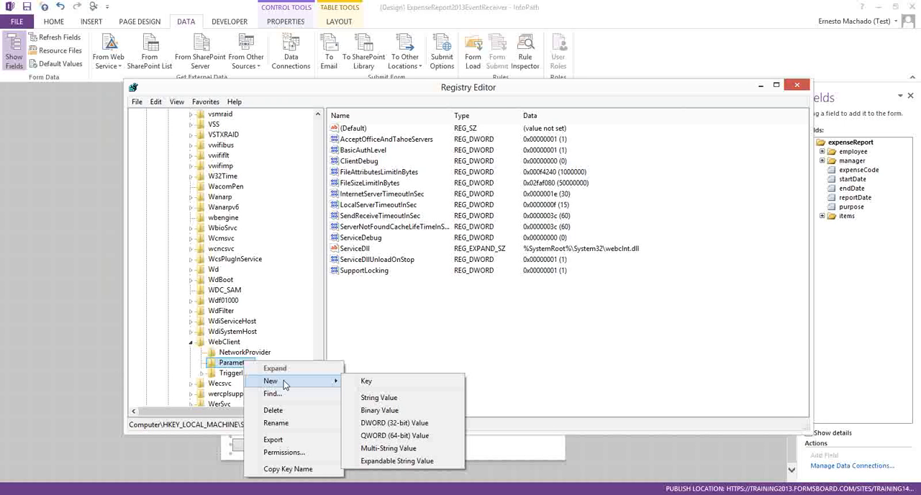
click(389, 448)
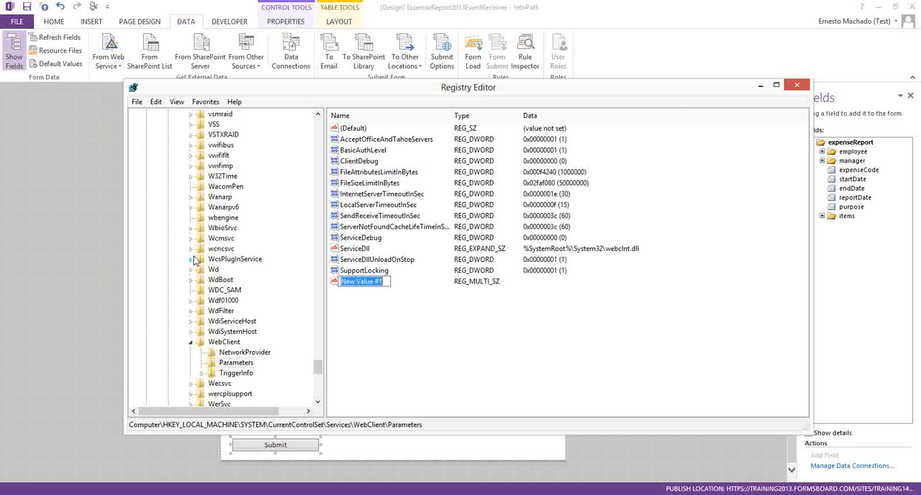
text(Auth)
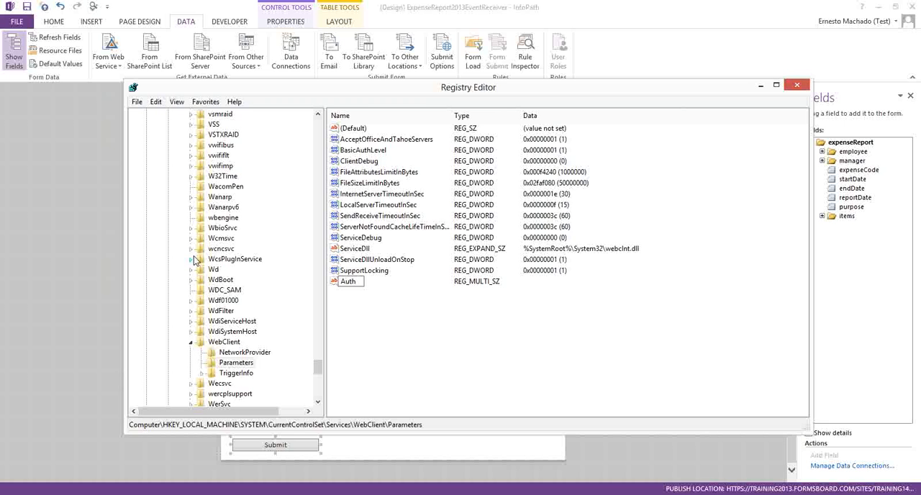
text(ForwardServer)
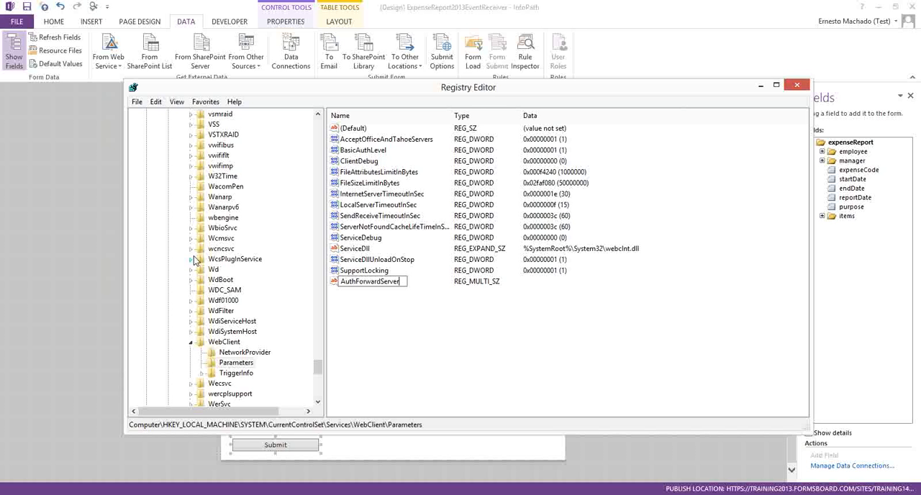
text(List)
key(Return)
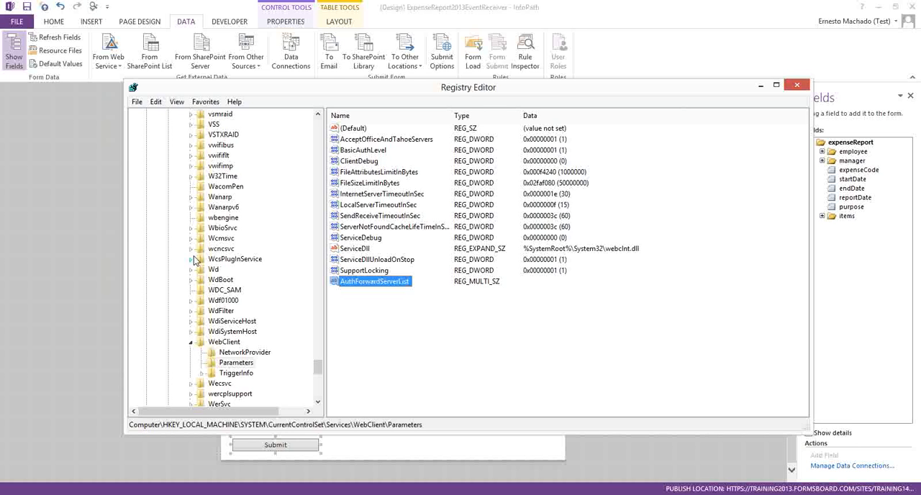
right_click(369, 283)
click(398, 290)
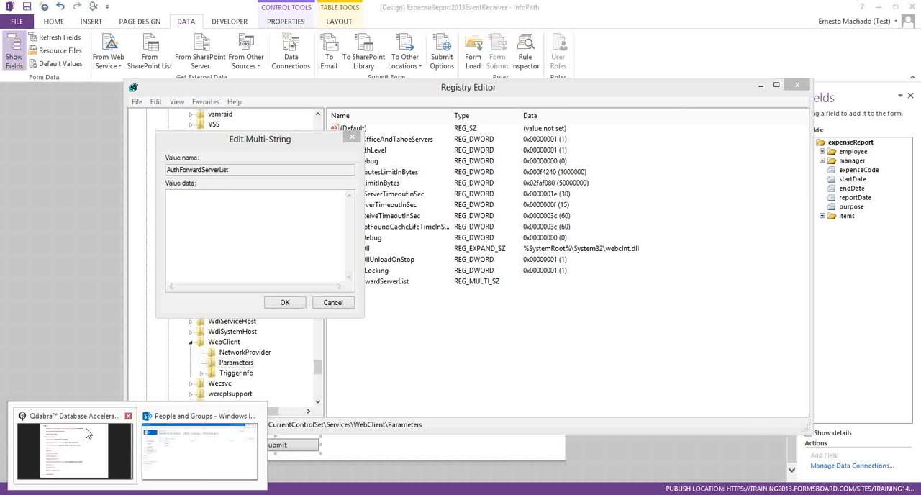
click(90, 434)
click(536, 23)
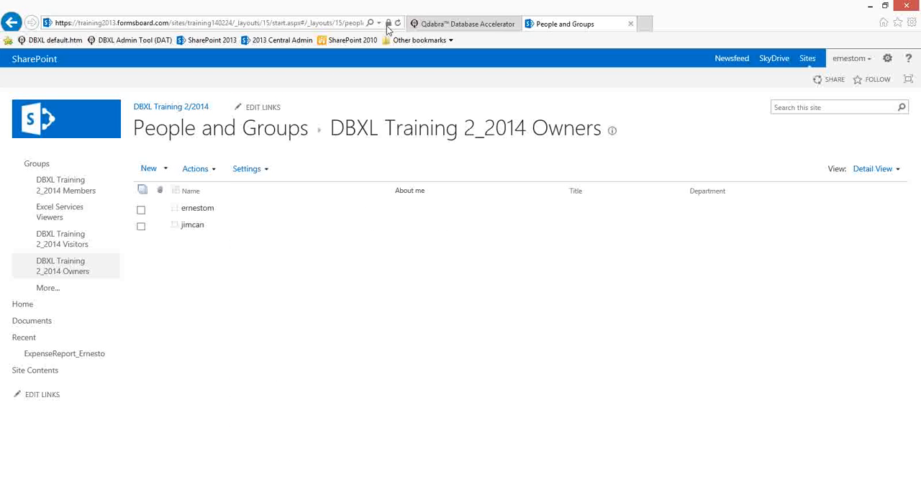
click(134, 23)
drag(222, 23, 31, 27)
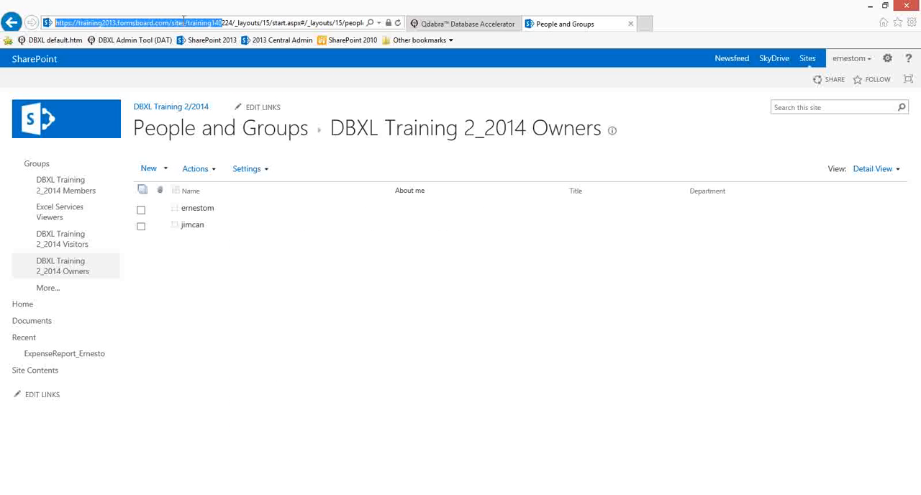
drag(170, 23, 31, 28)
key(ctrl+c)
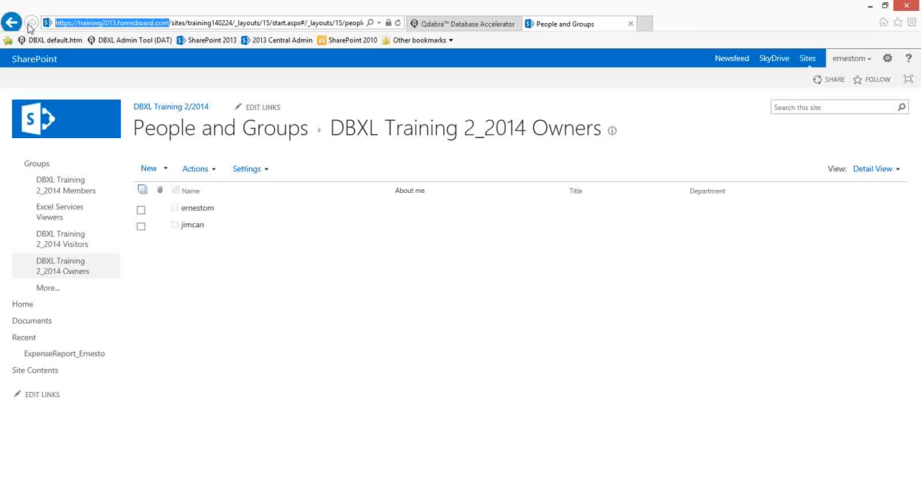
click(869, 7)
key(ctrl+v)
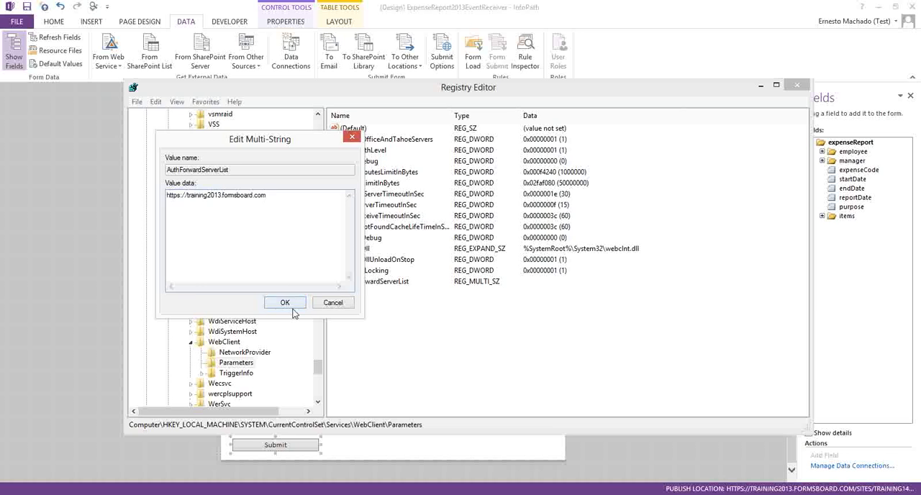
click(285, 302)
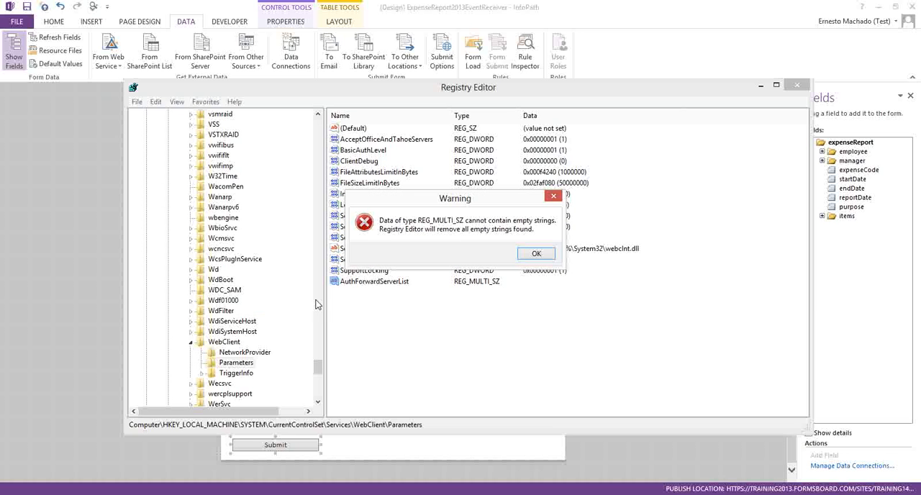
click(536, 254)
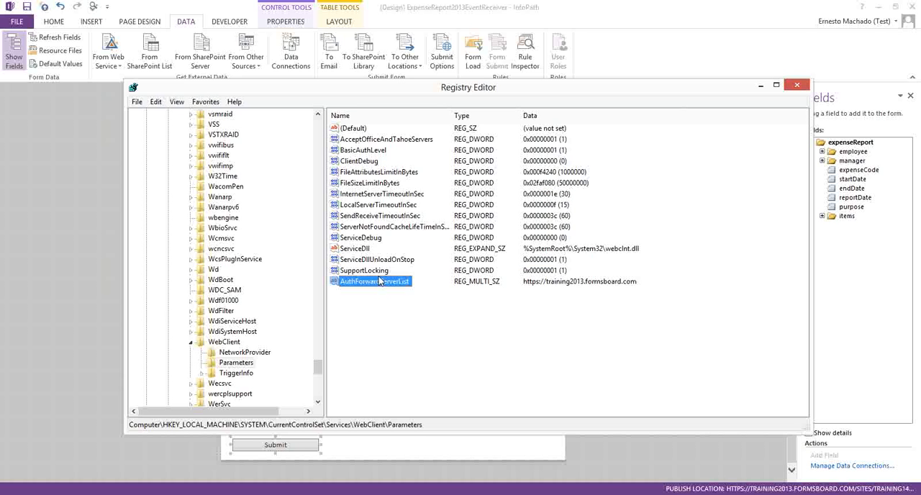
Step: Reopen the AuthForwardServerList data to check the server URL and accept it
right_click(382, 284)
click(409, 287)
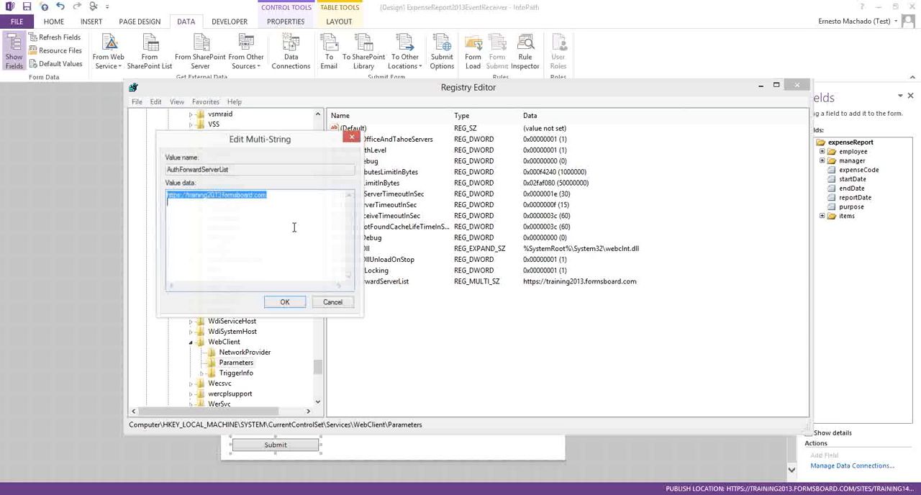
click(294, 208)
click(285, 303)
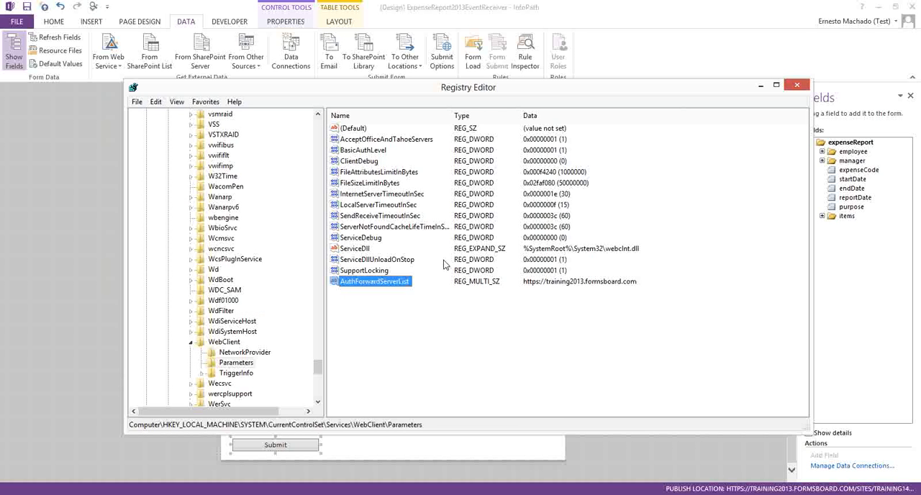
Step: Close Registry Editor and, back in InfoPath, dismiss the save error and quick publish the form again
click(797, 85)
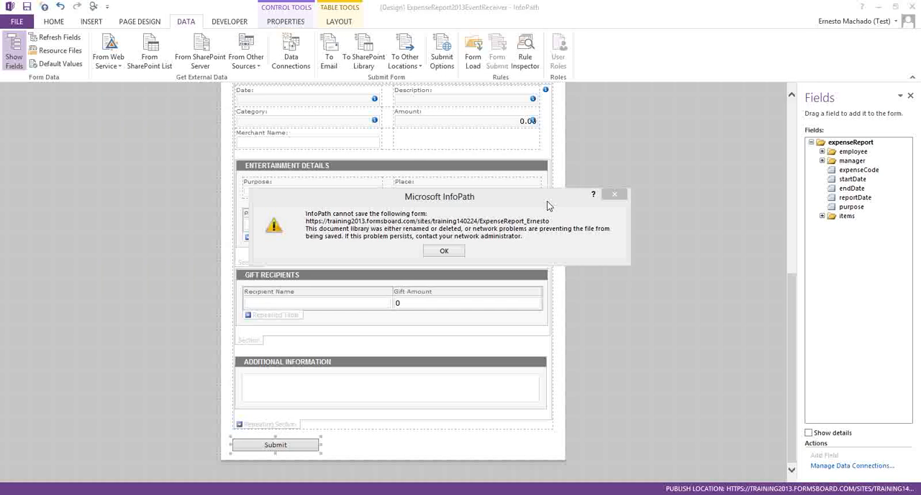
click(444, 252)
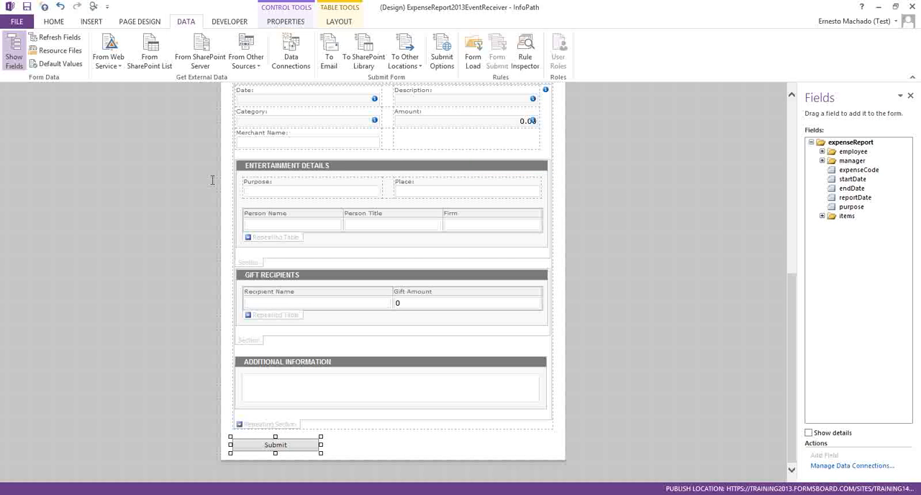
click(43, 7)
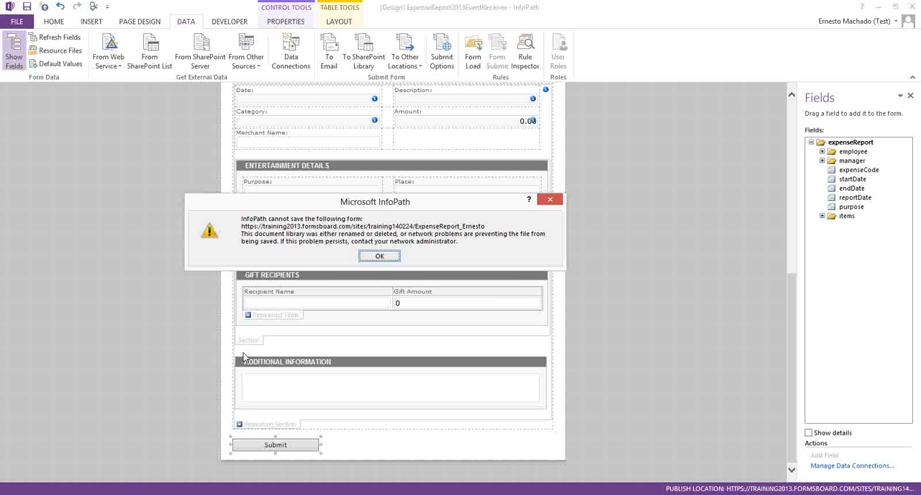
Step: Switch to the browser, read support article 943280 on FQDN credential prompts, including its registry and URL list instructions, and open the Windows 8 Solution Center
key(alt+Tab)
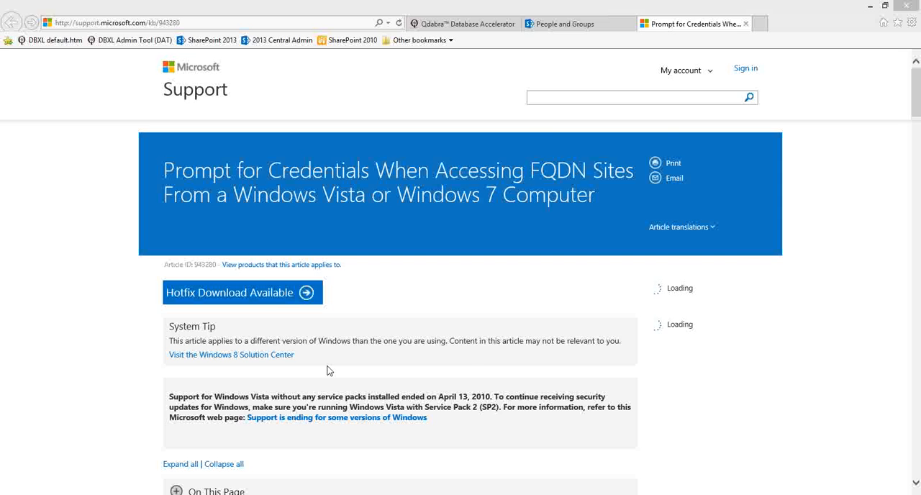
scroll(917, 274, down, 5)
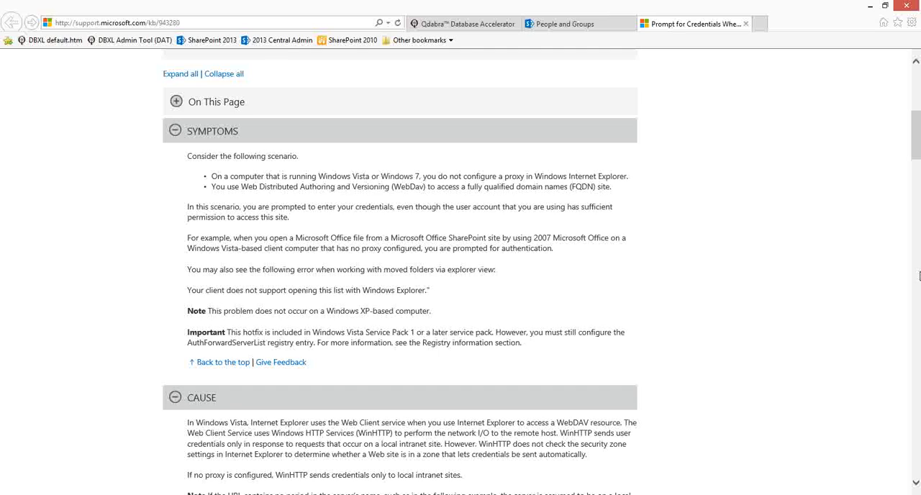
scroll(916, 277, down, 10)
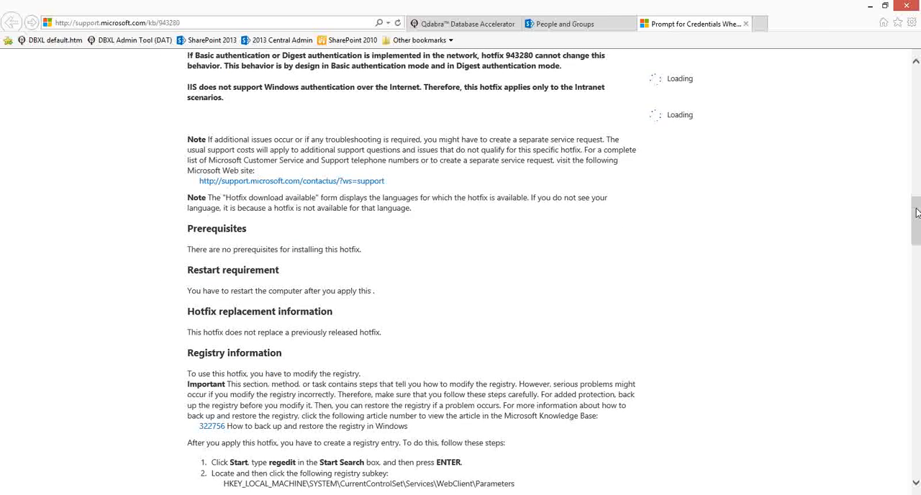
drag(916, 210, 917, 263)
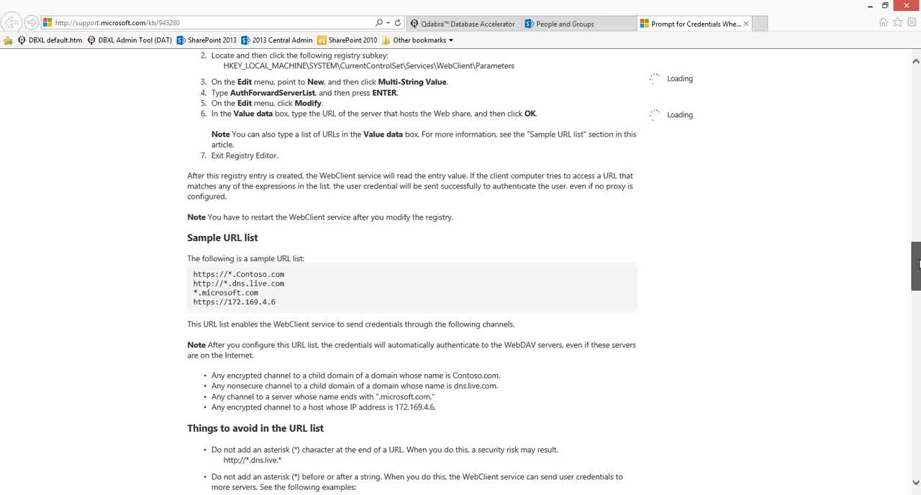
drag(918, 263, 916, 295)
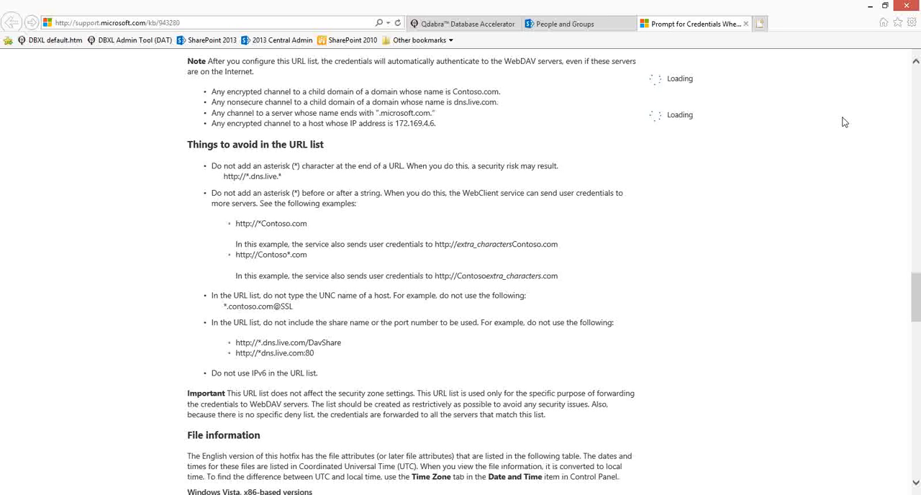
scroll(913, 81, up, 10)
scroll(914, 81, up, 10)
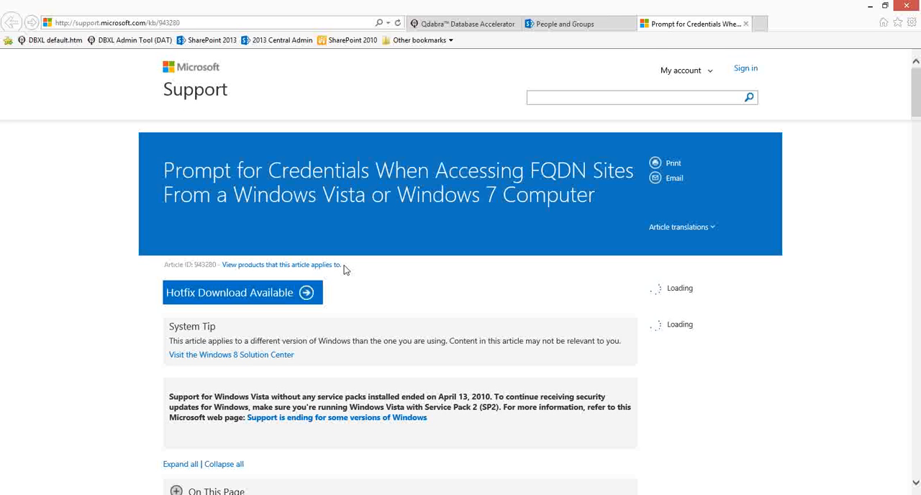
click(248, 355)
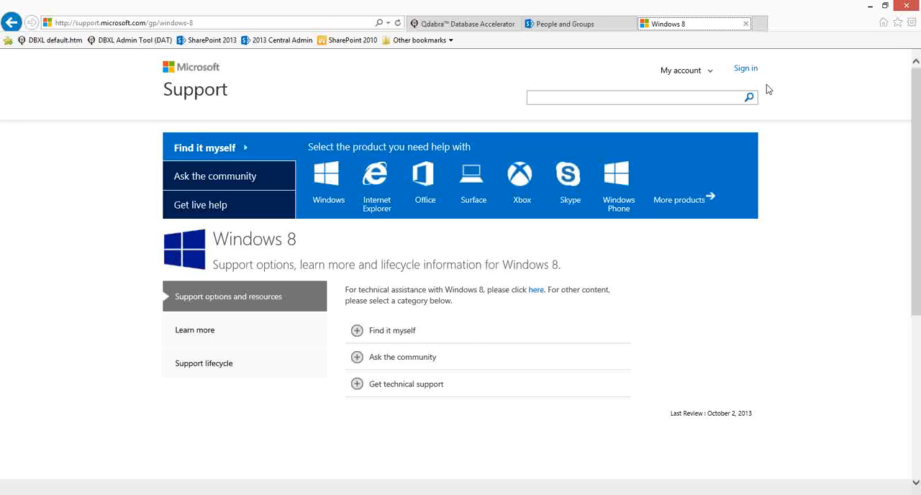
Step: Close the Windows 8 support page, switch to InfoPath, dismiss the save error and quick publish the form again
click(746, 25)
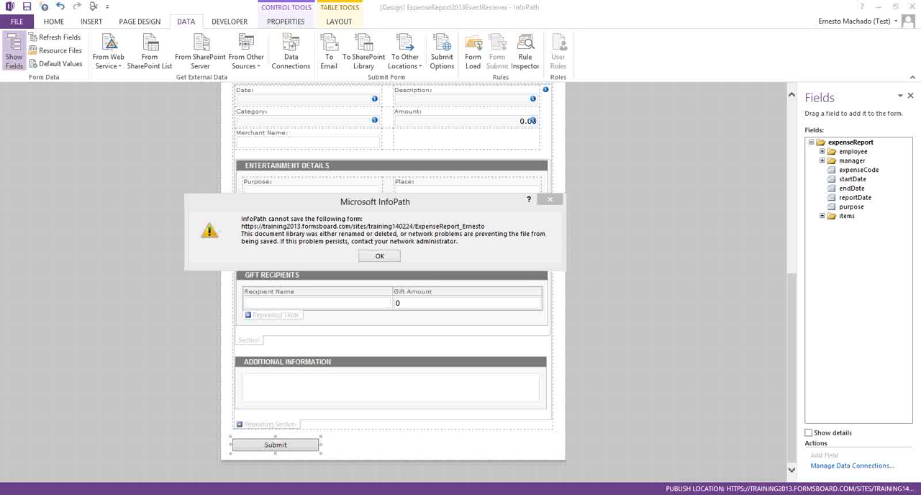
click(379, 256)
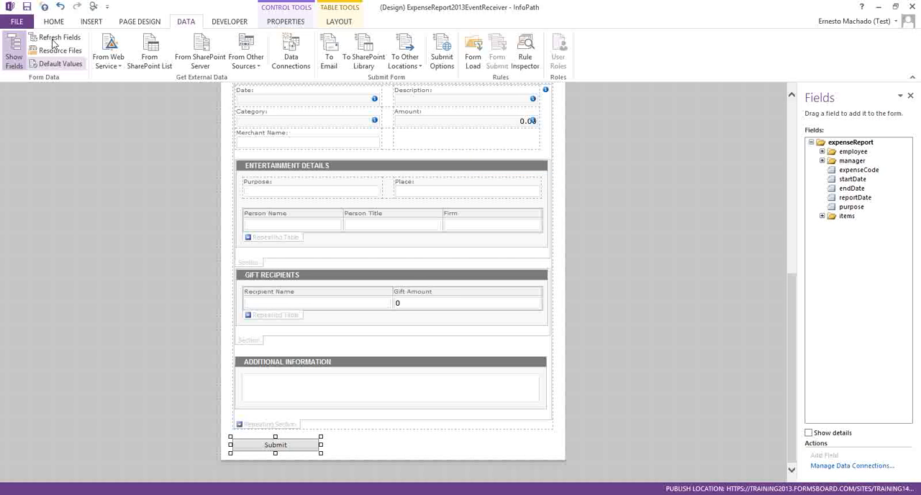
click(44, 6)
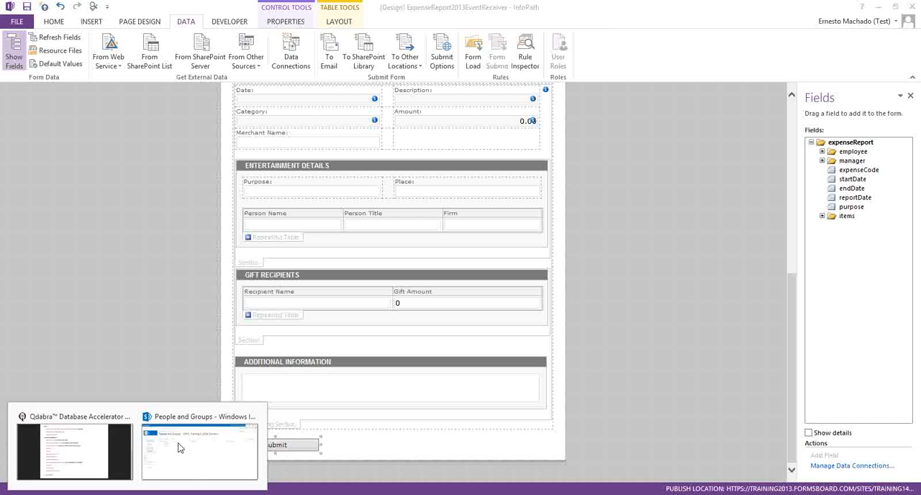
Step: Switch to the browser, open the expense report form library on the SharePoint site and copy the library's link from its title
click(191, 450)
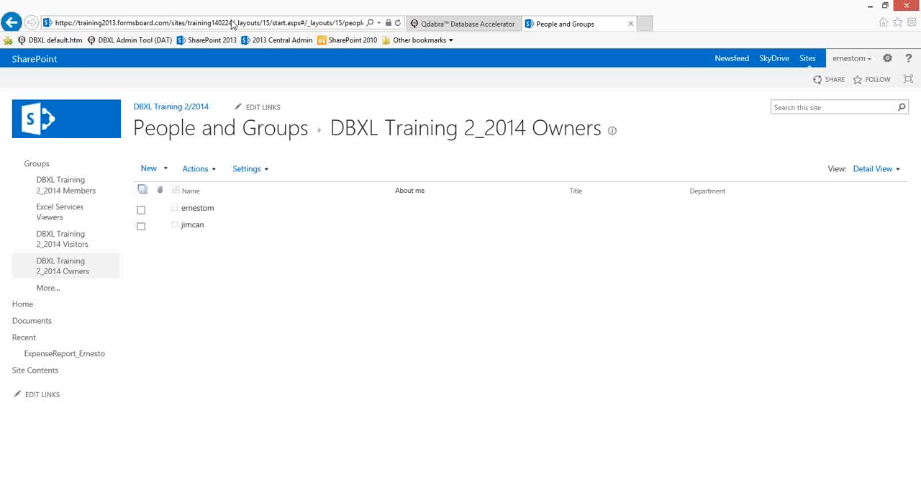
click(64, 354)
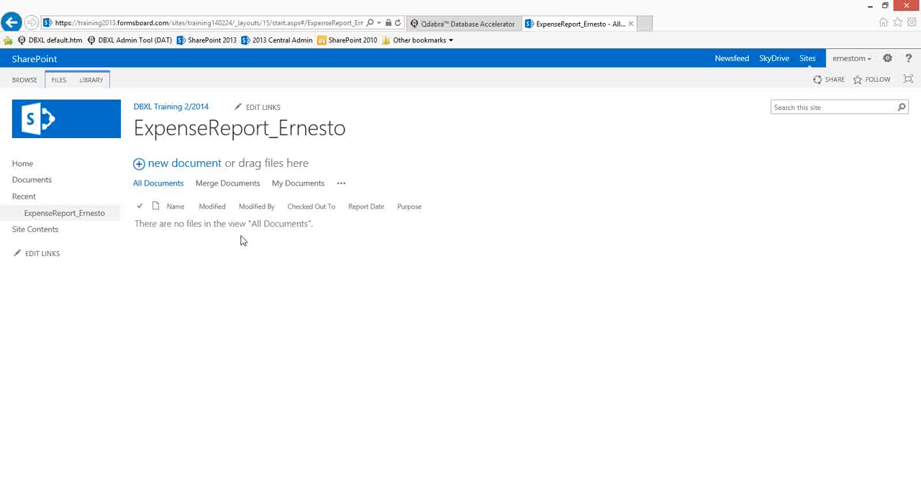
click(204, 22)
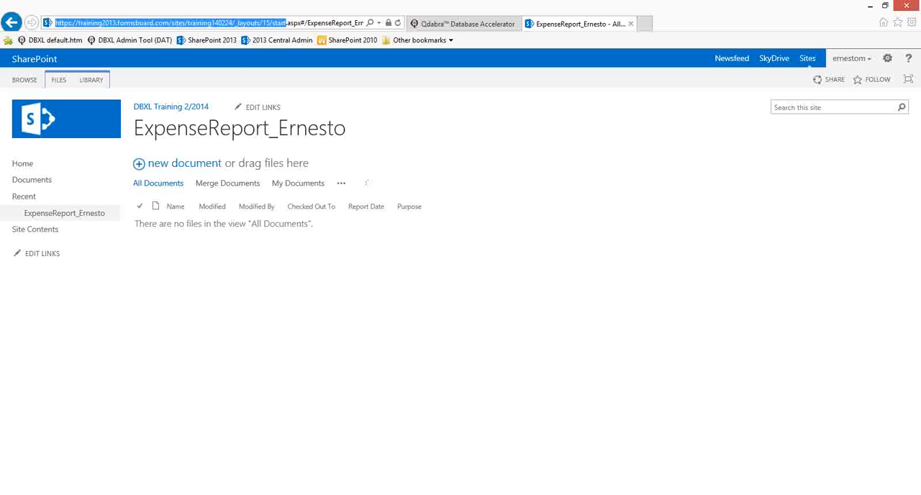
click(275, 22)
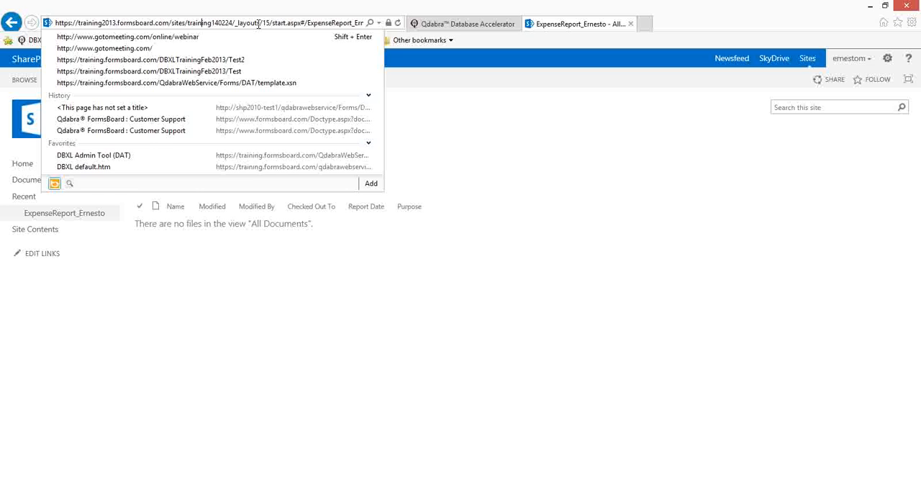
click(344, 264)
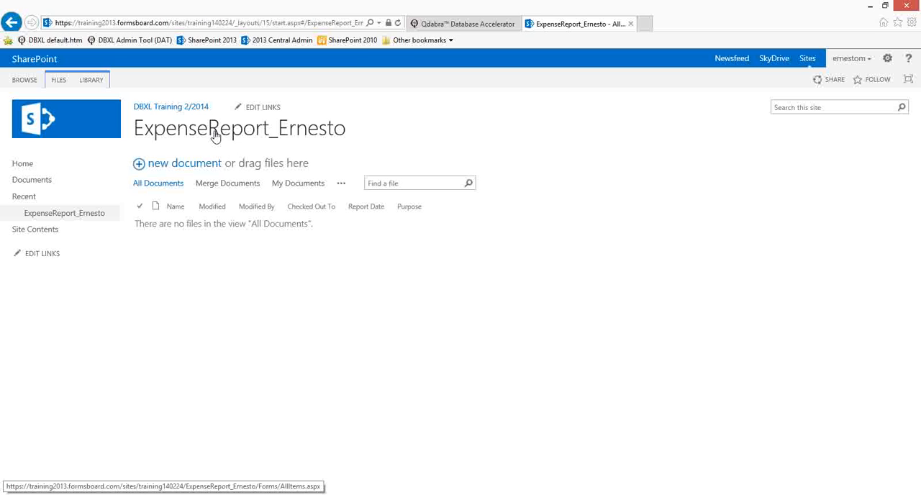
right_click(215, 136)
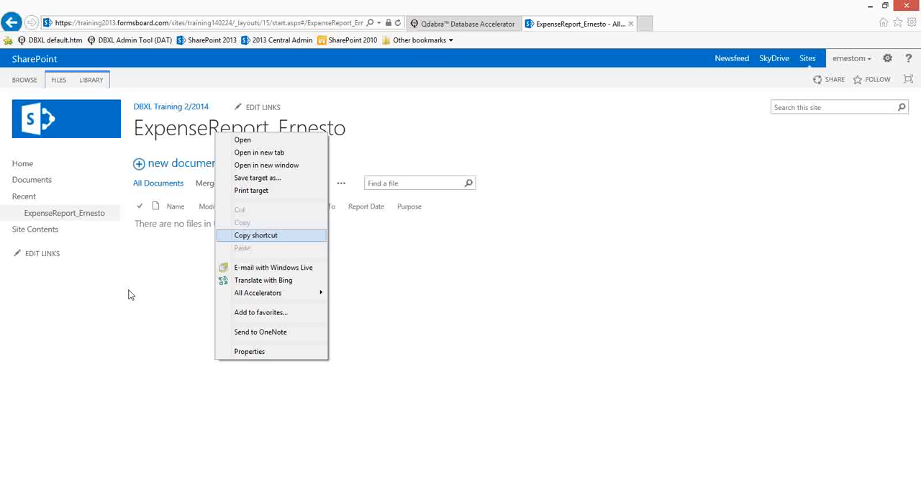